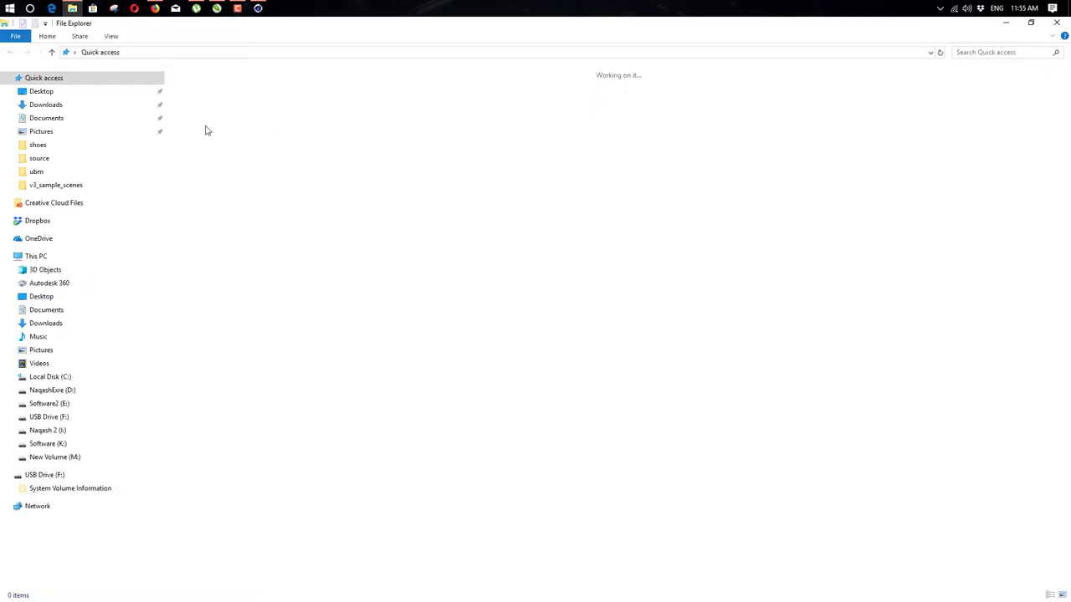
- Open Zakria.pdf from the Desktop folder
click(38, 92)
click(500, 248)
double_click(498, 249)
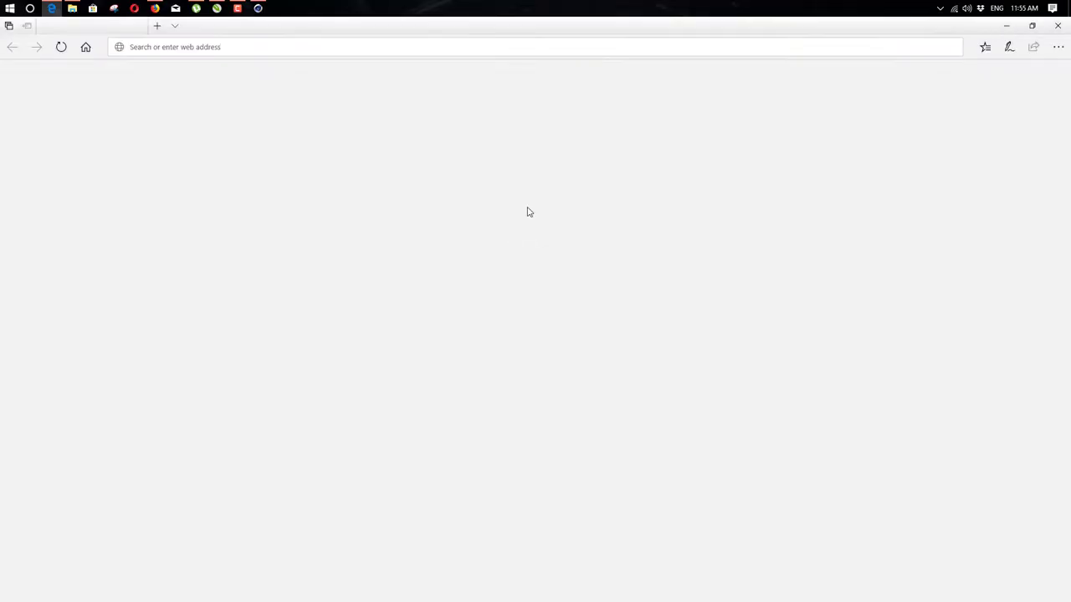
- Look through the recent signage work in Zakria.pdf, and put the PDF and file windows away
scroll(548, 233, down, 5)
scroll(555, 235, down, 20)
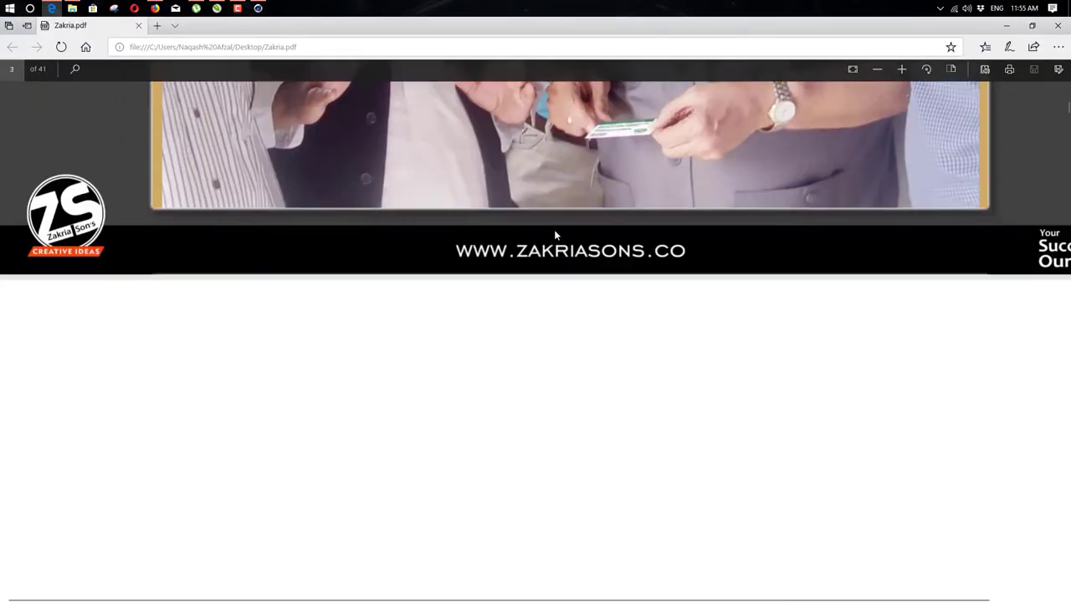
scroll(556, 235, down, 20)
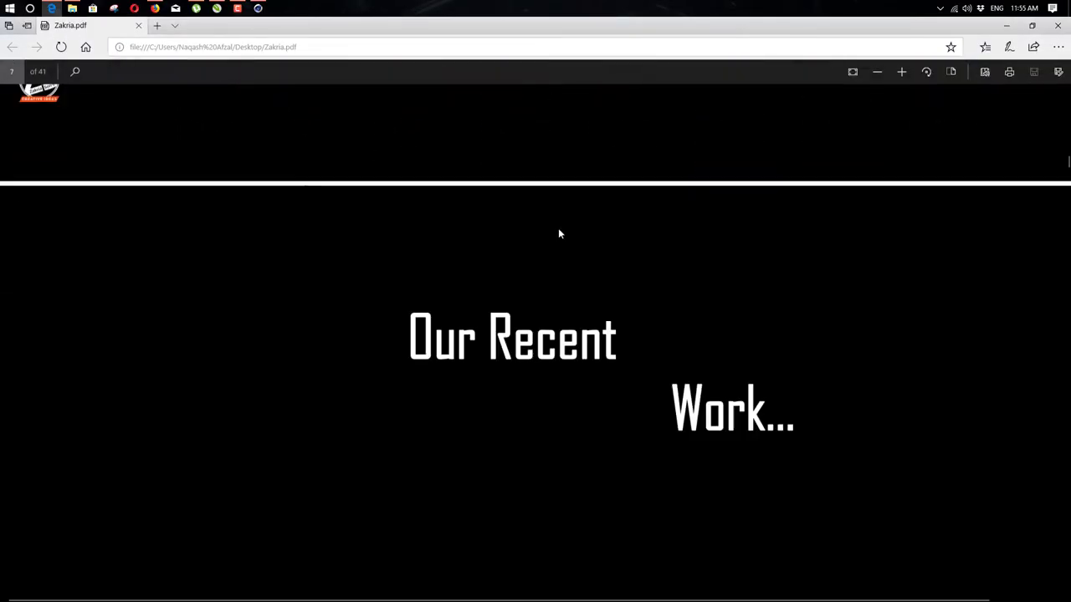
scroll(561, 234, down, 15)
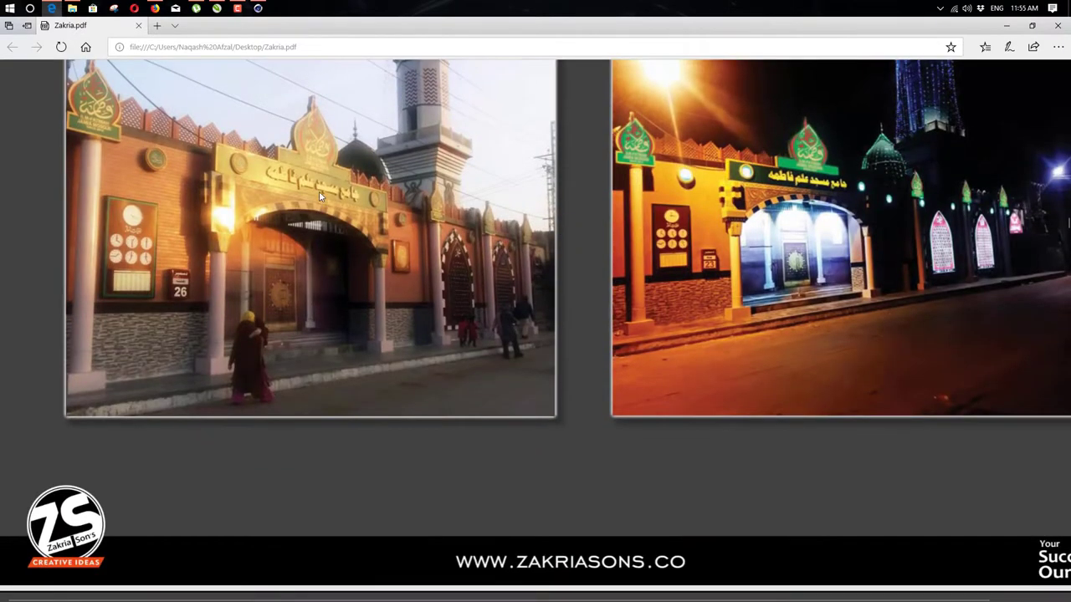
scroll(278, 198, up, 1)
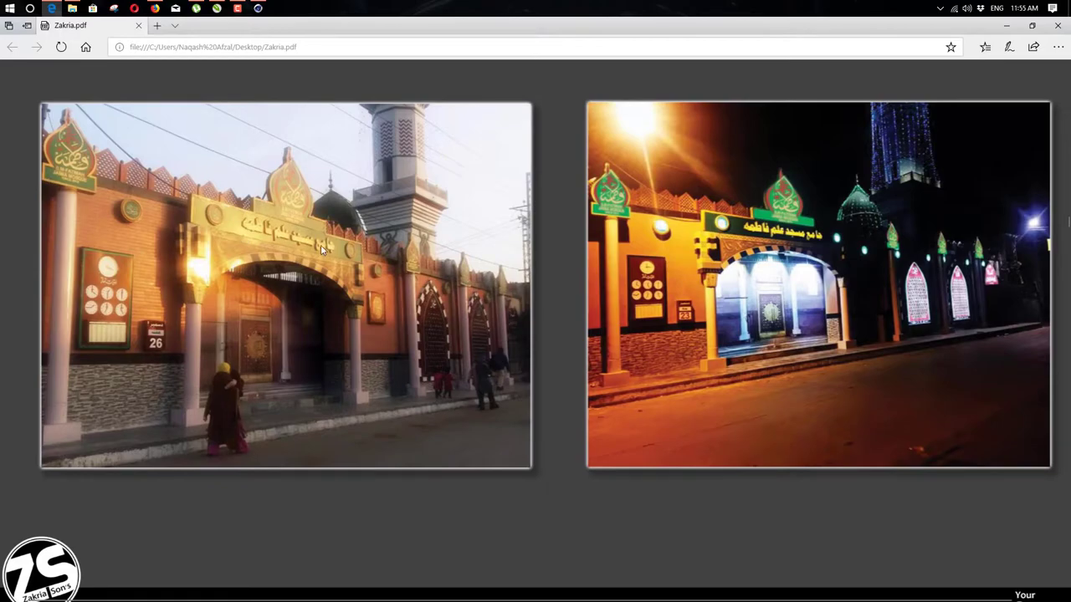
scroll(322, 249, down, 5)
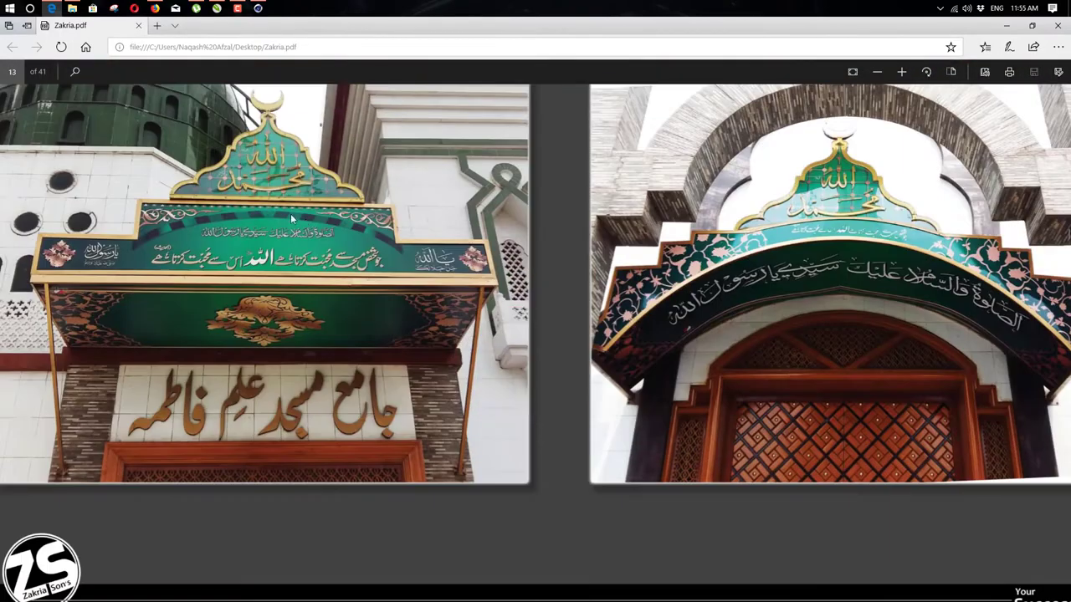
scroll(732, 300, down, 10)
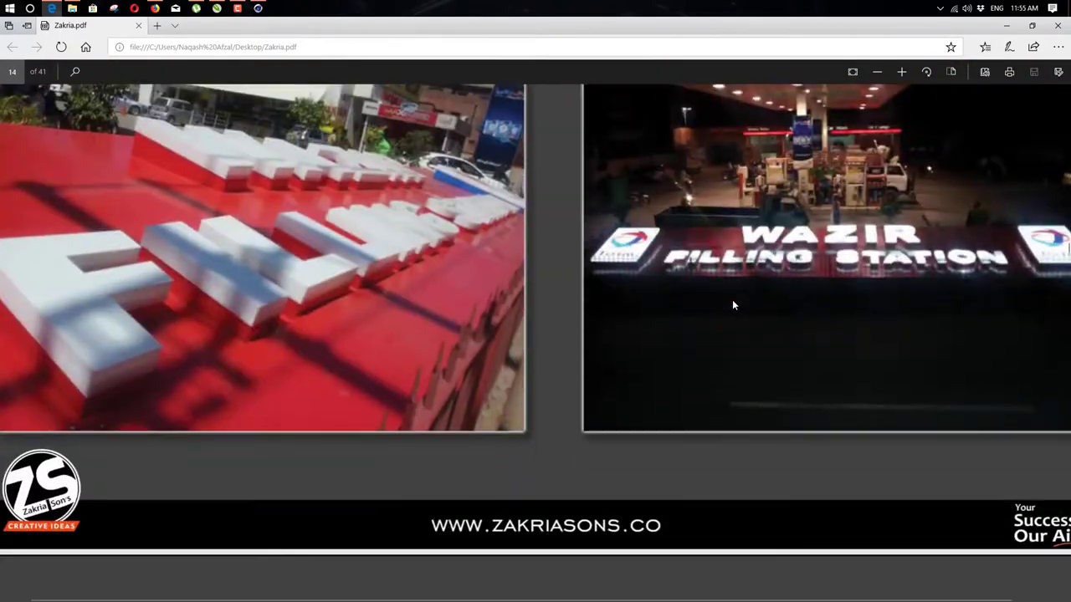
scroll(318, 264, down, 10)
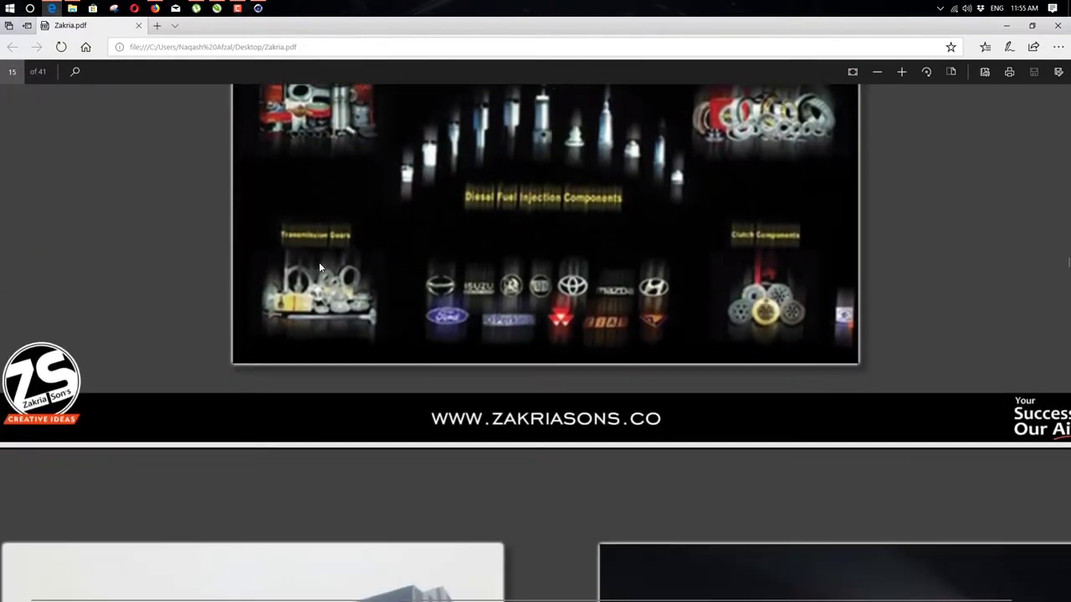
scroll(670, 311, down, 15)
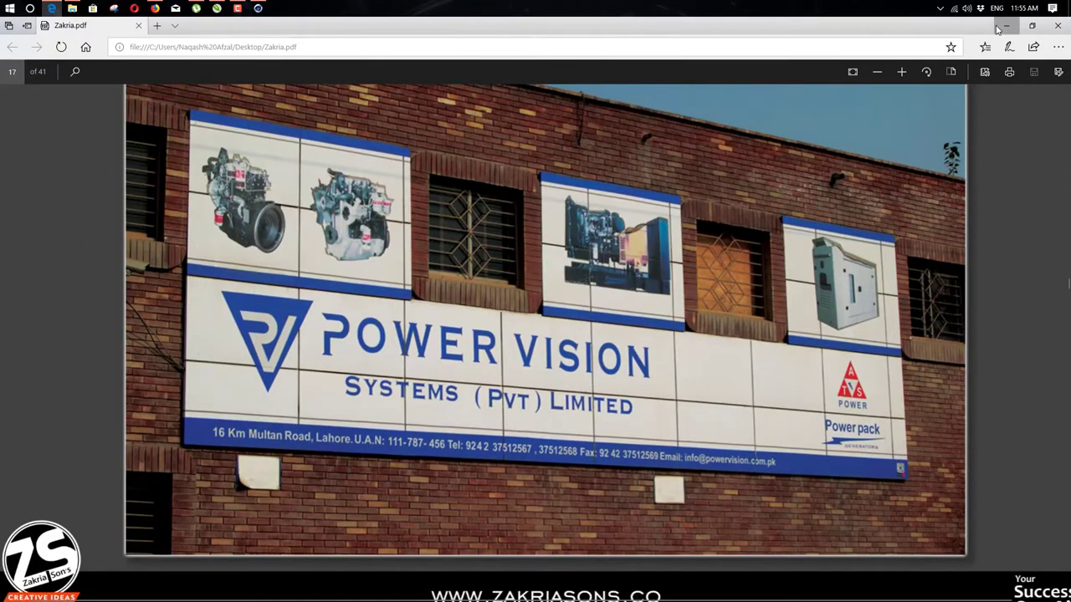
click(1001, 28)
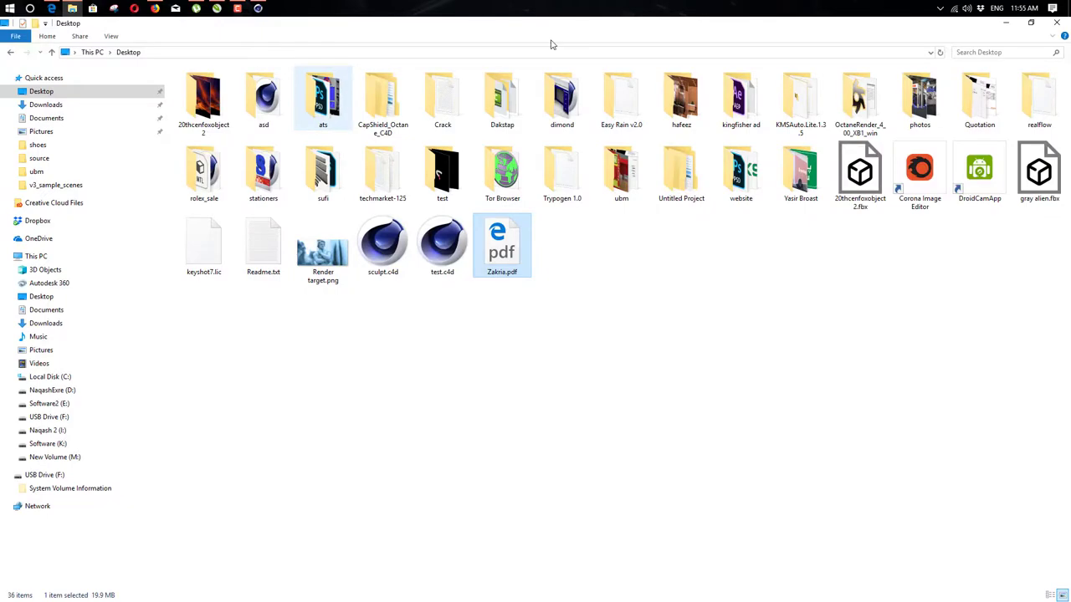
click(1003, 25)
- Browse the exhibition stand, showroom and store renders on the Zakria Sons portfolio page, and minimise the browser
scroll(903, 224, down, 15)
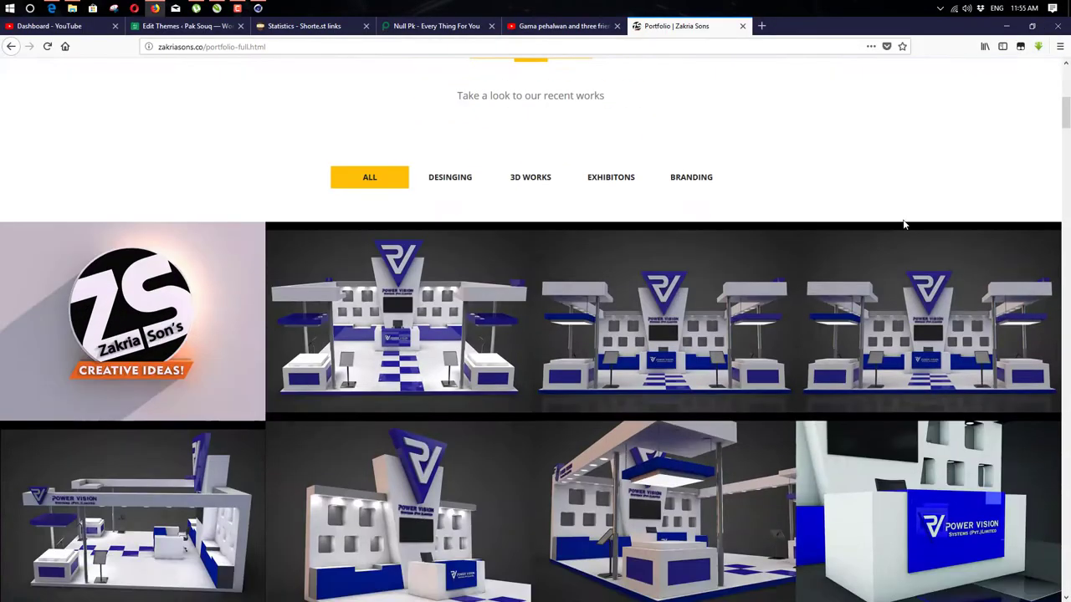
scroll(912, 242, down, 5)
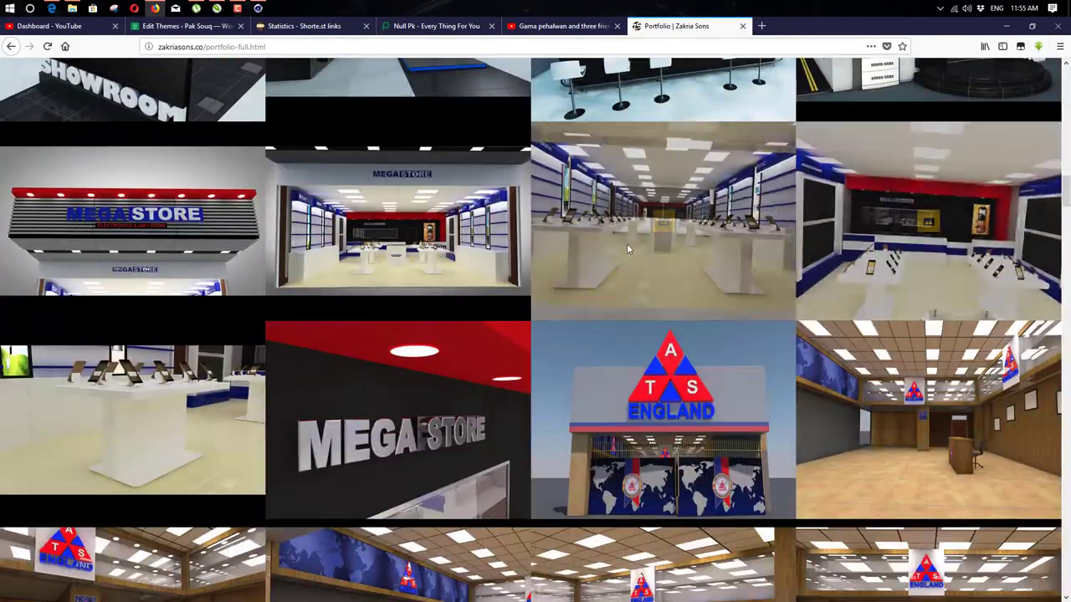
scroll(653, 237, up, 4)
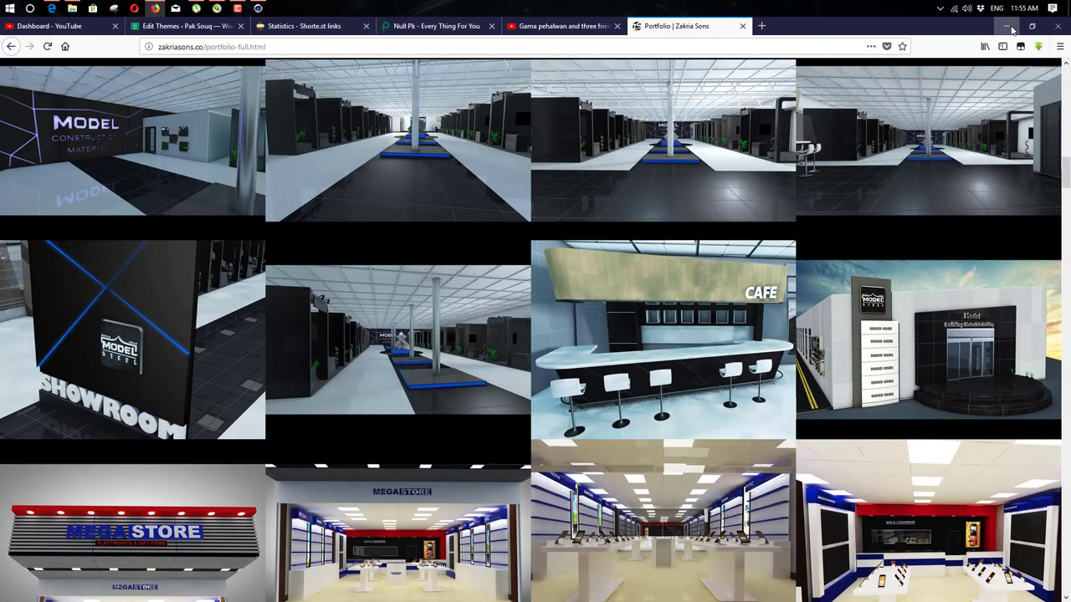
scroll(437, 205, up, 5)
scroll(436, 207, up, 1)
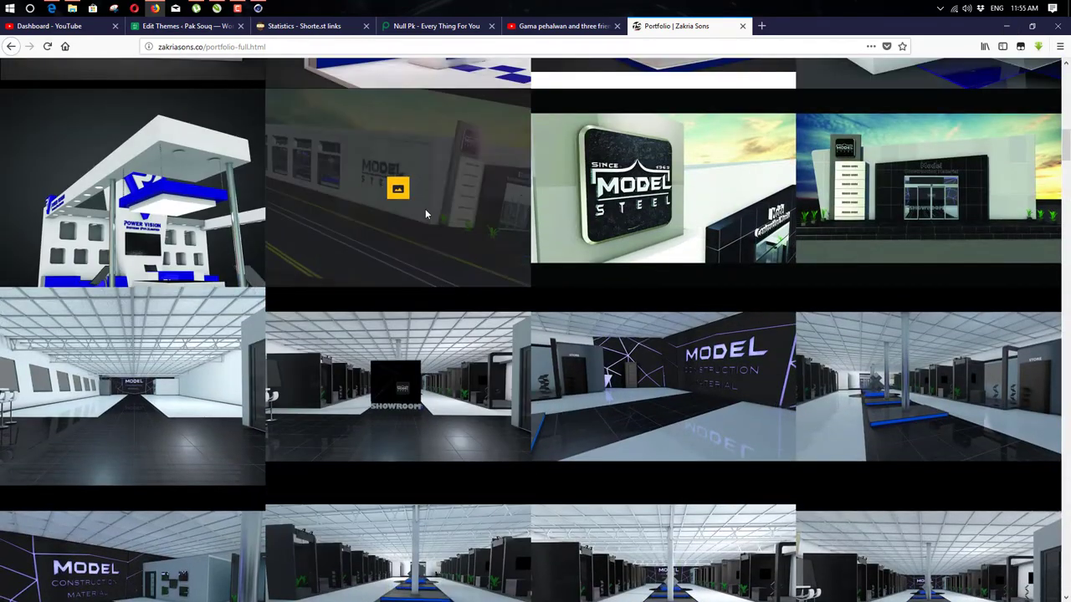
scroll(425, 209, up, 3)
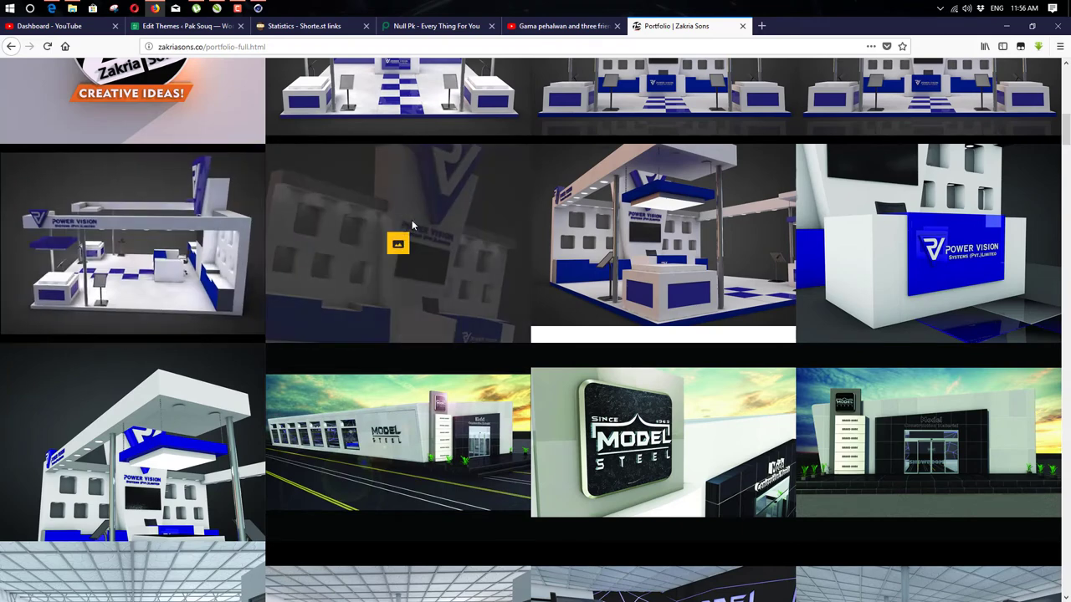
scroll(411, 227, down, 2)
click(1006, 26)
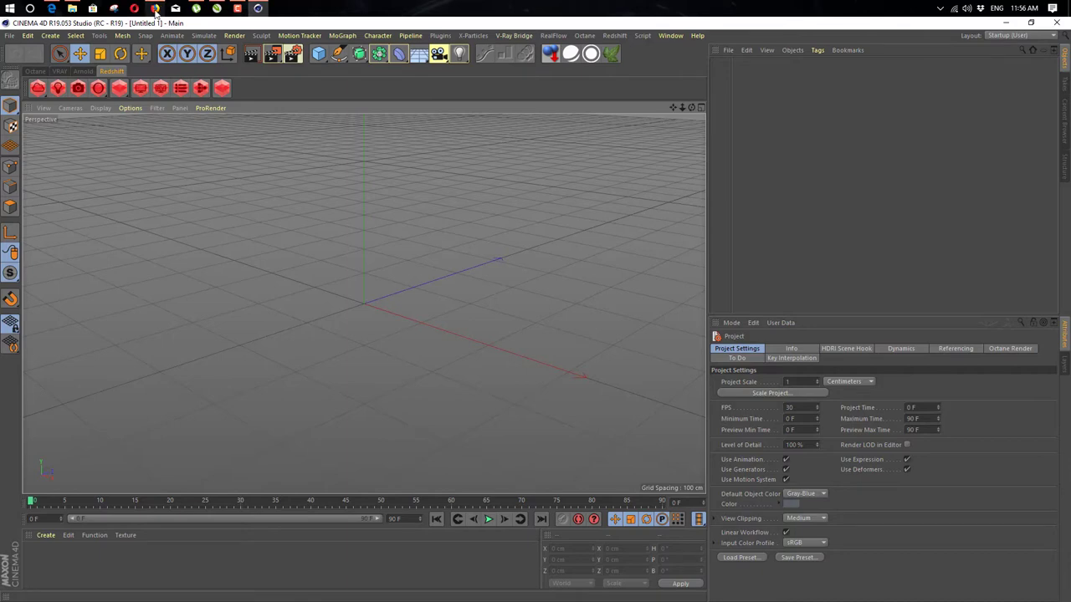
- Switch to CorelDRAW and examine the border rectangle and the separate JAMAL STEEL letters of the sign design
mouse_move(155, 10)
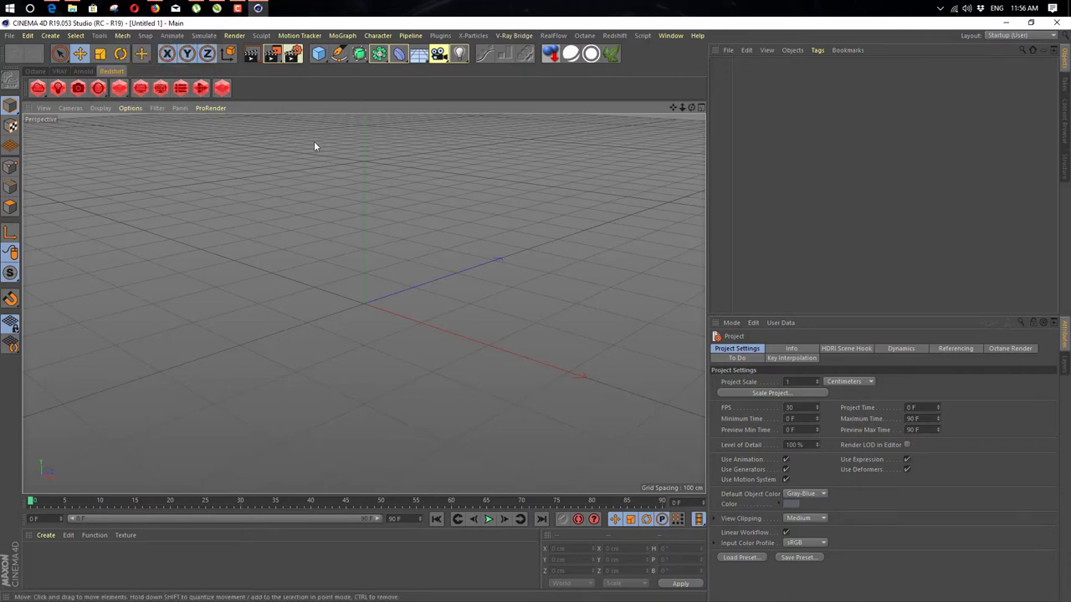
click(216, 9)
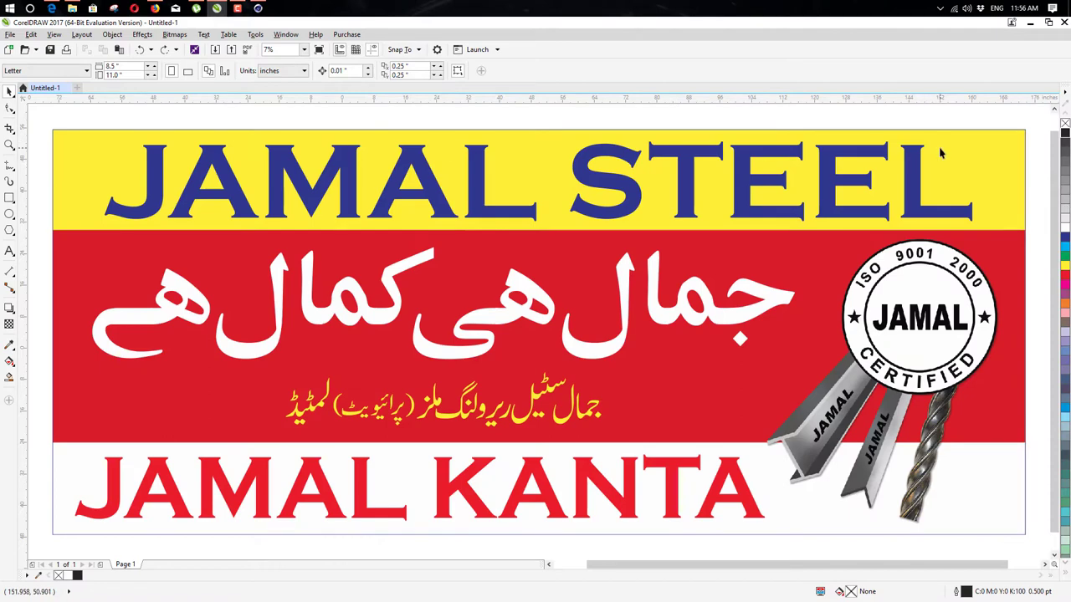
click(476, 171)
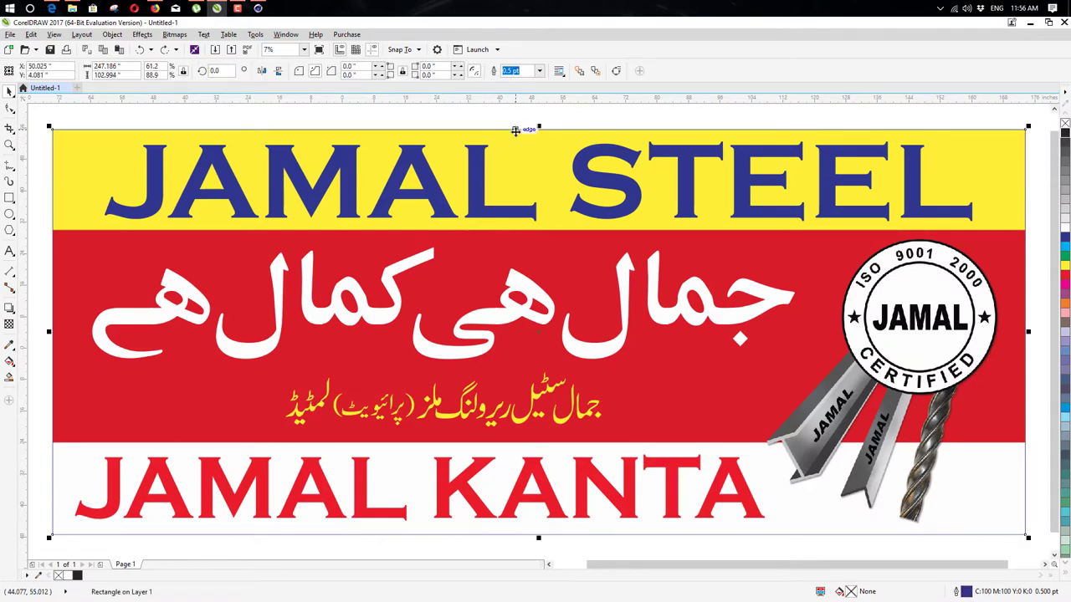
click(490, 126)
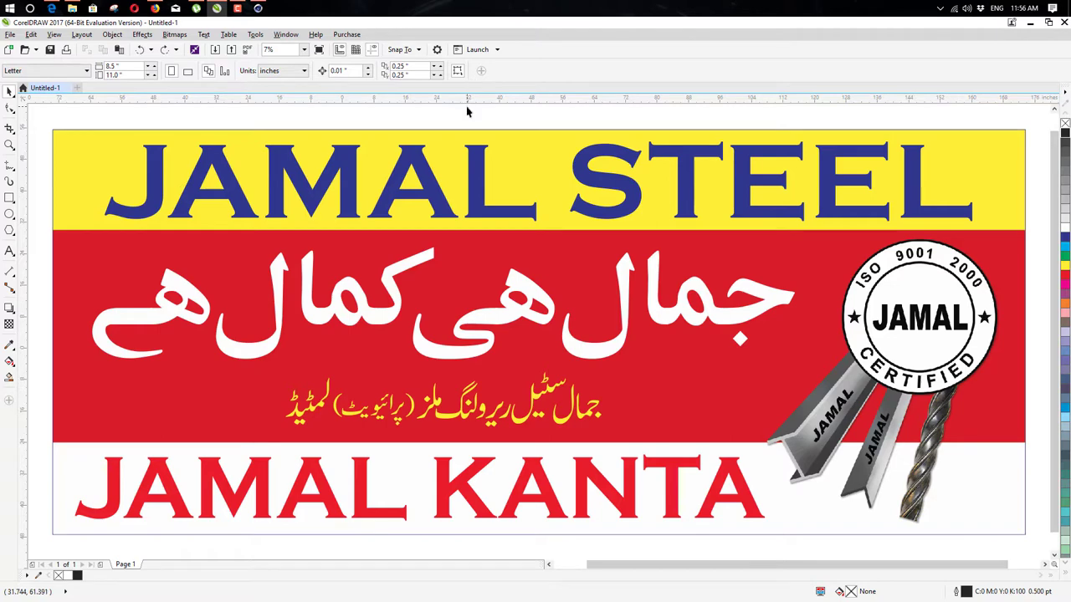
click(466, 165)
ctrl+click(469, 160)
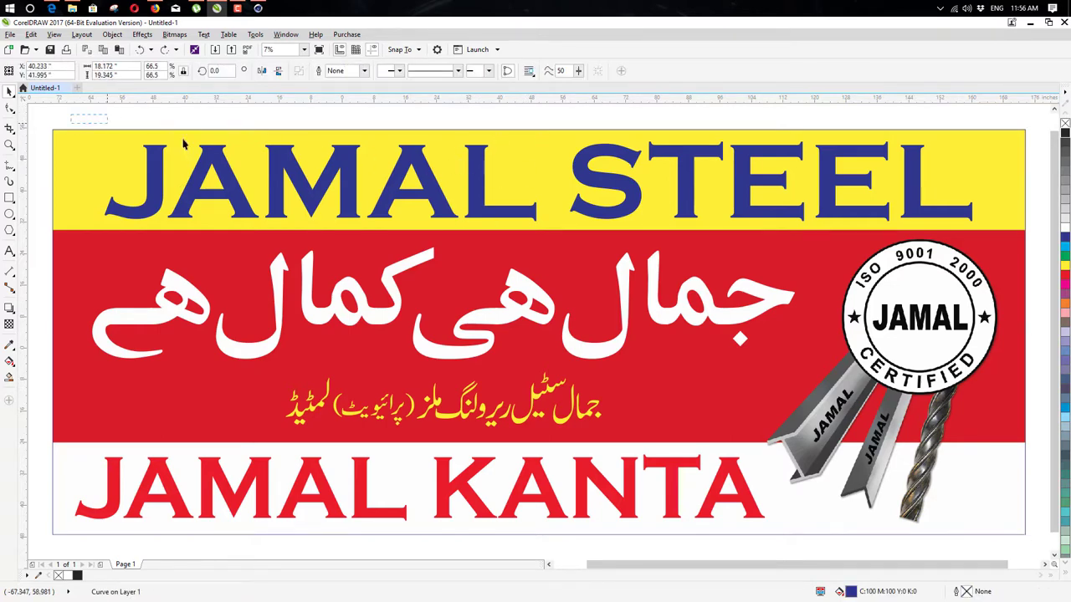
drag(184, 144, 994, 234)
click(502, 127)
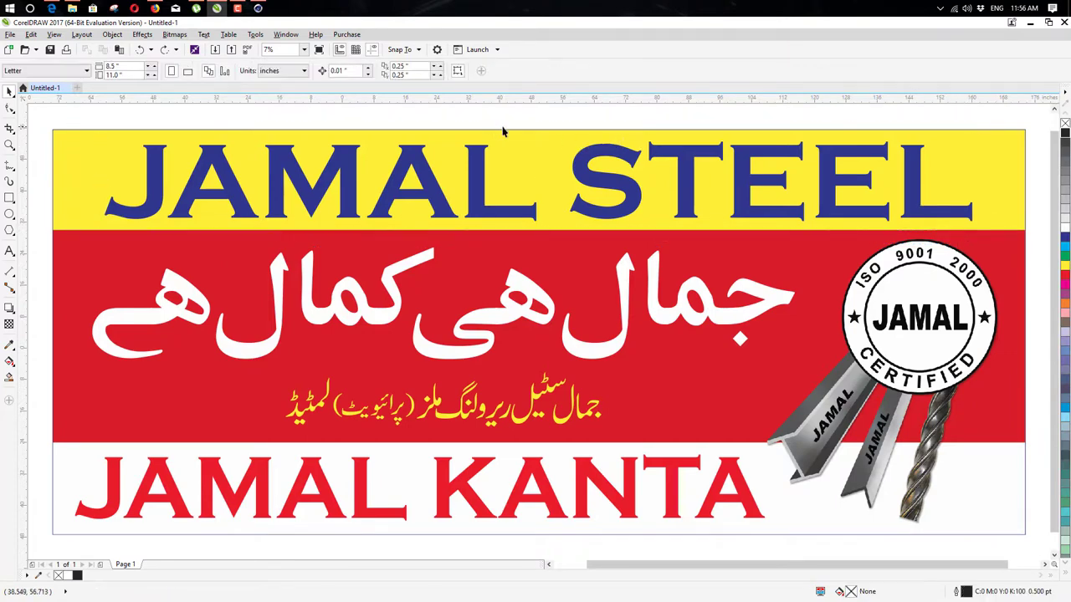
scroll(391, 140, down, 2)
scroll(519, 173, up, 2)
click(345, 171)
click(354, 157)
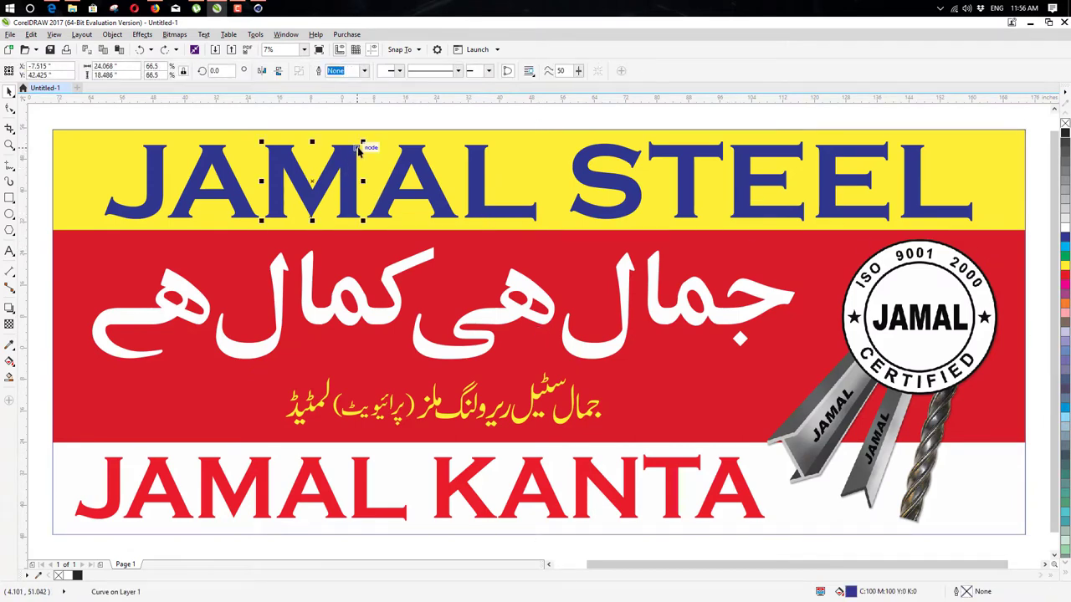
- Copy the JAMAL STEEL letters, the large Urdu headline and the border rectangle to the empty area left of the sign
scroll(879, 132, down, 2)
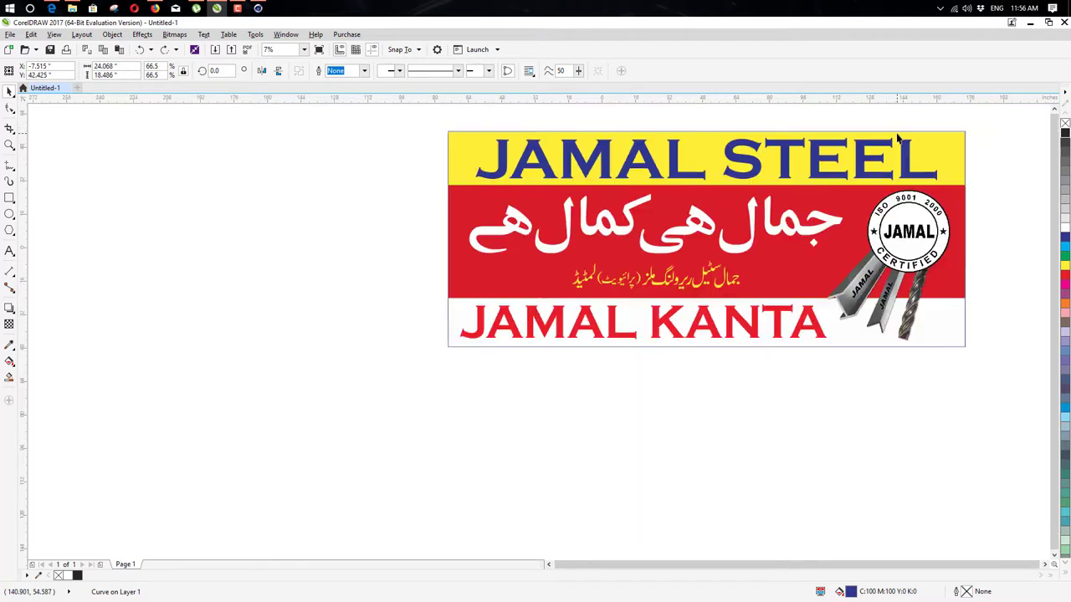
drag(947, 130, 857, 268)
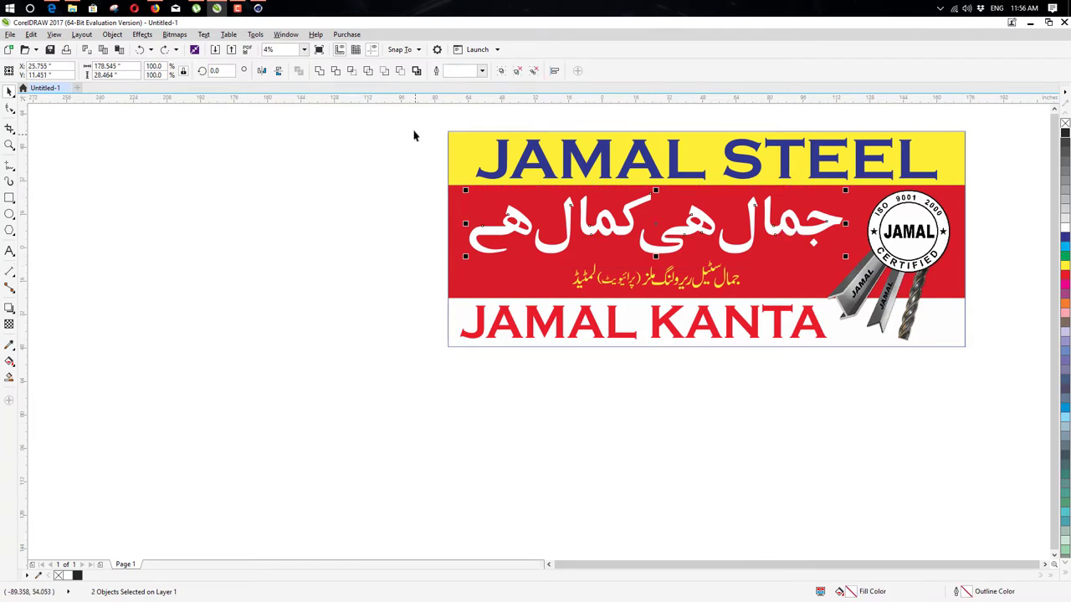
drag(407, 115, 954, 254)
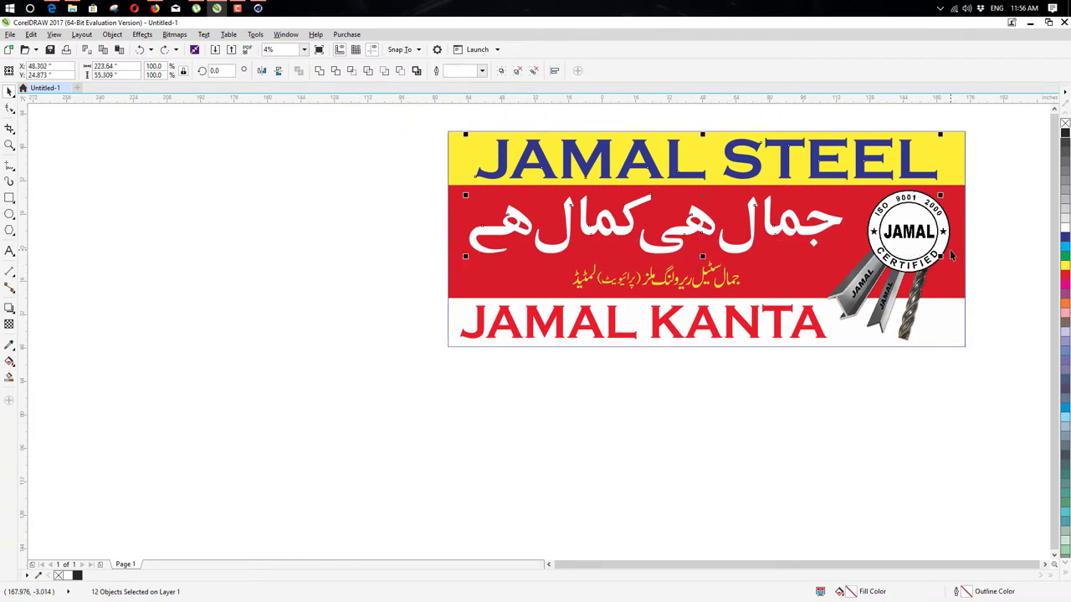
shift+click(943, 321)
drag(709, 243, 163, 239)
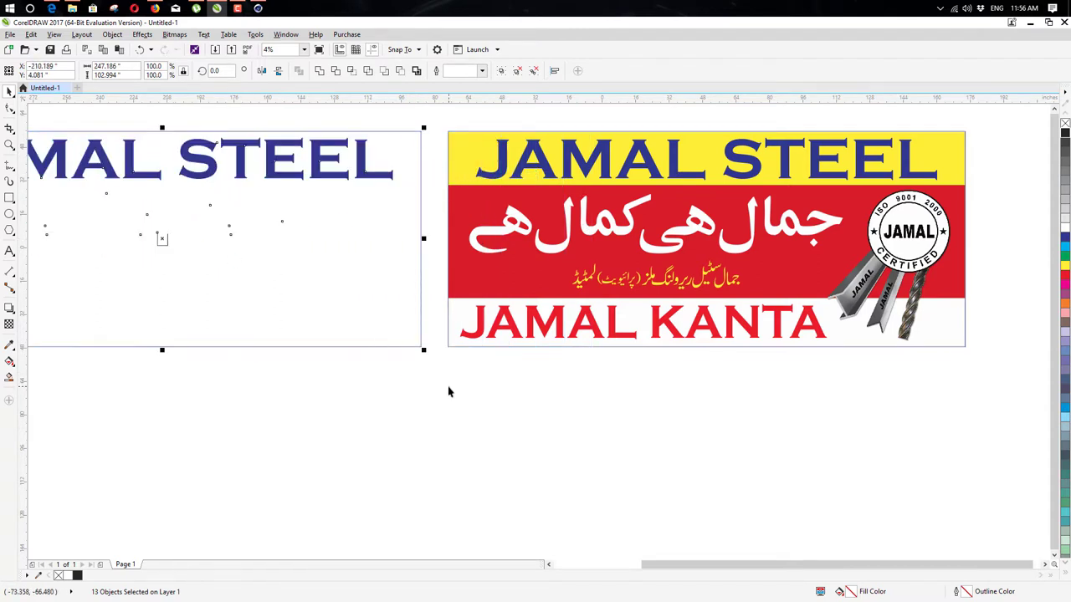
click(483, 411)
key(F4)
- Give the copied JAMAL STEEL and Urdu lettering a black outline and remove its fill
drag(288, 219, 47, 199)
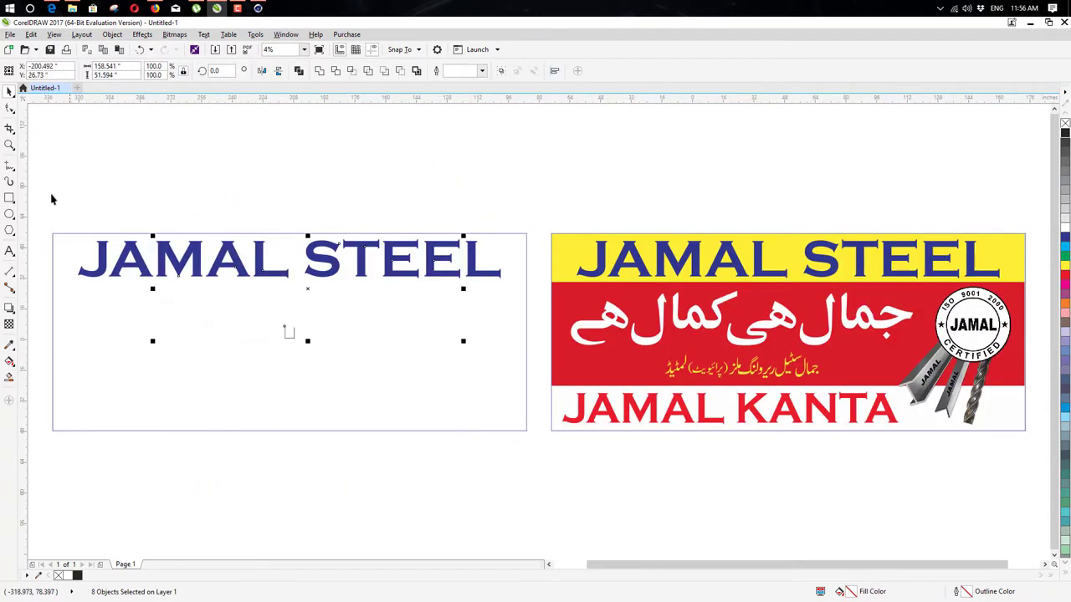
drag(491, 483, 522, 481)
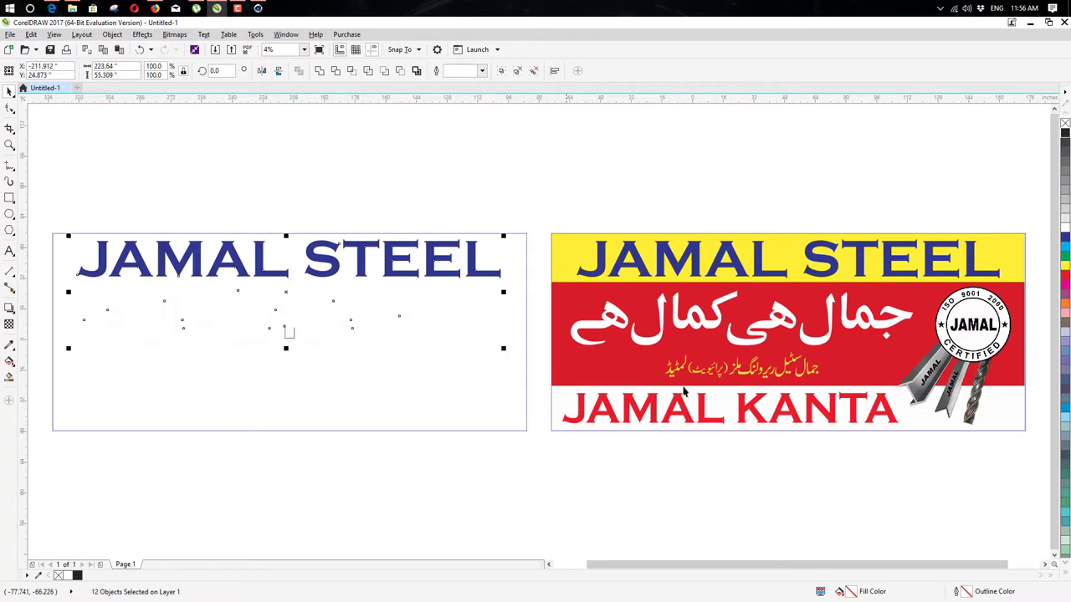
right_click(1065, 131)
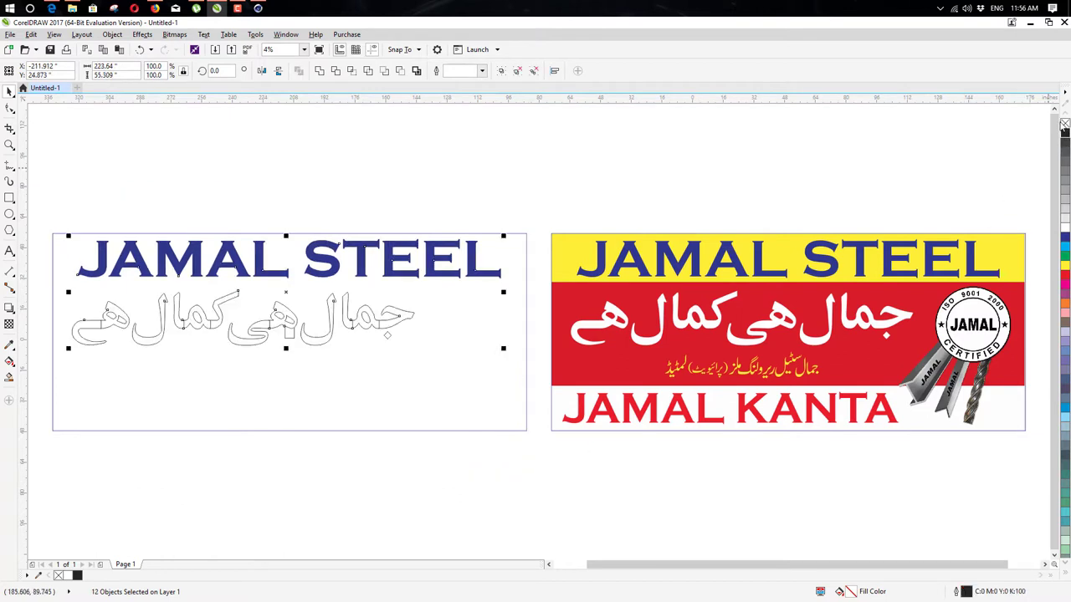
click(1065, 123)
- Weld the curves of the copied Urdu headline
drag(505, 491, 86, 290)
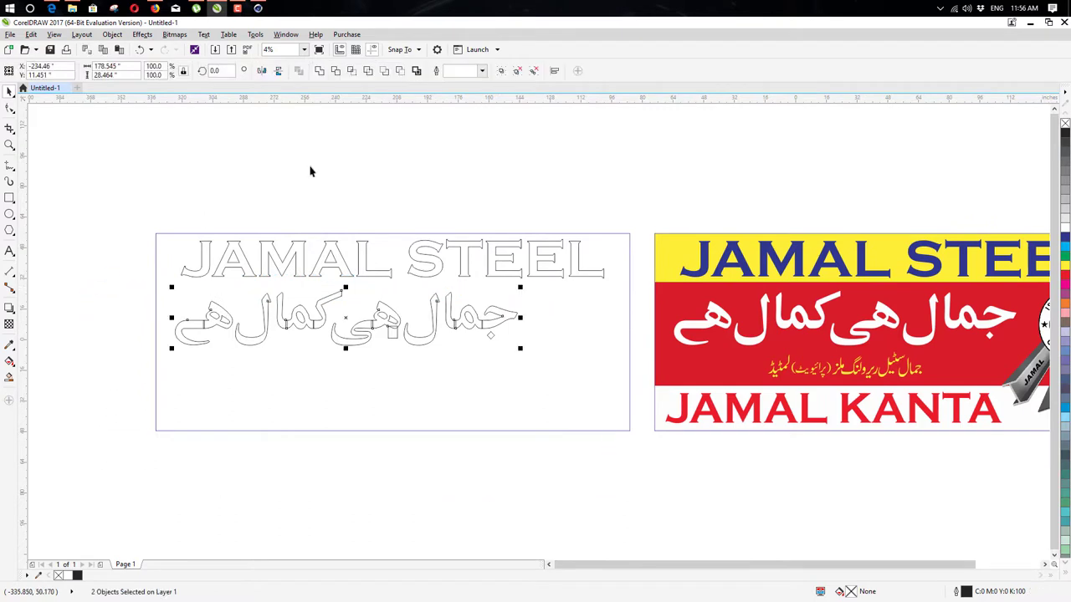
click(323, 72)
click(456, 203)
scroll(455, 203, right, 1)
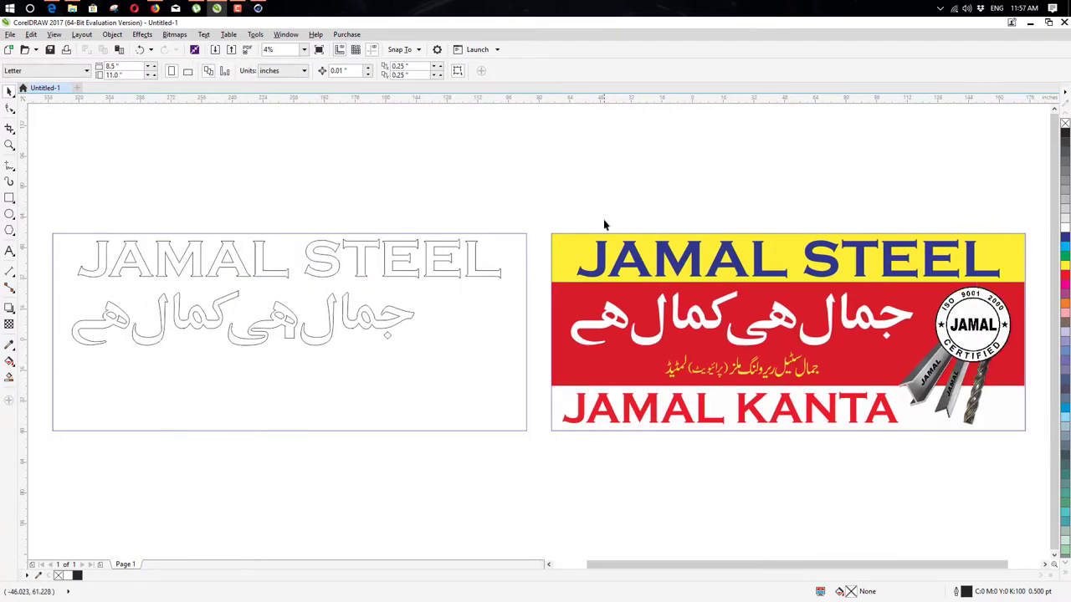
- Delete the JAMAL STEEL letters and the large Urdu headline from the coloured sign
click(764, 248)
key(Delete)
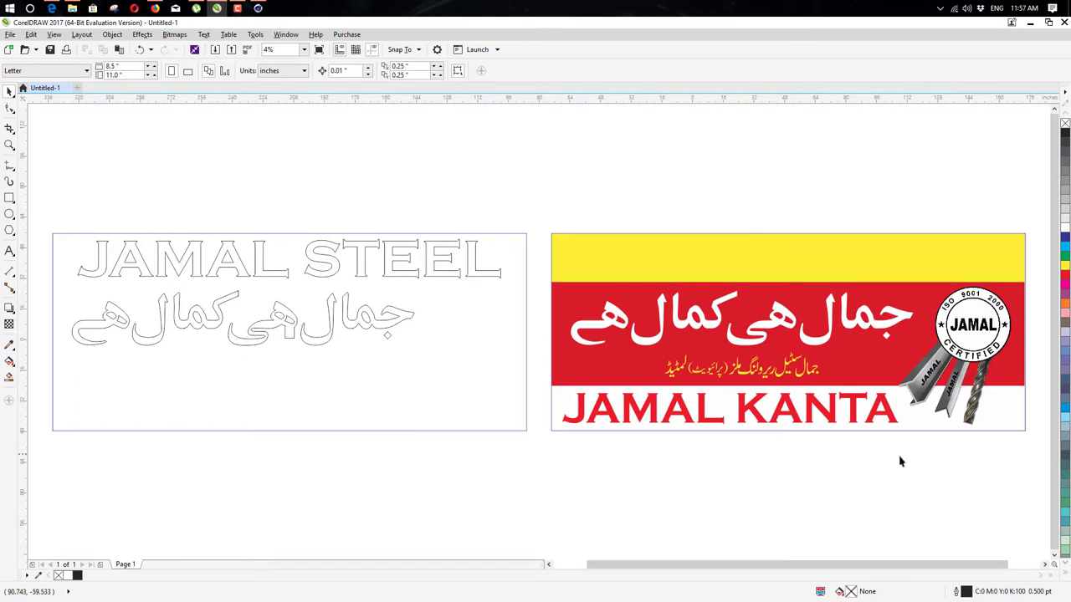
drag(929, 463, 616, 374)
drag(533, 281, 933, 358)
key(Delete)
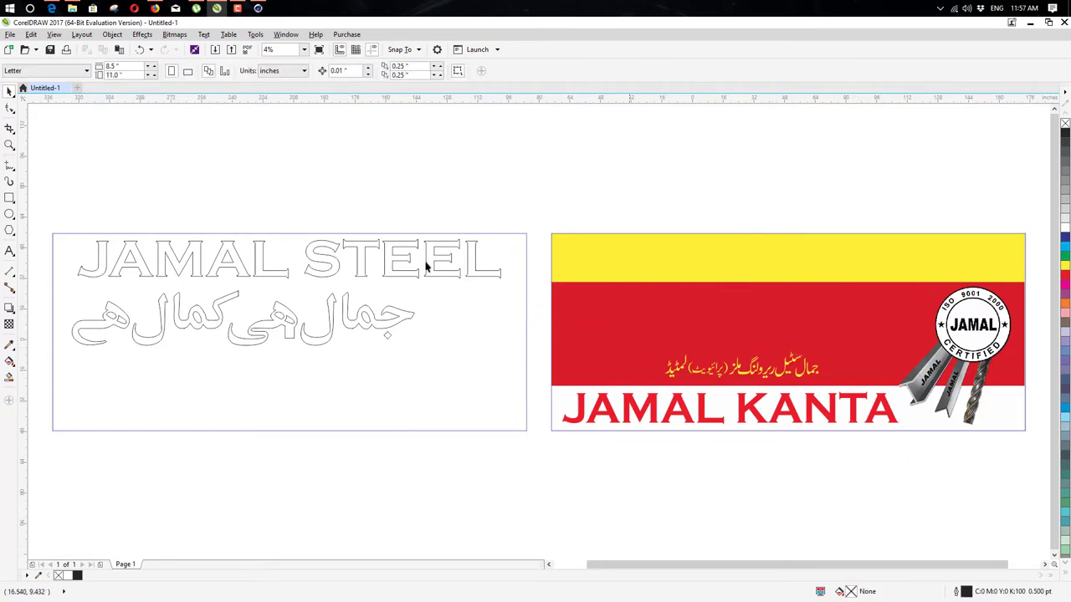
- Start exporting the coloured sign, create a Desktop folder named Jamal as the destination, and cancel the JPEG export
drag(549, 213, 1030, 443)
key(ctrl+e)
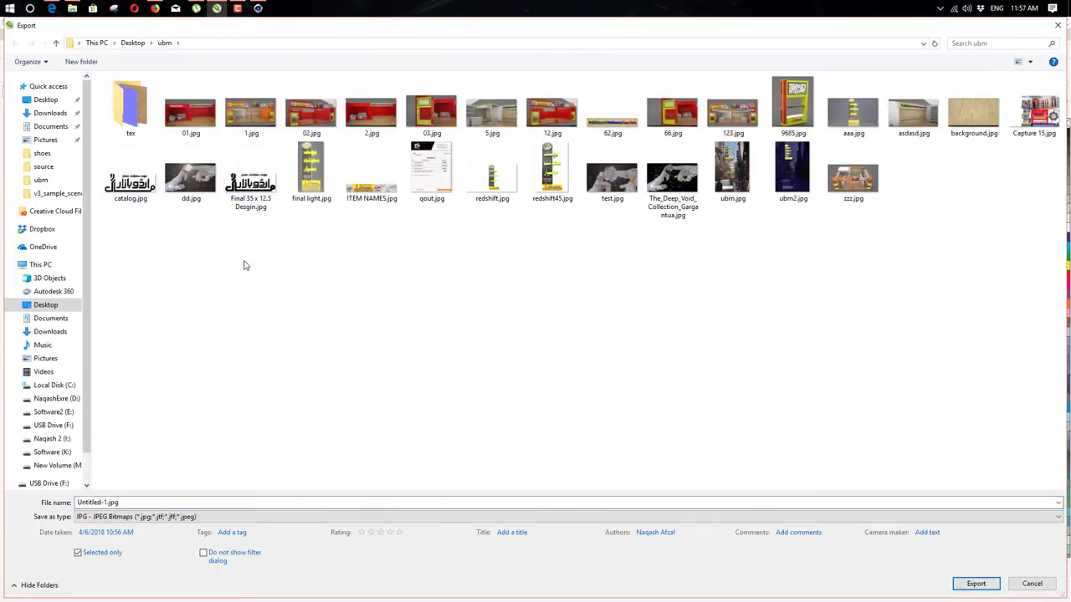
key(alt+Up)
key(ctrl+shift+n)
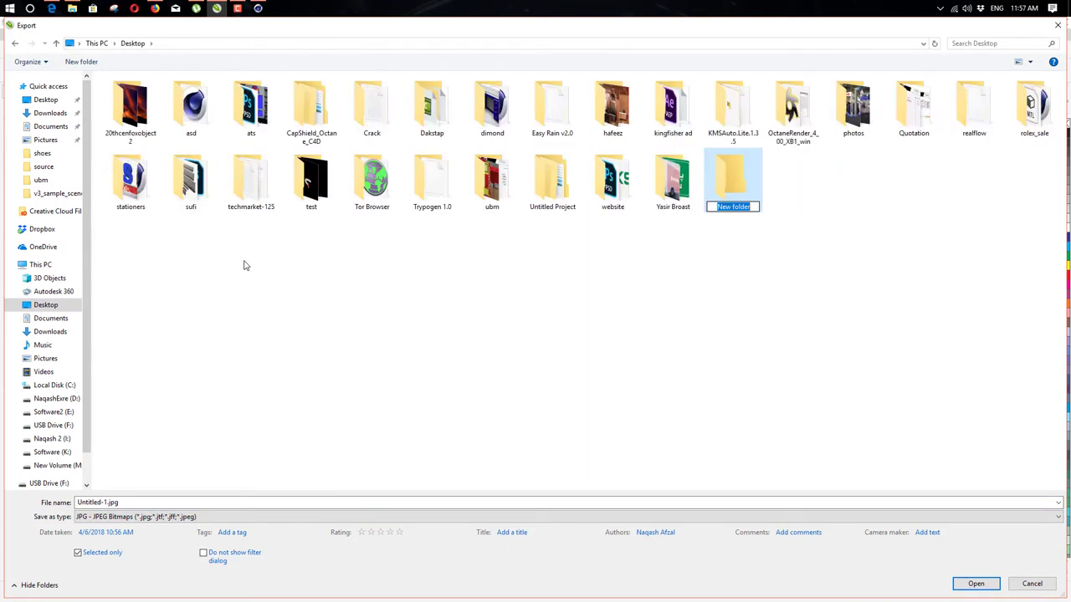
text(Jama)
key(Return)
key(Return)
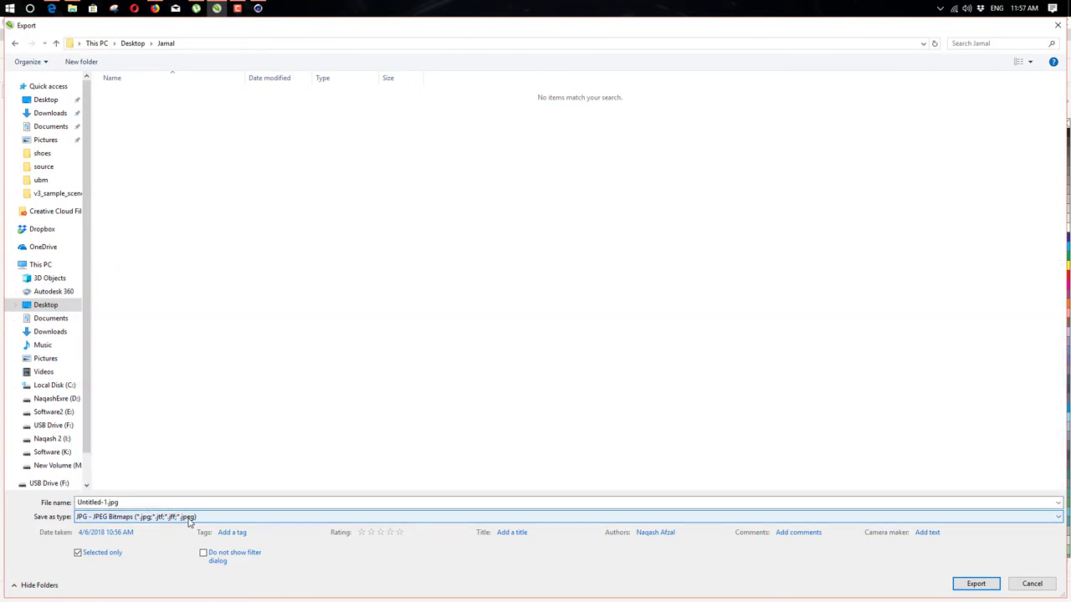
click(970, 584)
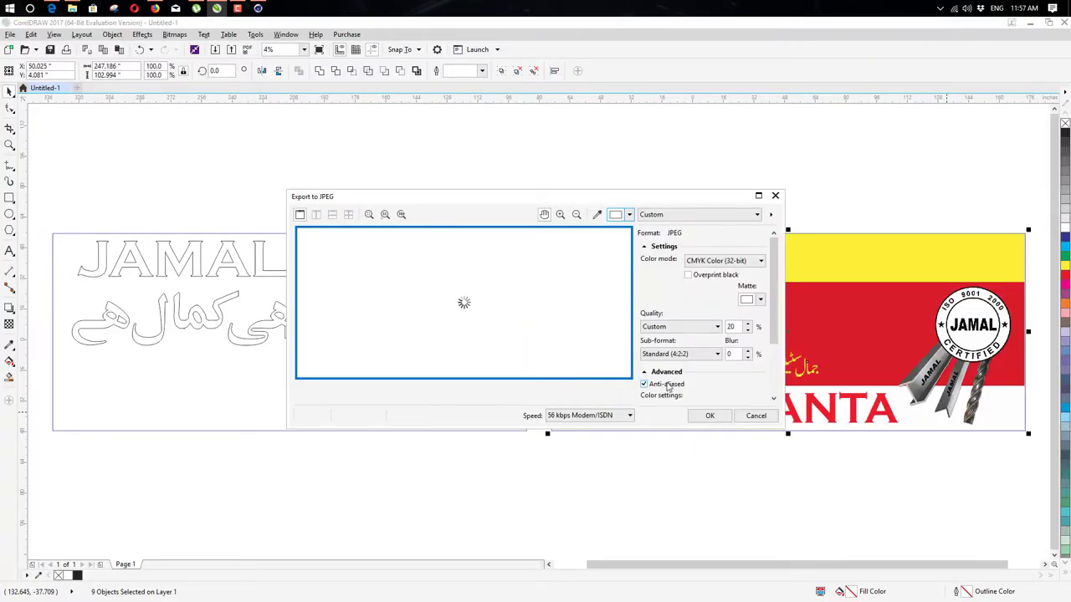
click(749, 416)
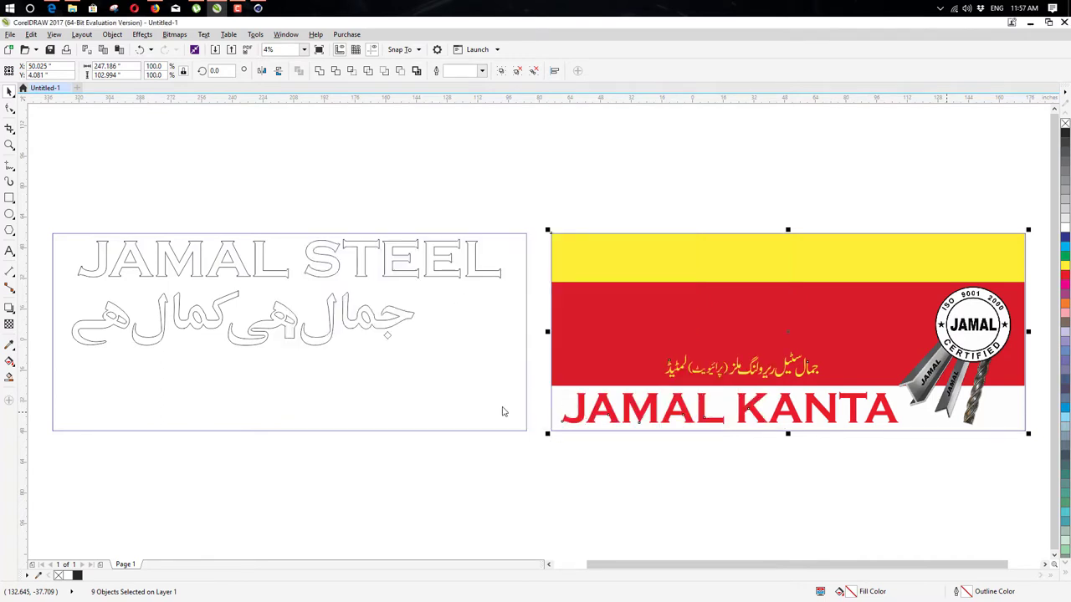
- Undo the recent edits back to before the copied Urdu headline was welded and the coloured sign's lettering was deleted
click(287, 328)
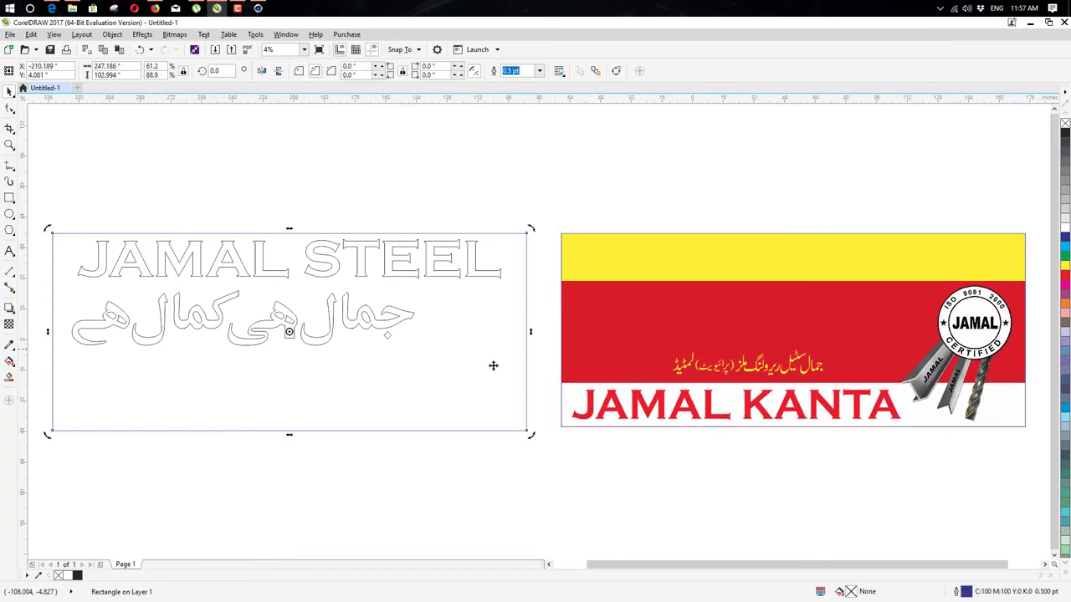
drag(339, 486, 273, 324)
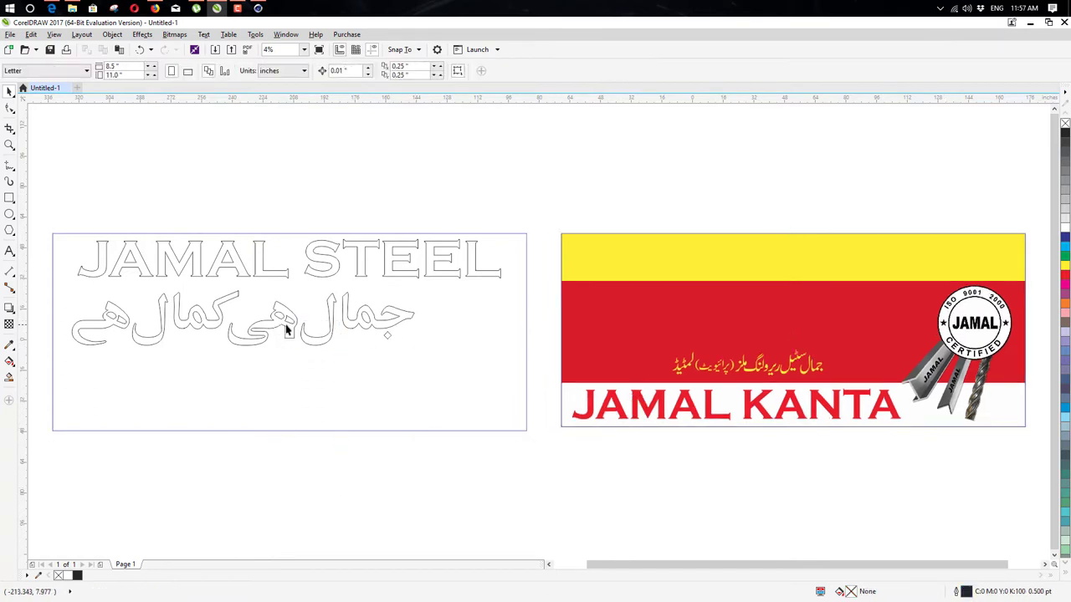
click(287, 331)
key(ctrl+z)
key(ctrl+z)
key(ctrl+z)
key(ctrl+z)
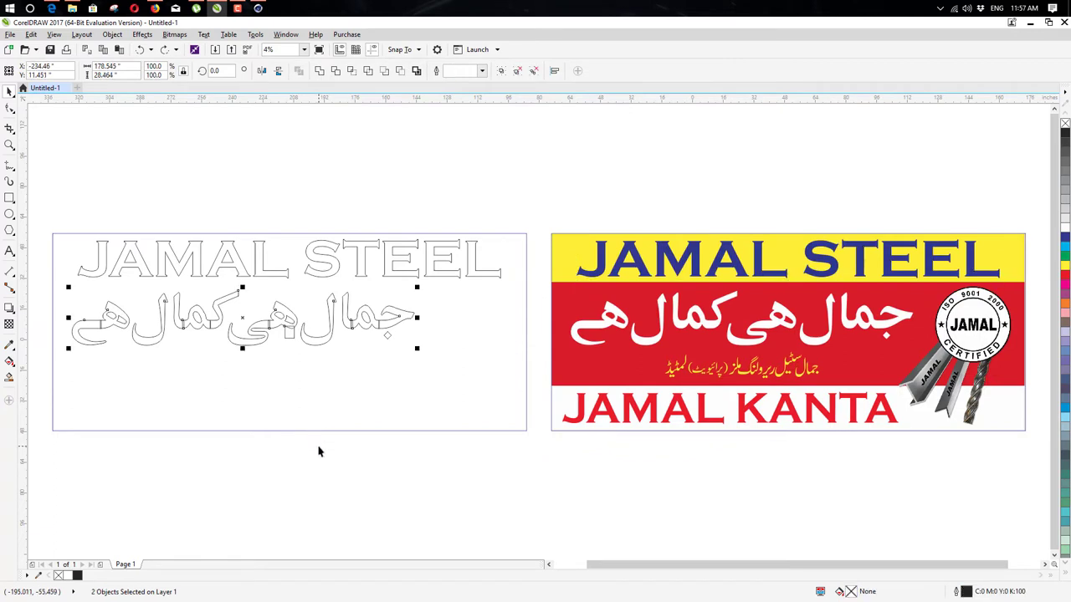
click(319, 443)
key(ctrl+z)
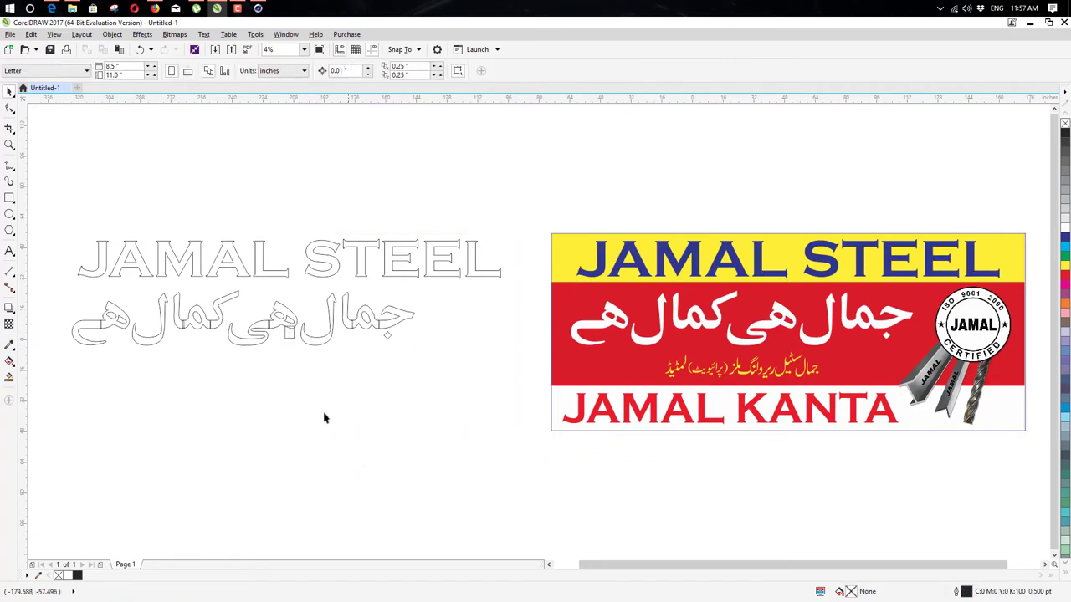
key(ctrl+z)
- Delete the stray small rectangle from the copied Urdu headline and weld the headline's curves
click(292, 340)
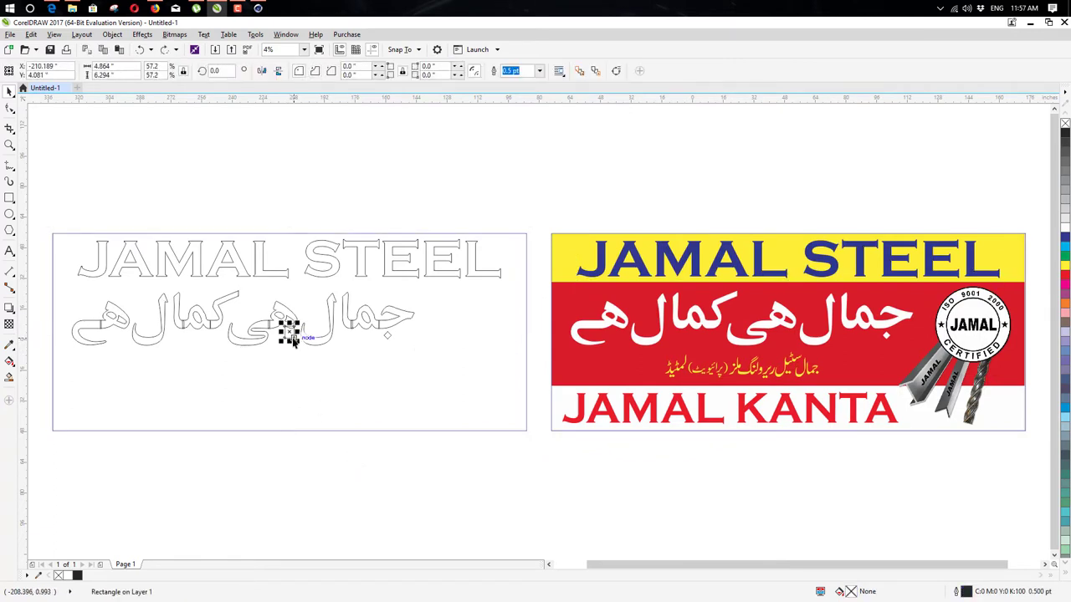
drag(516, 509, 84, 269)
click(362, 70)
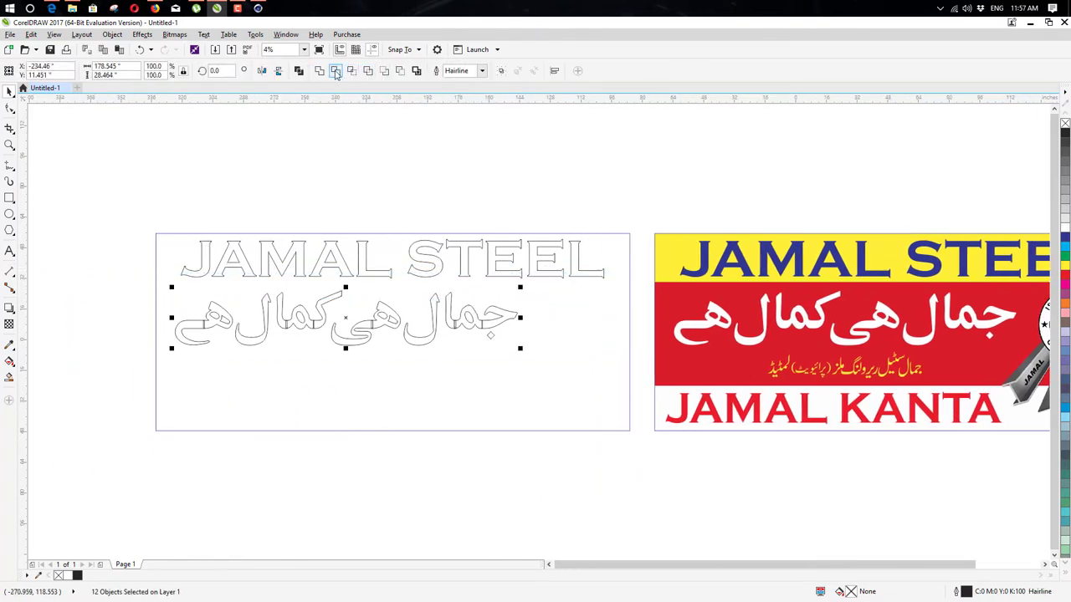
click(356, 164)
ctrl+scroll(356, 165, down, 1)
- Delete the JAMAL STEEL letters, including the final L, and the large Urdu headline from the coloured sign
click(560, 250)
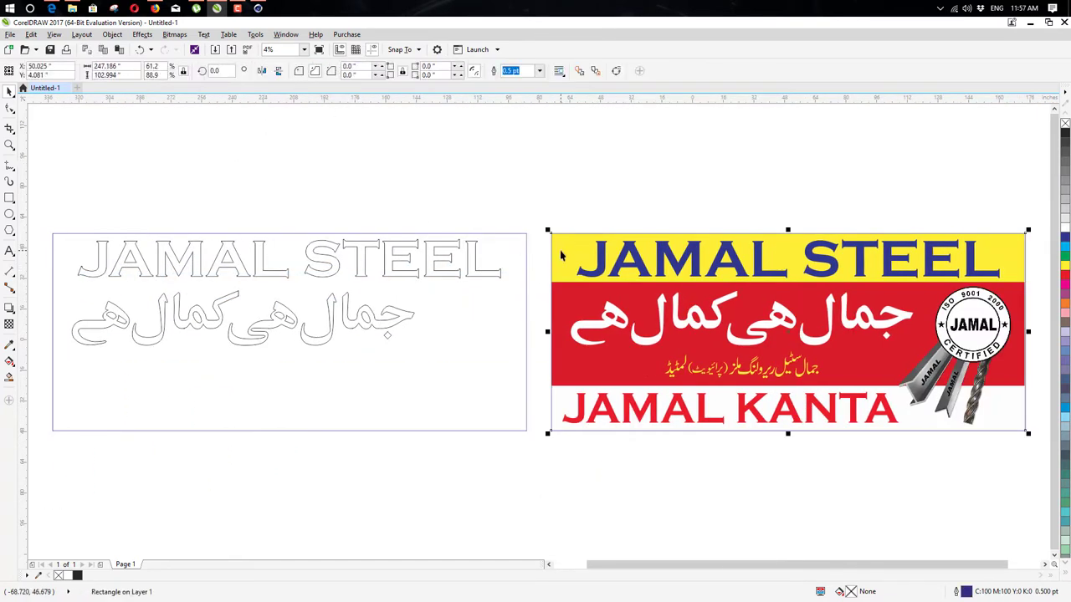
drag(525, 190, 927, 336)
key(Delete)
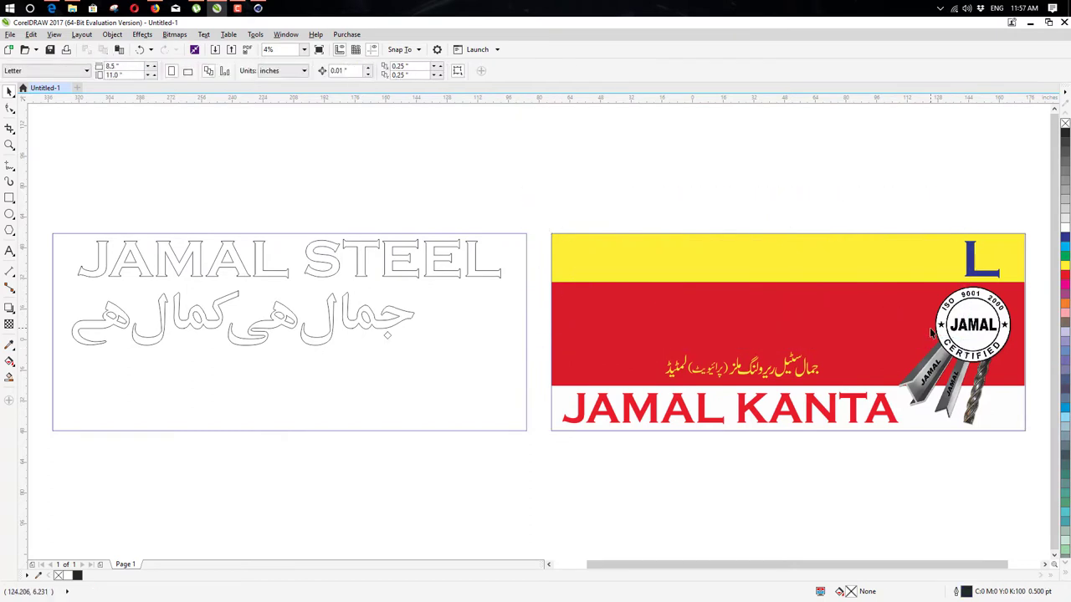
click(973, 266)
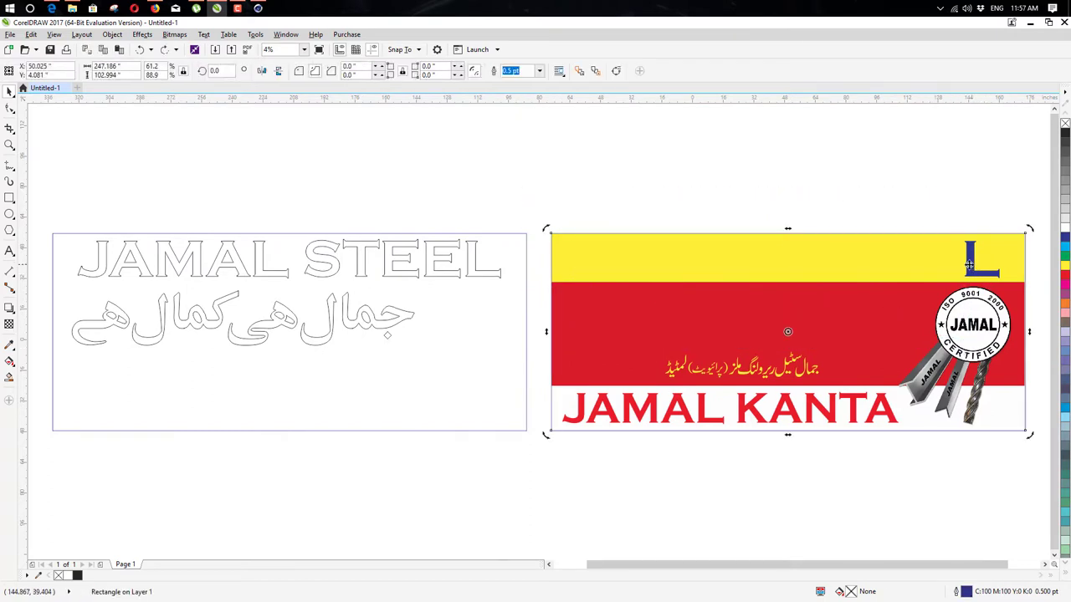
click(651, 218)
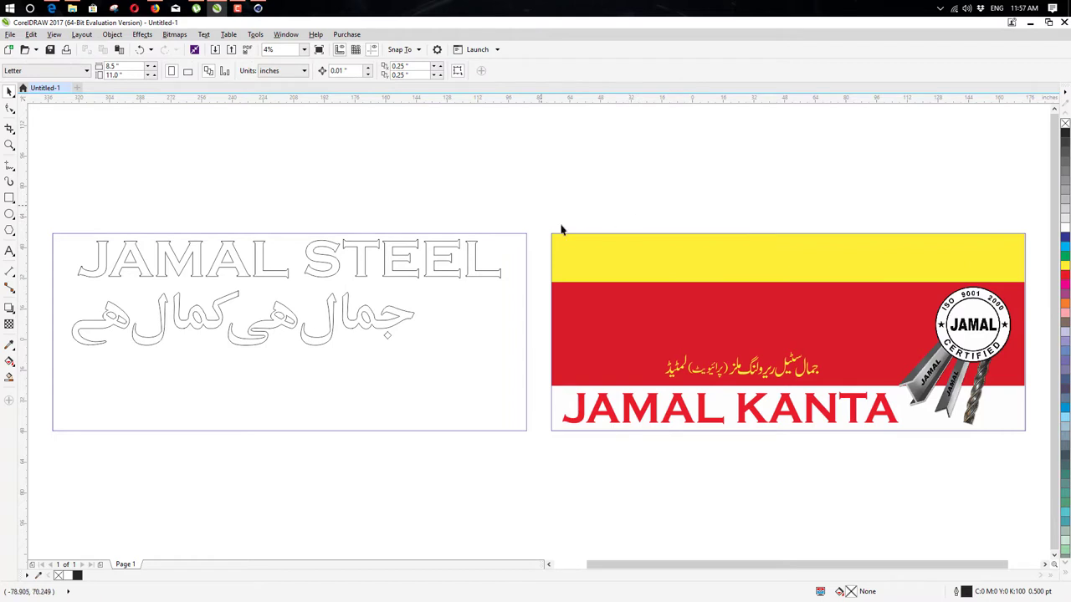
- Scale the whole coloured sign down proportionally to about 13.1 by 5.5 inches
drag(541, 206, 719, 325)
key(F4)
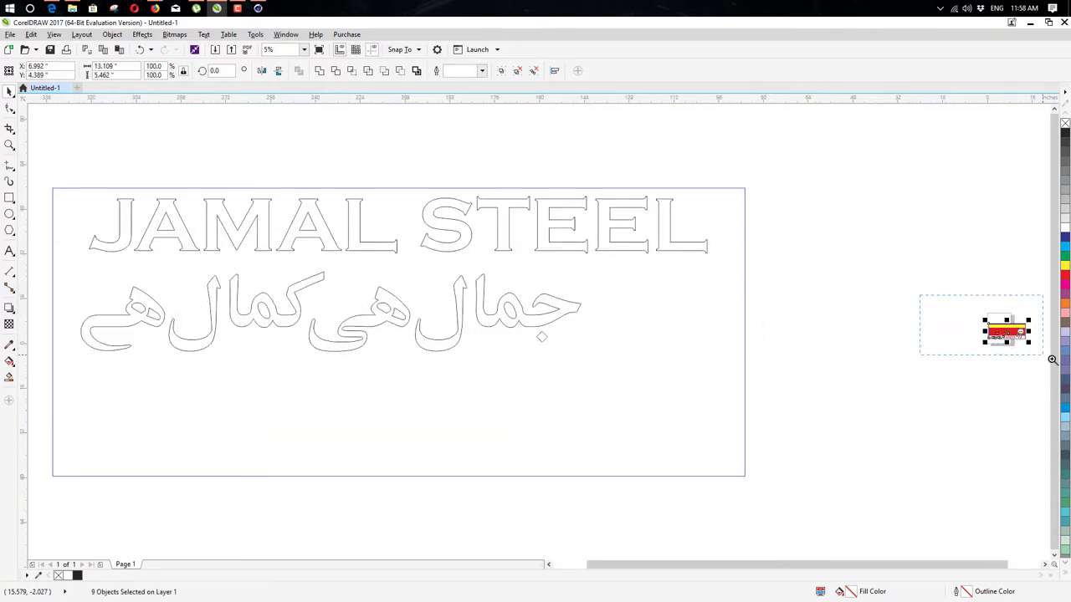
drag(1052, 360, 1052, 361)
mouse_move(323, 272)
mouse_down()
mouse_move(748, 443)
mouse_move(767, 467)
mouse_up()
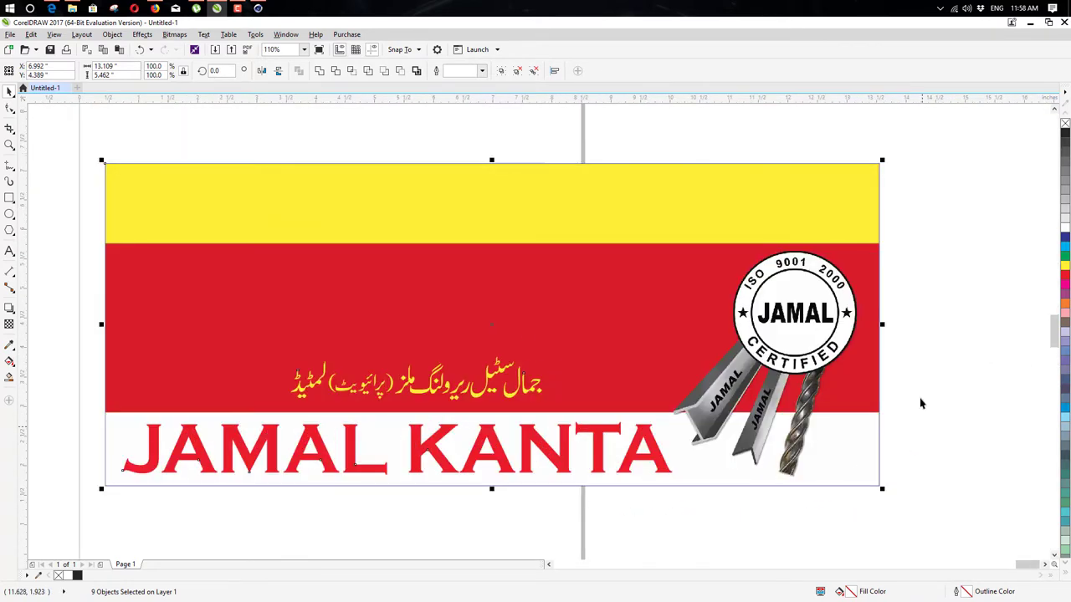
- Export the coloured sign to the Jamal folder as the JPEG file Untitled-1.jpg
drag(77, 141, 924, 505)
key(ctrl+e)
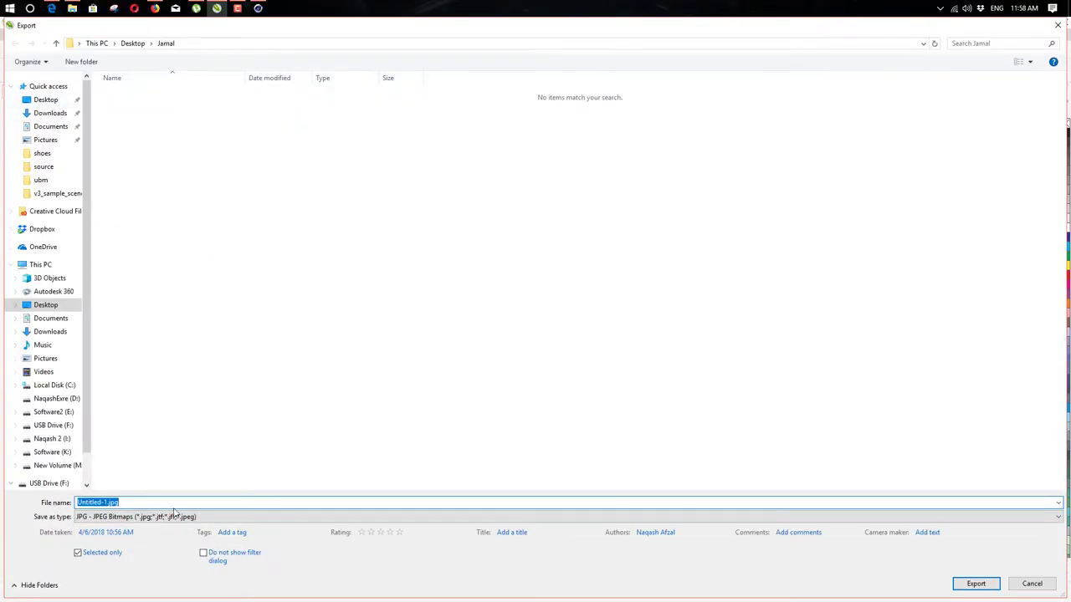
click(970, 583)
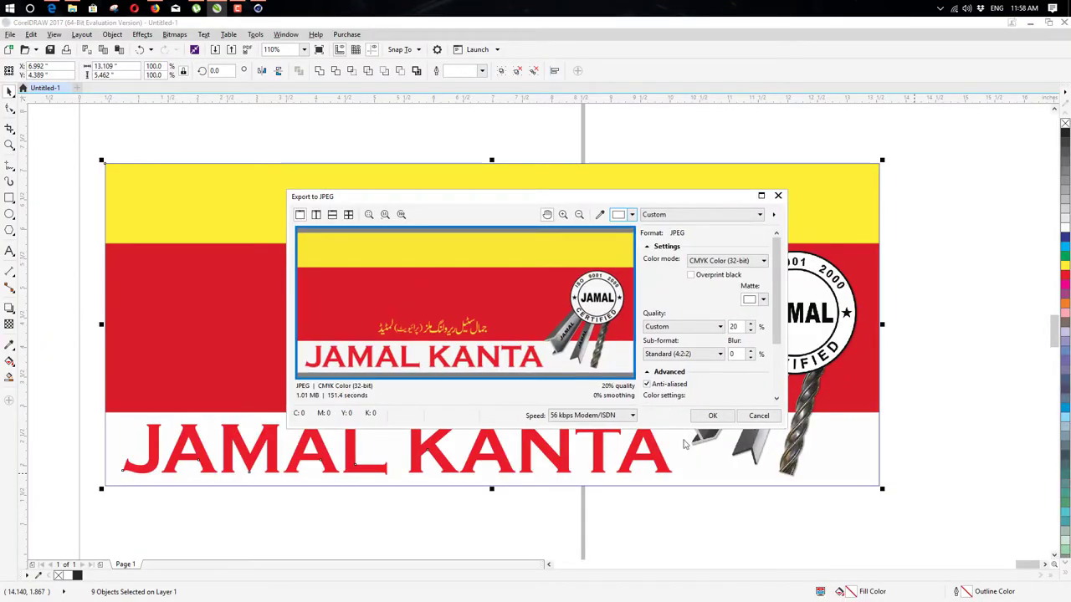
click(710, 415)
click(938, 370)
- Scale the outlined lettering and its border rectangle down together to about 35.5 by 14.8 inches
key(F4)
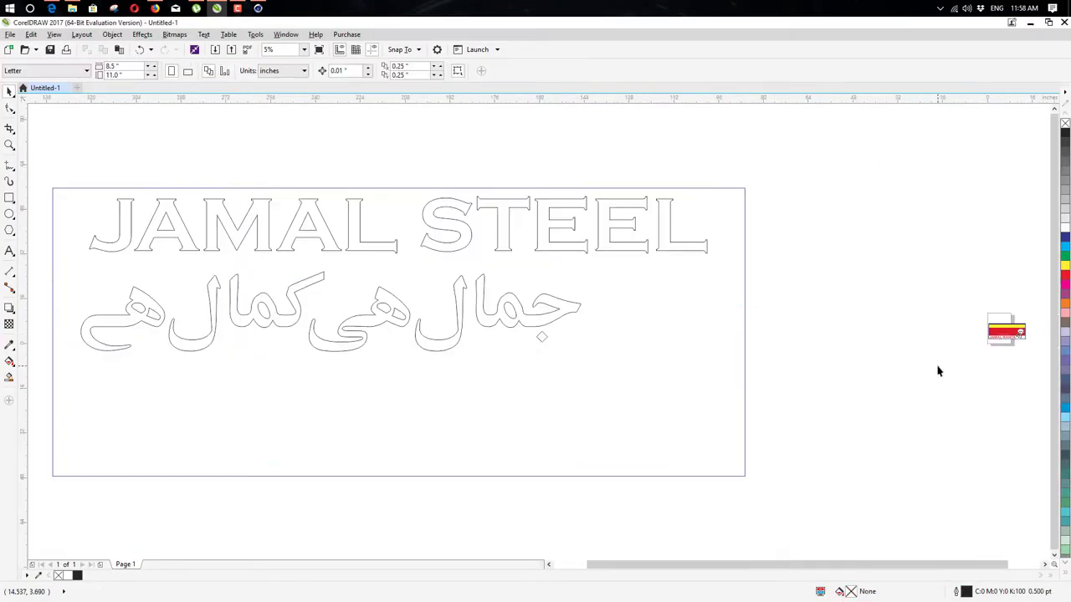
drag(29, 165, 801, 499)
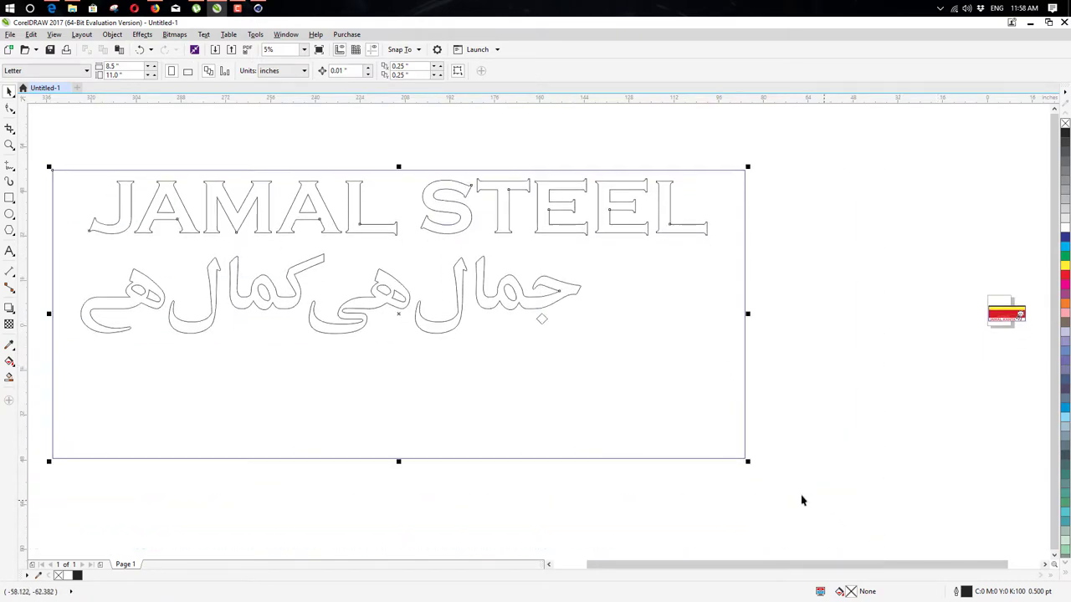
drag(748, 459, 248, 251)
drag(132, 203, 852, 300)
drag(767, 262, 850, 299)
click(863, 383)
key(F4)
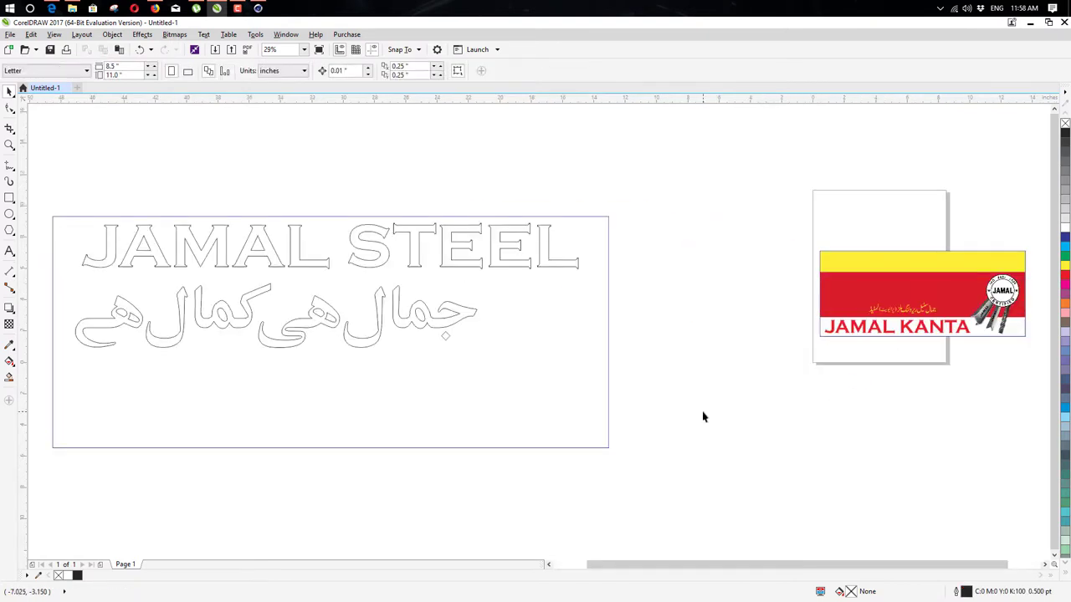
- Start exporting the outlined lettering and its border to the Jamal folder as an Adobe Illustrator file named letters
click(573, 385)
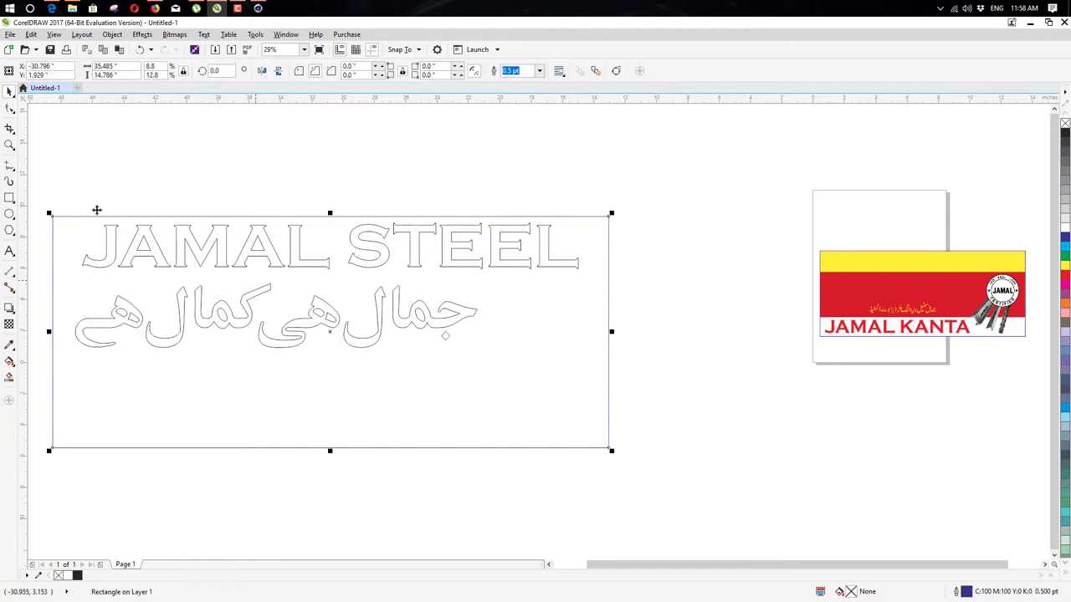
click(50, 205)
drag(542, 441, 664, 476)
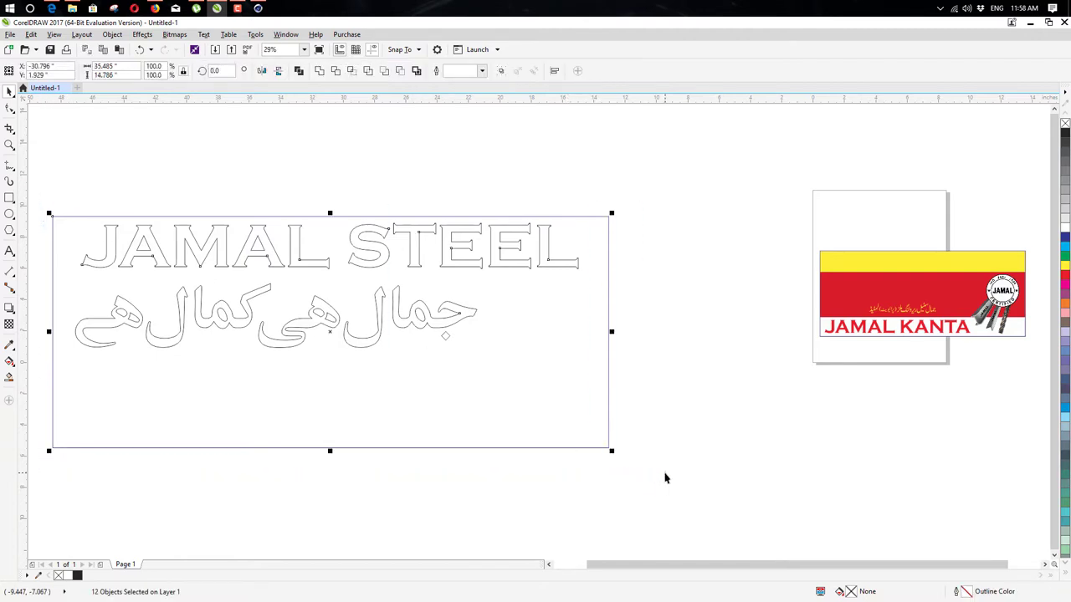
key(ctrl+e)
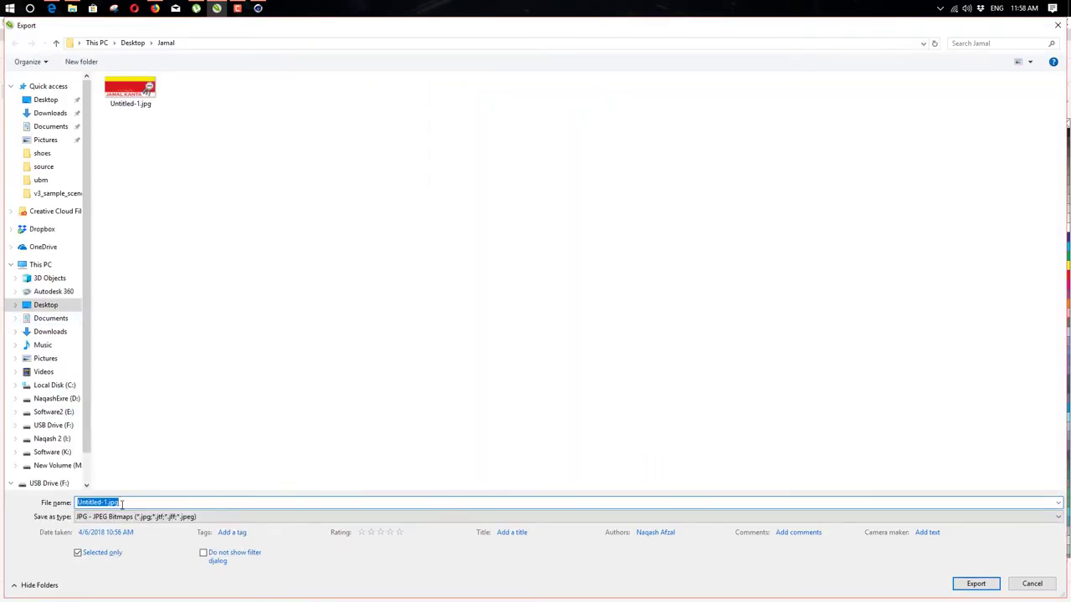
click(129, 519)
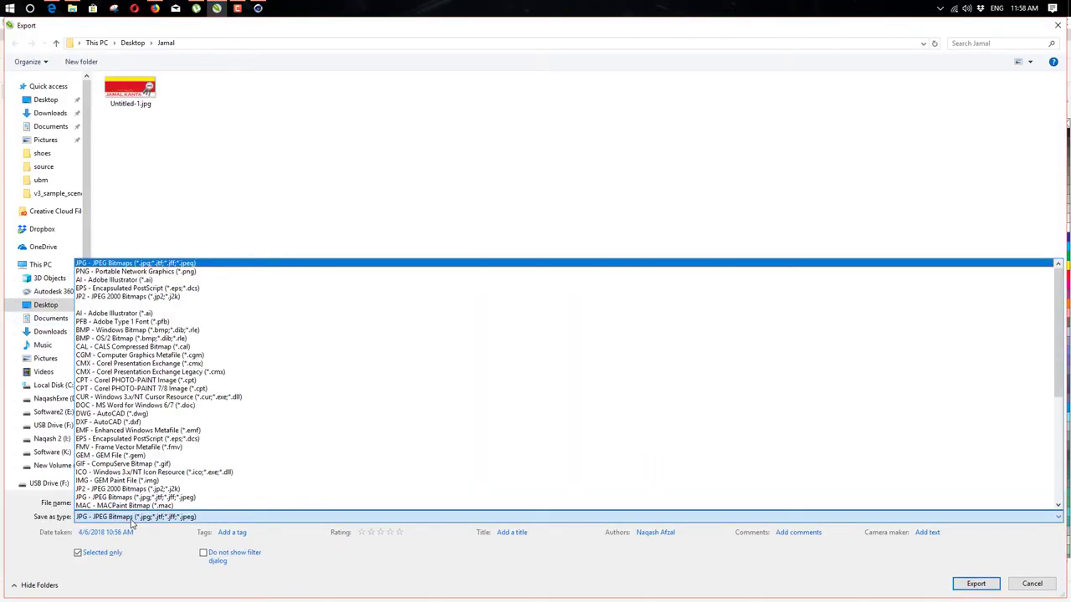
click(101, 279)
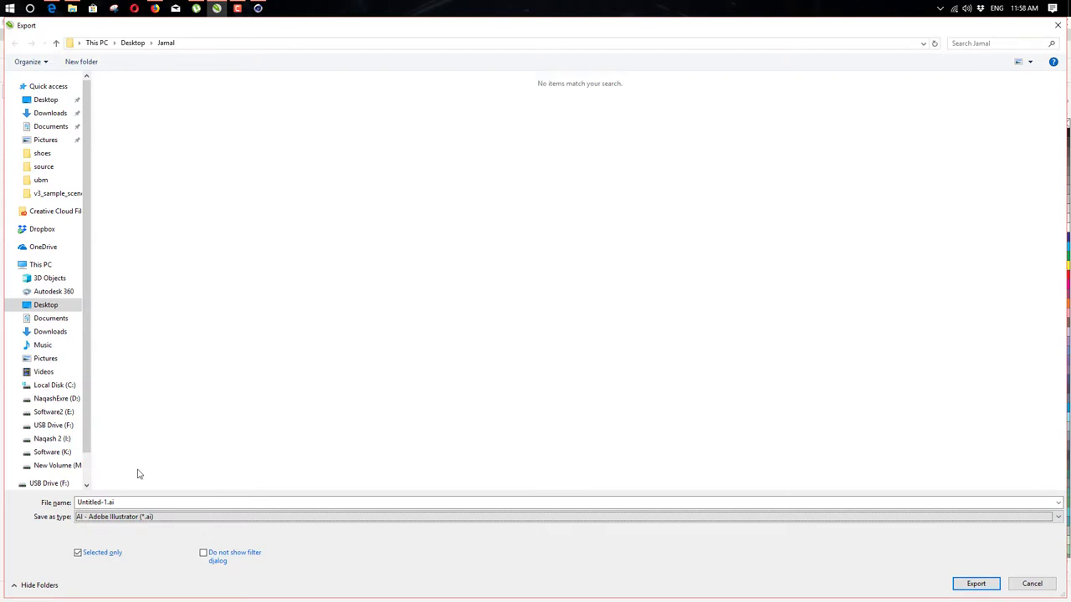
click(141, 501)
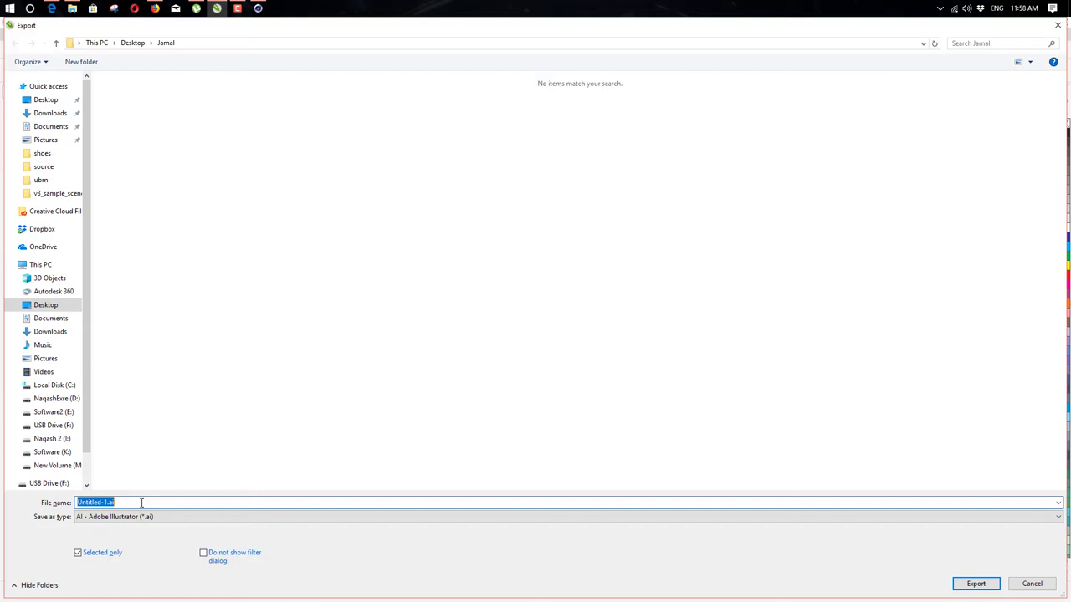
text(letters)
key(Return)
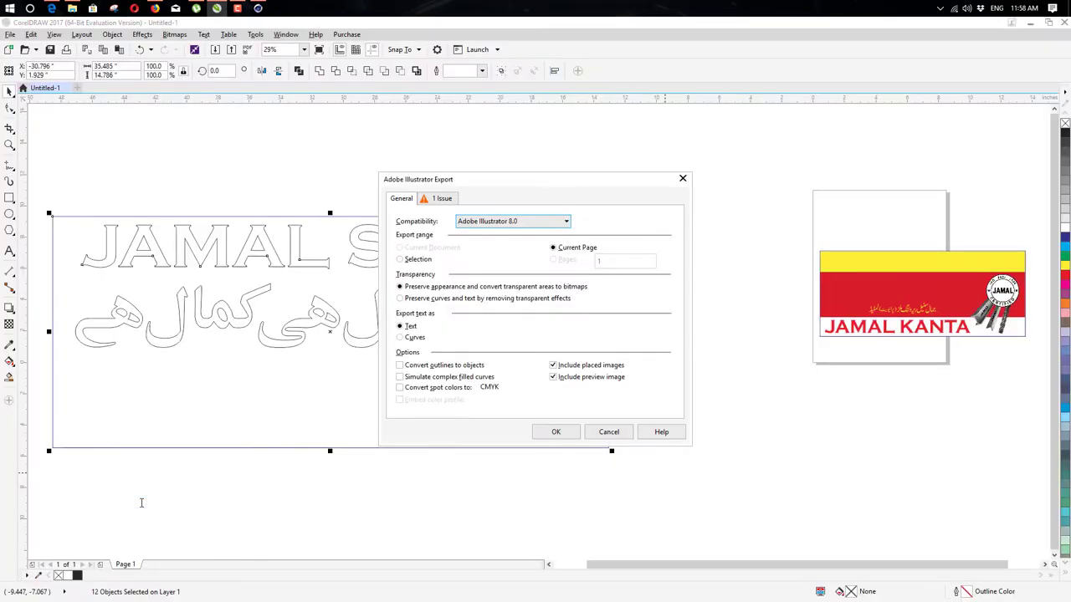
- Set the export compatibility to Adobe Illustrator 8.0 and complete the Illustrator export
click(481, 222)
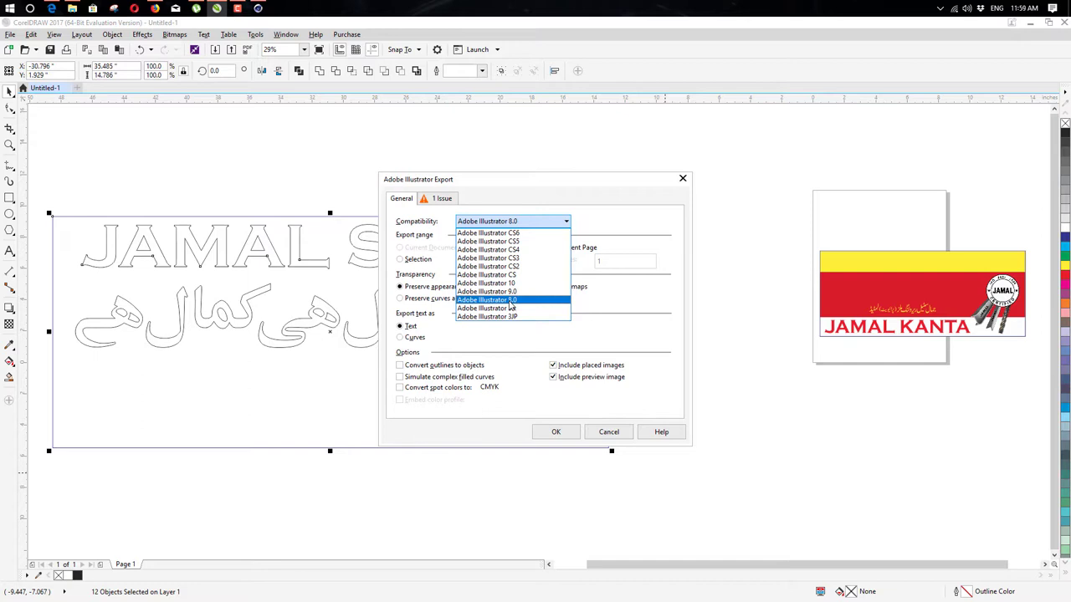
click(510, 301)
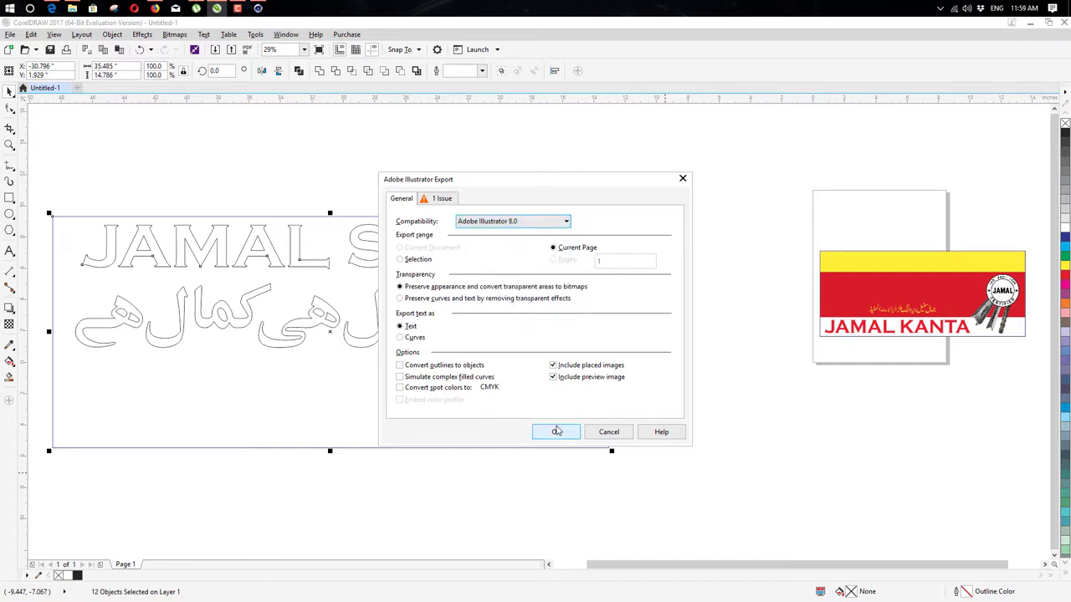
click(528, 224)
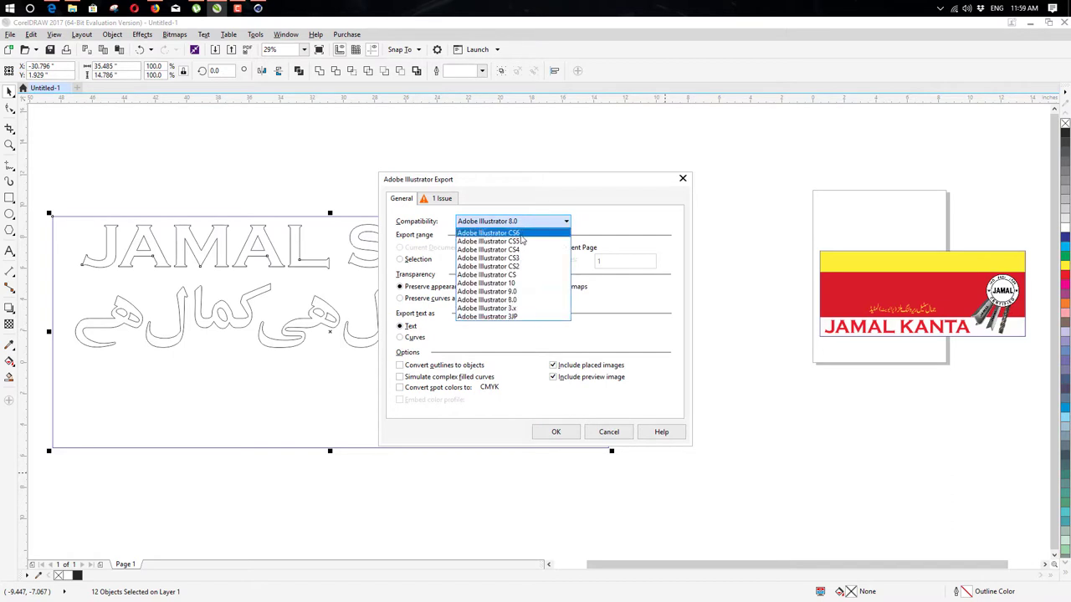
click(528, 299)
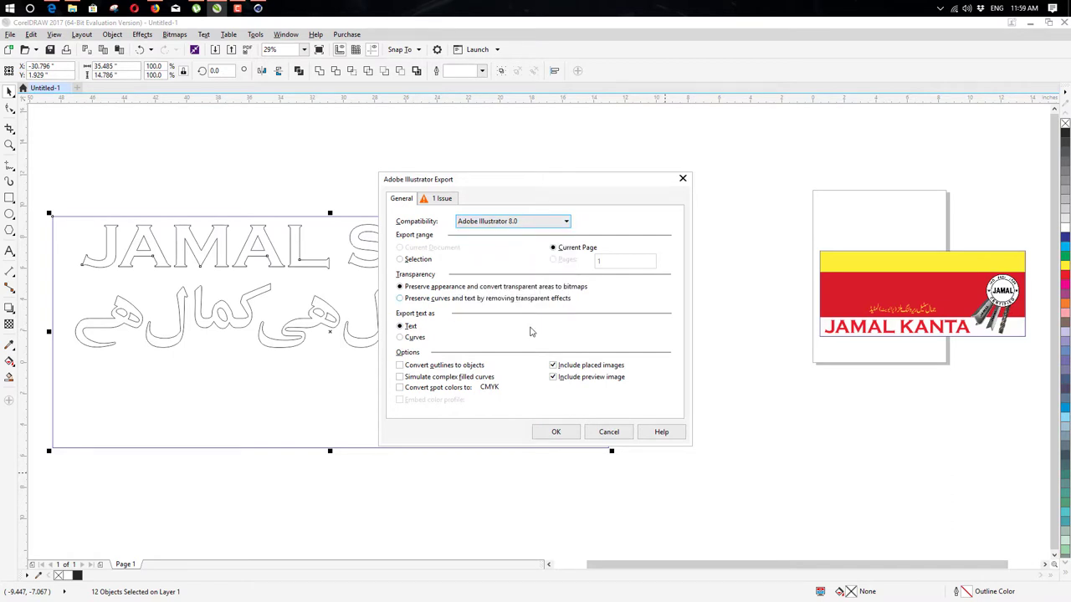
click(555, 431)
- Switch to Cinema 4D and start merging a file into the project, browsing to the Desktop folder
click(257, 7)
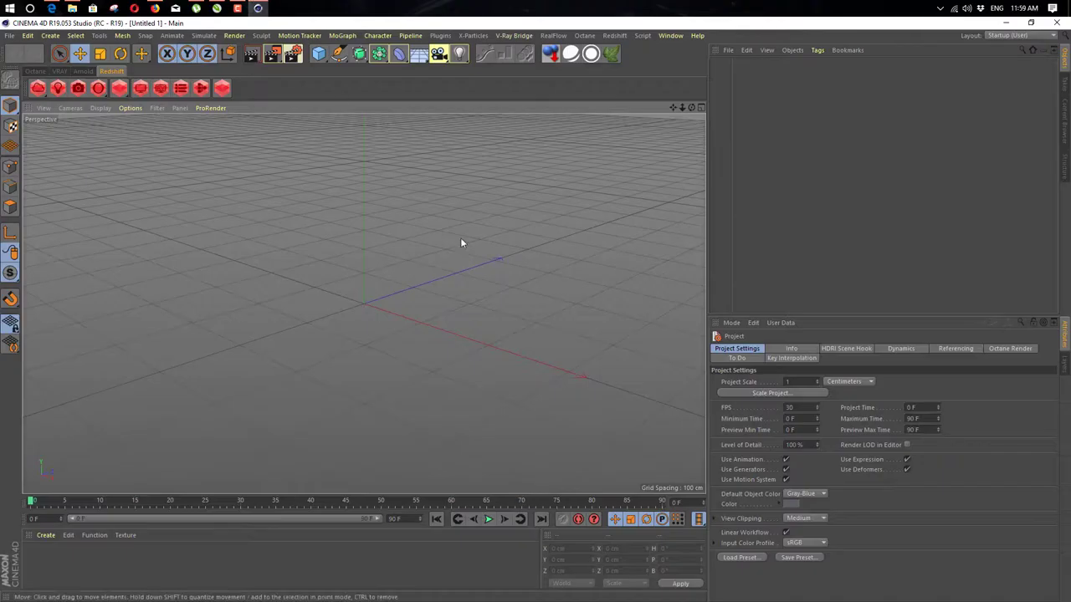
click(9, 36)
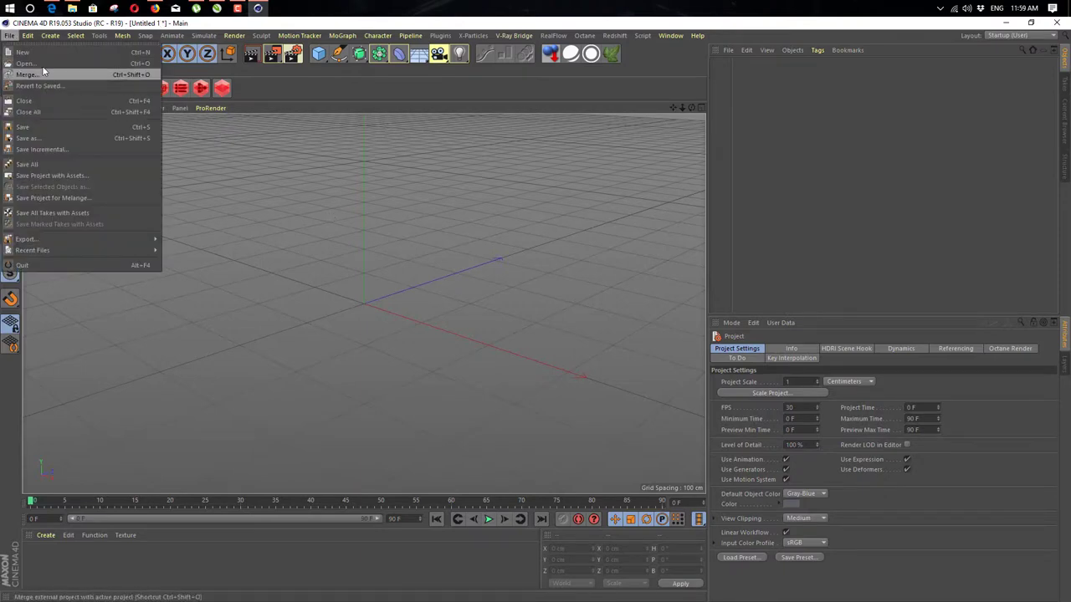
click(43, 74)
click(52, 125)
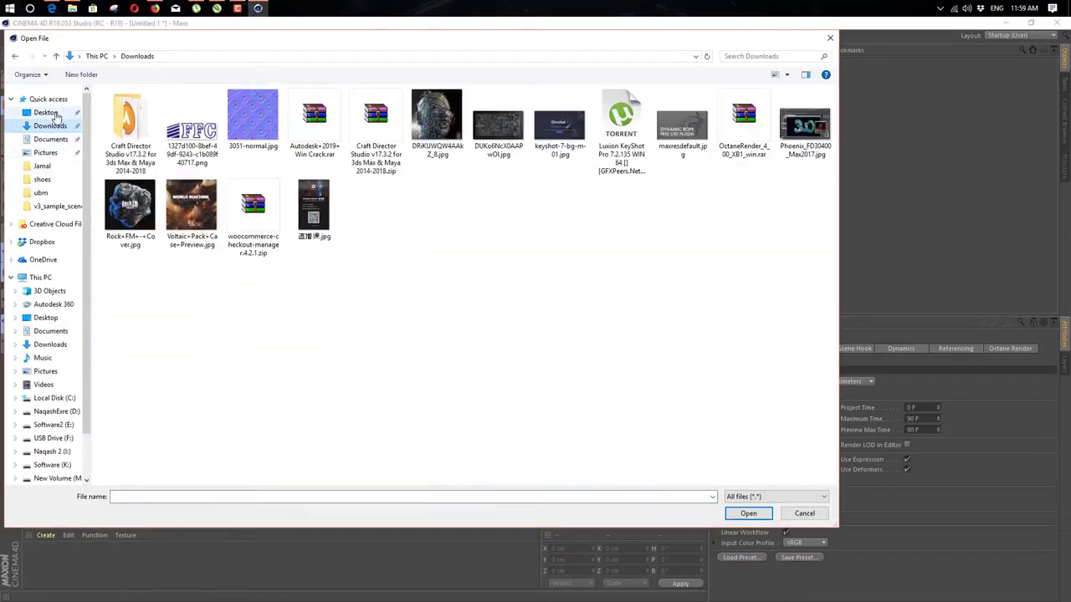
click(49, 113)
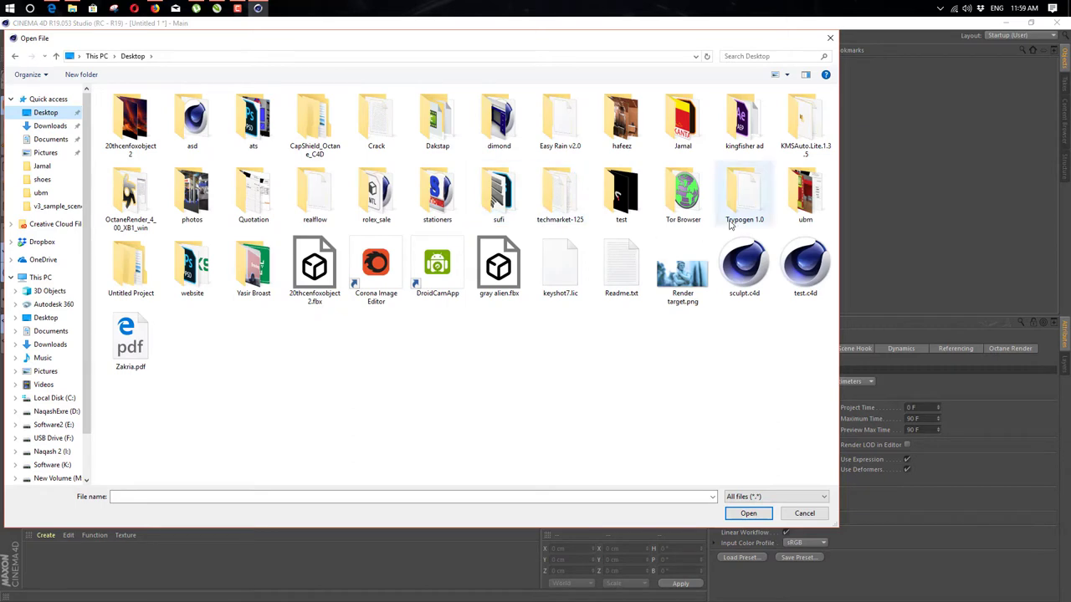
- Import letters.ai from the Jamal folder, keeping the Illustrator import scale in centimetres and Connect Splines enabled
click(215, 231)
key(k)
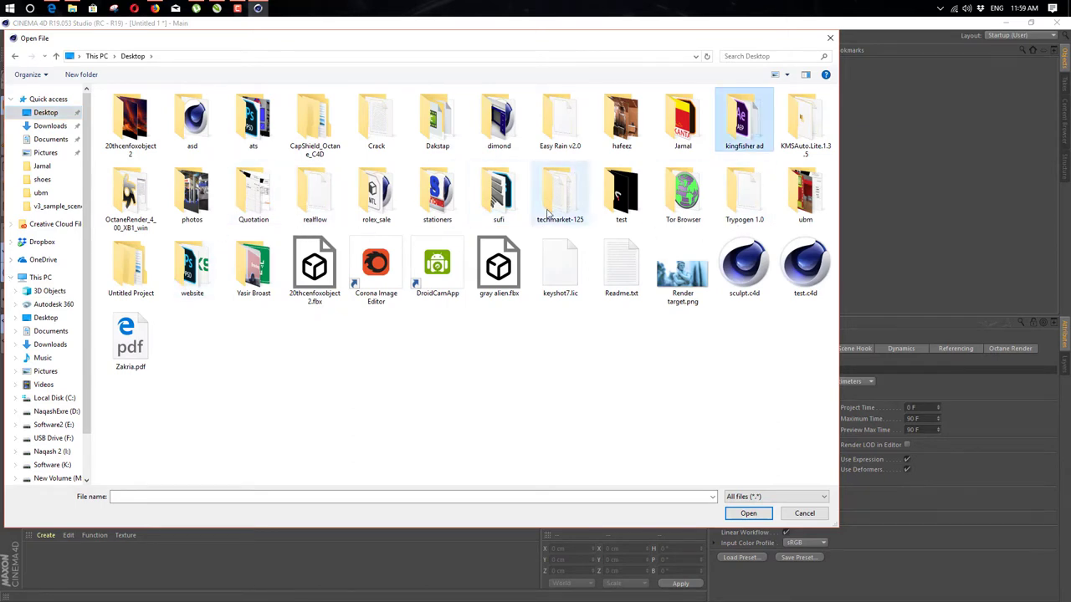
click(744, 190)
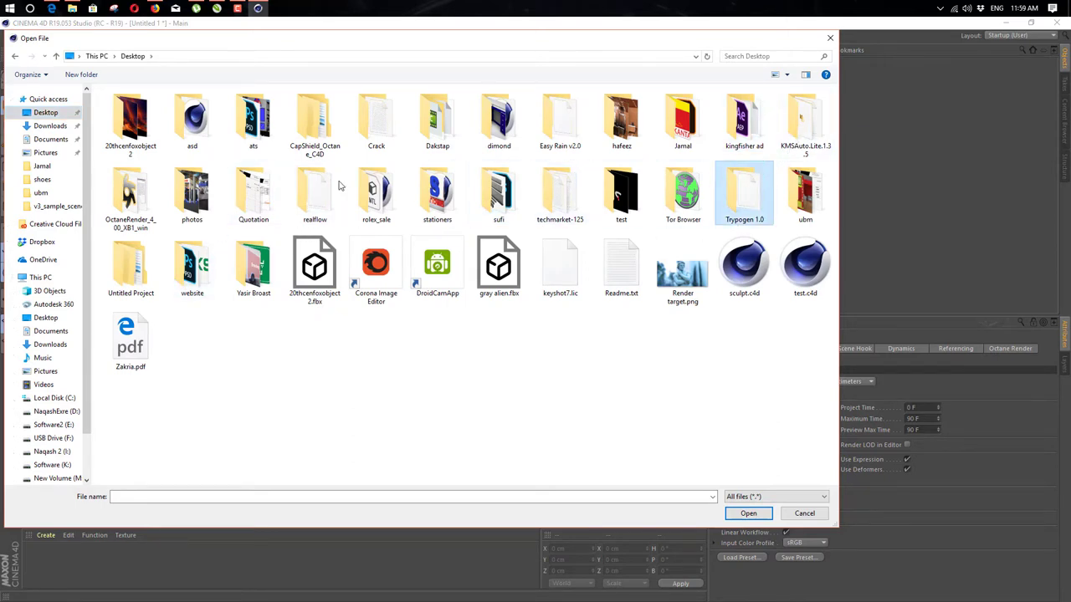
click(694, 144)
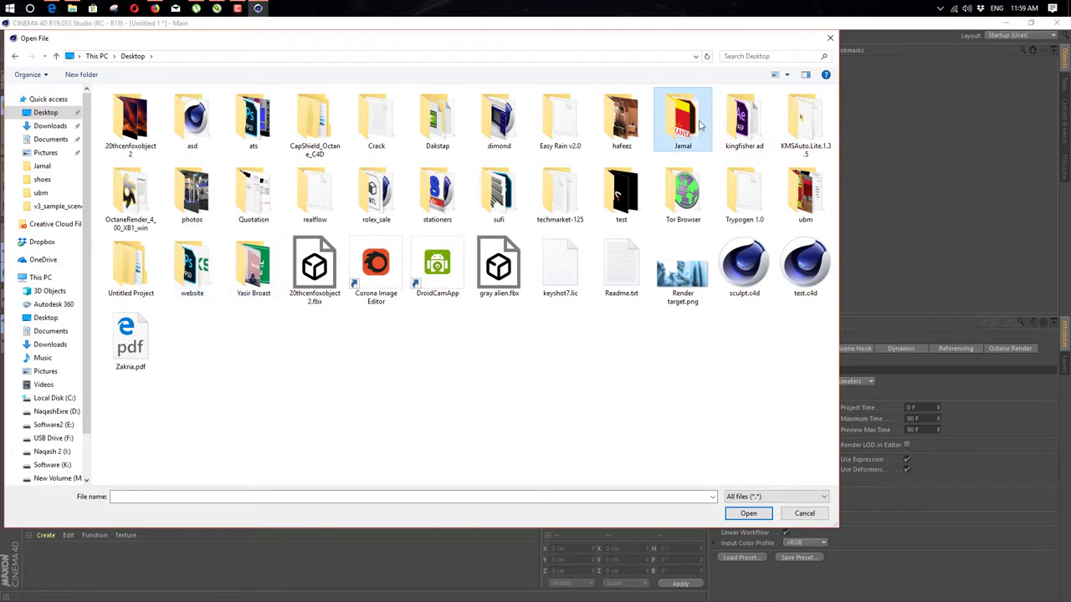
double_click(683, 122)
double_click(125, 126)
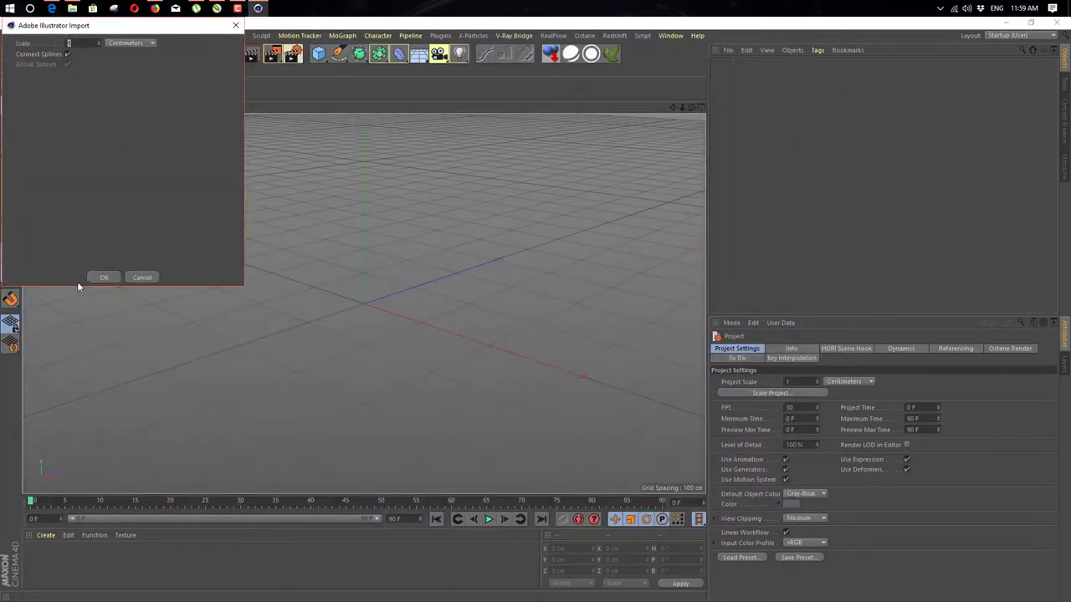
click(104, 277)
- Select the imported letters spline, enter point editing and pick the border rectangle's upper-left corner with Live Selection
drag(331, 251, 398, 240)
key(ctrl+z)
alt+middle_drag(398, 240, 468, 215)
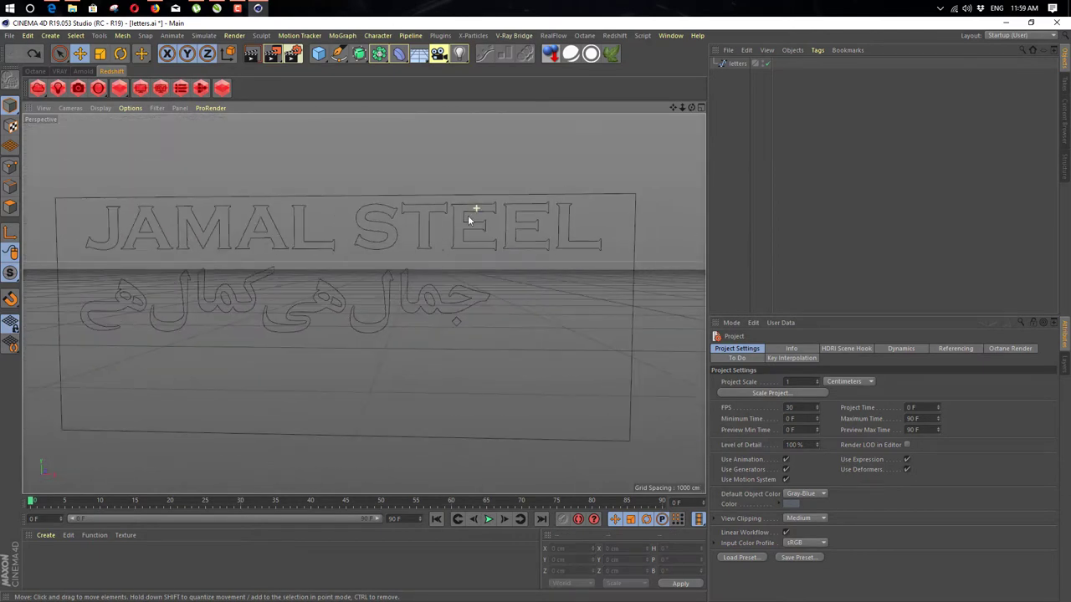
middle_click(439, 239)
middle_click(280, 228)
scroll(303, 253, down, 2)
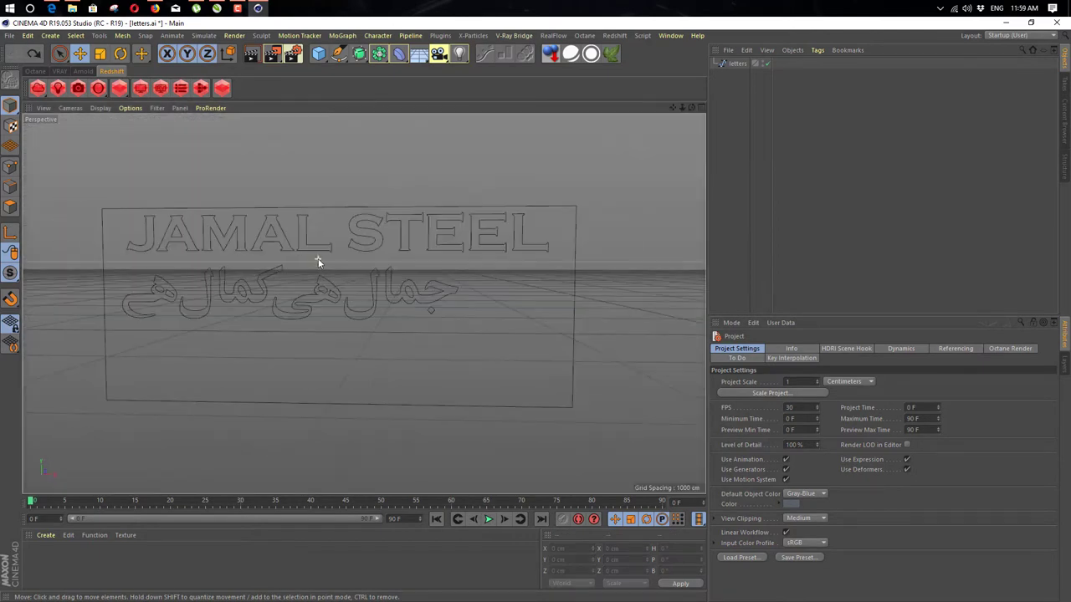
click(380, 285)
mouse_move(423, 297)
mouse_down()
mouse_move(694, 308)
mouse_move(371, 296)
mouse_move(538, 310)
mouse_move(548, 295)
mouse_move(359, 292)
mouse_move(409, 291)
mouse_up()
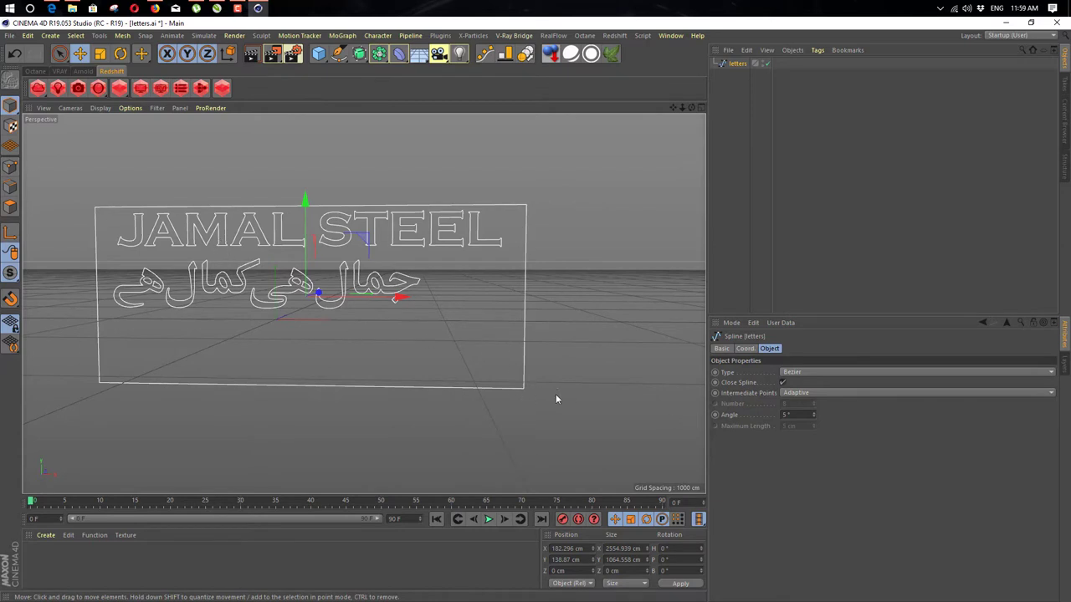
click(10, 166)
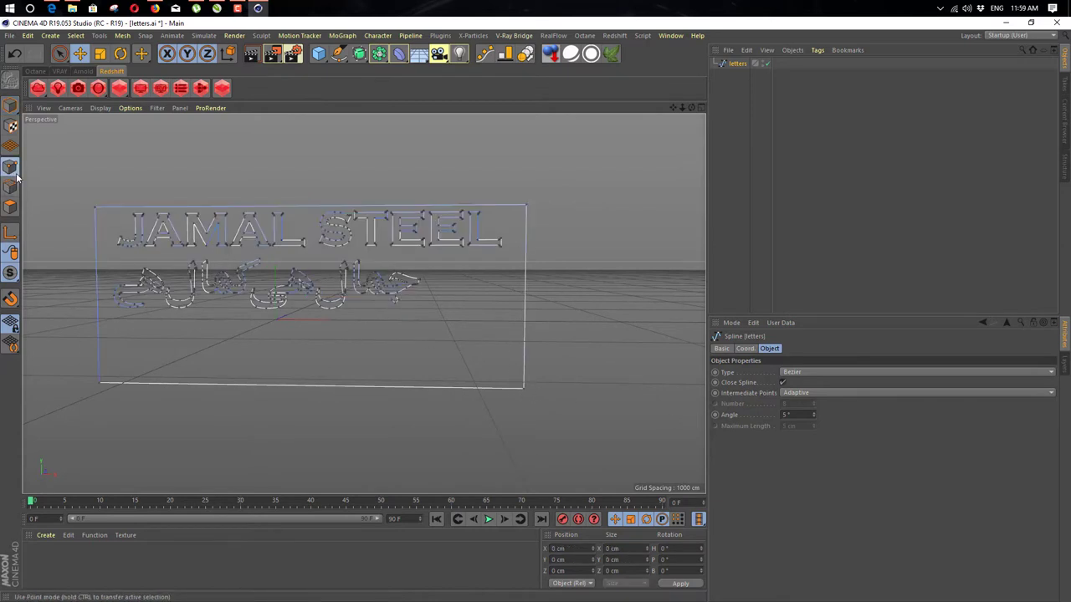
click(59, 53)
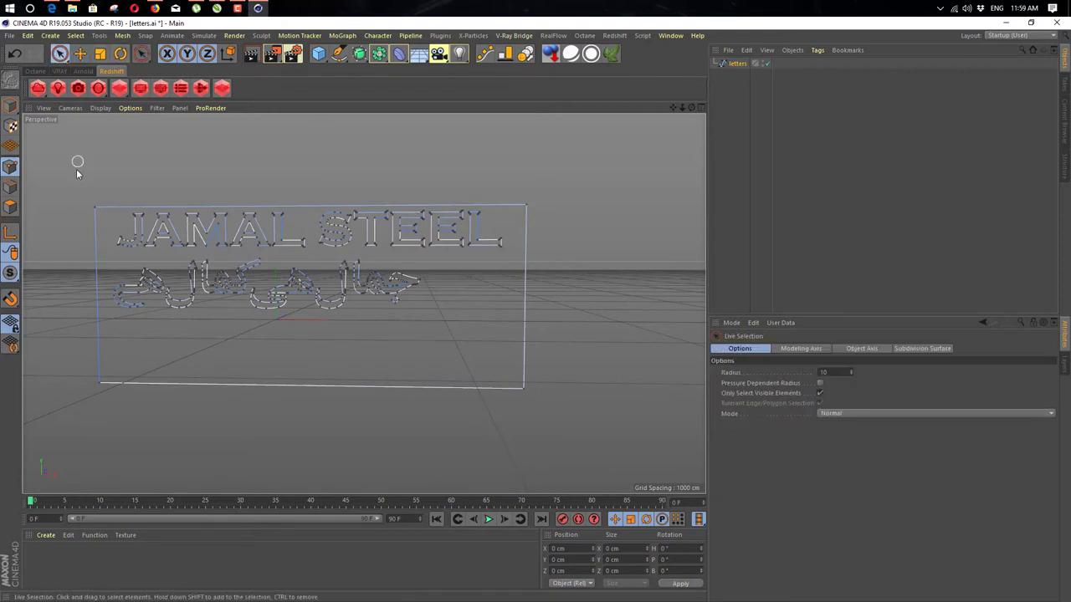
click(90, 210)
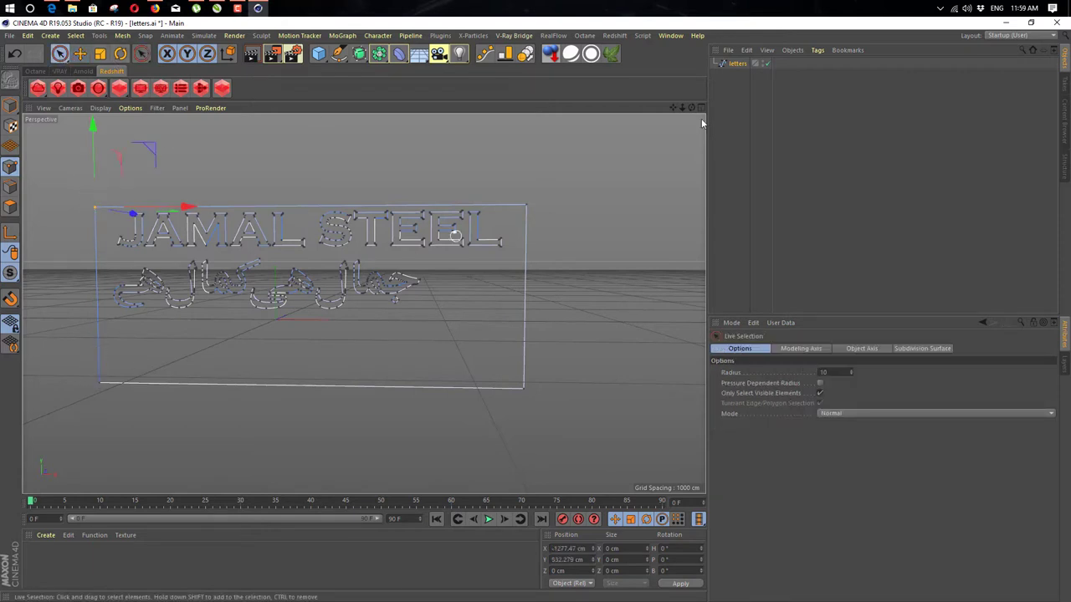
- Duplicate the letters spline and delete the border rectangle's corner points, leaving only the lettering in that spline
click(736, 65)
key(ctrl+c)
key(ctrl+v)
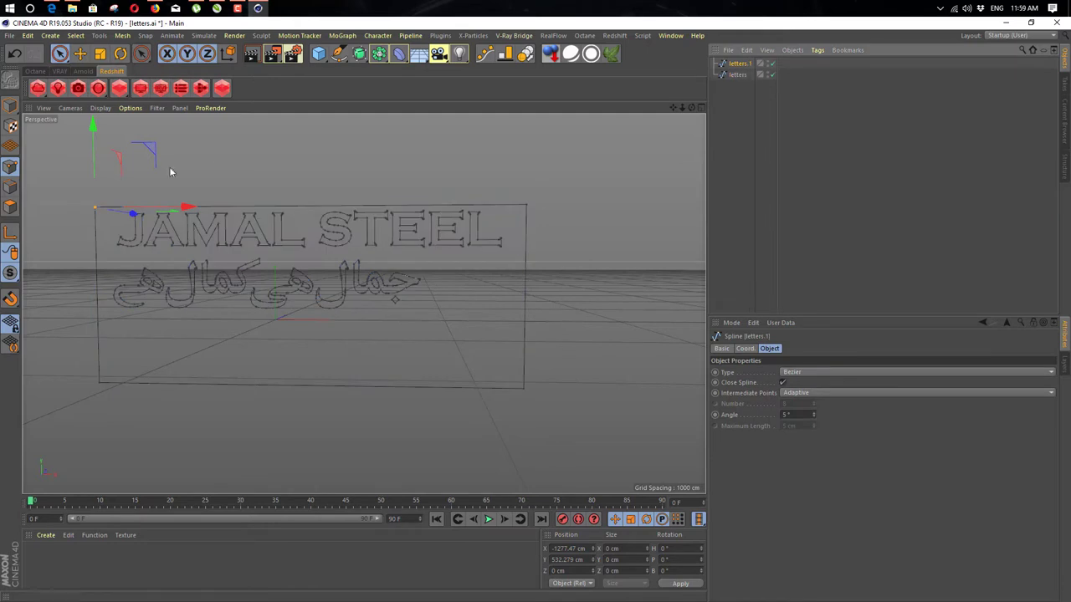
shift+click(527, 205)
shift+click(523, 387)
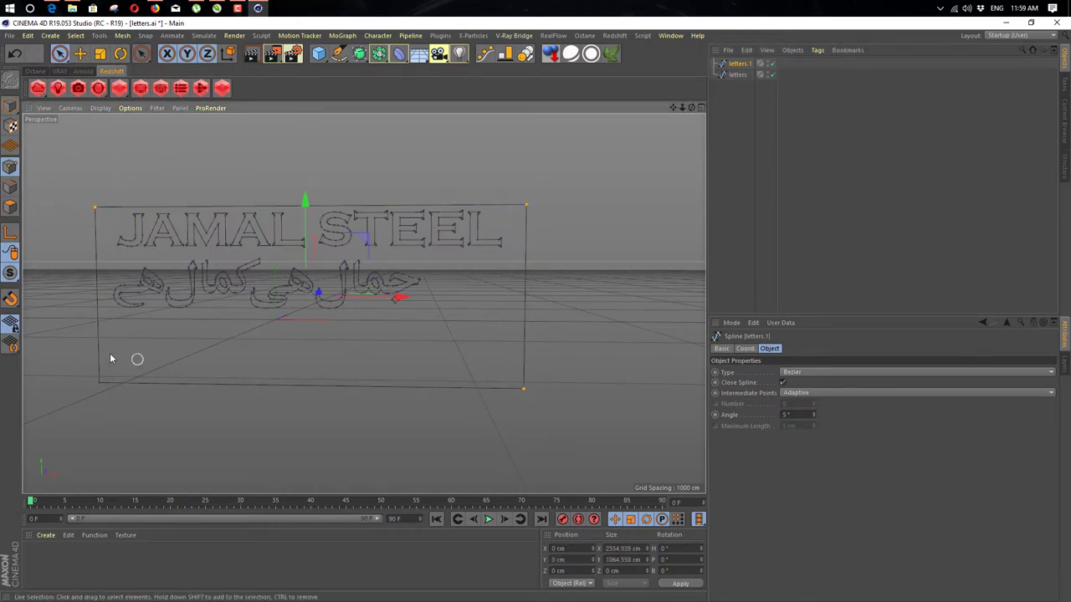
key(Delete)
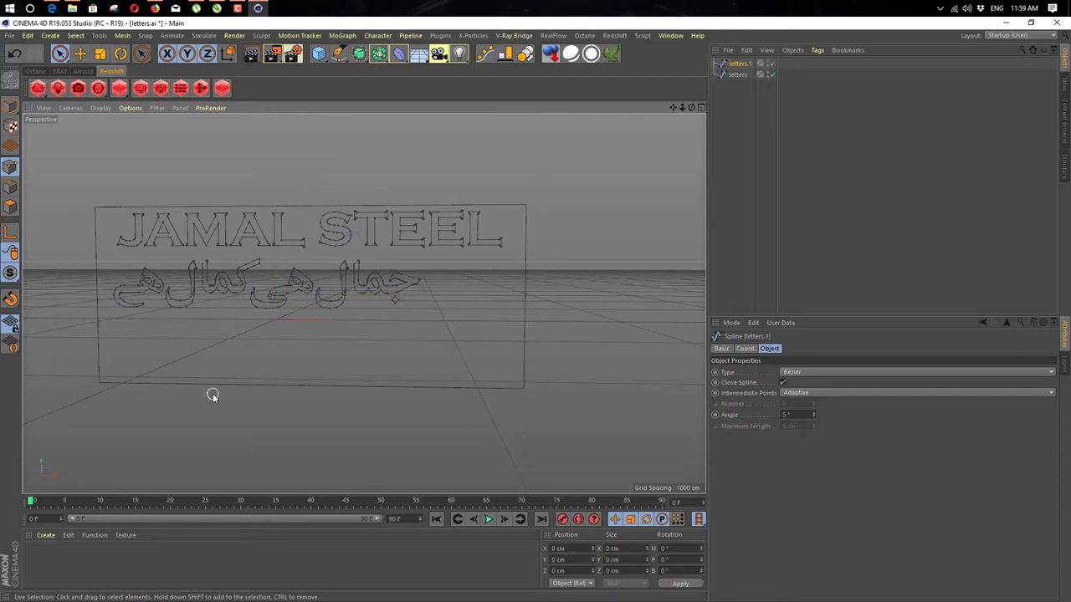
- Delete all lettering points from the other letters spline with Rectangle Selection, then return to model mode and select the lettering spline
click(737, 74)
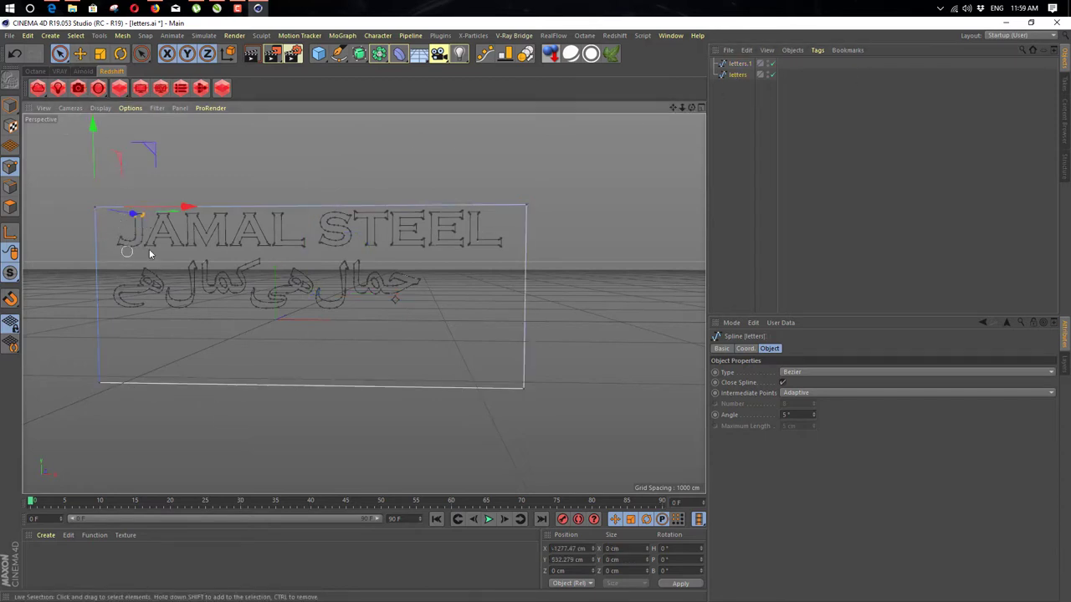
drag(119, 248, 222, 221)
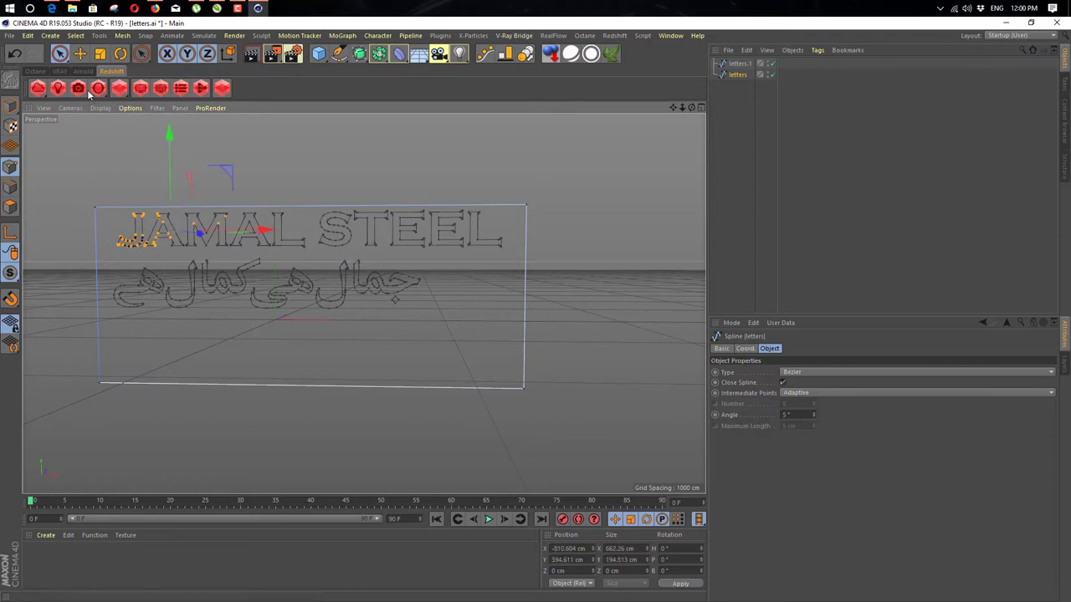
drag(60, 53, 104, 90)
drag(110, 197, 512, 345)
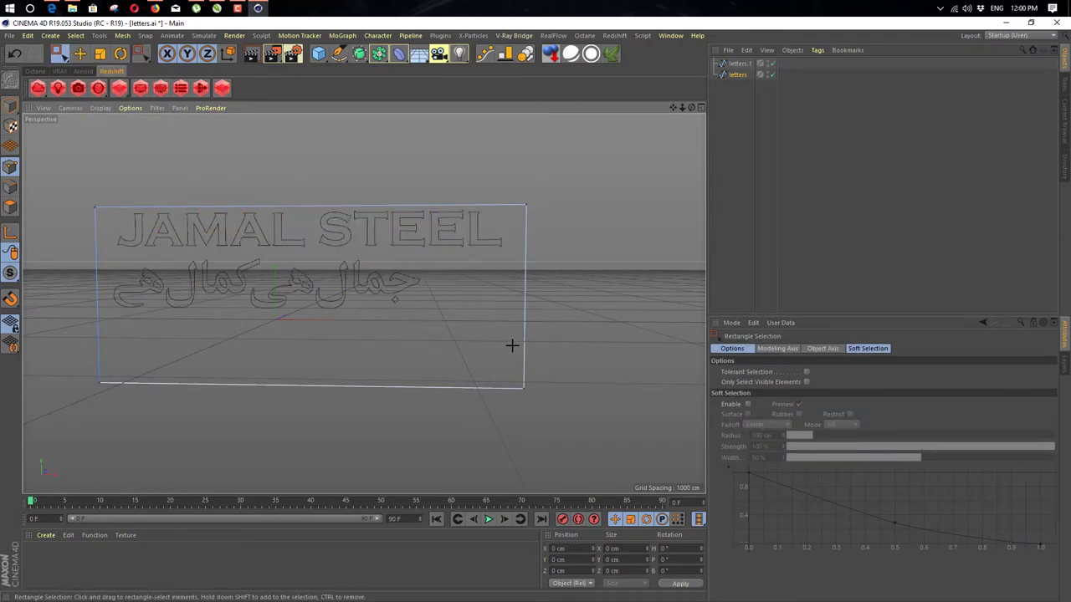
click(10, 105)
click(230, 230)
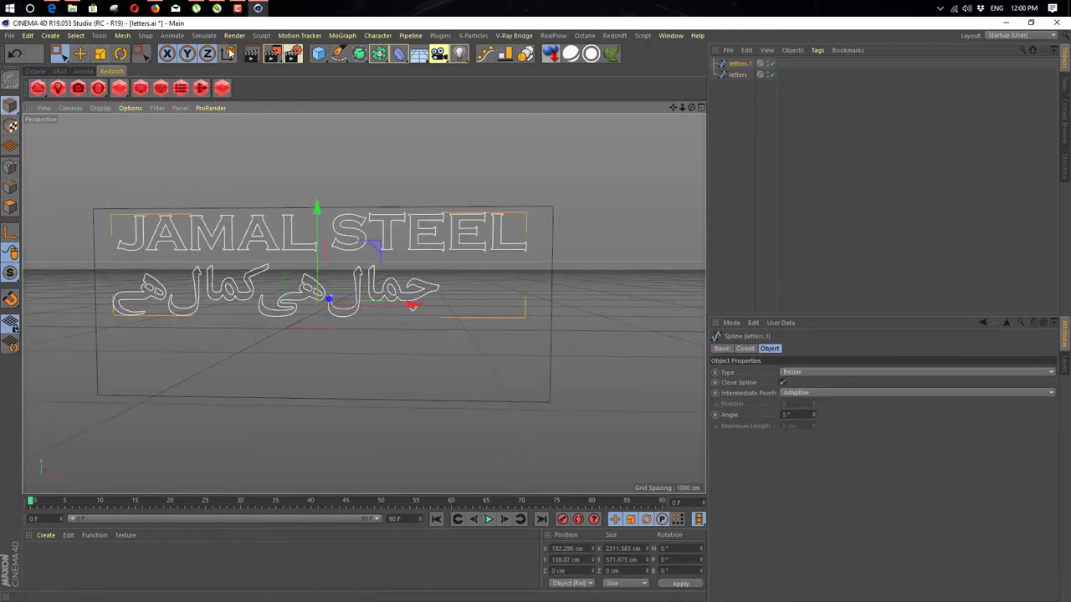
- Switch to CorelDRAW and undo the recent changes to restore the sign artwork to its full size
click(217, 9)
key(ctrl+z)
key(ctrl+z)
key(ctrl+z)
key(ctrl+z)
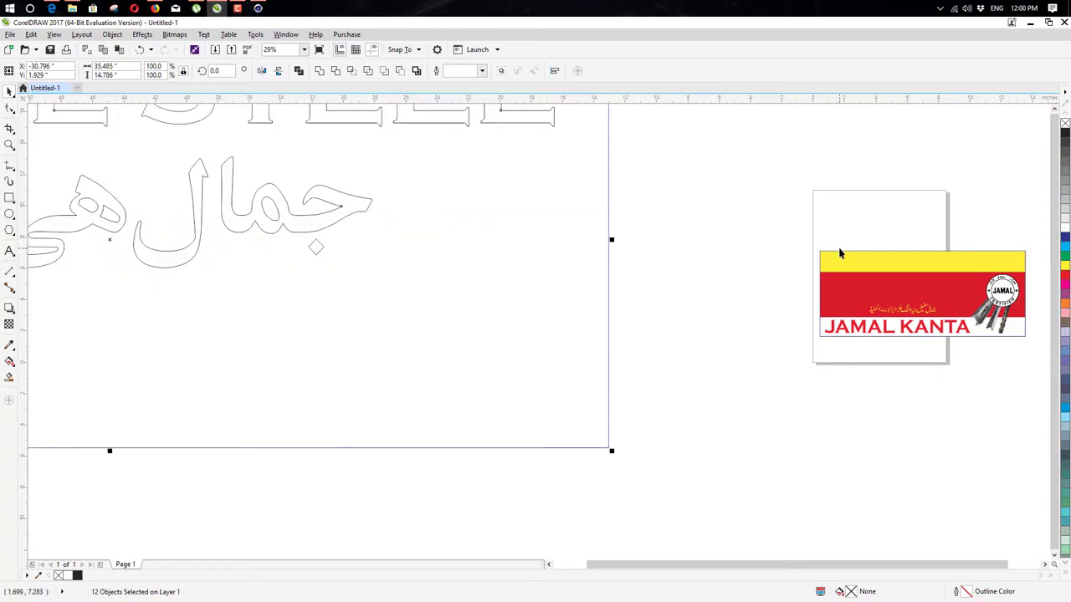
key(F4)
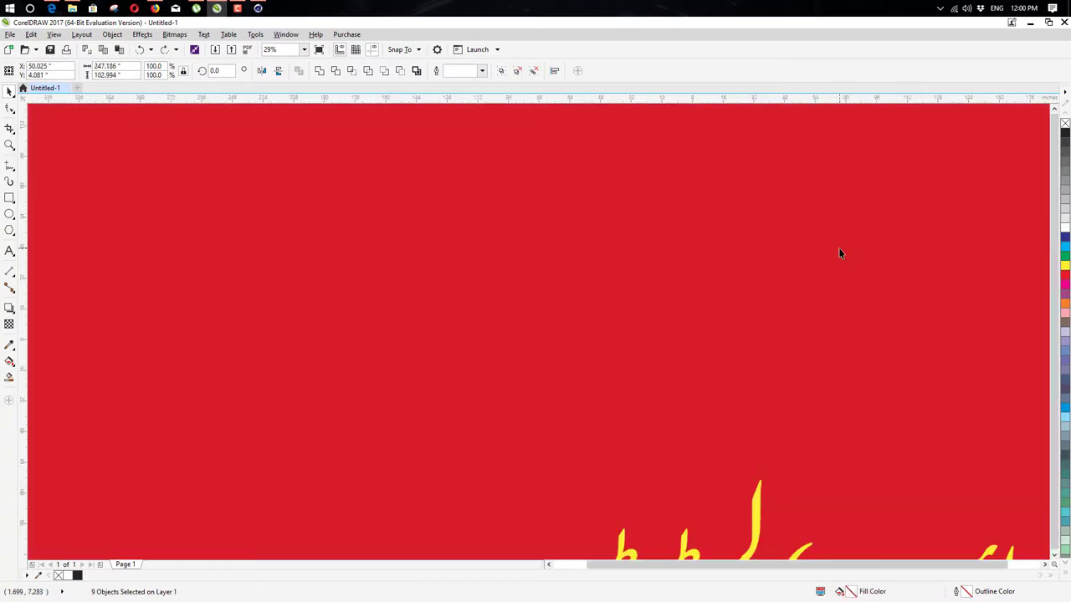
- Inspect the coloured sign beside the outlined lettering, select the sign's rectangle and return to Cinema 4D
click(657, 203)
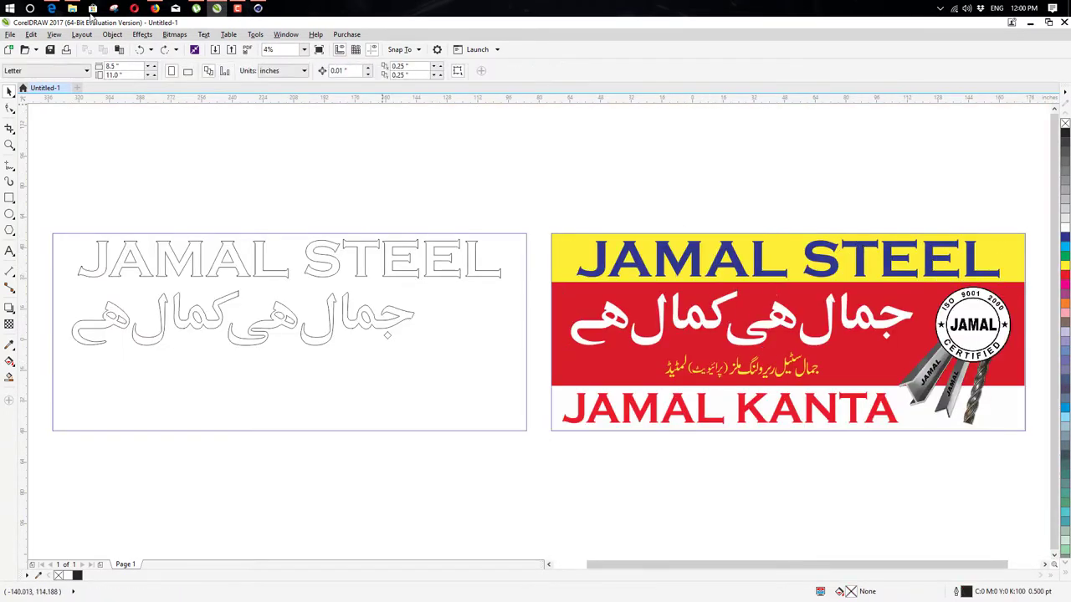
click(644, 350)
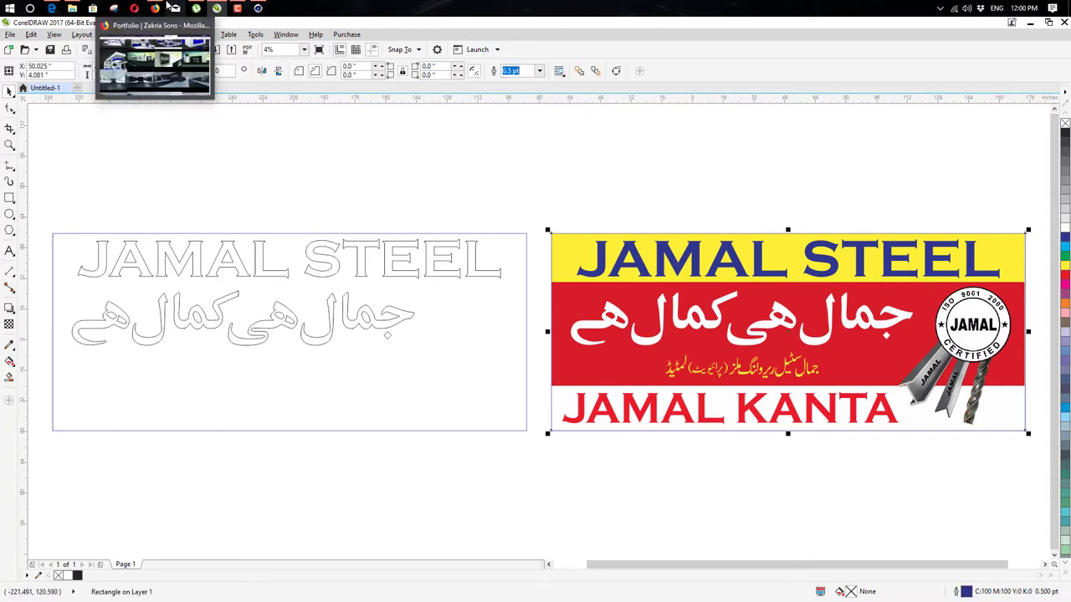
click(167, 5)
click(258, 8)
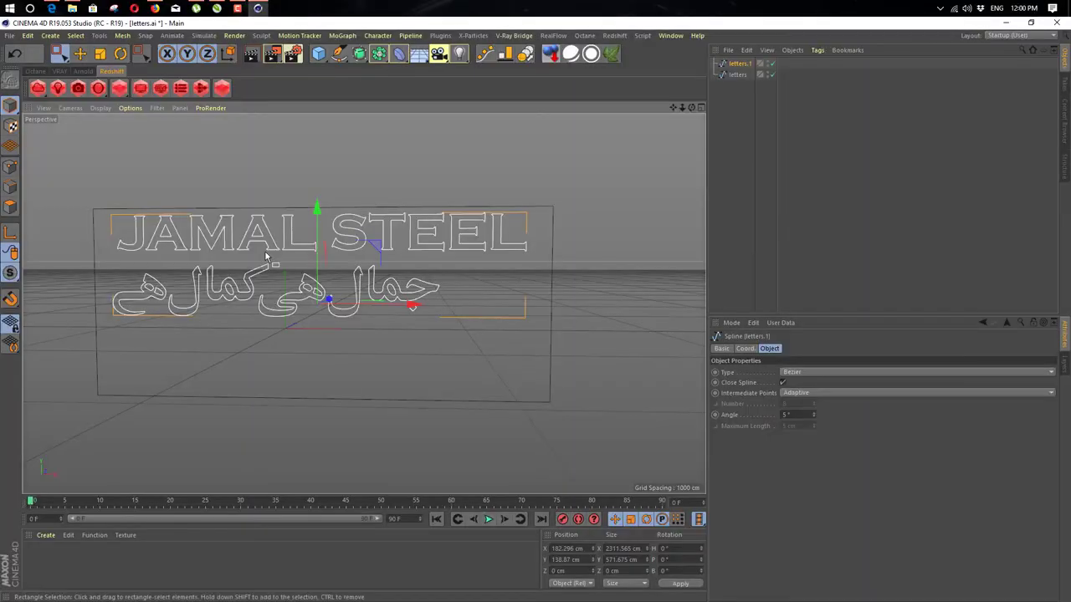
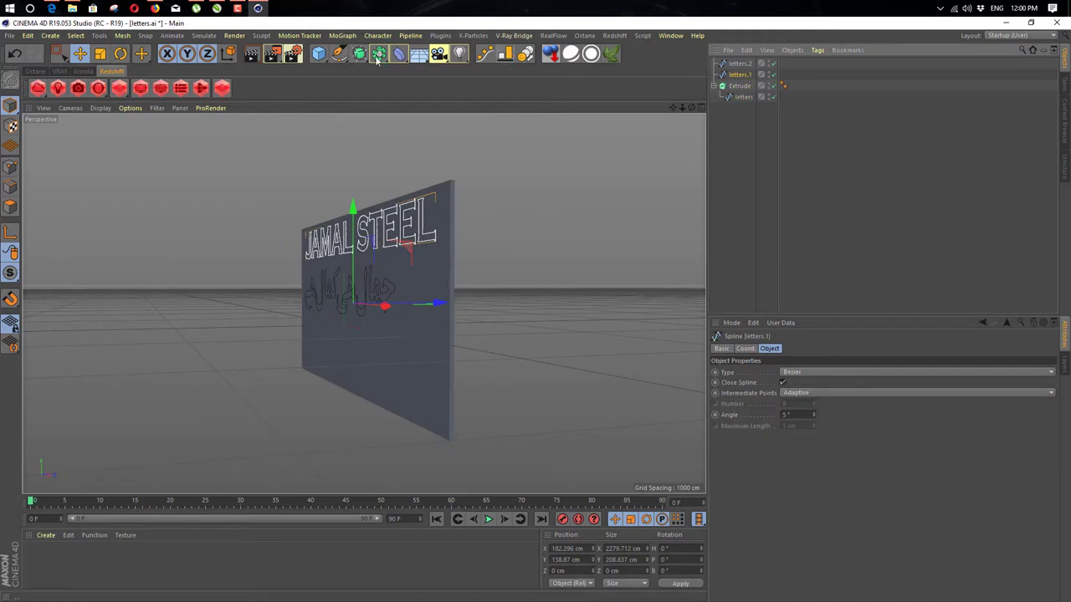
- Apply separate Extrude generators to the JAMAL STEEL spline and the Urdu lettering spline
alt+drag(359, 53, 536, 74)
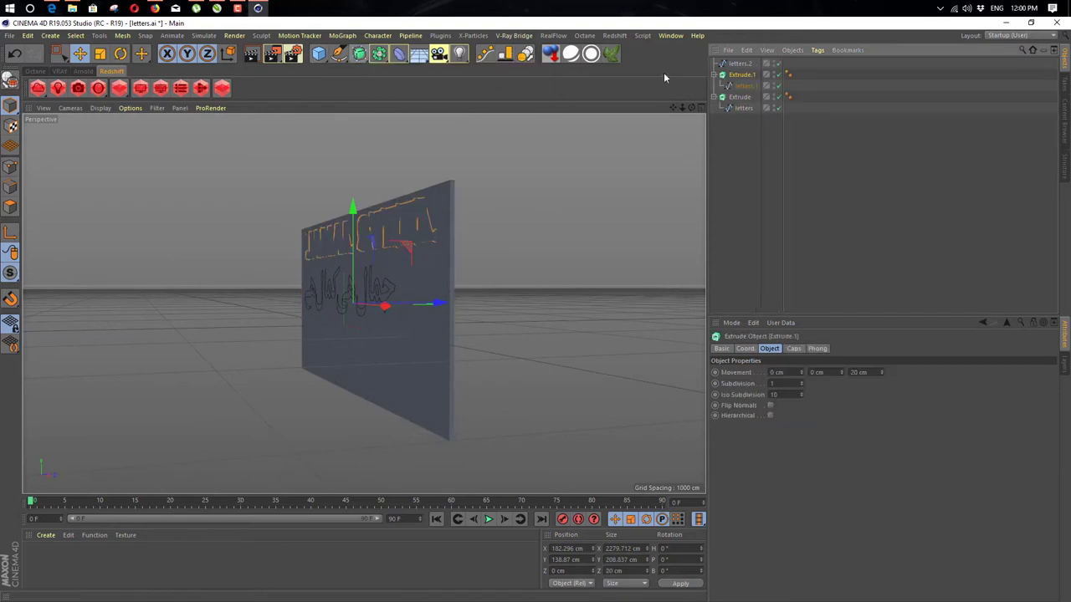
click(735, 65)
alt+drag(360, 55, 535, 73)
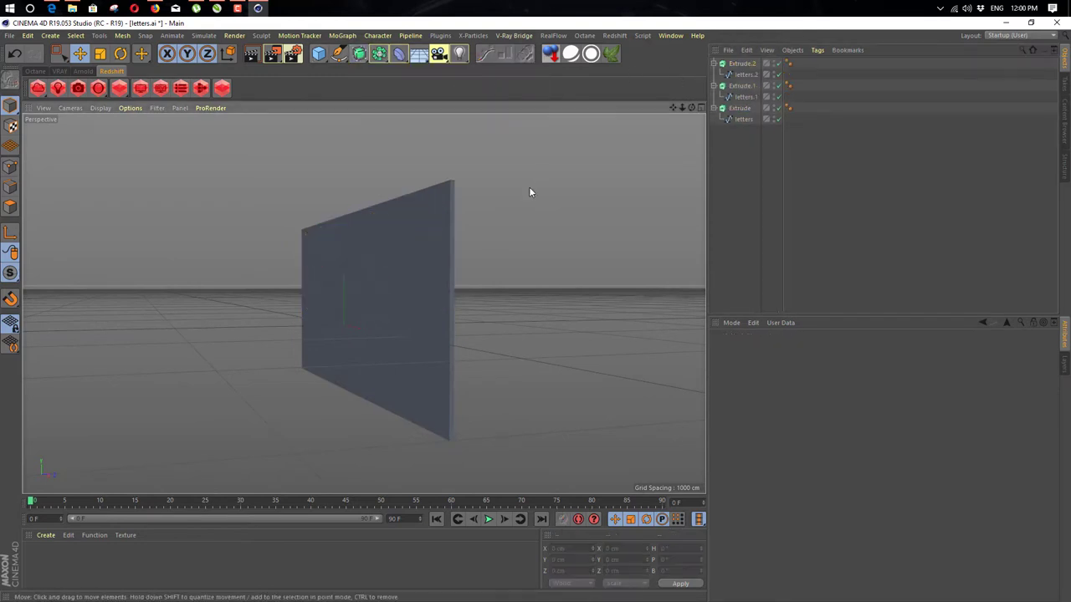
- Try to move the extruded JAMAL STEEL lettering along the Z axis
alt+drag(528, 187, 373, 234)
click(374, 235)
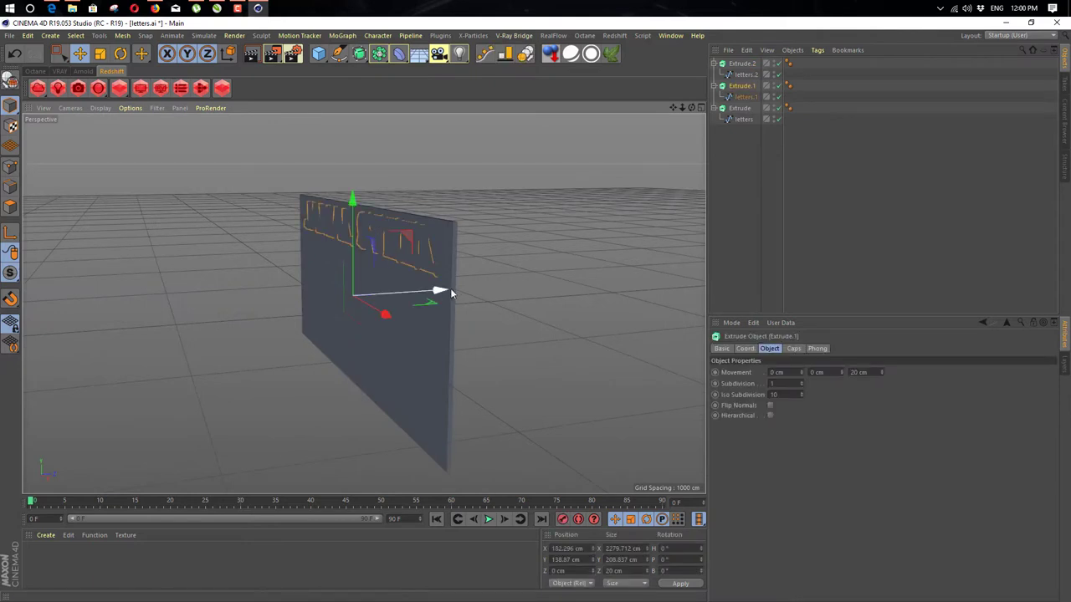
drag(443, 291, 448, 292)
key(ctrl+z)
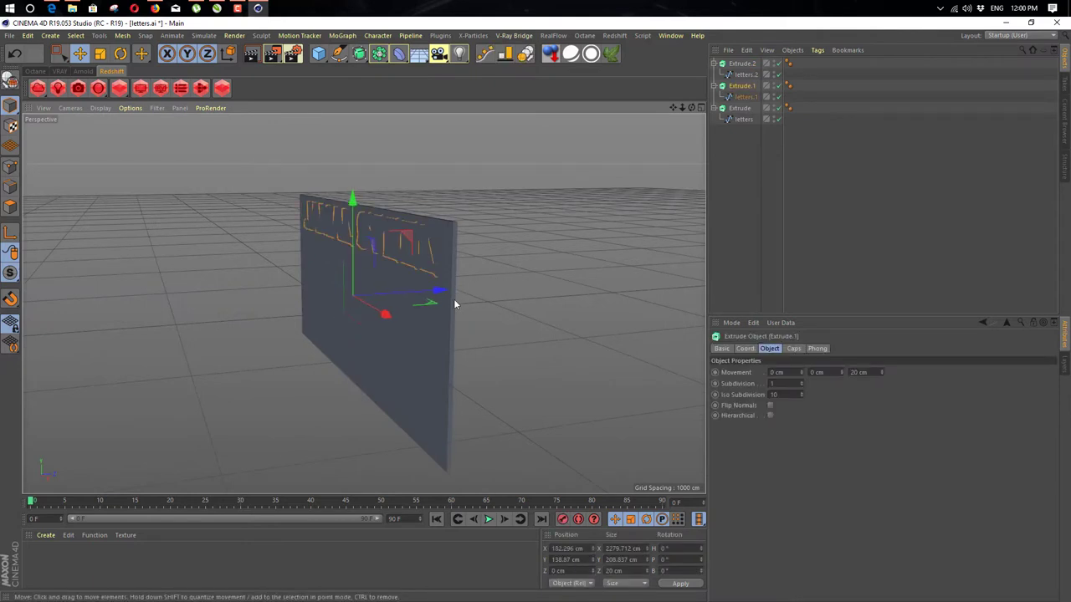
- Move the extruded sign board behind the lettering, to about 14.8 cm on the Z axis
click(472, 306)
click(449, 314)
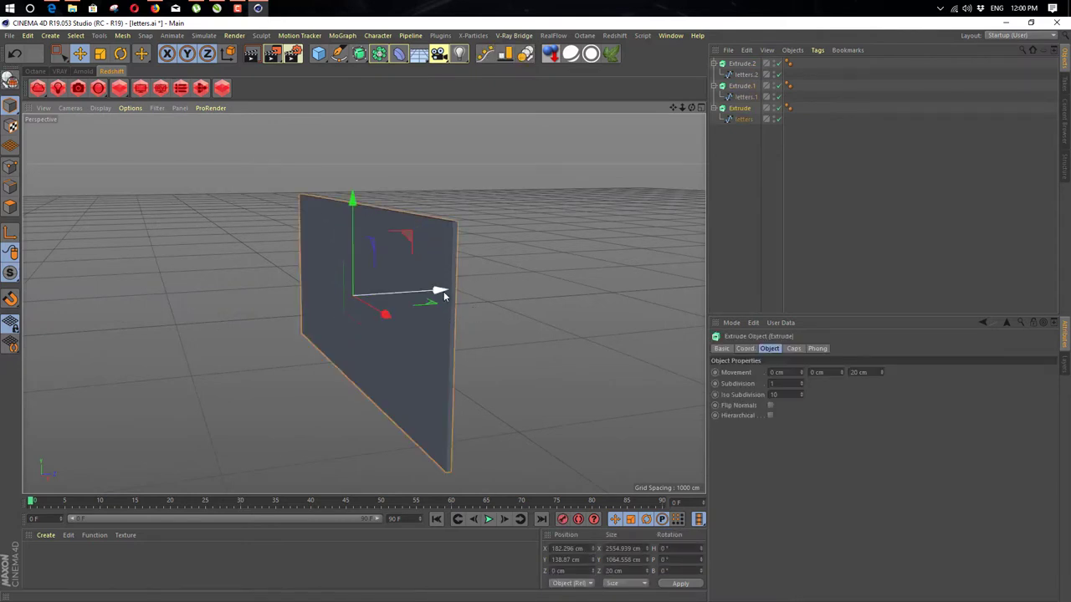
drag(443, 295, 348, 382)
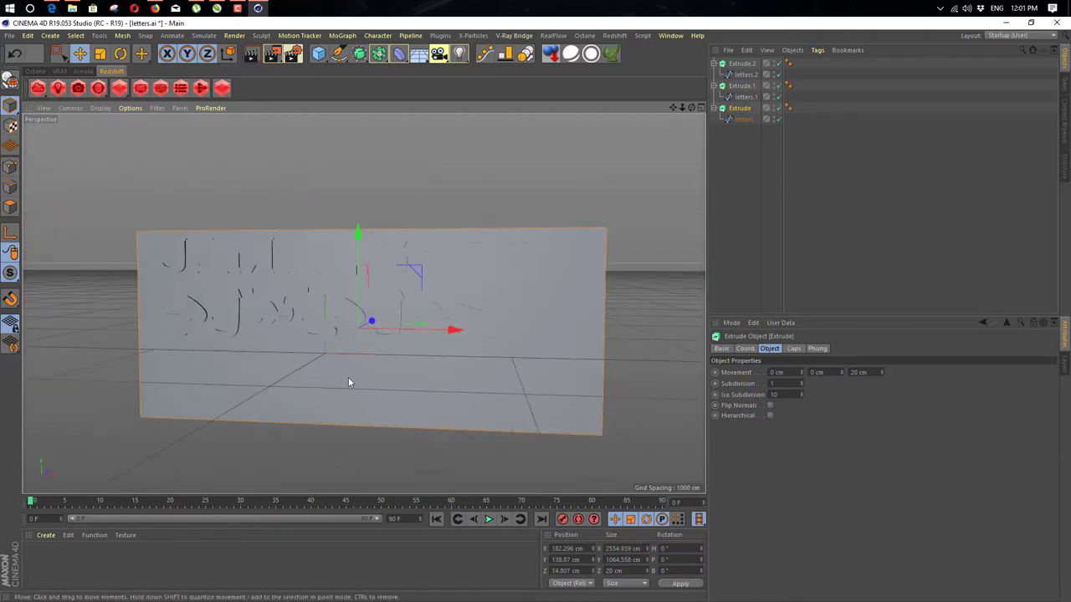
- Create a new standard material and apply it to the extruded sign board
double_click(102, 557)
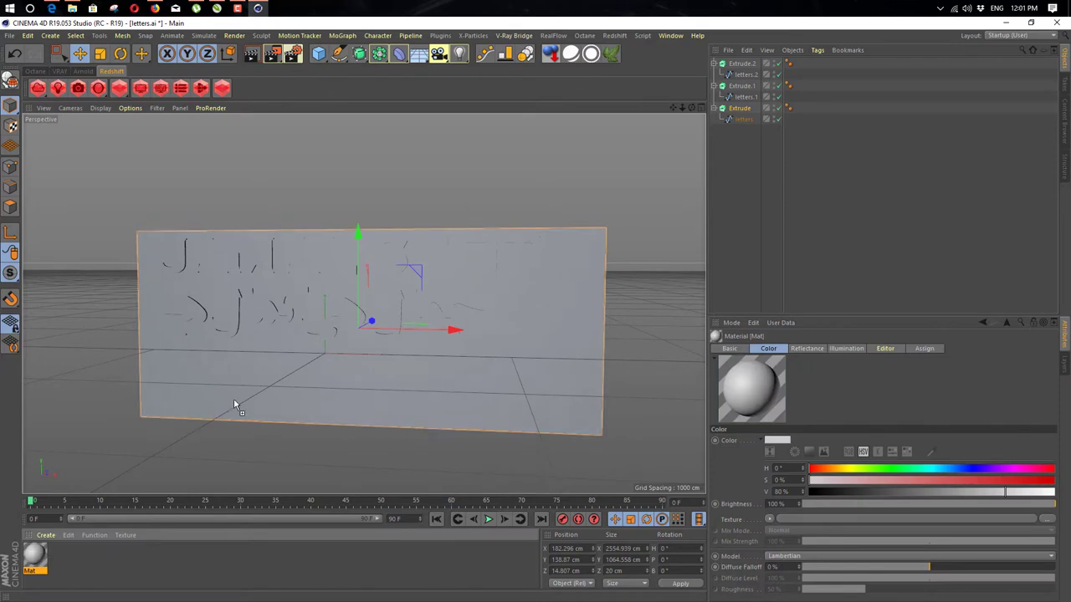
drag(234, 402, 234, 403)
scroll(471, 251, up, 1)
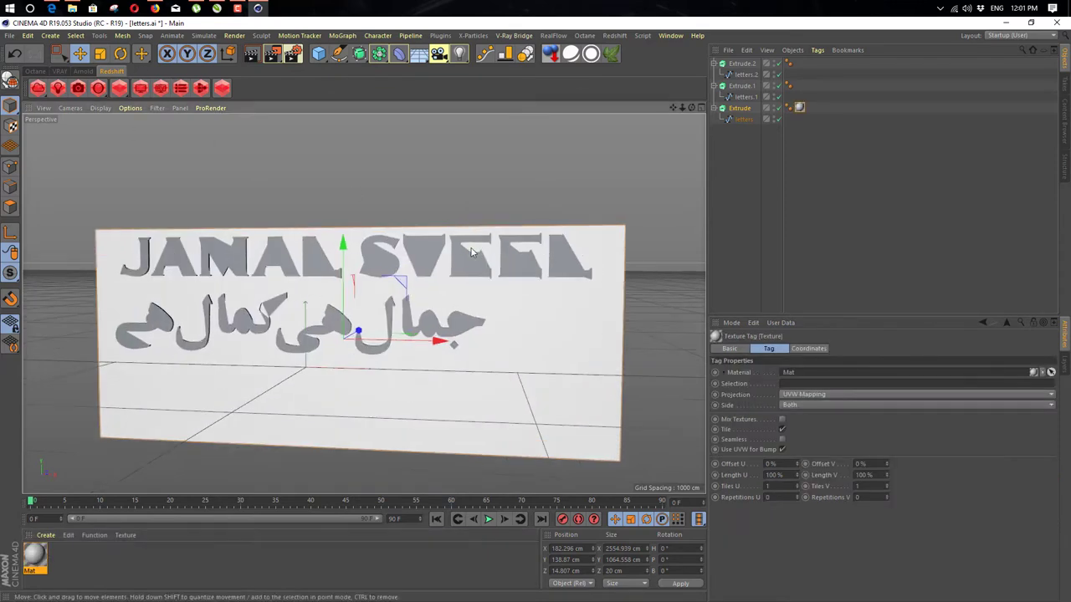
- Examine the extruded Urdu lettering, its spline points and its extrusion settings for the filled inner loops
alt+drag(471, 251, 446, 291)
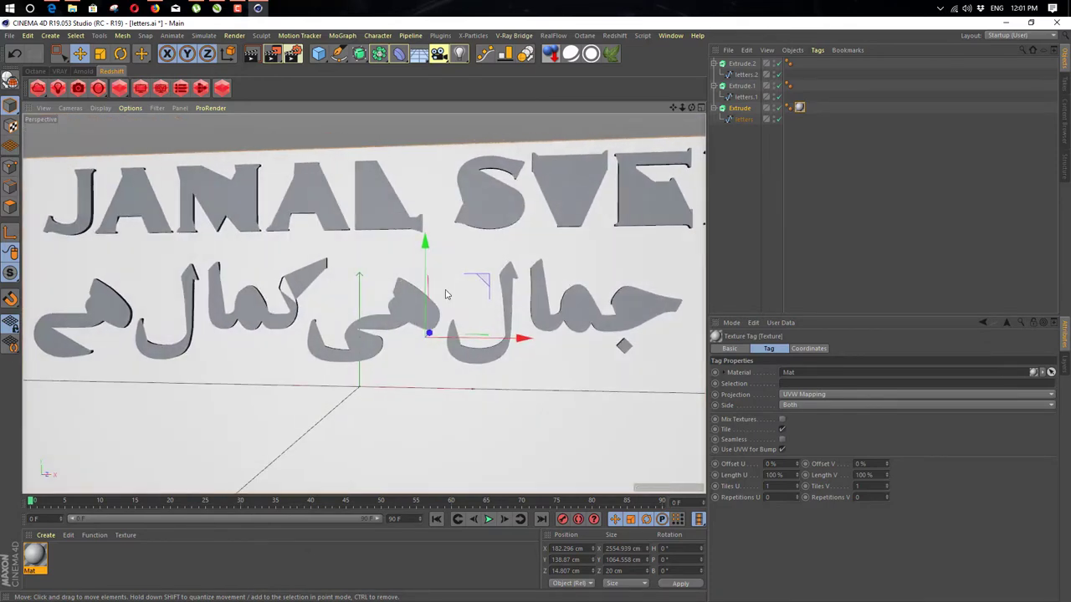
alt+middle_drag(446, 294, 310, 275)
scroll(439, 287, up, 4)
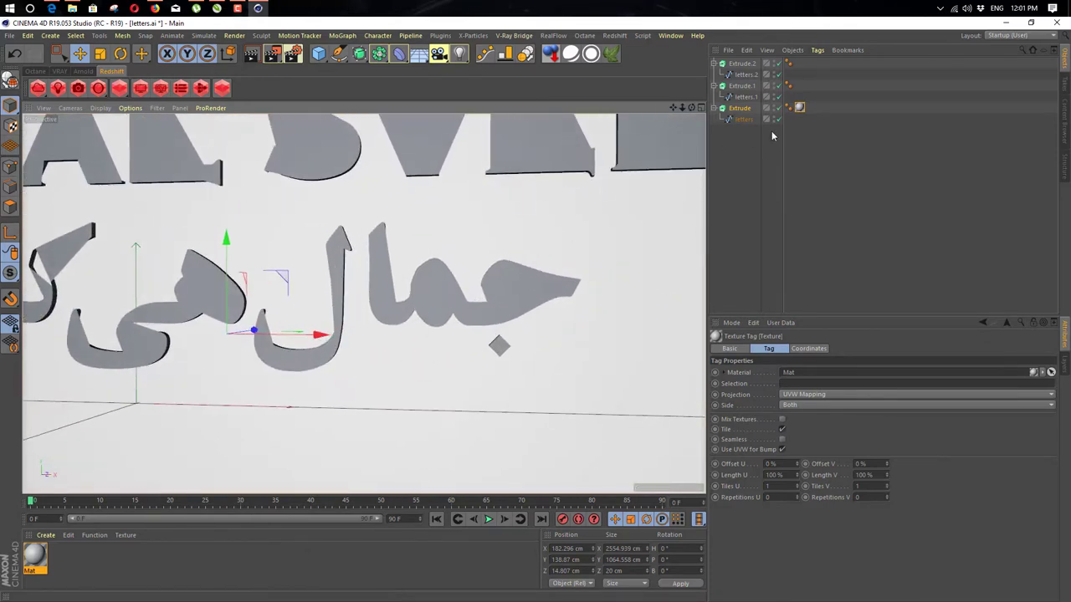
click(439, 294)
alt+drag(452, 298, 425, 289)
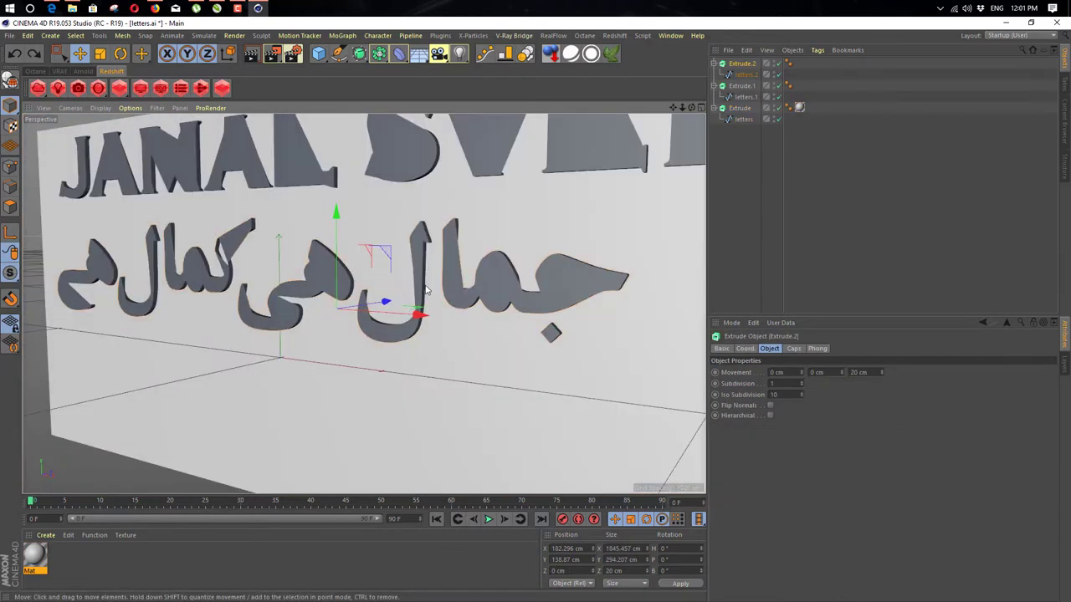
alt+middle_drag(513, 292, 461, 300)
click(750, 76)
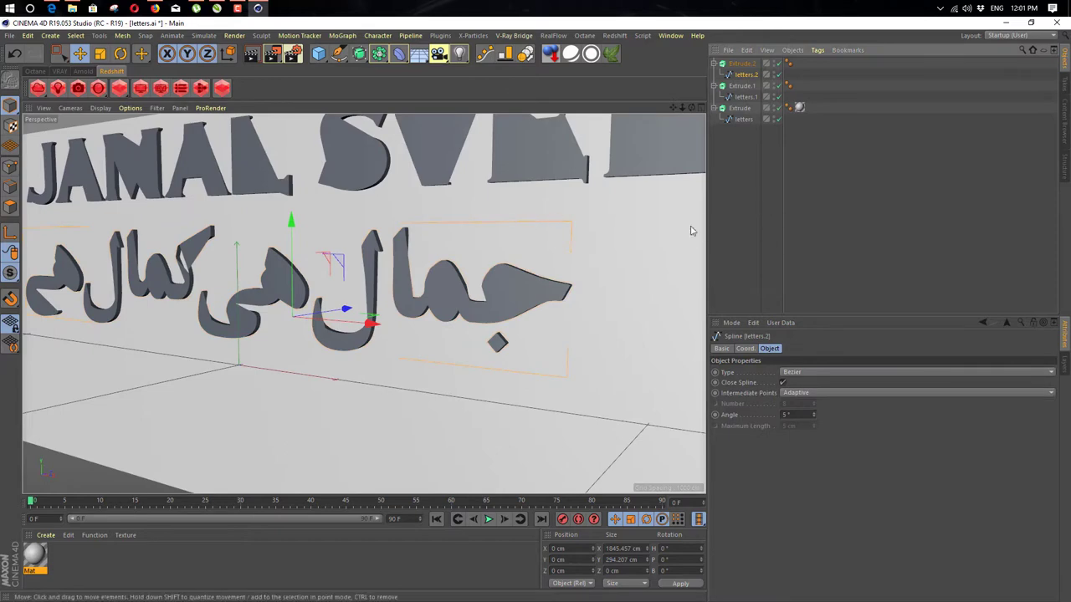
click(10, 167)
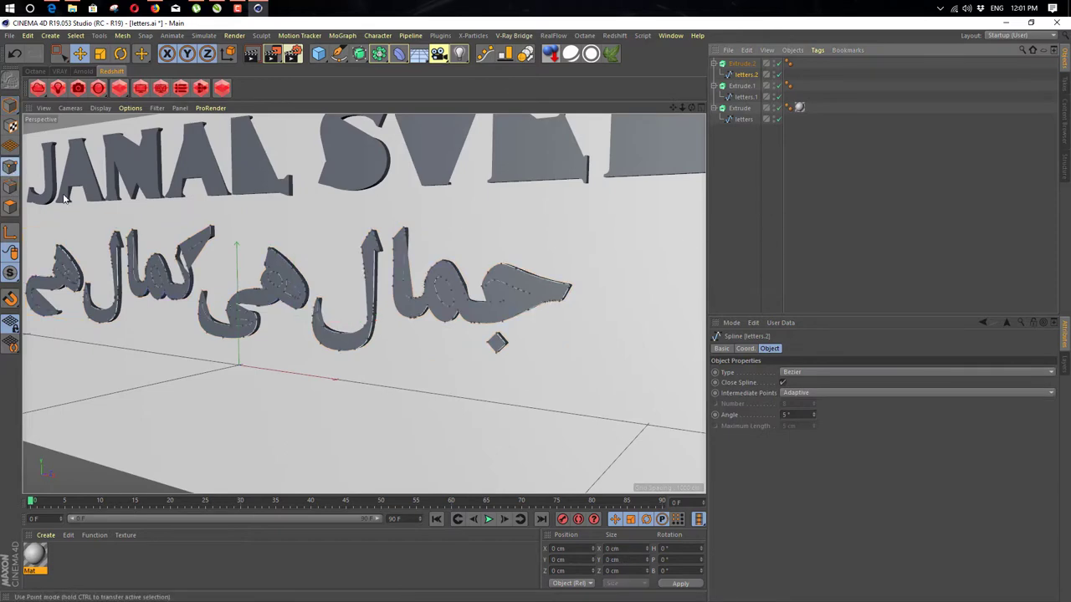
click(740, 63)
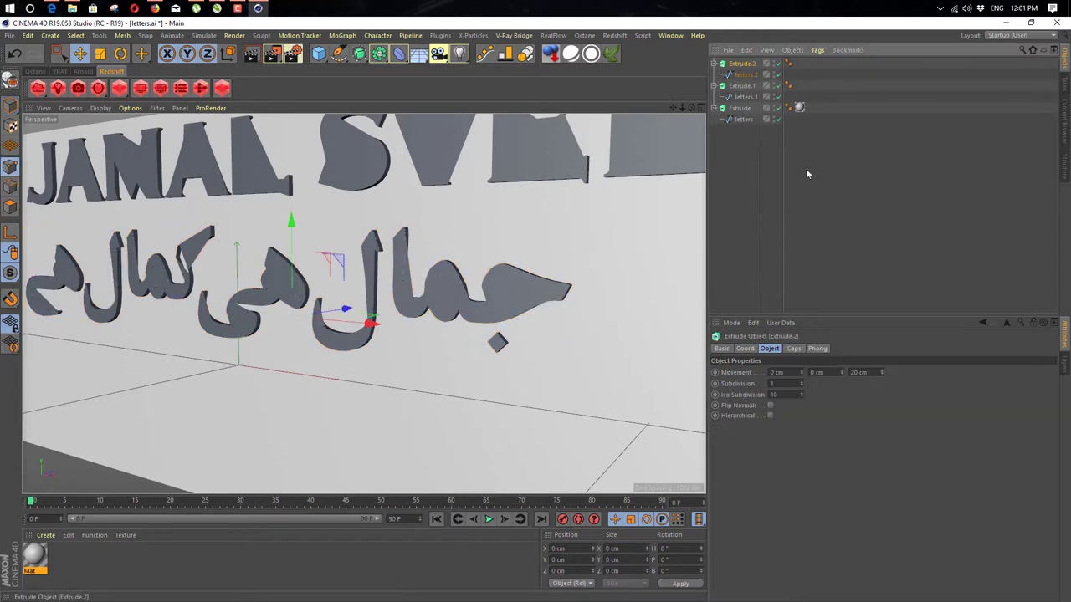
double_click(858, 372)
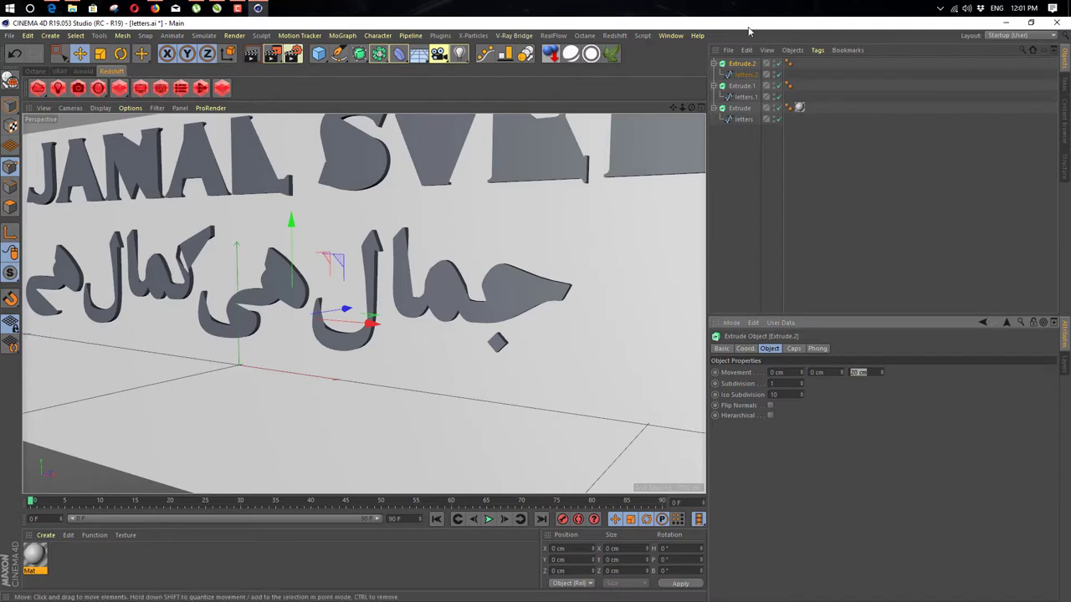
- Try selecting the points of the oval inner loop in the Urdu spline with Live Selection, and return to Model mode
click(745, 75)
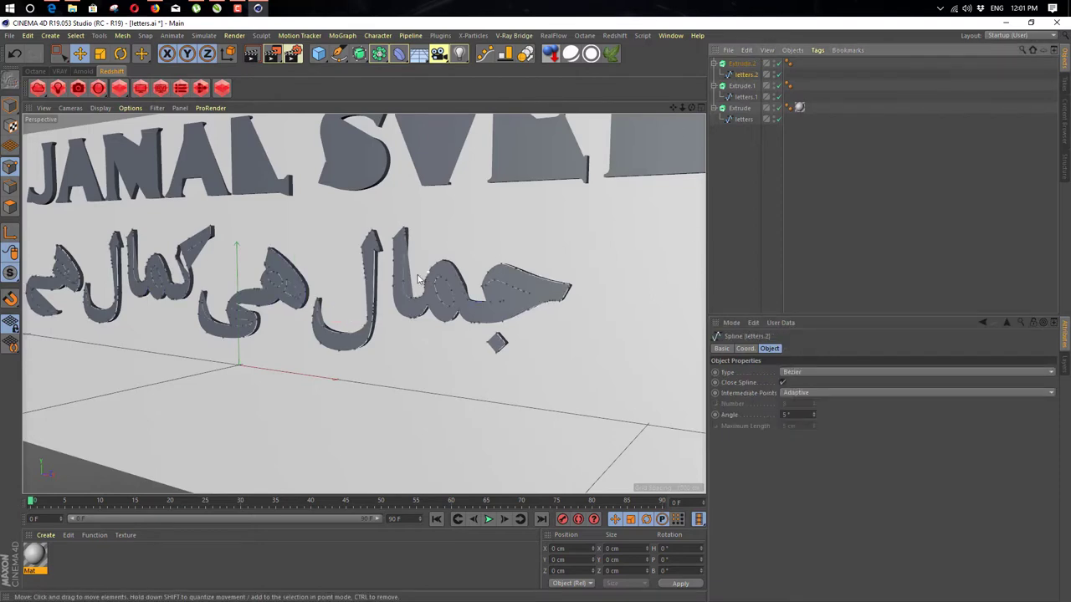
scroll(418, 281, up, 2)
scroll(496, 296, up, 5)
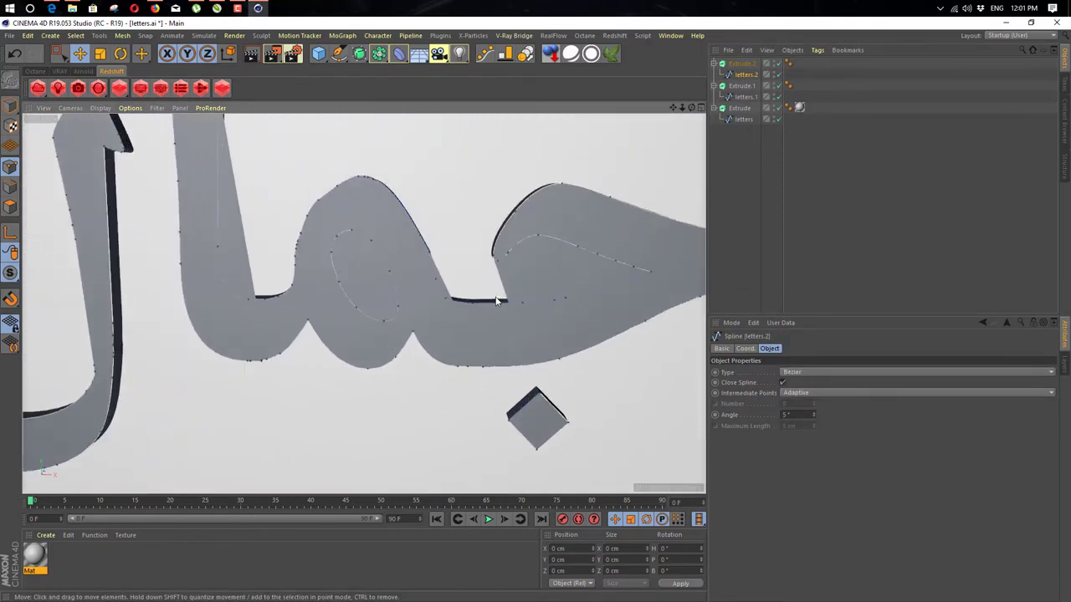
scroll(496, 301, up, 6)
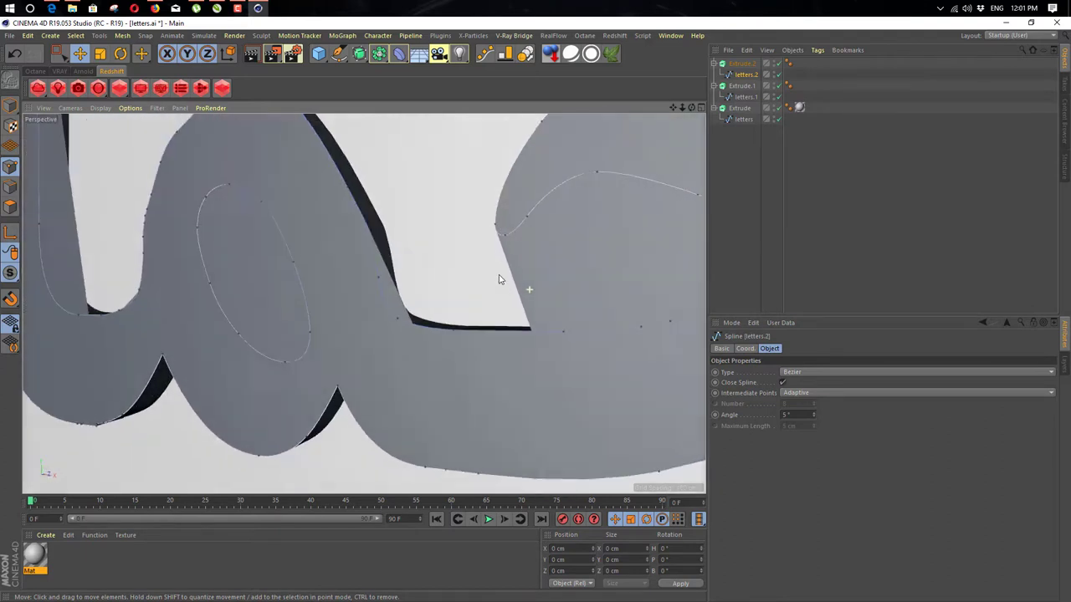
scroll(499, 280, up, 1)
drag(56, 54, 86, 64)
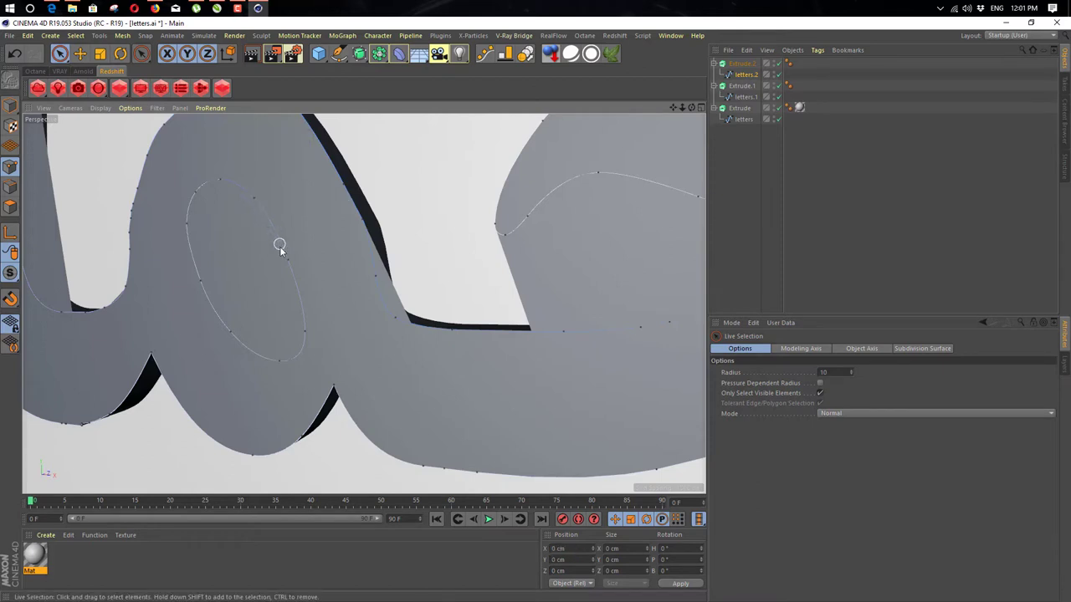
click(300, 313)
click(285, 358)
click(251, 198)
click(287, 251)
click(232, 333)
click(214, 290)
click(278, 303)
mouse_move(278, 303)
alt+mouse_down()
mouse_move(129, 309)
mouse_move(205, 310)
mouse_move(290, 289)
alt+mouse_up()
click(10, 106)
alt+drag(363, 304, 334, 224)
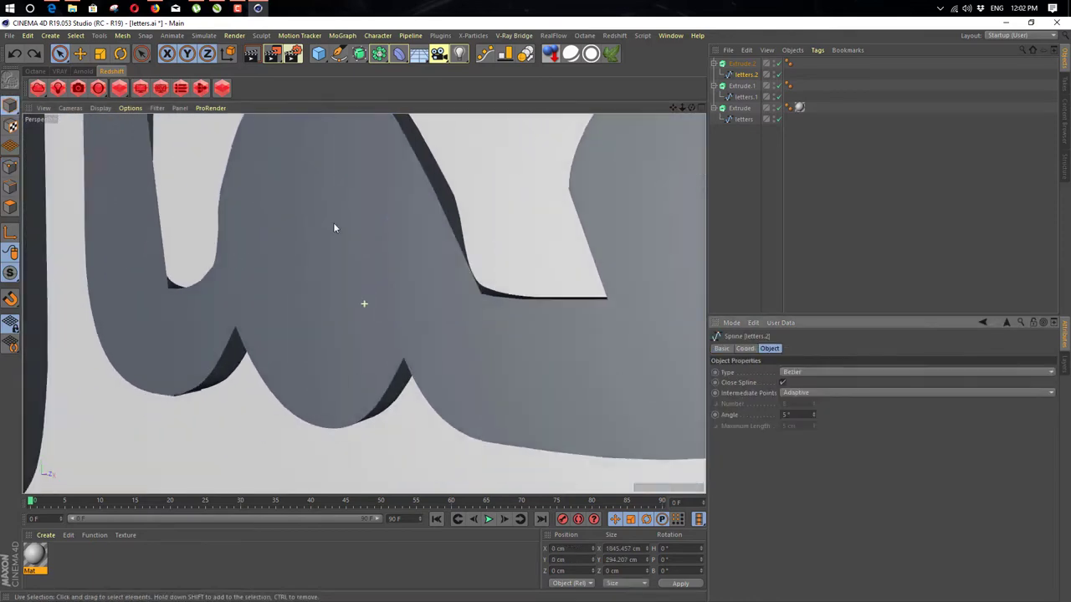
- Try to move the extruded Urdu lettering, and undo the move
alt+right_drag(338, 221, 183, 130)
click(79, 53)
click(320, 212)
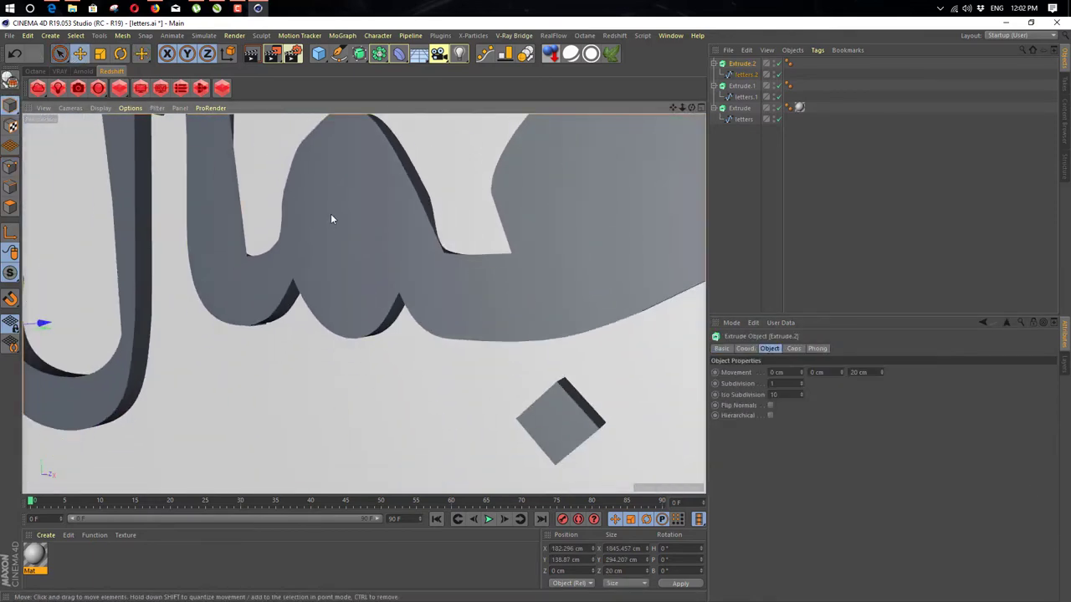
drag(331, 214, 314, 323)
key(ctrl+z)
scroll(319, 314, down, 4)
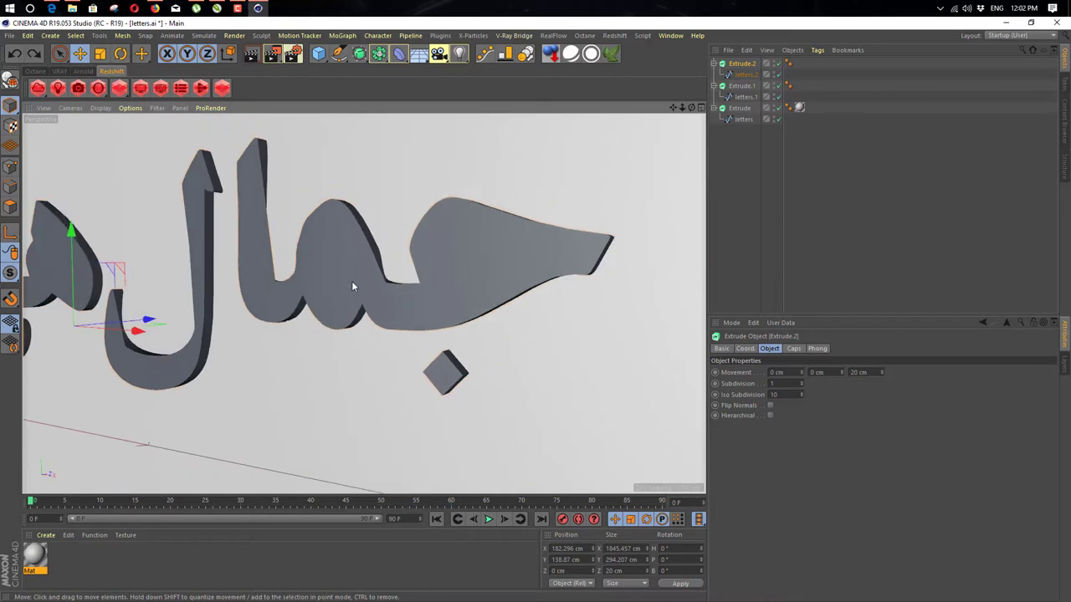
alt+drag(352, 281, 342, 305)
- Try the Akima, B-Spline and Bezier types on the Urdu lettering spline
click(745, 74)
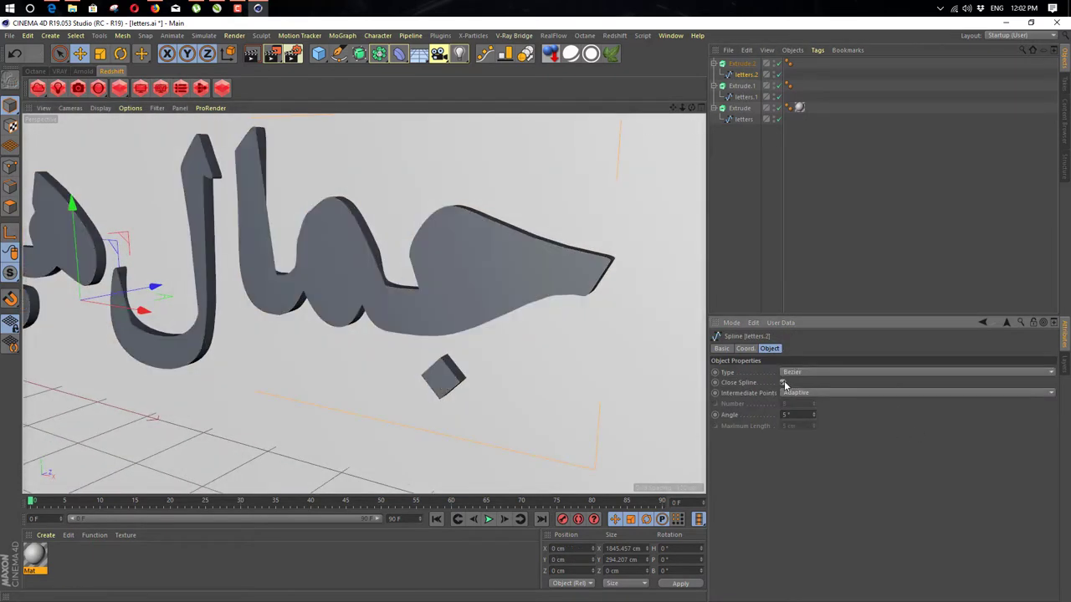
click(795, 373)
click(799, 407)
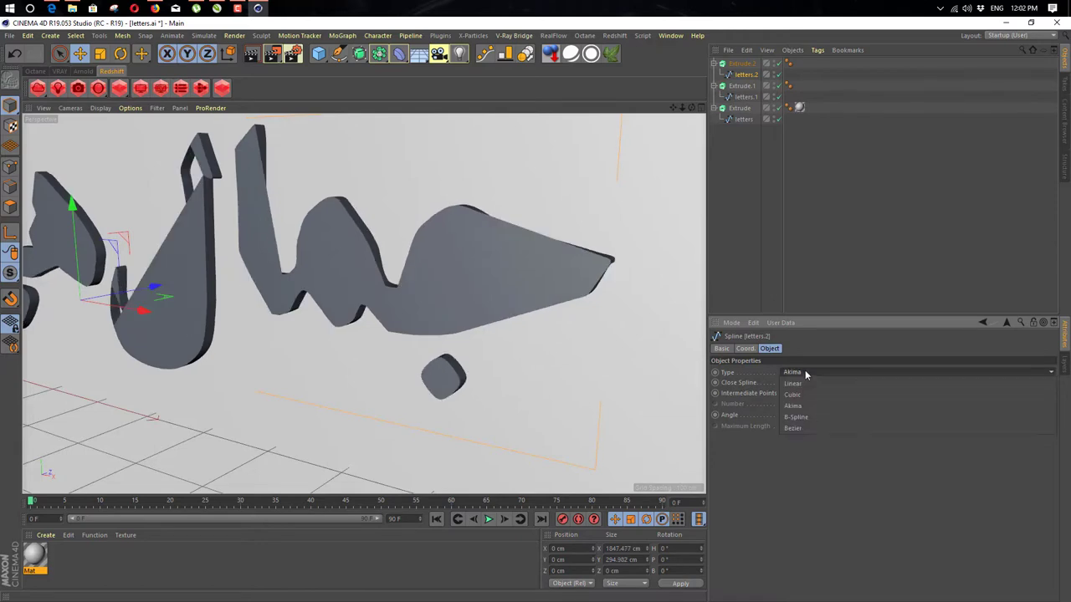
click(805, 371)
click(795, 416)
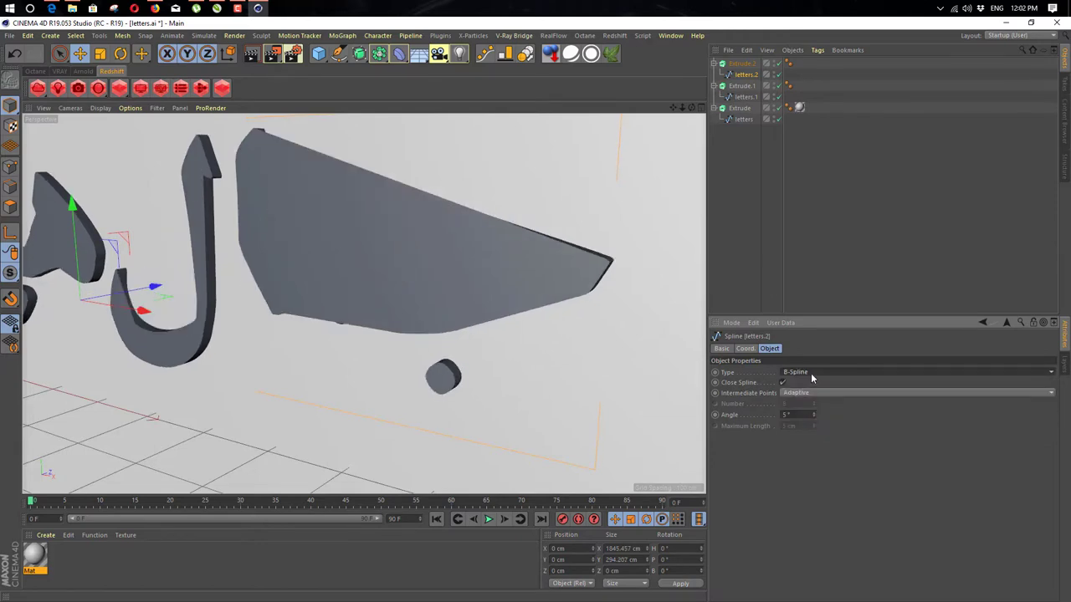
click(810, 373)
click(799, 425)
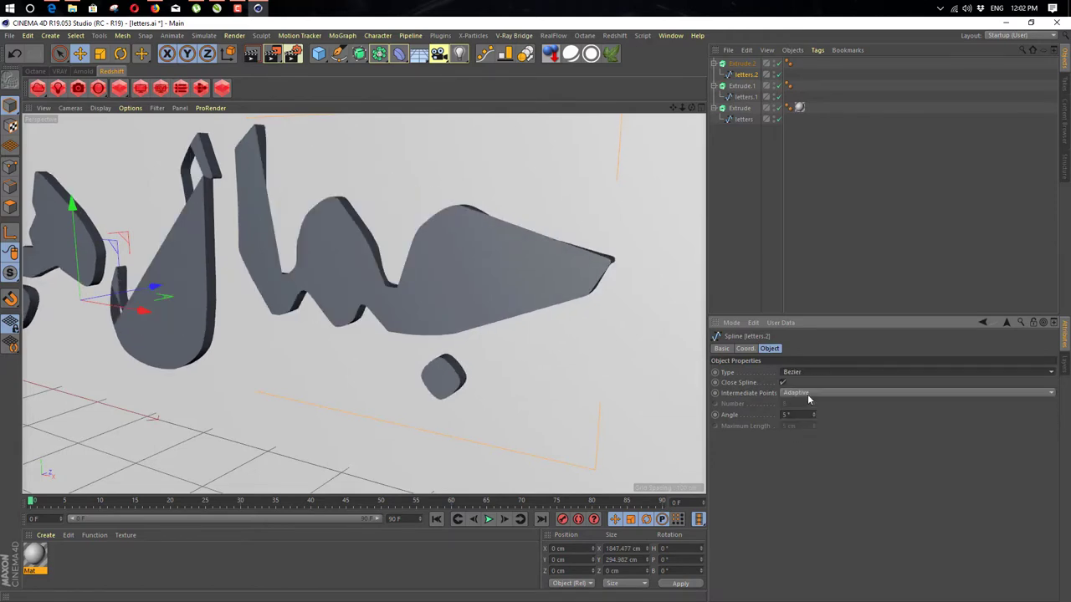
- Try Uniform and Subdivided intermediate points on the Urdu lettering spline, and revert the spline changes
click(808, 394)
click(804, 427)
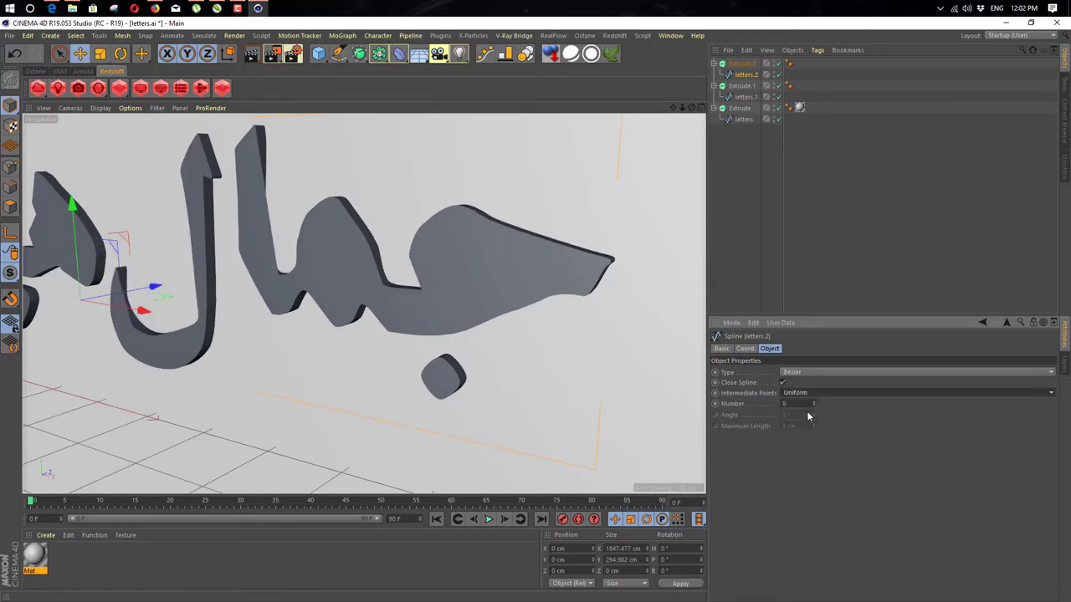
click(807, 439)
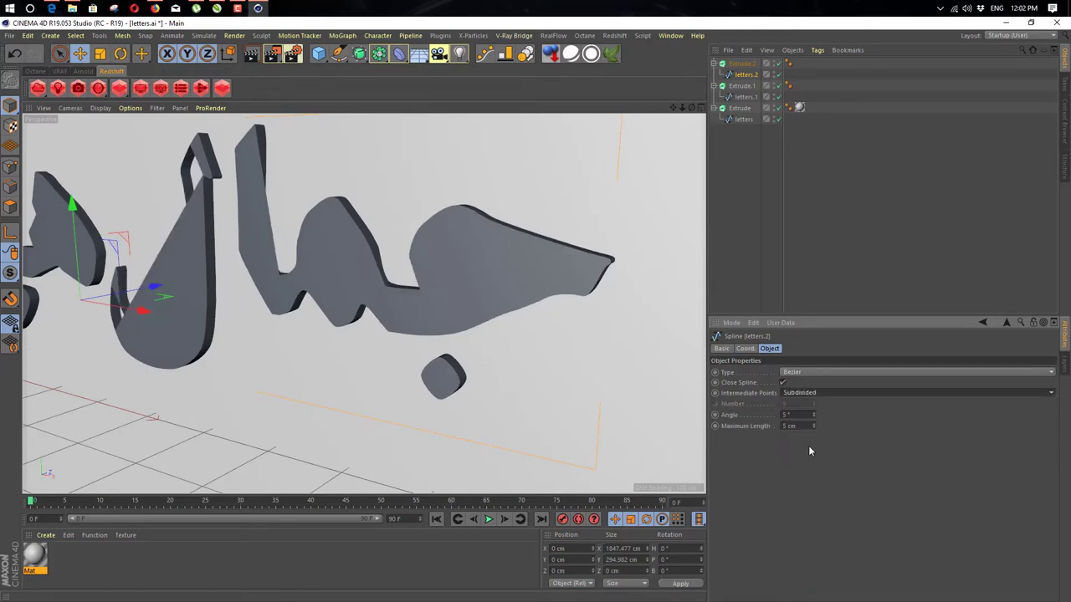
click(313, 279)
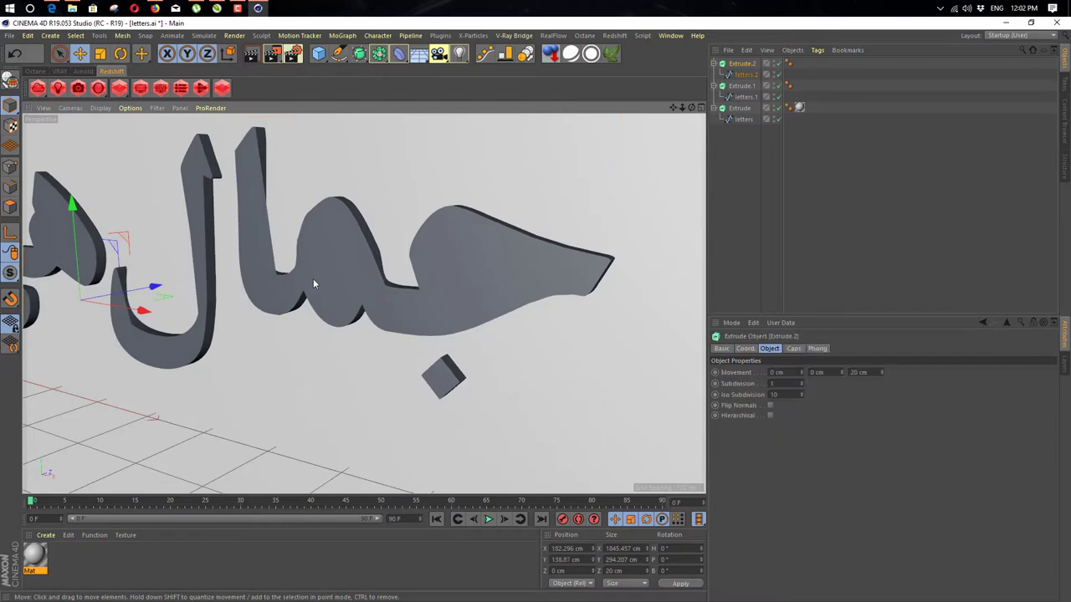
alt+drag(313, 280, 372, 328)
- Try deleting spline points at the base of the notch between the upright letter and the oval-looped letter in the Urdu spline
click(744, 75)
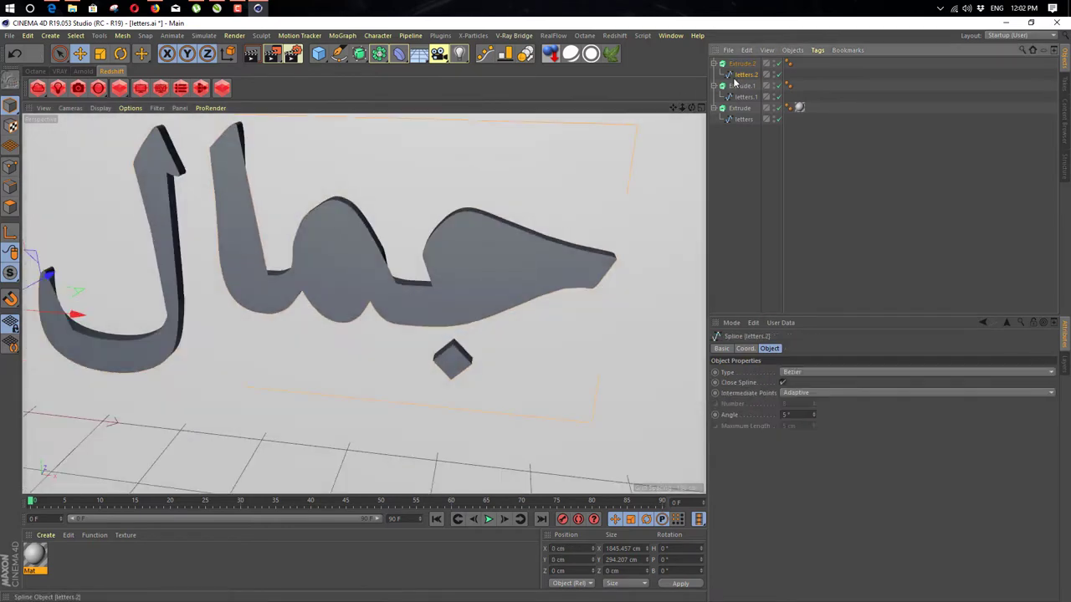
click(10, 177)
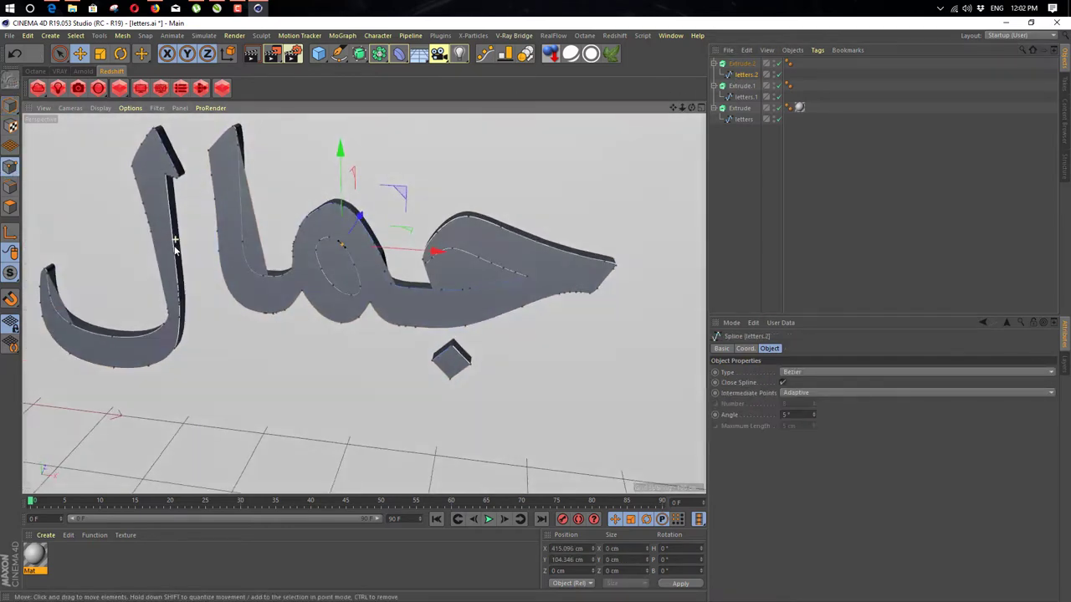
alt+drag(175, 241, 213, 151)
scroll(212, 150, up, 2)
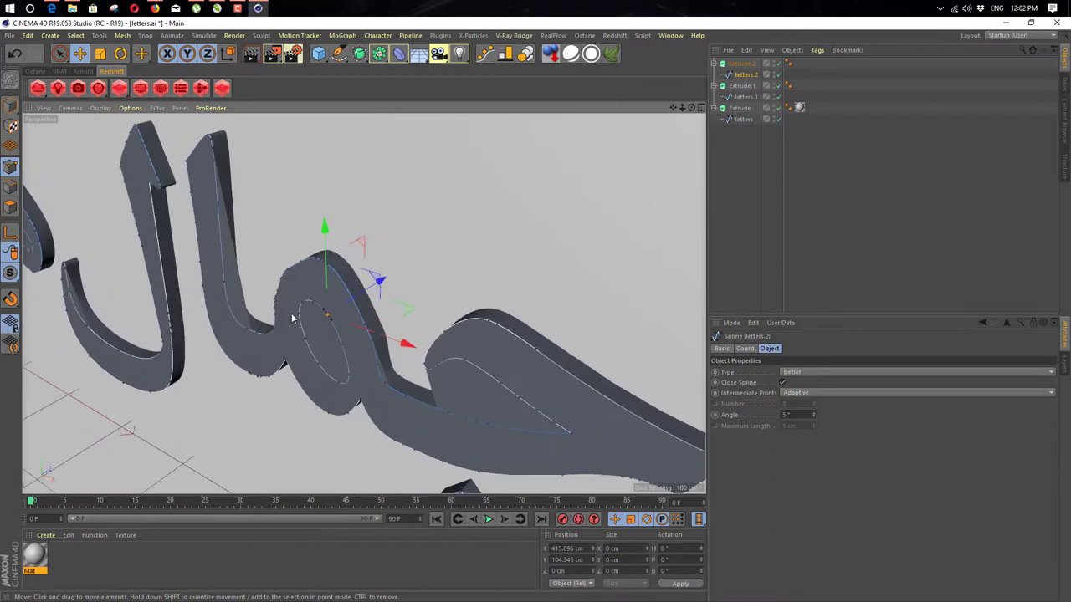
alt+drag(292, 318, 332, 298)
click(230, 348)
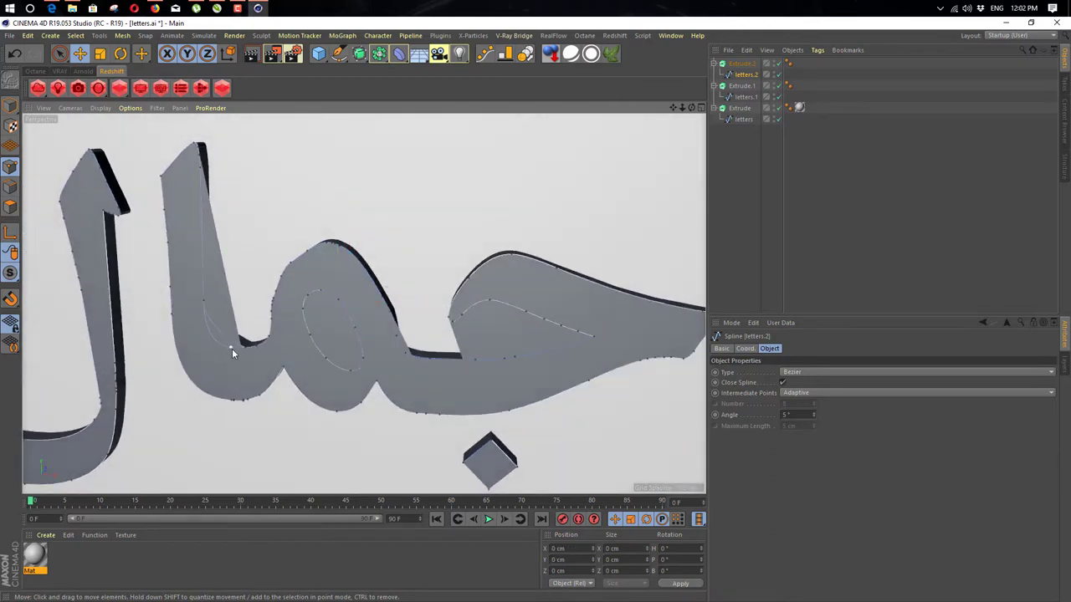
click(240, 347)
key(Delete)
click(271, 339)
key(Delete)
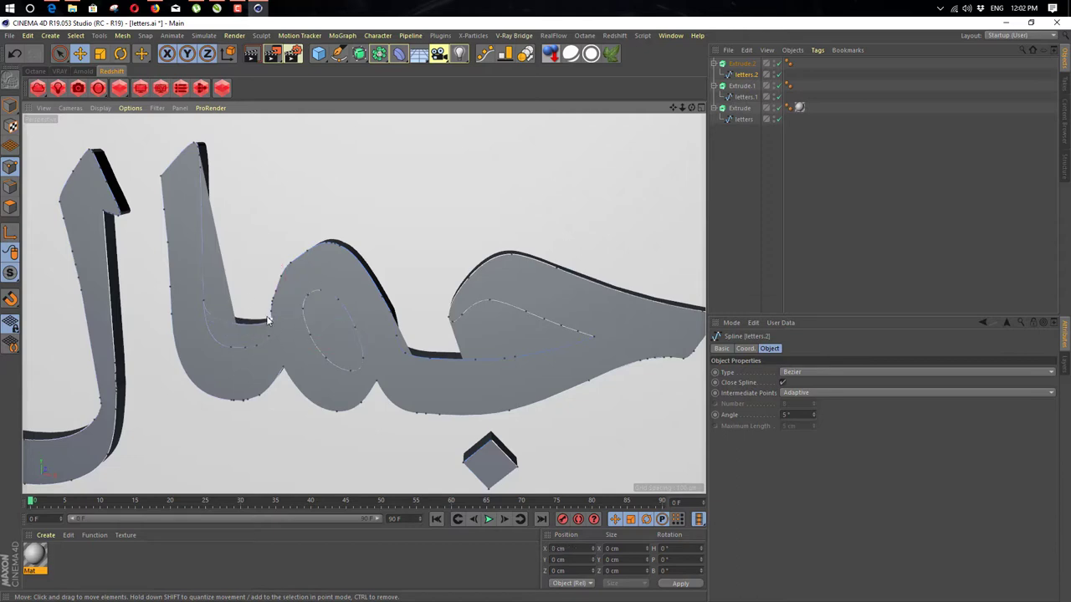
- Try deleting Live Selection points along the looped and teardrop-shaped letters of the Urdu spline, and undo the deletions
click(60, 54)
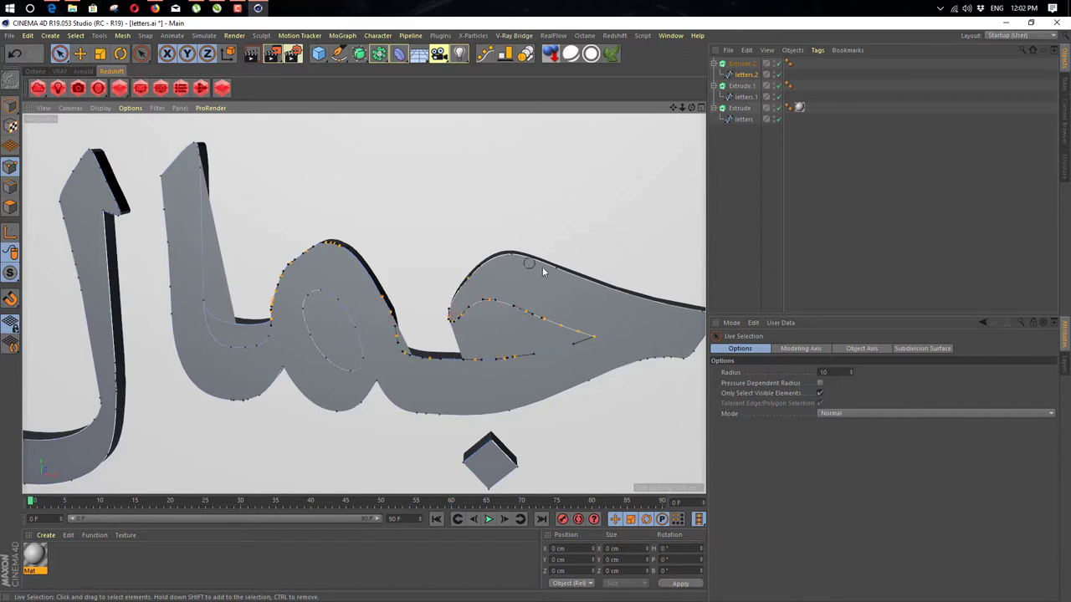
key(Delete)
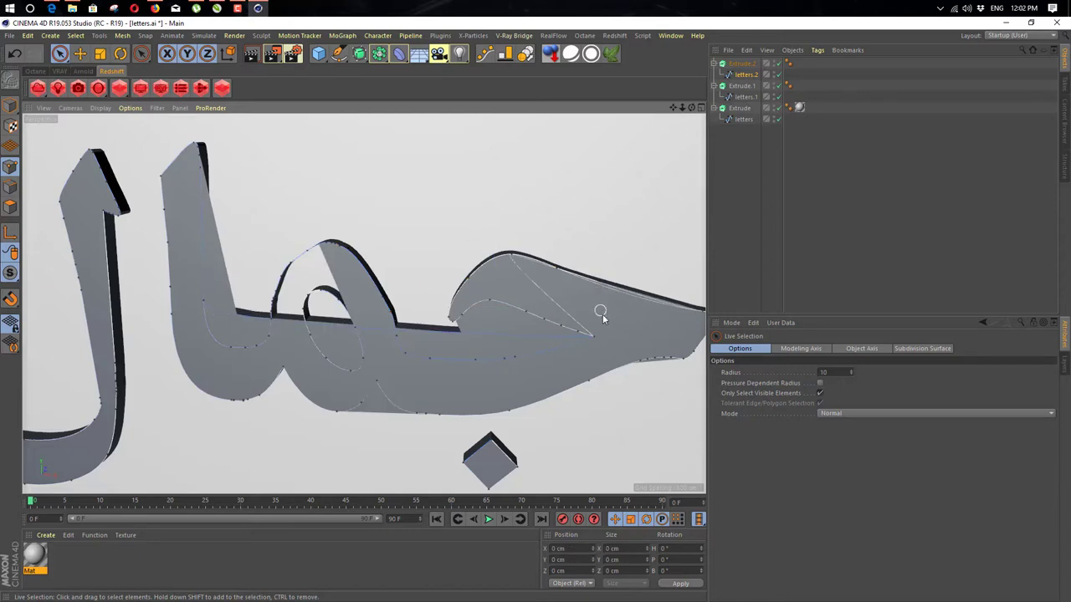
alt+middle_drag(601, 313, 507, 267)
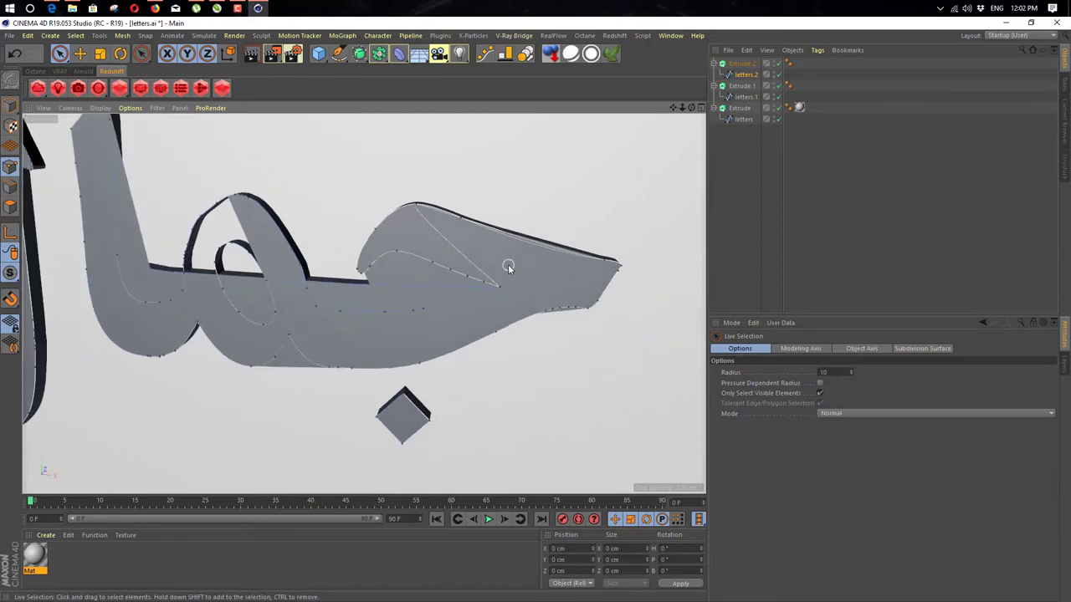
click(242, 197)
key(Delete)
key(ctrl+z)
key(ctrl+z)
key(ctrl+z)
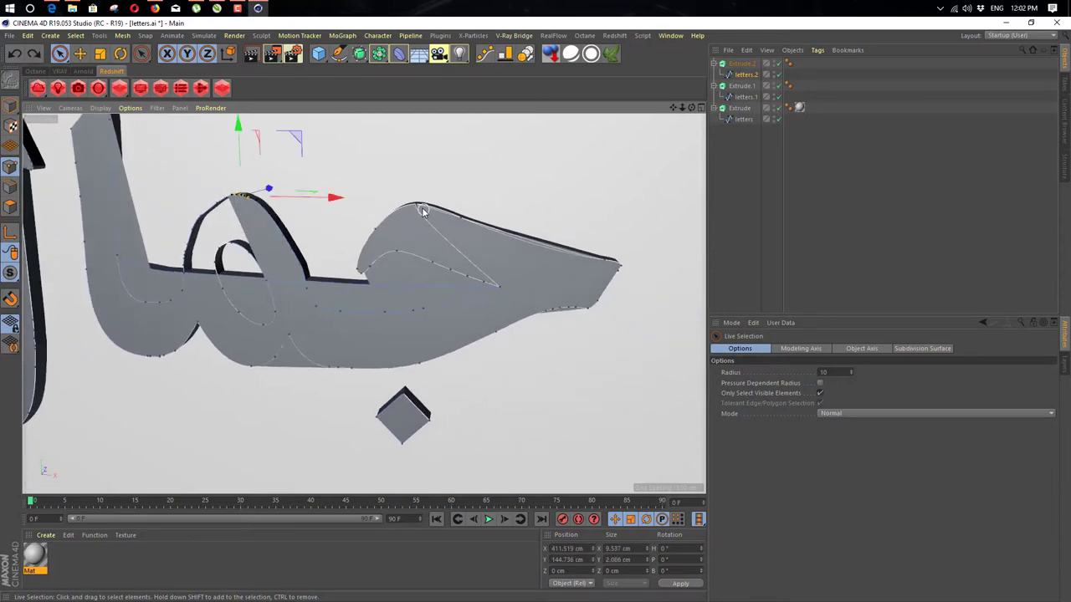
- Try editing the points near the pointed end of the Urdu word's spline, and undo the edits
drag(608, 259, 620, 270)
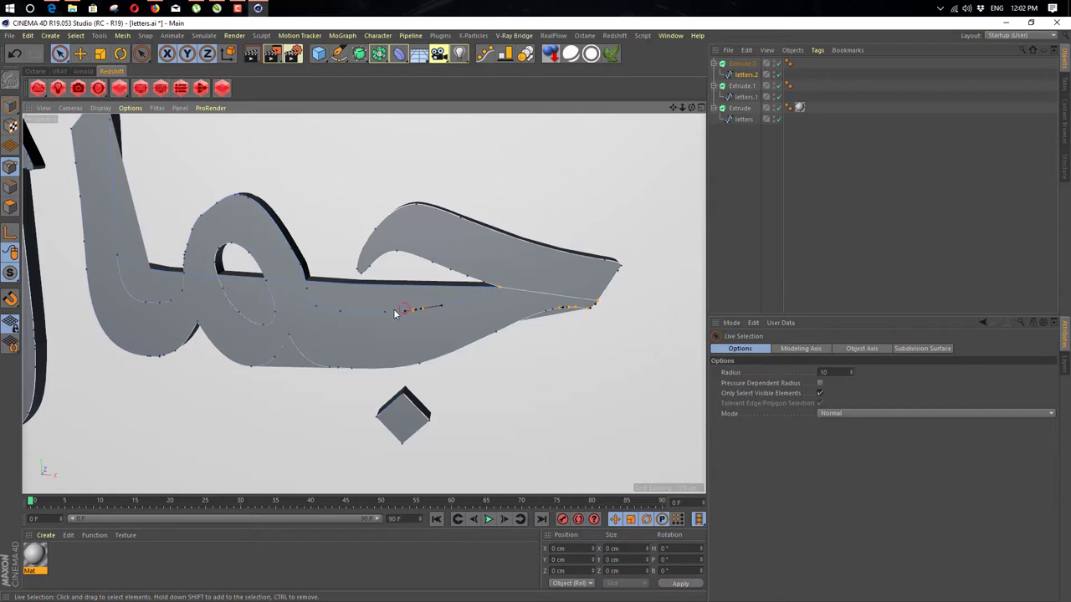
drag(309, 291, 313, 292)
key(ctrl+z)
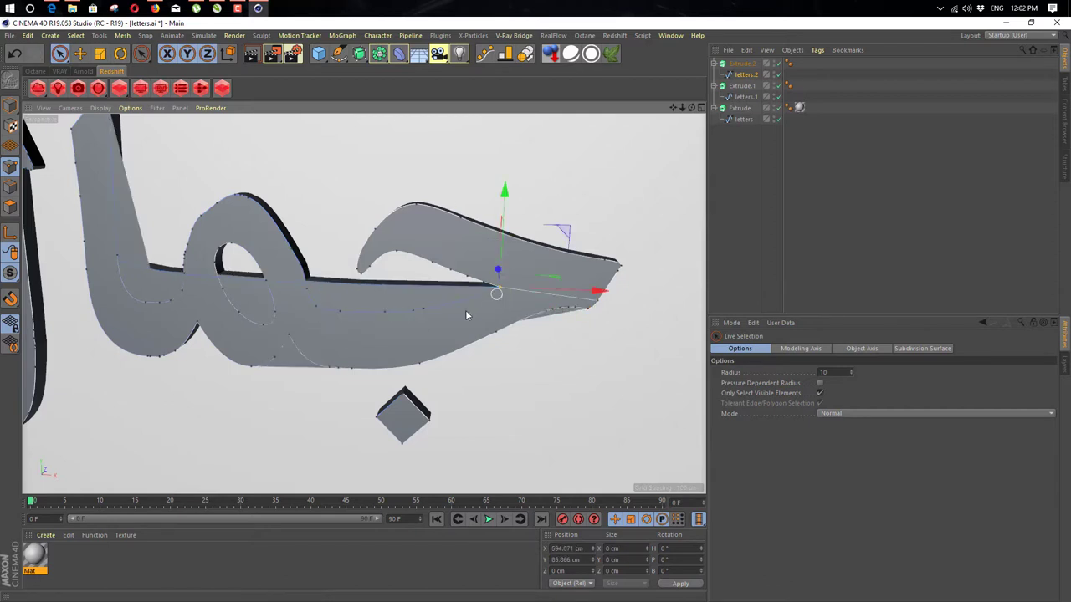
scroll(488, 304, up, 1)
key(ctrl+z)
- Delete the spline points at the lowest part of the curve under the upright letter in the Urdu word
alt+drag(300, 370, 179, 174)
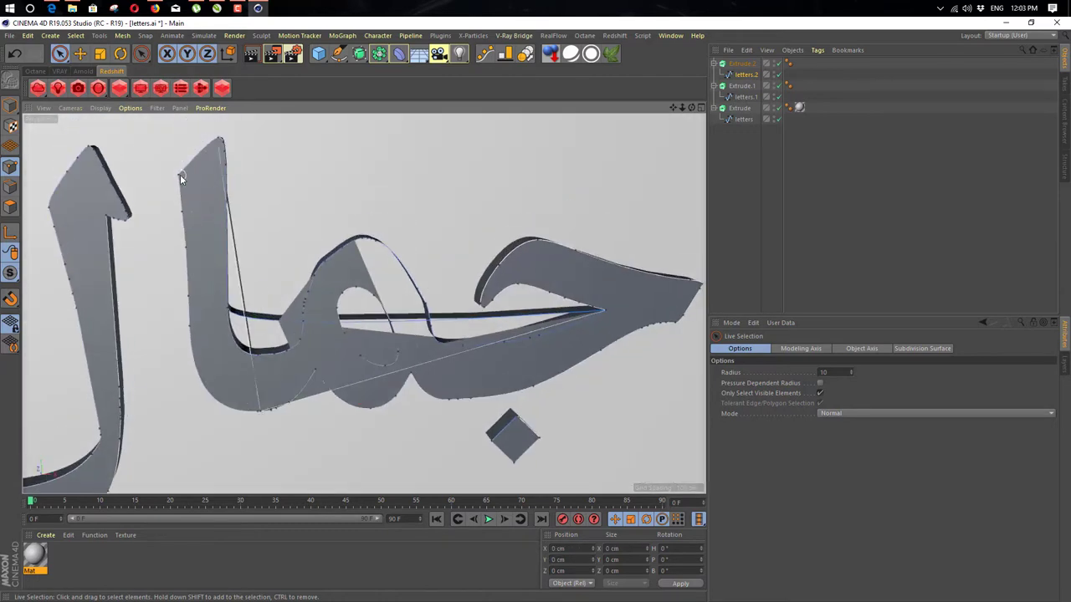
click(260, 411)
scroll(261, 419, up, 2)
scroll(255, 405, up, 2)
key(Delete)
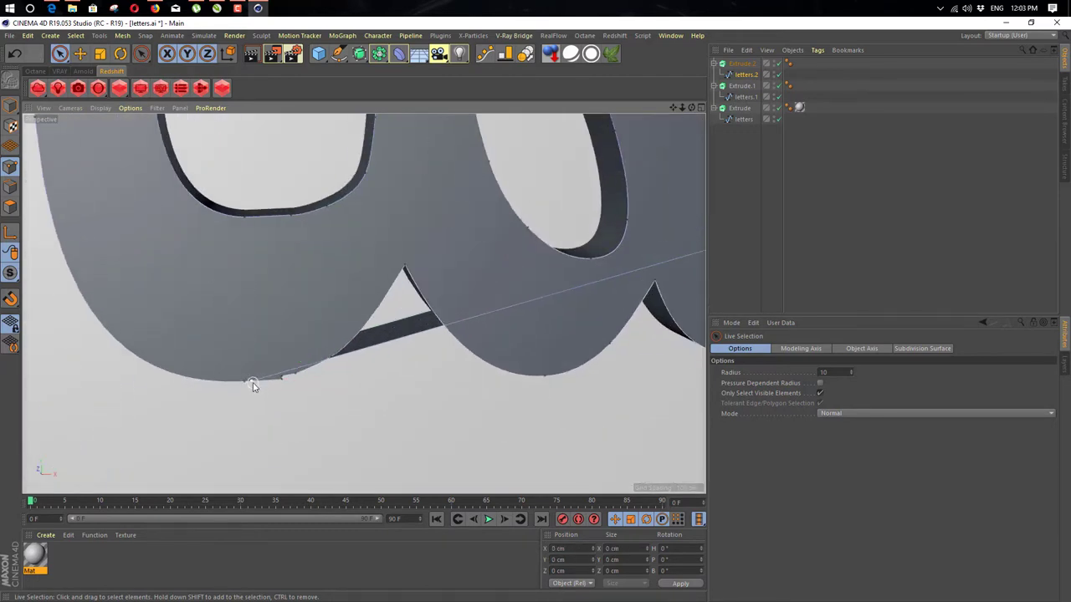
scroll(254, 385, up, 3)
click(252, 384)
scroll(253, 385, down, 1)
key(Delete)
scroll(551, 286, down, 3)
alt+middle_drag(551, 286, 504, 228)
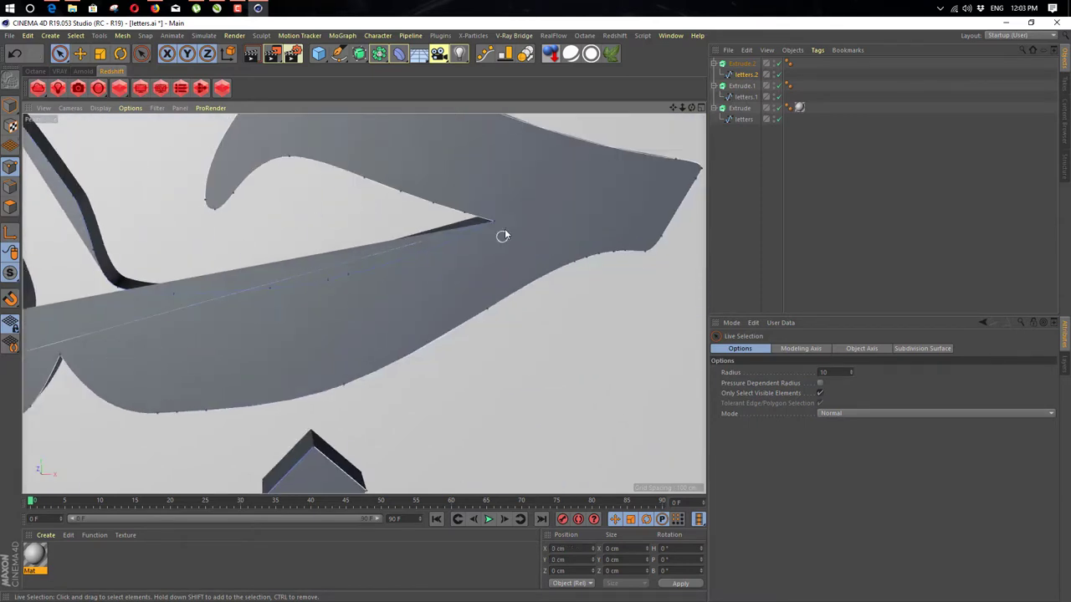
- Delete the spline points along the inner edge, bottom curve and hooked tip of the letter ل in جمال
scroll(360, 287, down, 2)
middle_click(214, 292)
middle_click(213, 292)
alt+middle_drag(213, 292, 334, 337)
alt+drag(335, 338, 257, 367)
mouse_move(239, 366)
mouse_down()
mouse_move(219, 325)
mouse_move(345, 159)
mouse_up()
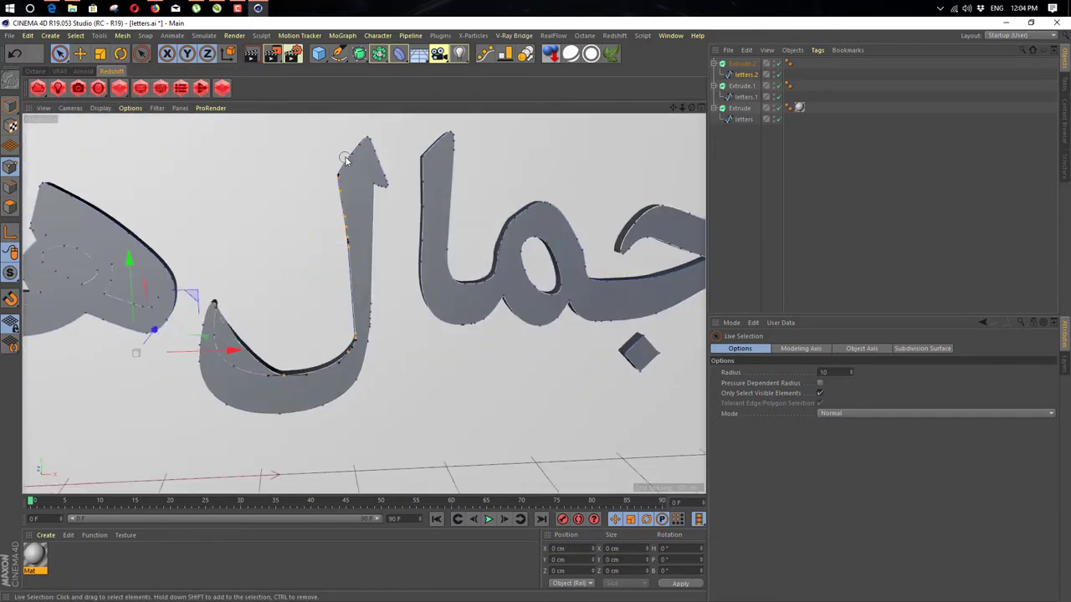
key(Delete)
click(222, 307)
key(Delete)
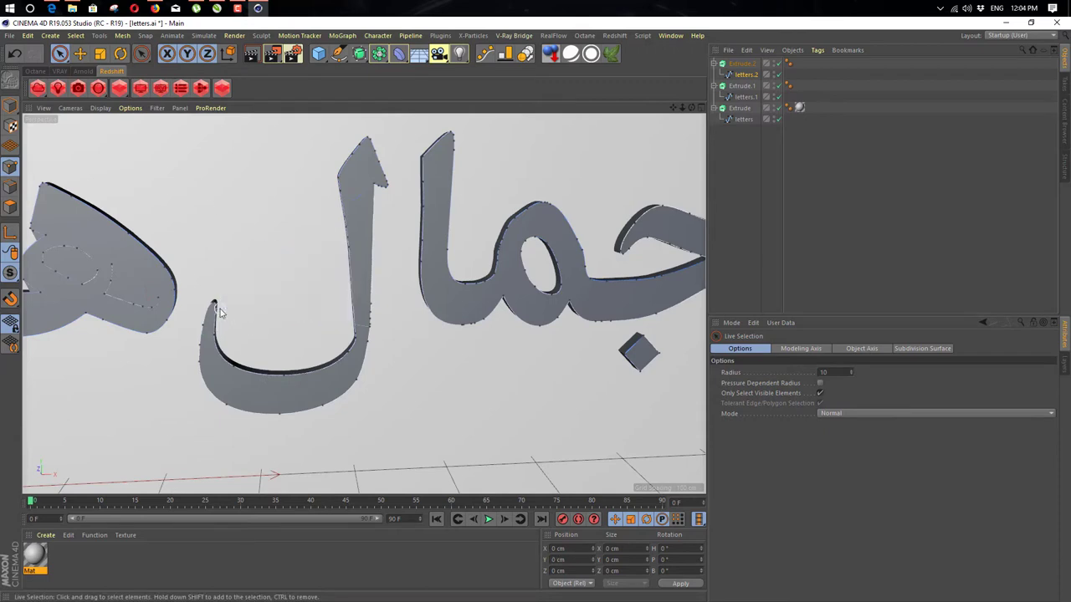
- Try selecting spline points along the outlines of the letters ه and ی in هی with Live Selection
scroll(204, 251, down, 2)
alt+middle_drag(203, 251, 410, 269)
key(e)
scroll(345, 291, up, 5)
key(9)
mouse_move(325, 258)
mouse_down()
mouse_move(239, 256)
mouse_move(375, 289)
mouse_move(341, 287)
mouse_up()
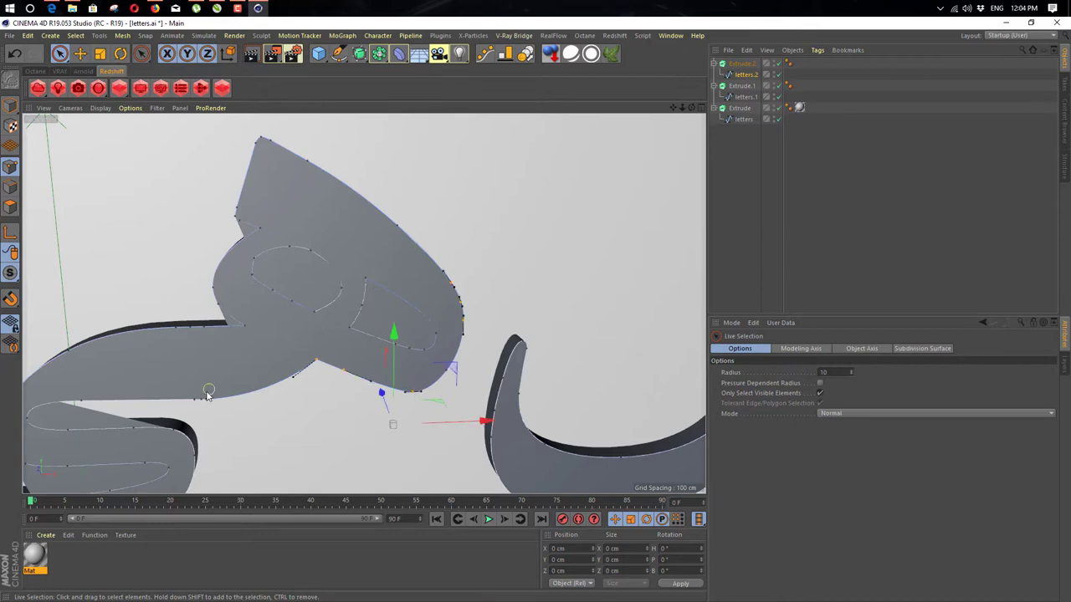
alt+drag(209, 395, 257, 318)
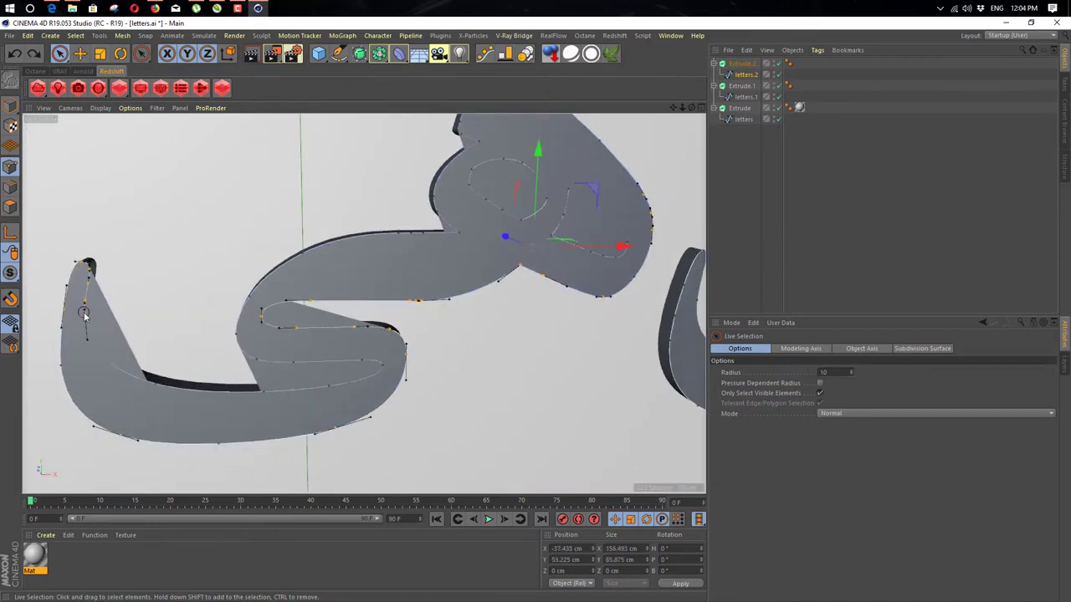
- Edit the points across the words کمال هے in the Urdu spline with Rectangle Selection, and undo the last change
scroll(311, 429, down, 7)
drag(59, 54, 93, 87)
drag(61, 238, 496, 385)
scroll(132, 261, down, 1)
scroll(162, 272, up, 7)
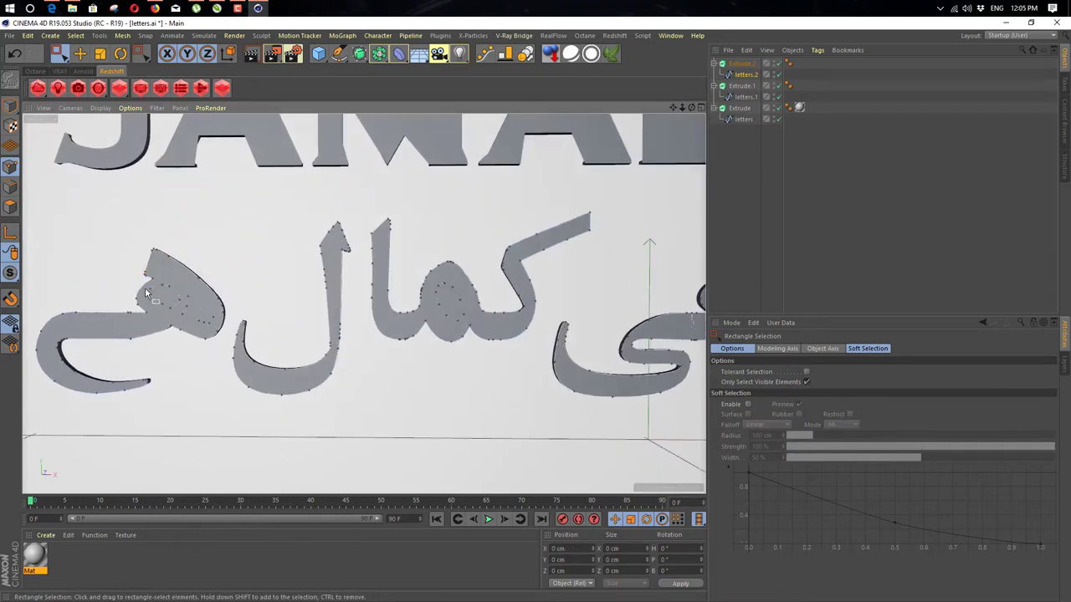
scroll(166, 301, up, 3)
key(ctrl+z)
- Delete the lasso-selected spline points around the oval loop of the letter ه in هے
drag(60, 53, 94, 107)
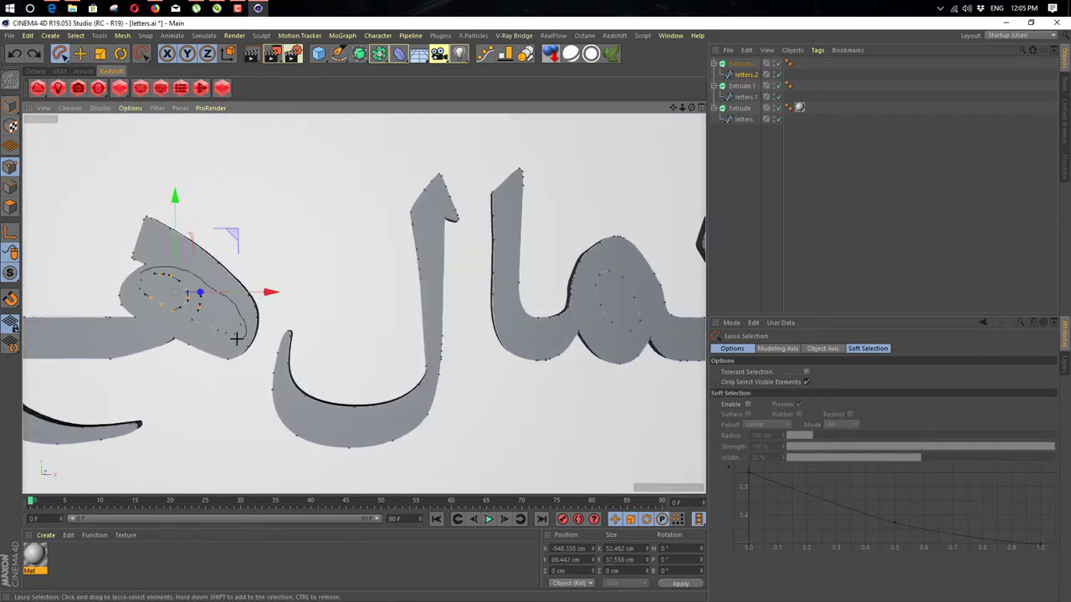
mouse_move(236, 338)
mouse_down()
mouse_move(153, 301)
mouse_move(186, 334)
mouse_move(154, 281)
mouse_up()
scroll(203, 264, up, 4)
key(Delete)
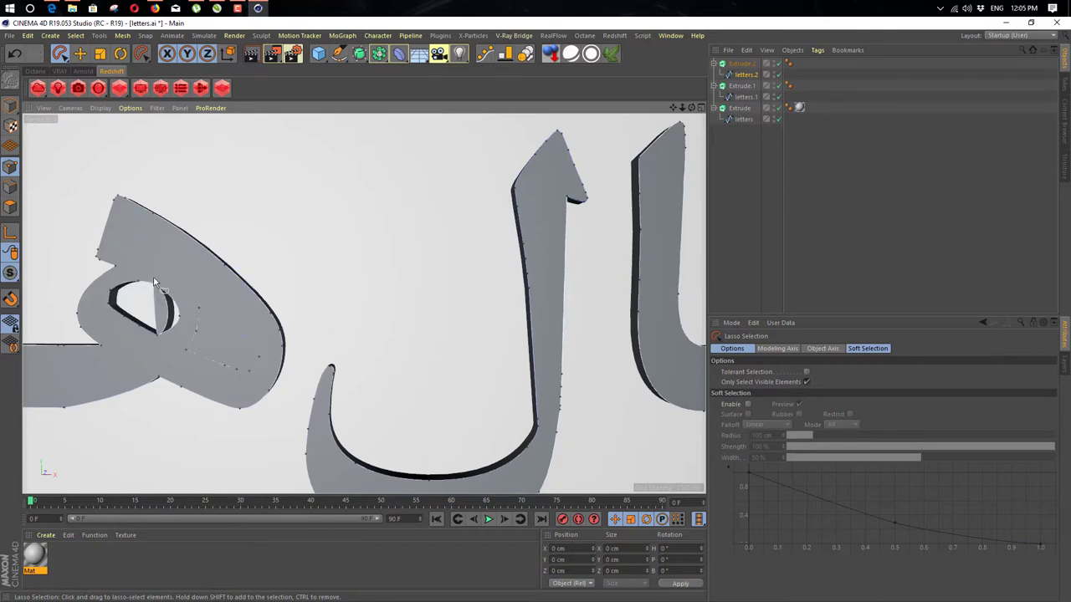
click(154, 282)
scroll(163, 324, up, 3)
key(space)
key(Delete)
key(space)
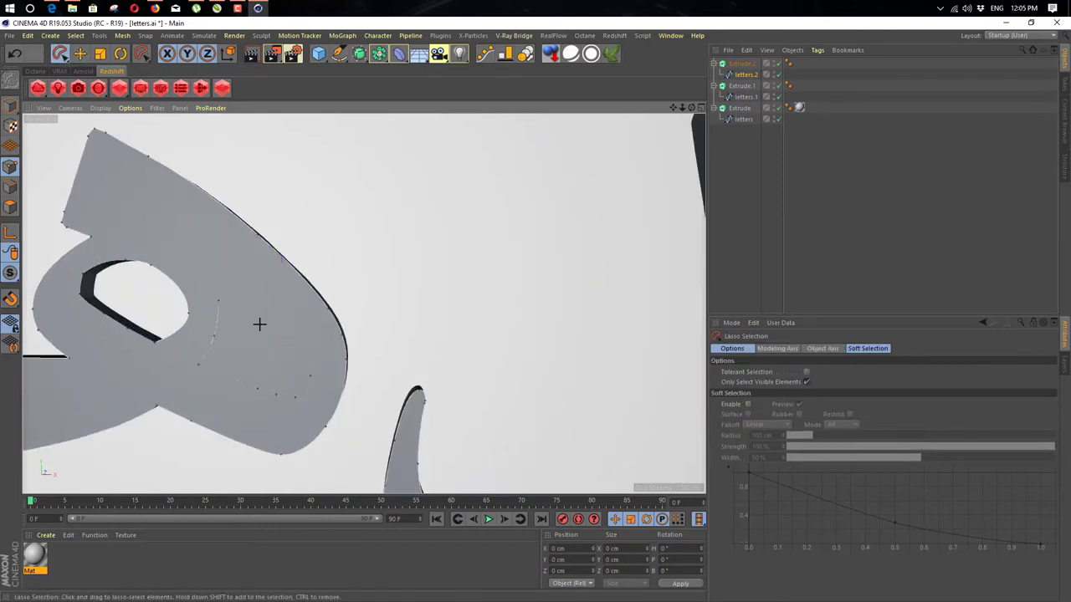
- Delete the spline points around the second, elongated loop of the letter ه in هے
key(Delete)
mouse_move(234, 306)
mouse_down()
mouse_move(204, 333)
mouse_move(213, 300)
mouse_up()
key(Delete)
- Delete the lasso-selected spline points around the inner oval of the letter م in کمال
scroll(214, 298, down, 4)
alt+middle_drag(364, 299, 159, 298)
scroll(193, 289, up, 2)
mouse_move(230, 278)
mouse_down()
mouse_move(276, 359)
mouse_move(227, 295)
mouse_move(230, 266)
mouse_up()
scroll(248, 333, up, 3)
key(Delete)
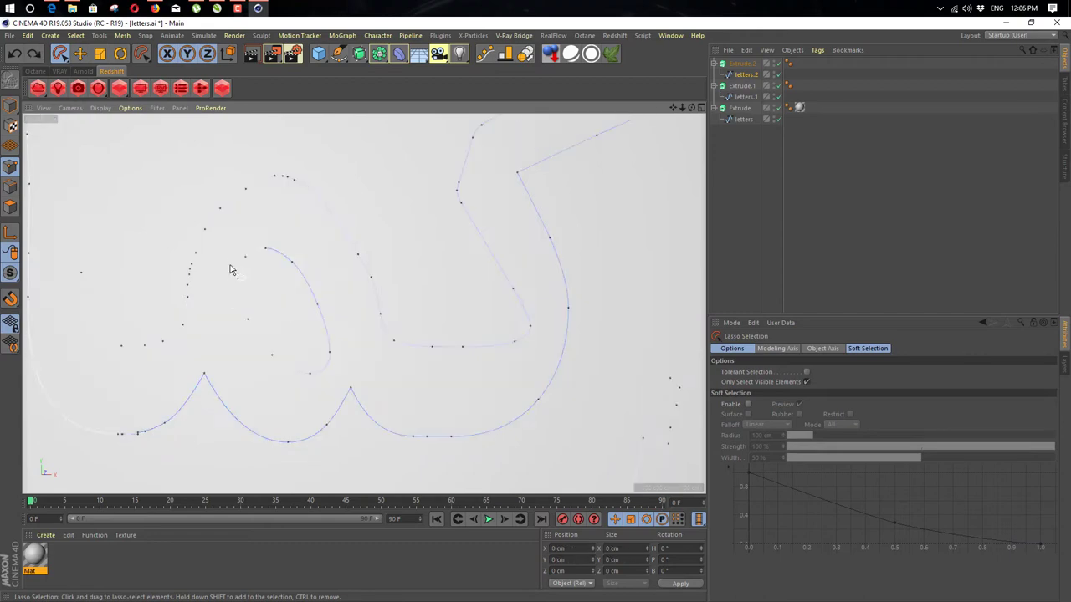
- Try deleting the leftover spline point inside the letter ه of the middle word هی
scroll(279, 317, down, 3)
scroll(279, 311, up, 3)
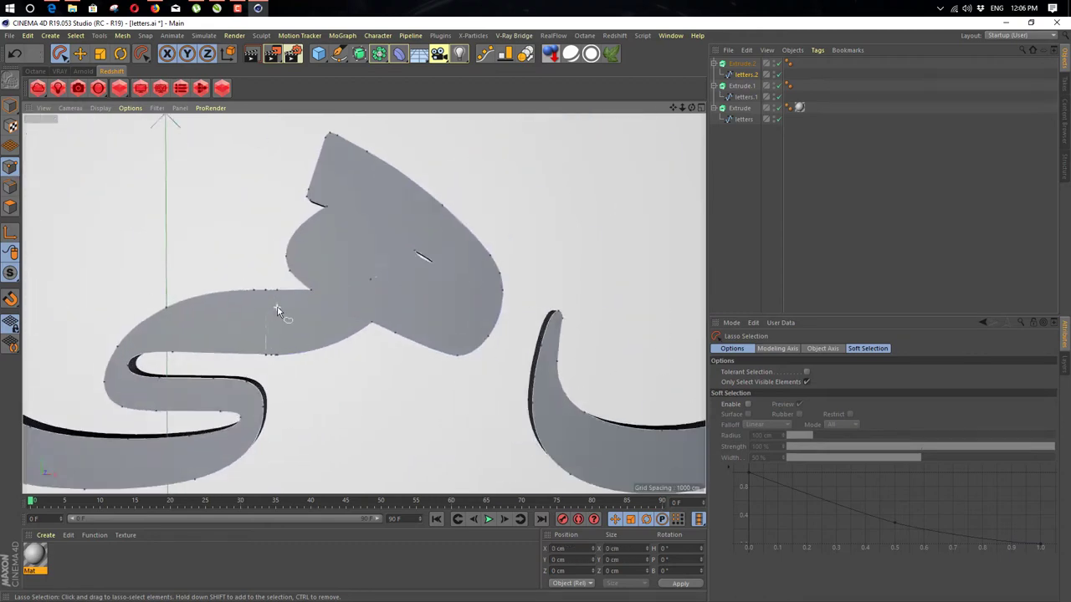
scroll(266, 290, up, 1)
key(Delete)
scroll(433, 266, down, 1)
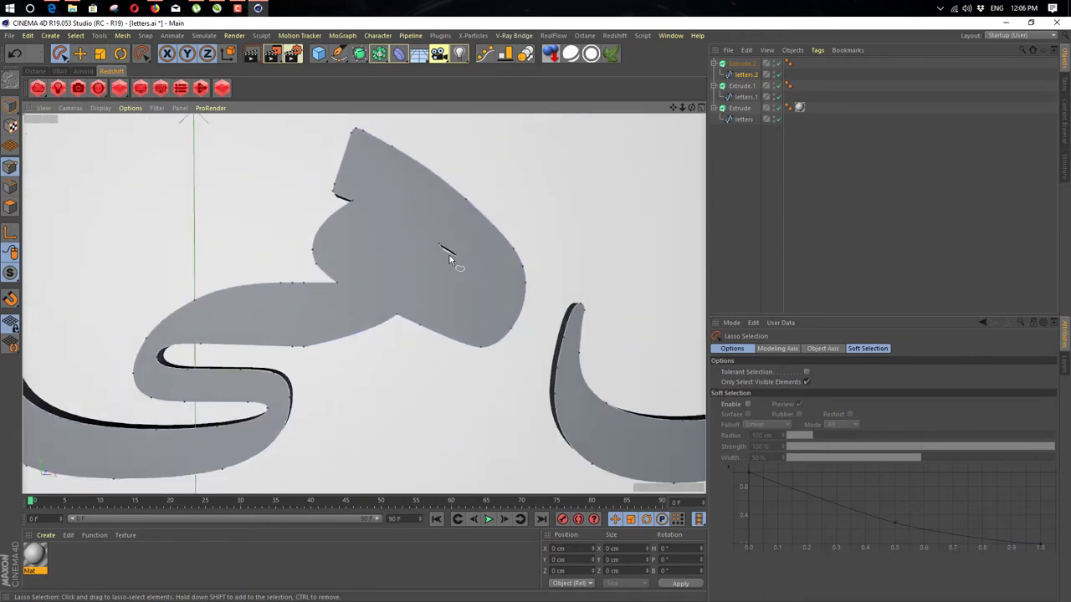
- Undo the recent point edits on the Urdu lettering's spline, keeping a pasted copy of its edited Extrude object
scroll(449, 257, down, 2)
alt+drag(423, 280, 399, 279)
click(729, 64)
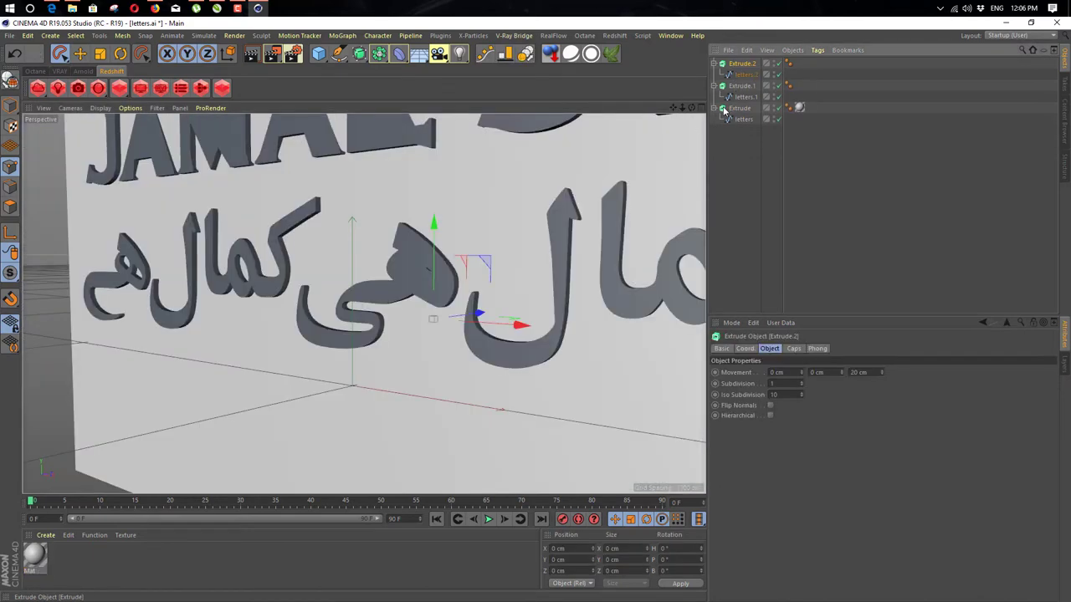
key(ctrl+z)
key(ctrl+z)
key(ctrl+z)
key(ctrl+z)
key(ctrl+z)
key(ctrl+z)
key(ctrl+z)
key(ctrl+z)
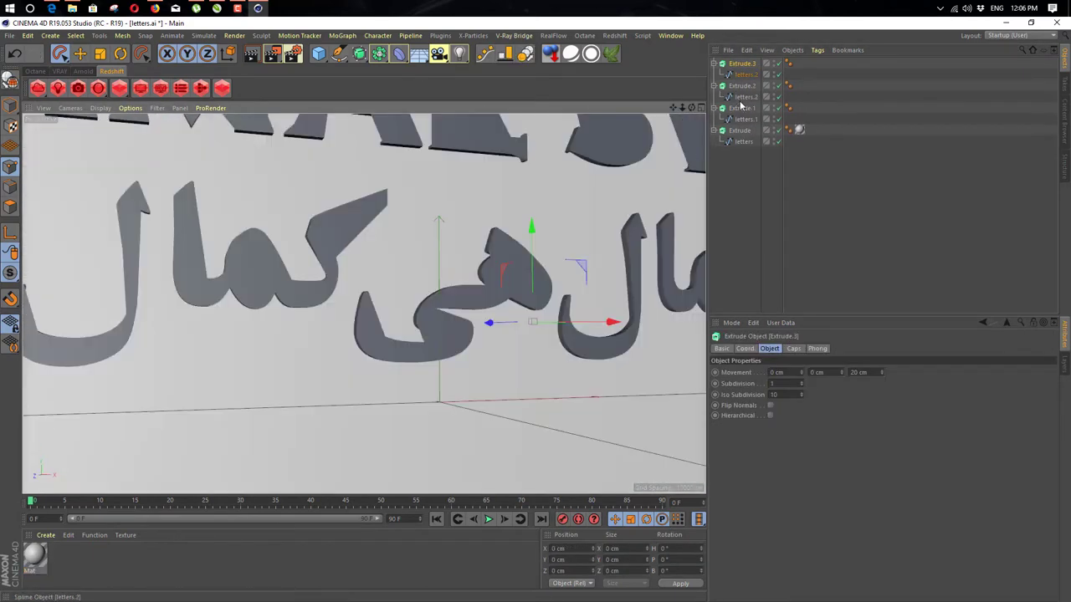
- Disable and collapse the duplicate Urdu Extrude object, and select the original Extrude's spline for editing
click(744, 96)
click(778, 63)
alt+middle_drag(402, 241, 533, 224)
click(714, 64)
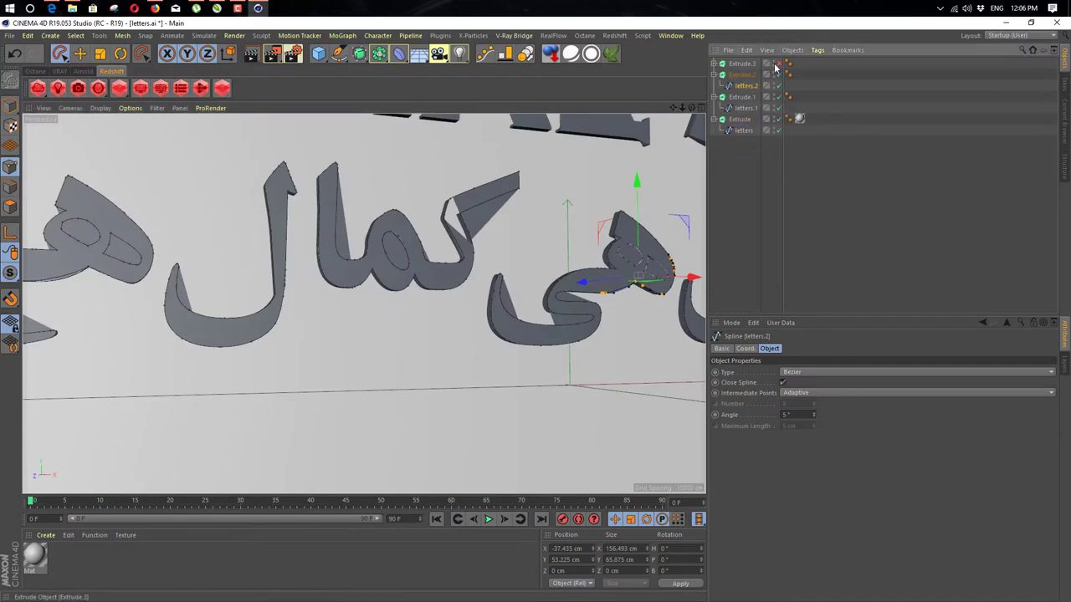
- Delete all points of کمال هے from the original Urdu spline, with Only Select Visible Elements turned off
alt+drag(559, 266, 504, 268)
drag(598, 187, 104, 184)
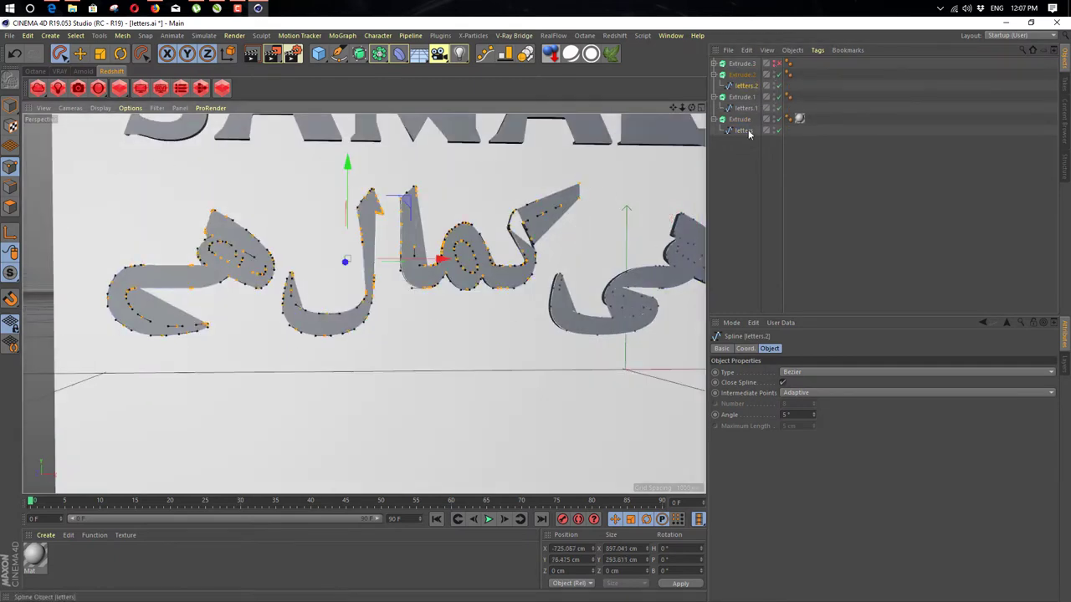
key(8)
mouse_move(593, 187)
mouse_down()
mouse_move(67, 290)
mouse_move(93, 189)
mouse_up()
key(Delete)
- Delete all points of the word جمال from the original Urdu spline
alt+middle_drag(543, 229, 349, 176)
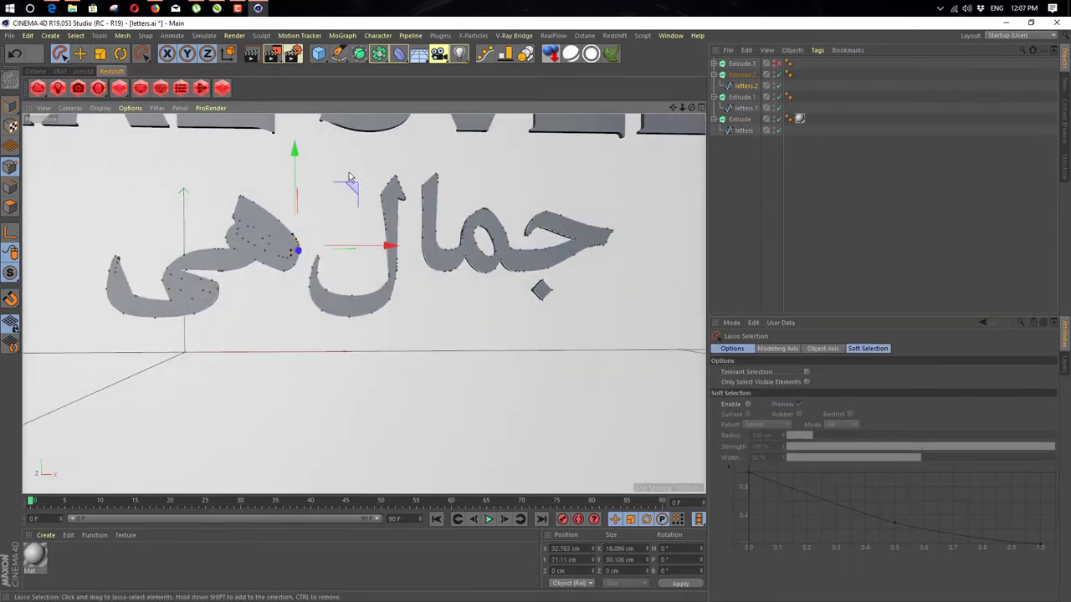
drag(349, 174, 407, 156)
key(Delete)
- Place the duplicate's spline under the original Urdu Extrude and delete the points of هی from it
click(714, 63)
drag(744, 74, 744, 87)
mouse_move(257, 175)
mouse_down()
mouse_move(86, 266)
mouse_move(279, 165)
mouse_up()
key(Delete)
- Select both splines under the Urdu Extrude and connect them into a single spline object
alt+middle_drag(273, 187, 401, 194)
shift+click(743, 97)
right_click(738, 97)
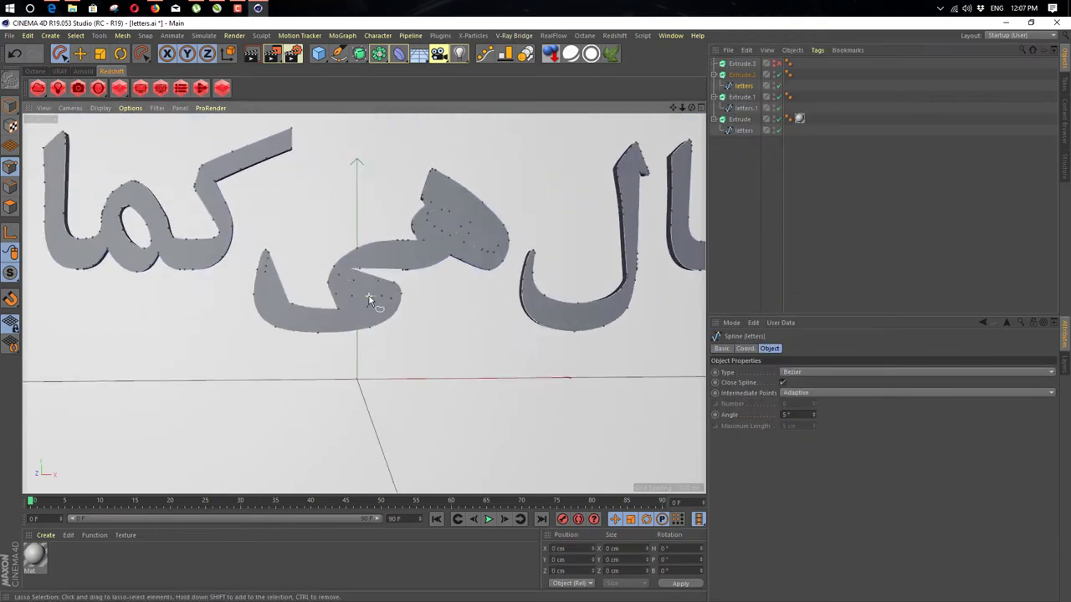
- Try lasso-selecting points on the tip of ی and the outer edge of ه in هی, and undo the edits
scroll(221, 255, up, 5)
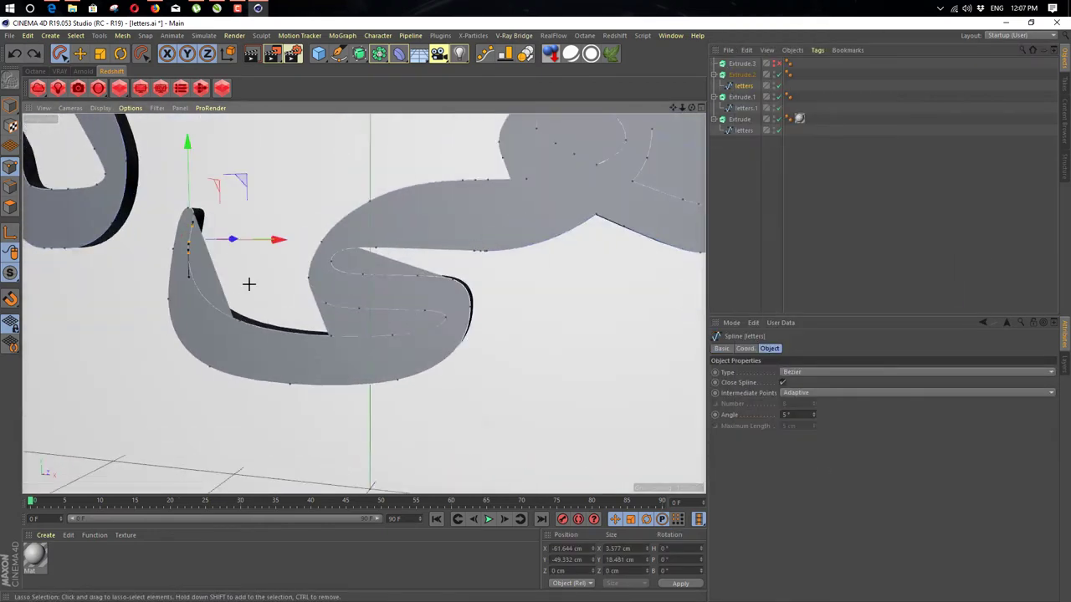
click(240, 321)
click(60, 54)
scroll(276, 364, down, 5)
mouse_move(491, 155)
mouse_down()
mouse_move(238, 222)
mouse_move(469, 182)
mouse_move(401, 170)
mouse_move(440, 172)
mouse_up()
scroll(307, 333, up, 2)
drag(528, 156, 515, 174)
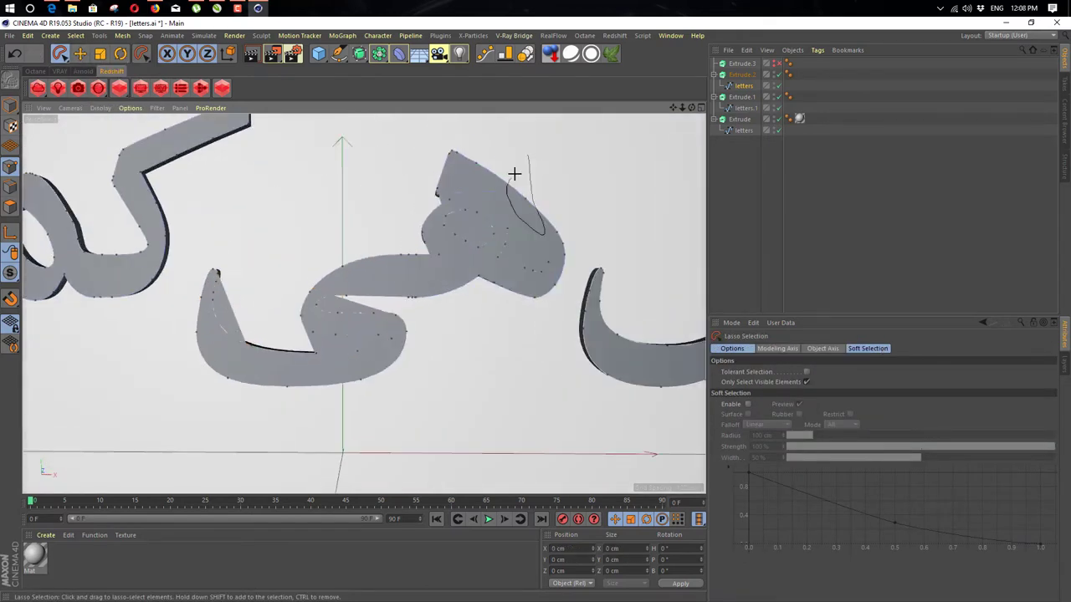
key(ctrl+z)
key(ctrl+z)
- Delete the surplus spline points along the lower edge and loops of ه in هی, undoing the last deletion
drag(480, 280, 418, 301)
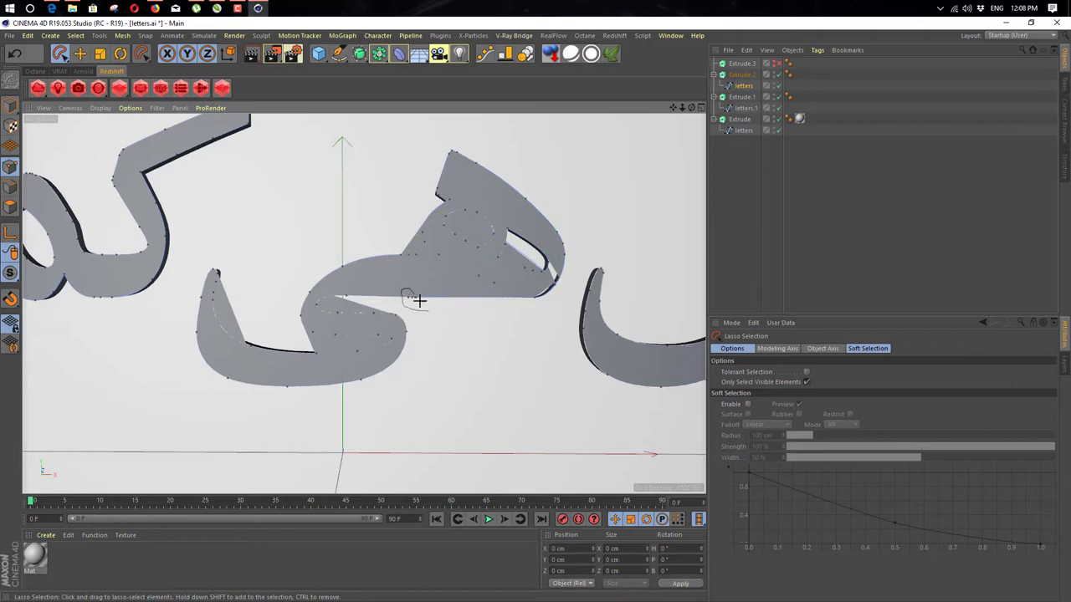
key(Delete)
drag(528, 285, 541, 304)
key(Delete)
scroll(434, 191, up, 3)
mouse_move(422, 242)
mouse_down()
mouse_move(411, 263)
mouse_move(460, 272)
mouse_up()
key(Delete)
key(ctrl+z)
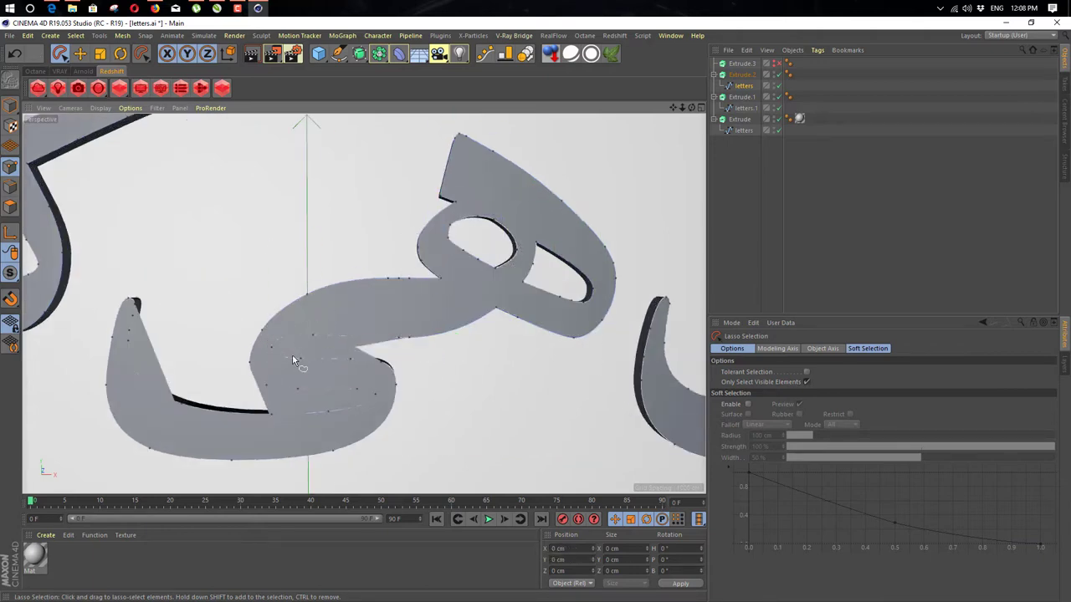
- Delete the surplus spline points along the folds, connecting stroke and hooked tip of ی in هی
drag(350, 346, 359, 341)
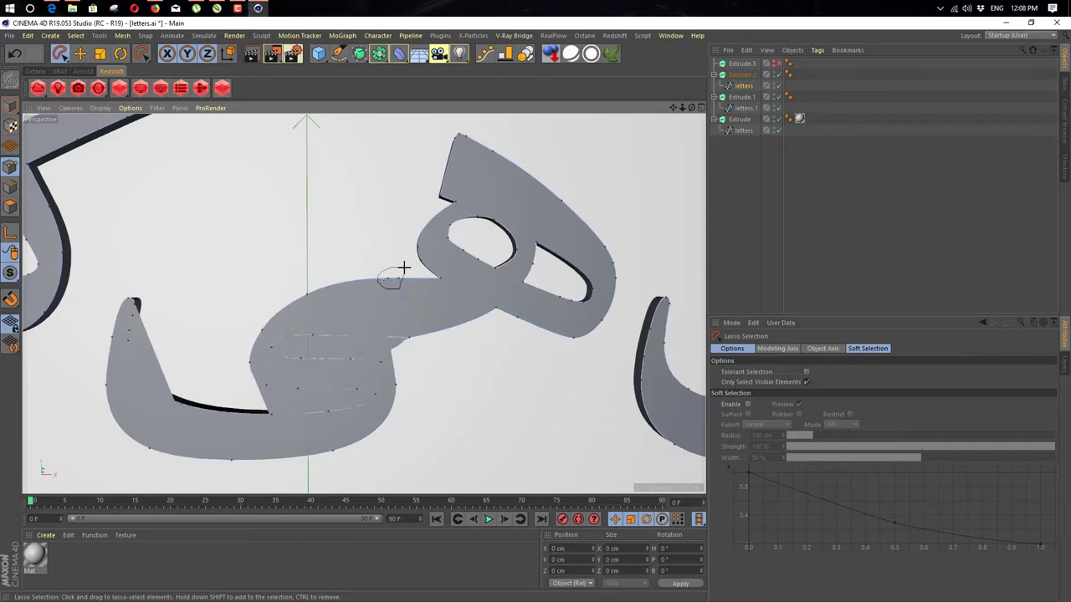
drag(403, 268, 391, 288)
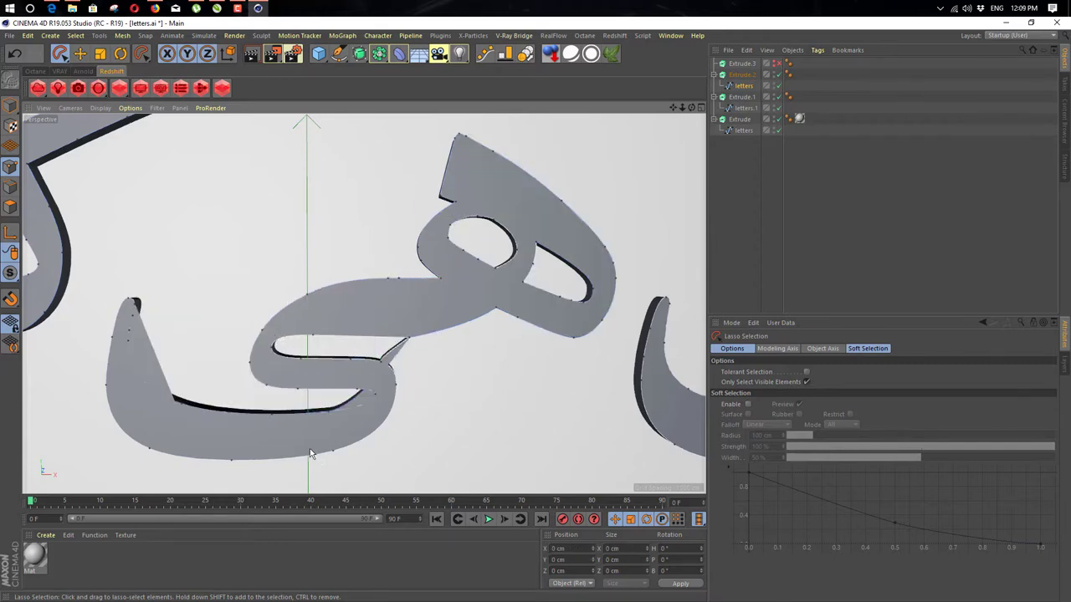
scroll(310, 448, up, 2)
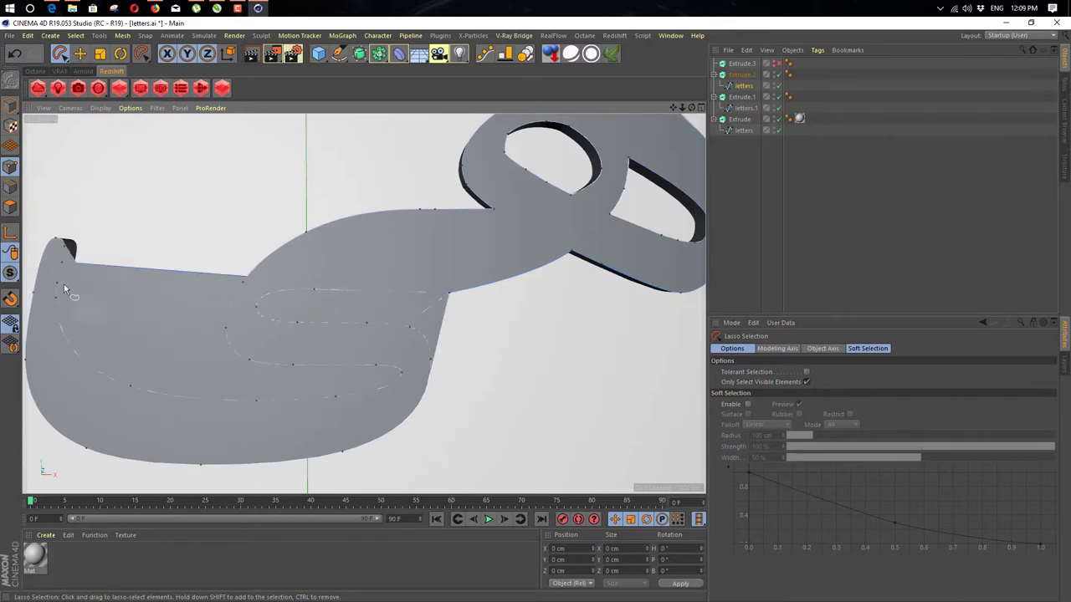
drag(63, 284, 59, 243)
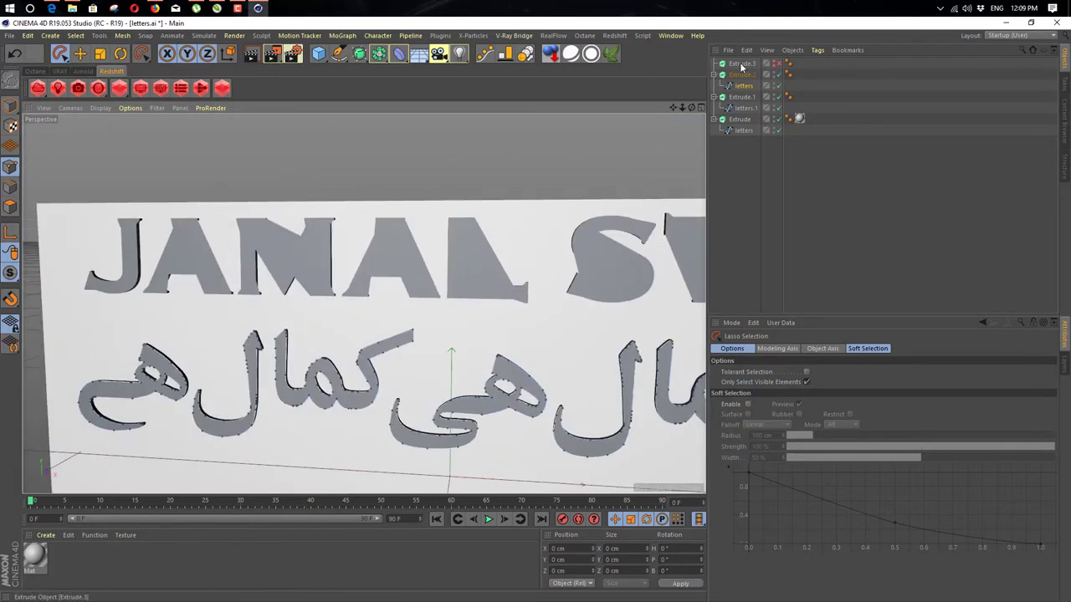
- Select the Extrude objects of the English and Urdu lettering in Model mode and set their Start cap to Fillet Cap
mouse_move(180, 203)
mouse_down()
mouse_move(231, 299)
mouse_move(473, 242)
mouse_up()
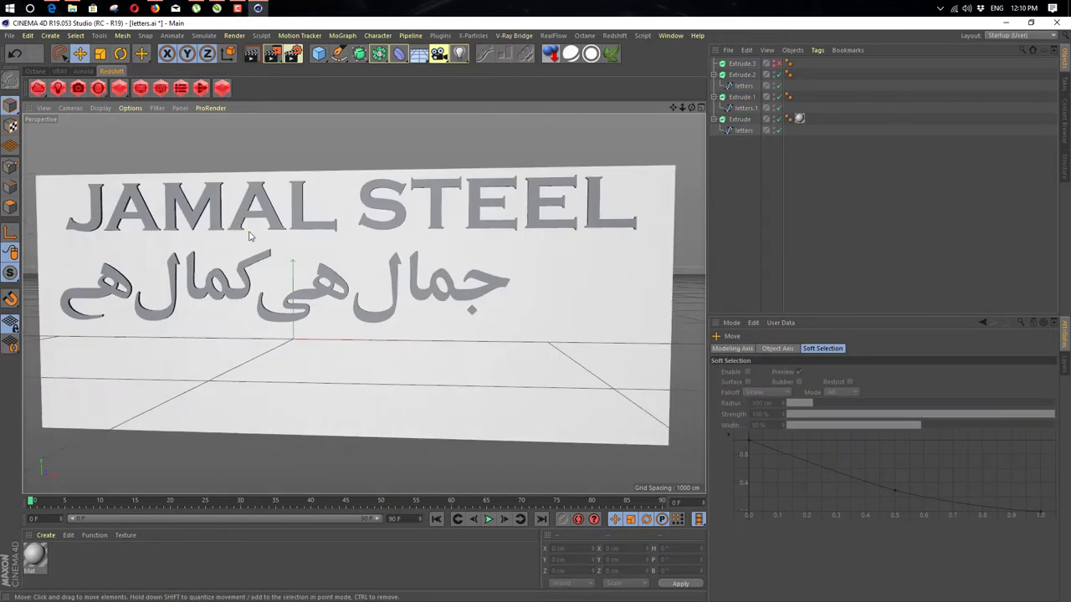
scroll(412, 241, up, 3)
scroll(496, 298, up, 2)
alt+middle_drag(392, 255, 349, 262)
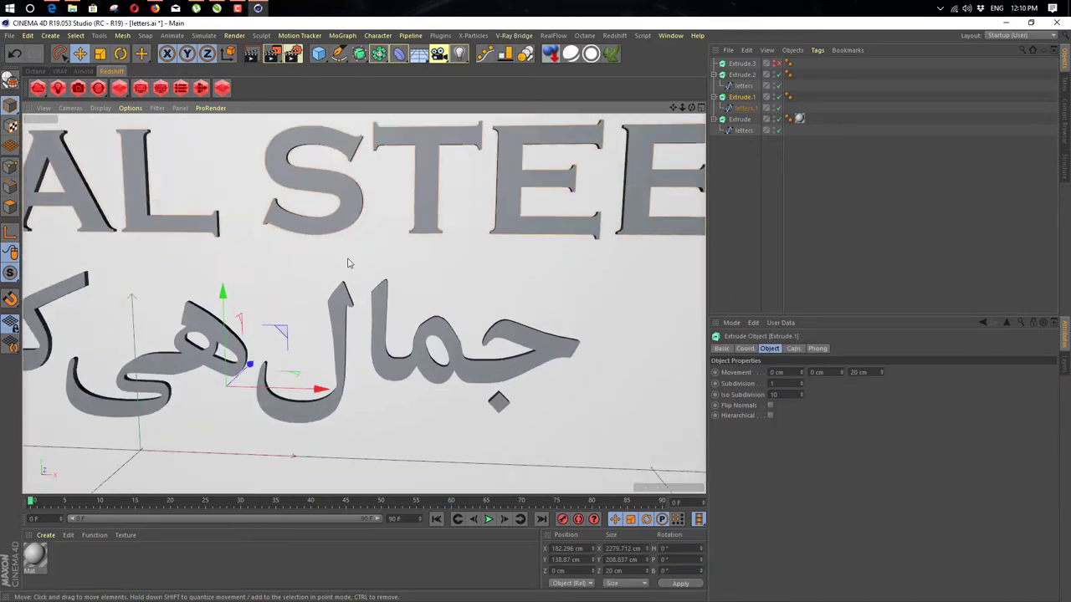
alt+middle_drag(523, 240, 355, 290)
scroll(355, 290, up, 1)
alt+drag(355, 293, 276, 243)
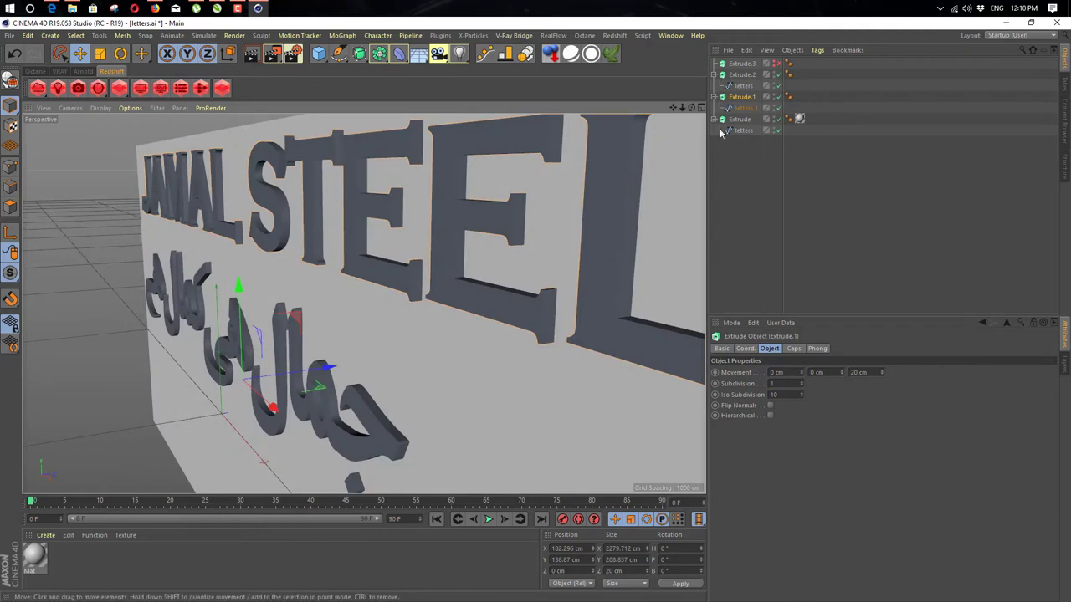
click(713, 98)
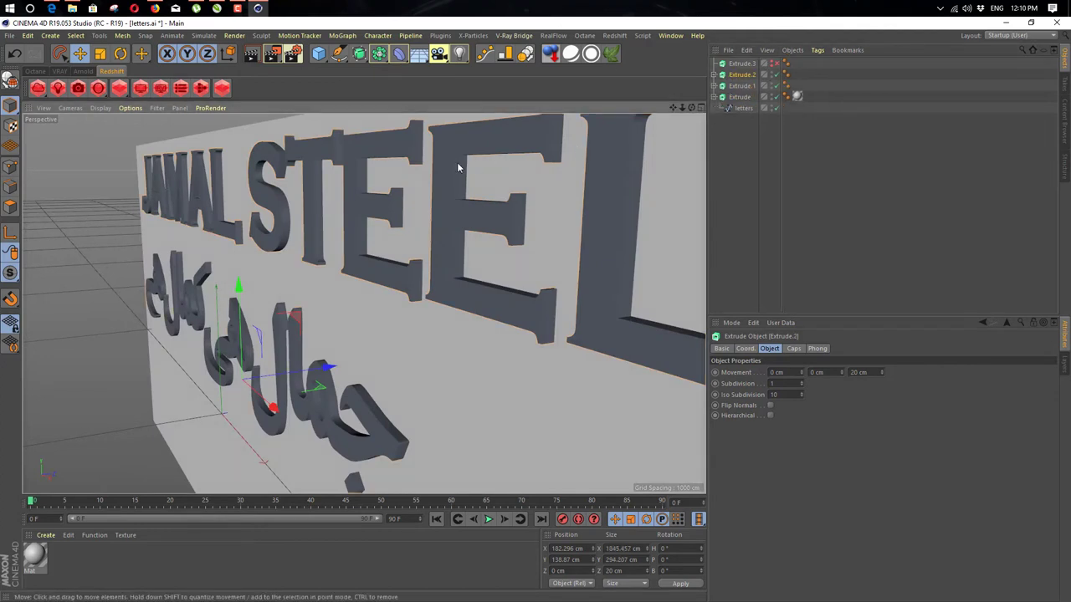
shift+click(326, 410)
click(795, 349)
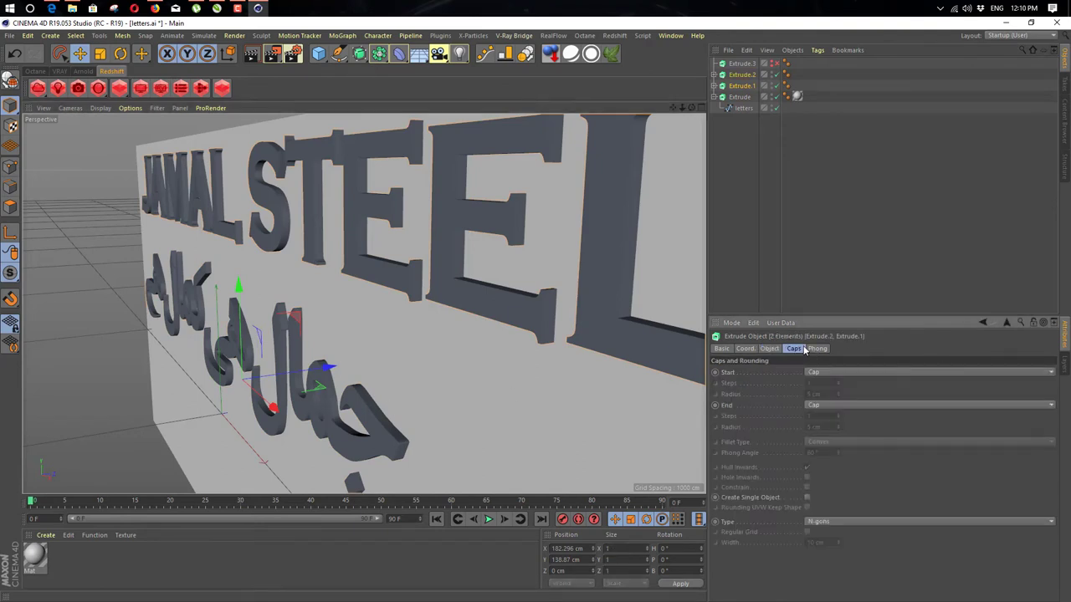
click(819, 372)
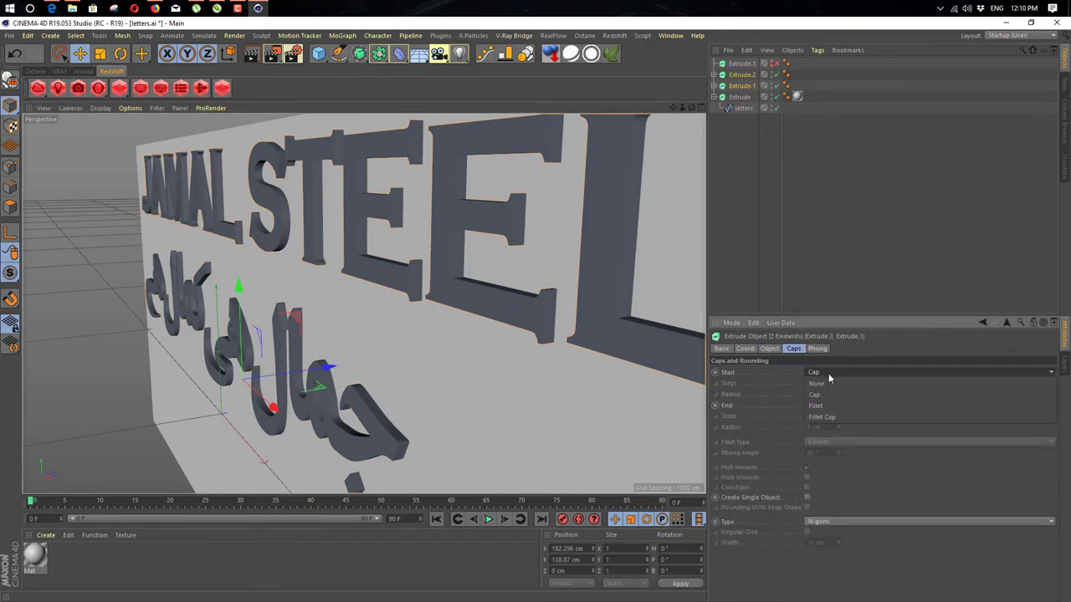
click(840, 417)
- Set the Start fillet radius of both lettering Extrudes to 1 cm
alt+drag(619, 326, 653, 333)
alt+right_drag(524, 340, 151, 320)
alt+middle_drag(151, 320, 384, 286)
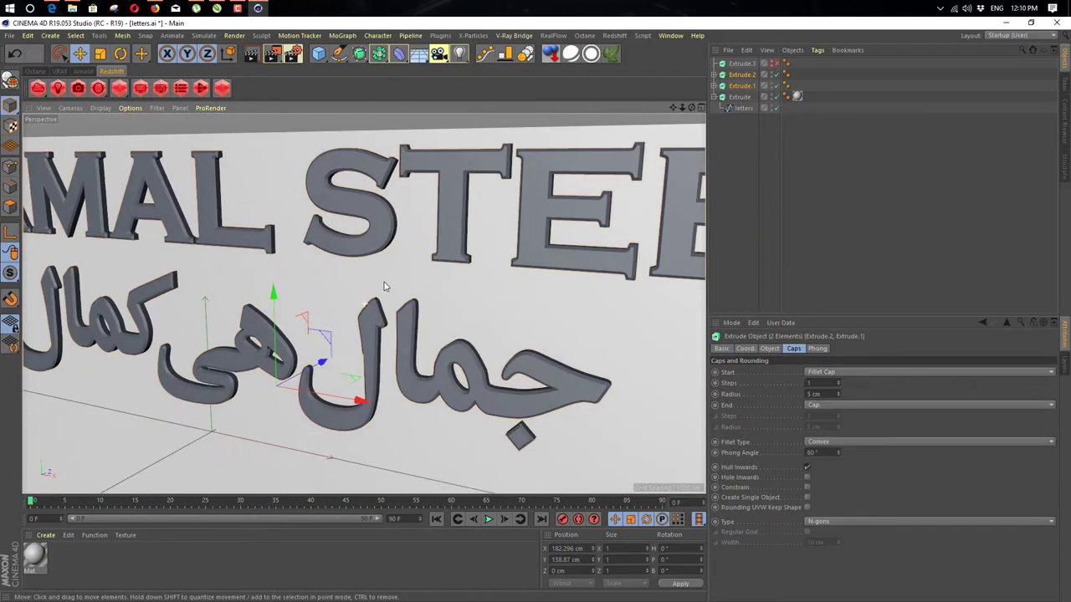
alt+right_drag(384, 286, 151, 320)
alt+drag(286, 233, 285, 234)
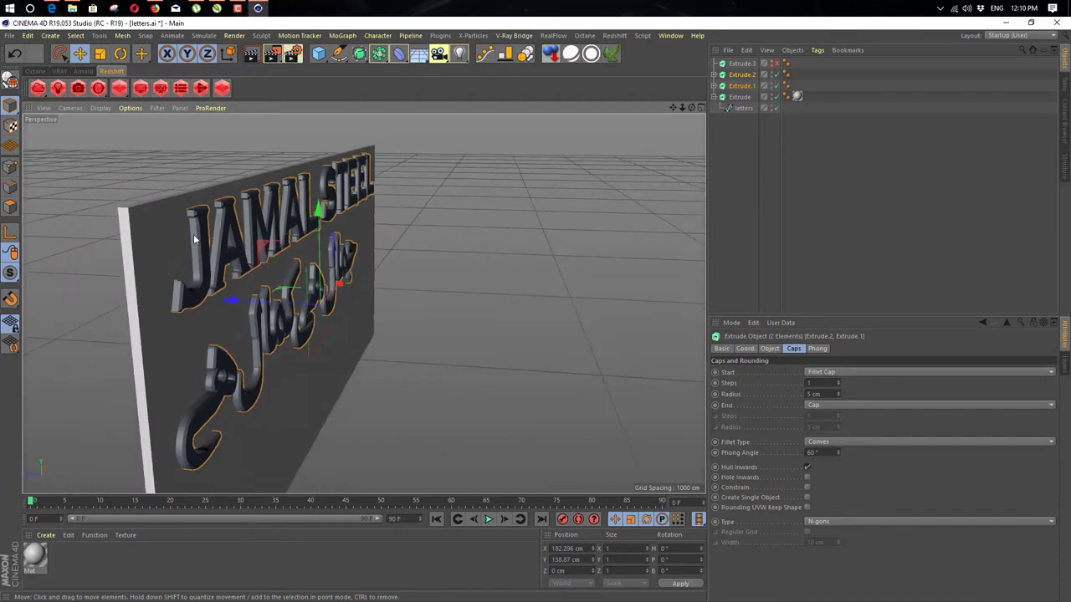
alt+drag(194, 239, 53, 230)
alt+right_drag(218, 250, 535, 313)
alt+middle_drag(536, 314, 311, 275)
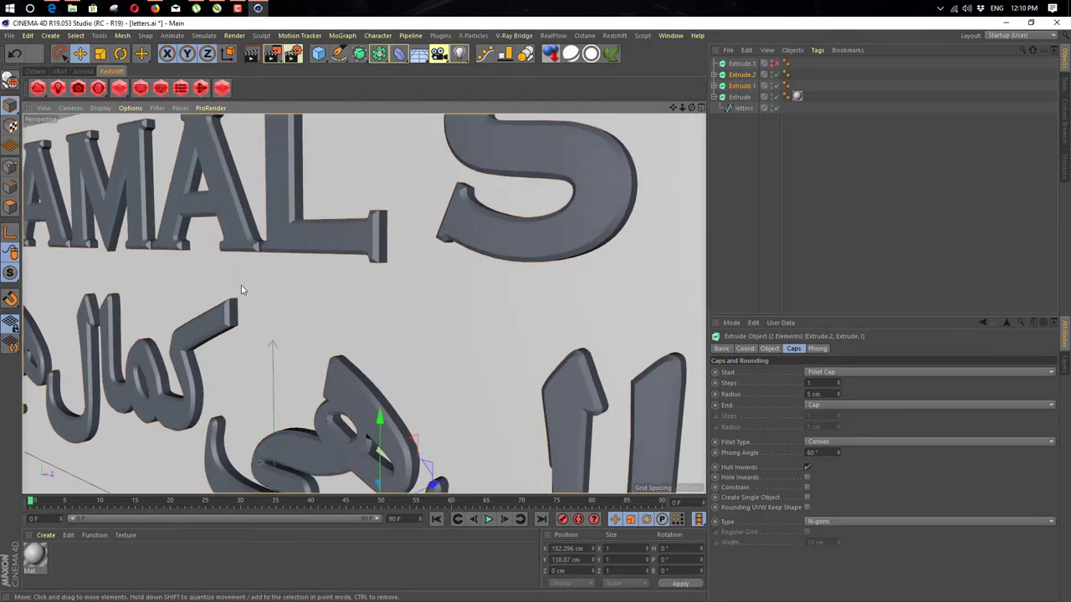
alt+drag(241, 290, 530, 366)
click(816, 394)
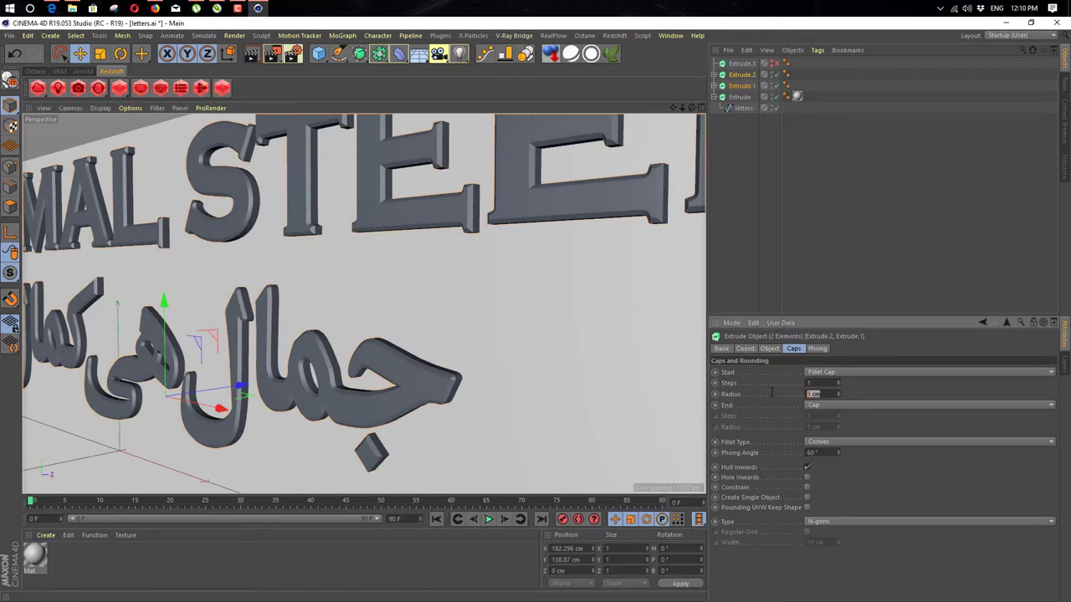
- Set the Start fillet radius of the English and Urdu lettering Extrudes to 2 cm
text(0.2)
key(Return)
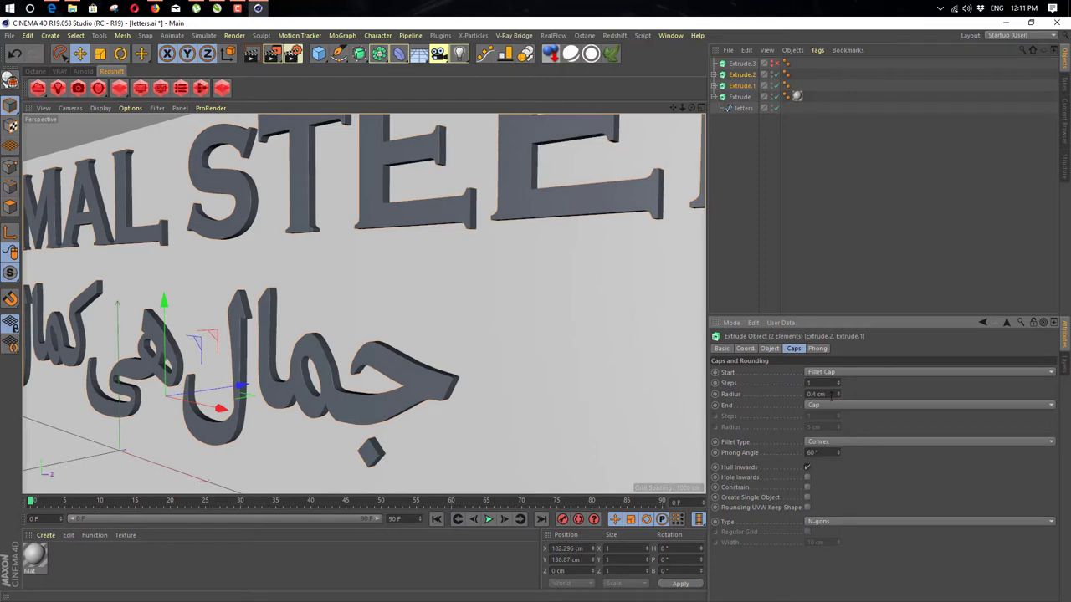
drag(831, 397, 632, 399)
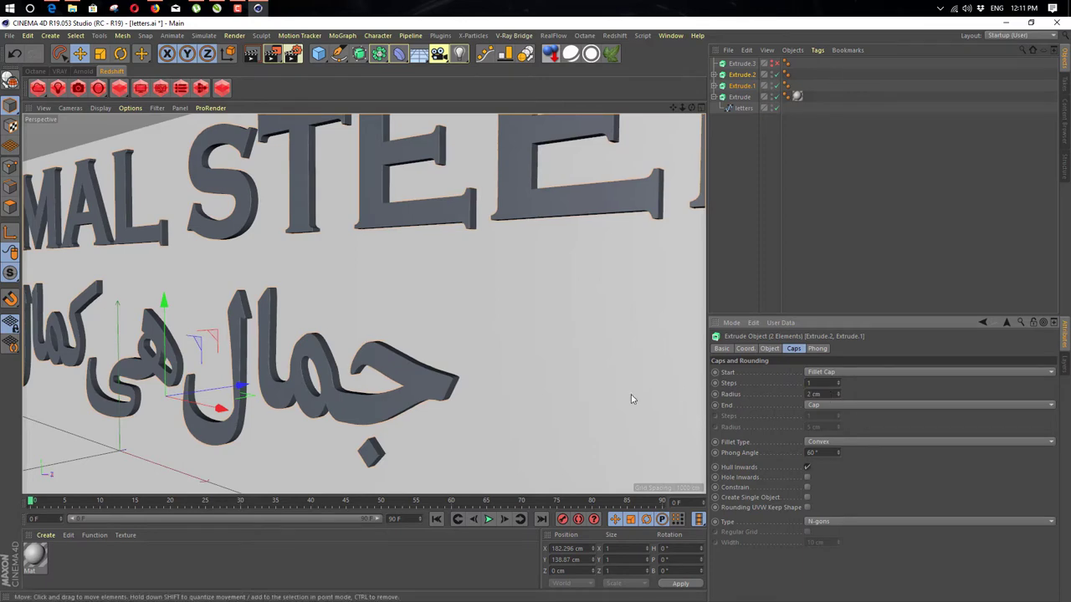
mouse_move(523, 230)
alt+mouse_down()
mouse_move(432, 280)
mouse_move(509, 243)
alt+mouse_up()
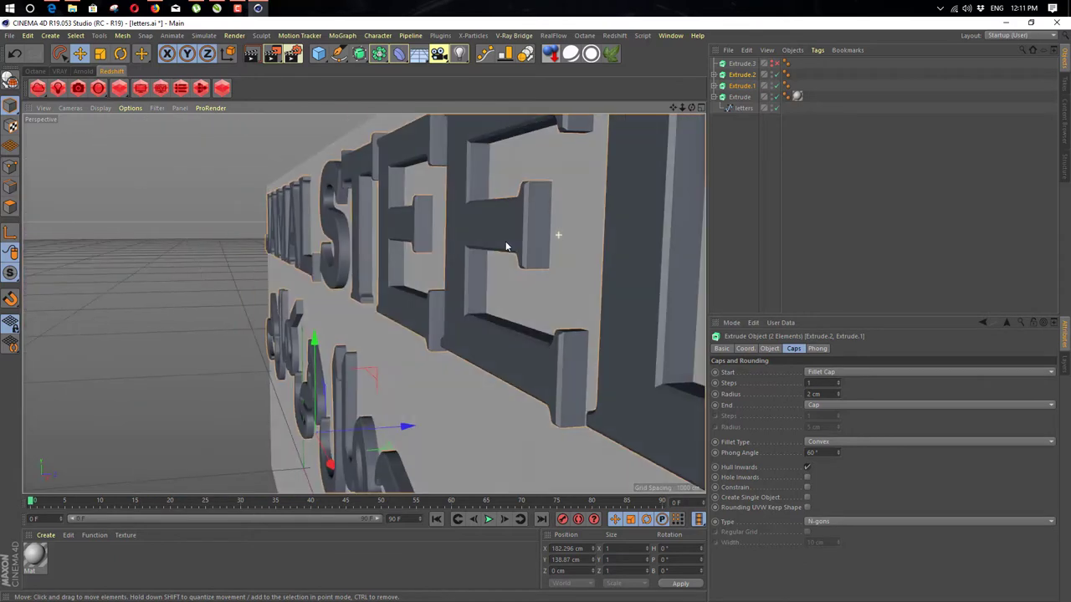
- Set the Urdu lettering Extrude's Start fillet steps to 38 and inspect the rounded edges up close
click(238, 10)
click(977, 568)
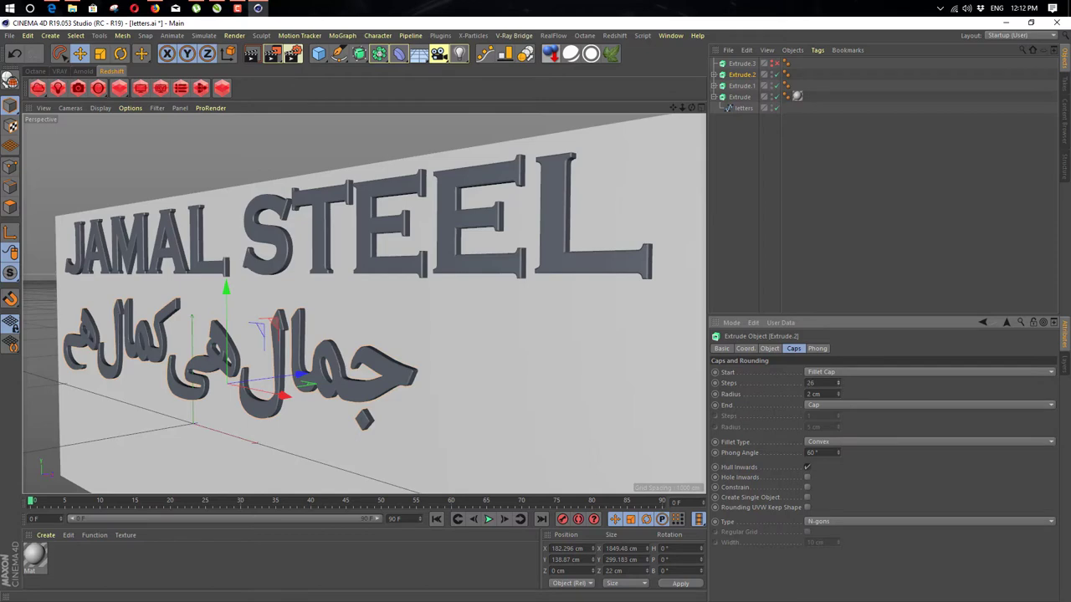
scroll(403, 375, up, 10)
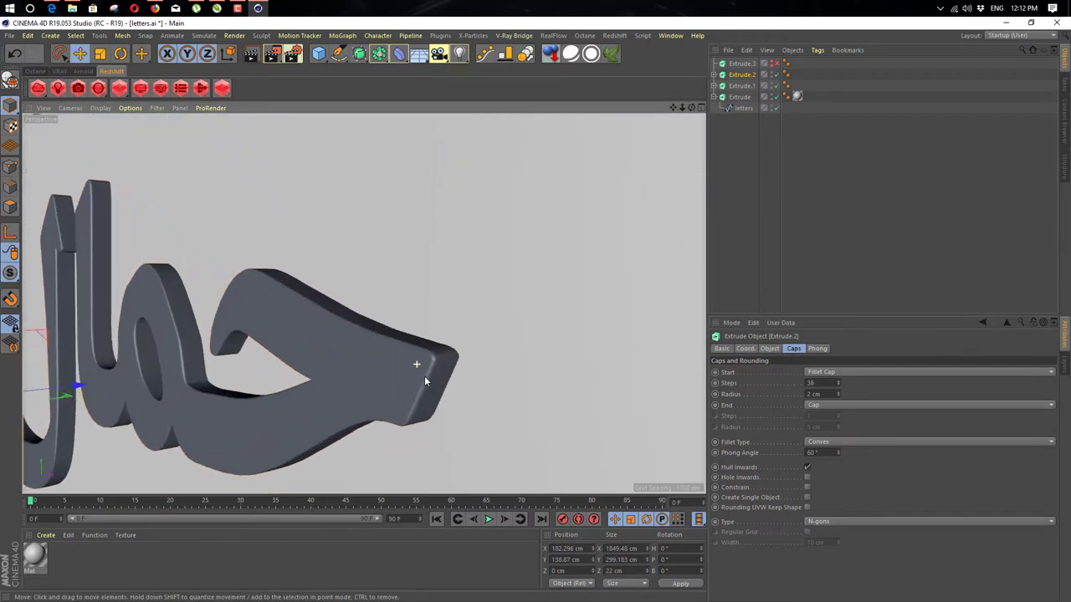
scroll(398, 390, up, 8)
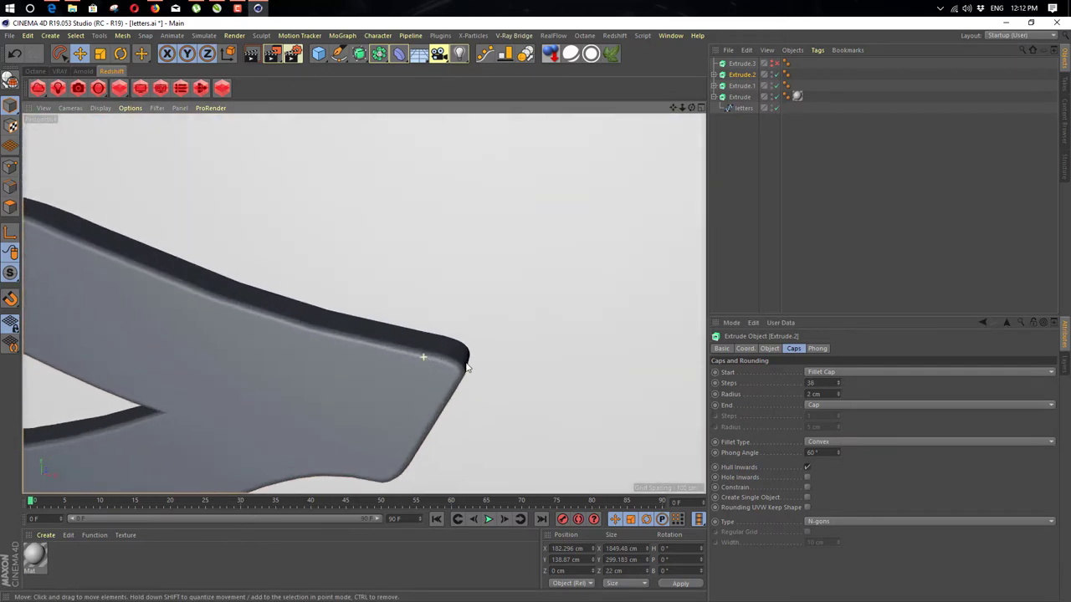
scroll(378, 357, down, 5)
scroll(379, 362, down, 10)
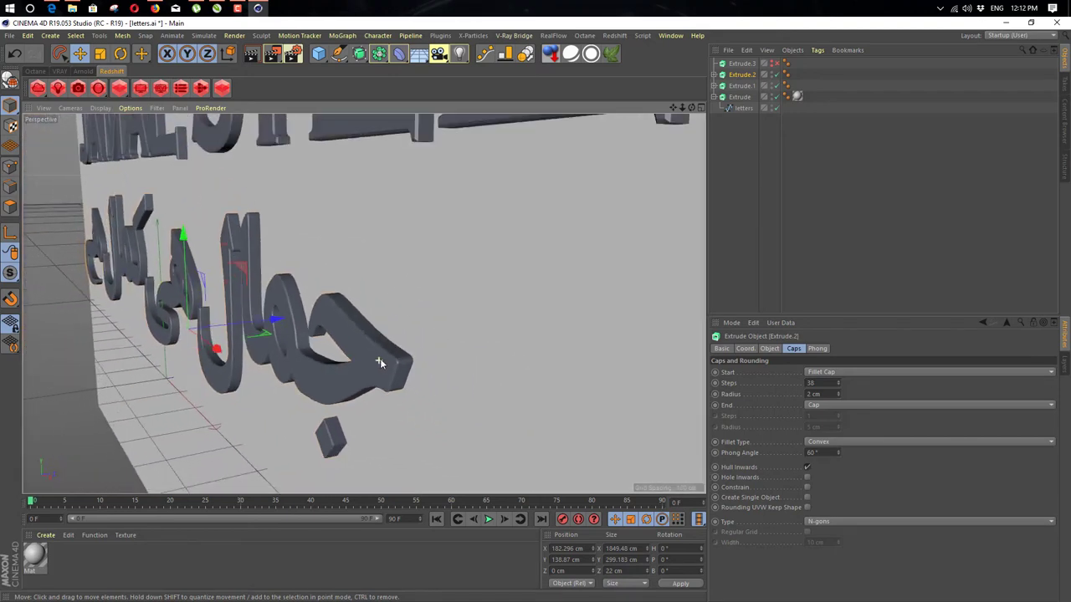
- Examine the extruded lettering and the sign board from the front and at a steep side angle
alt+drag(352, 362, 243, 362)
alt+right_drag(416, 354, 379, 366)
middle_click(380, 365)
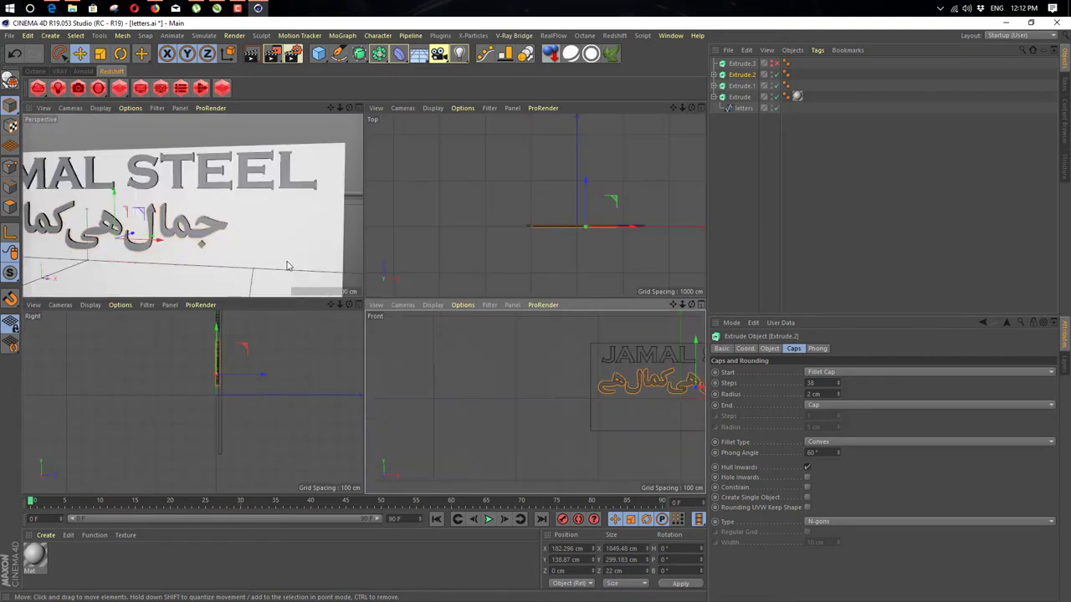
middle_click(287, 266)
alt+middle_drag(384, 306, 303, 338)
alt+right_drag(303, 339, 260, 349)
alt+middle_drag(260, 349, 368, 333)
alt+drag(348, 362, 357, 327)
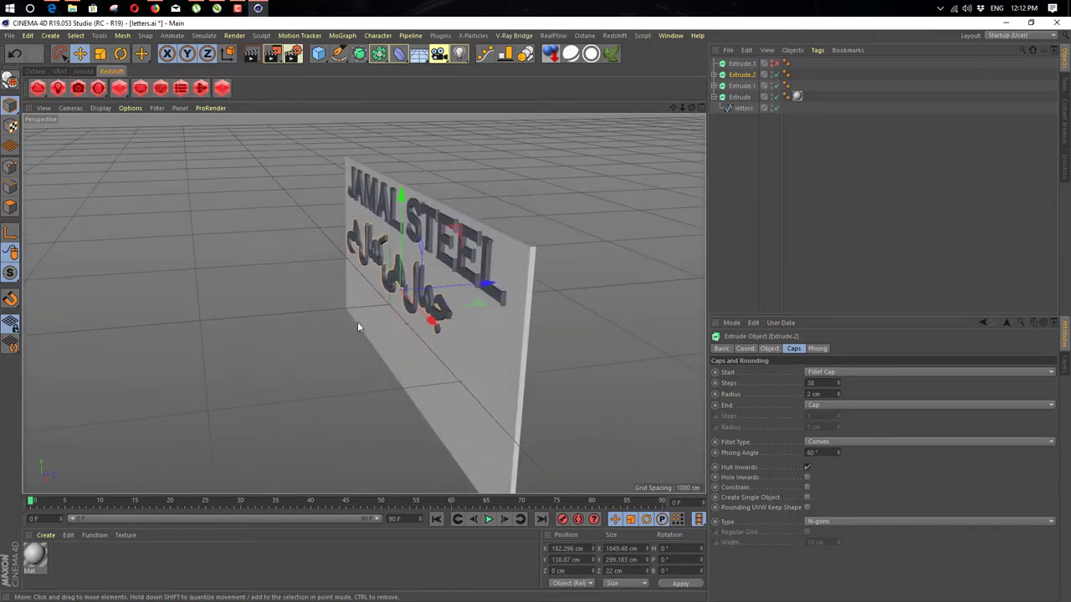
- Set the extrusion depth of both lettering Extrudes to 38 cm and move them along Z to about -20.7 cm
click(768, 349)
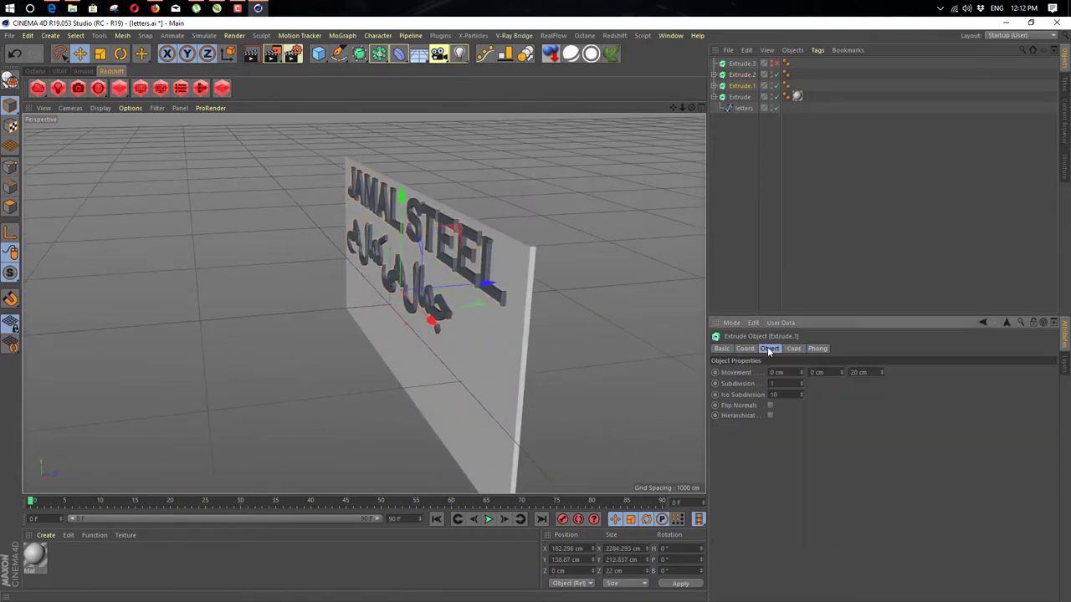
shift+click(435, 291)
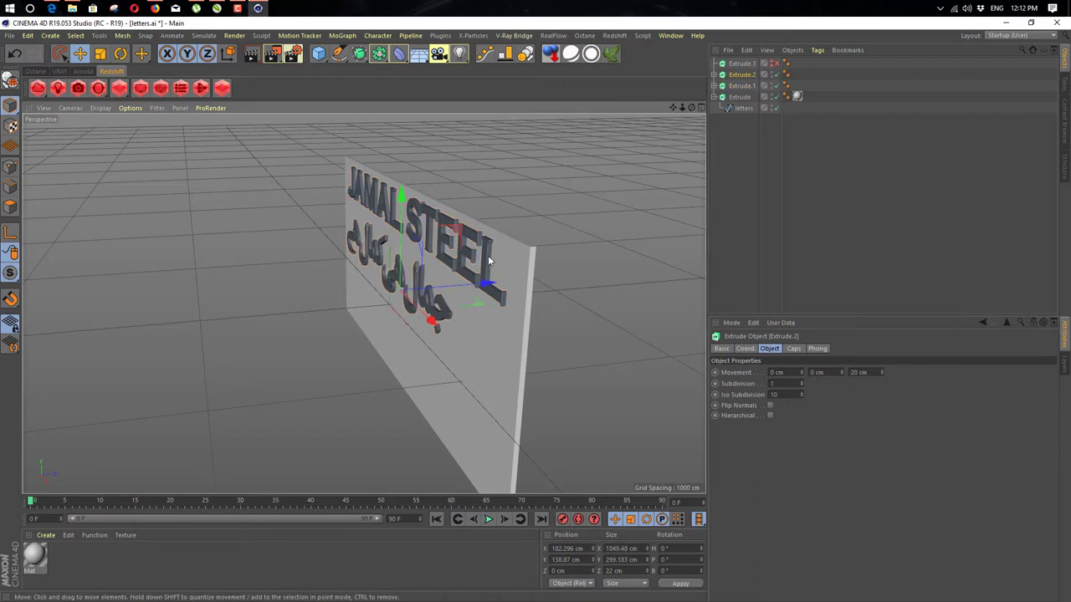
drag(884, 372, 884, 366)
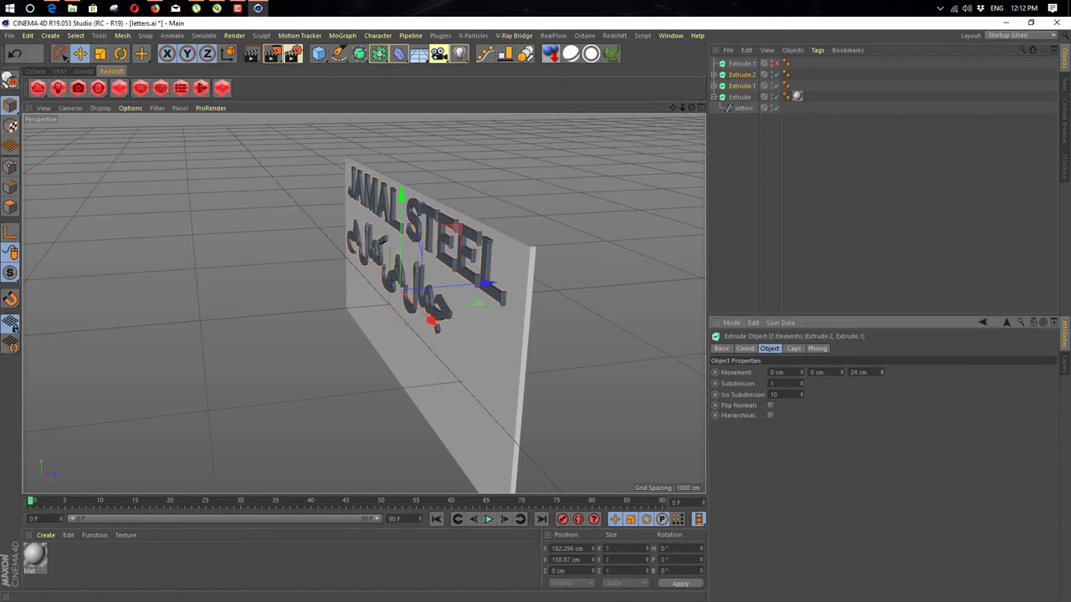
drag(488, 285, 479, 286)
mouse_move(881, 374)
mouse_down()
mouse_move(881, 364)
mouse_move(882, 374)
mouse_up()
drag(483, 287, 485, 289)
alt+drag(358, 325, 545, 308)
alt+drag(475, 301, 438, 312)
alt+middle_drag(437, 312, 421, 319)
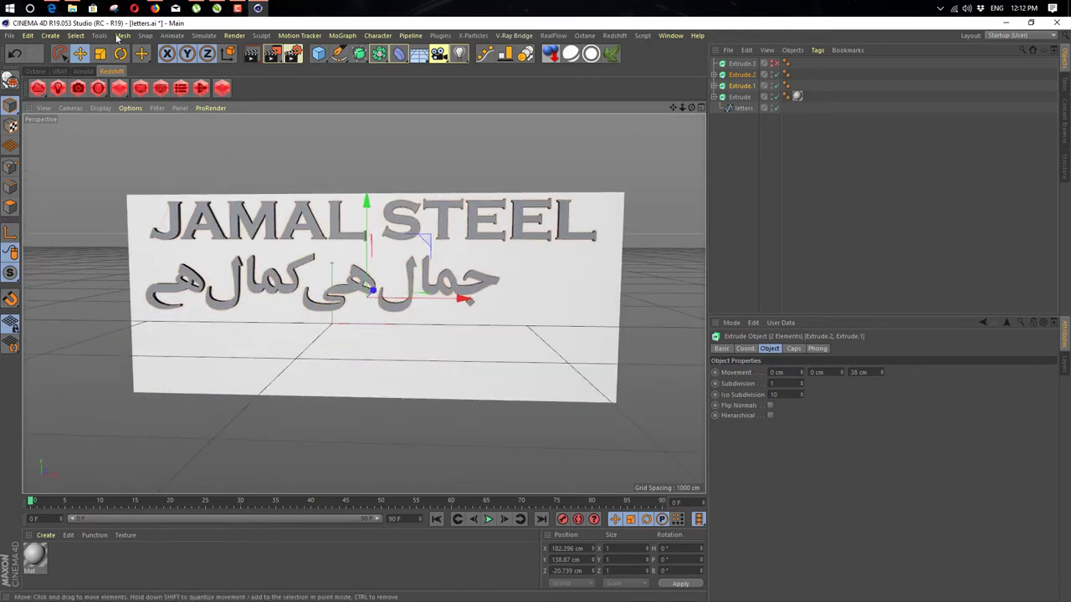
- Open the Redshift RenderView beside the model and start a live render of the sign from the front
click(160, 88)
drag(86, 29, 676, 217)
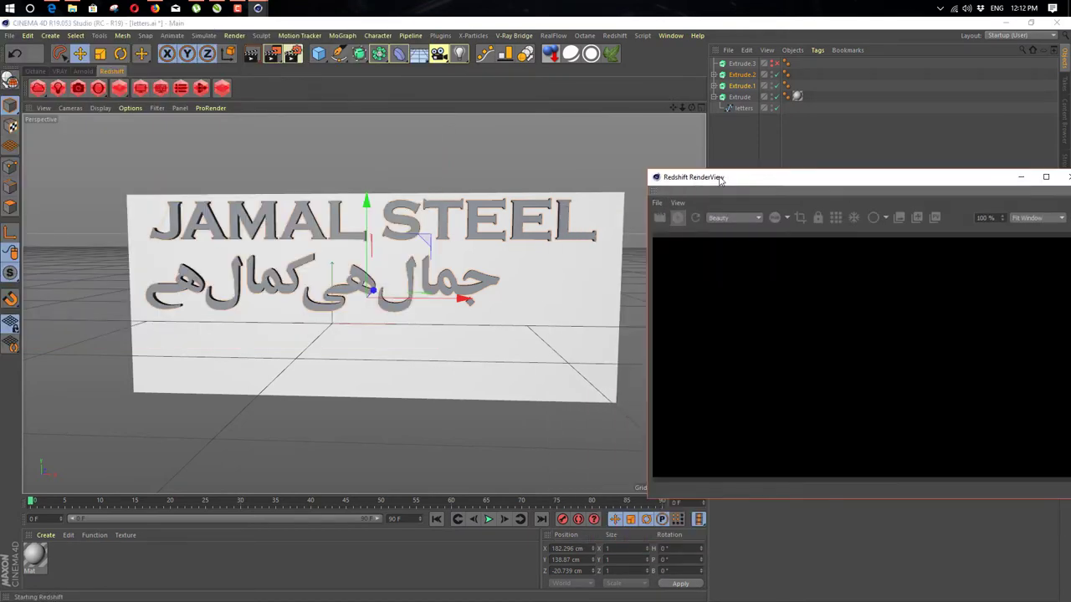
drag(721, 179, 735, 215)
alt+drag(435, 243, 458, 222)
mouse_move(437, 244)
alt+middle_down()
mouse_move(413, 237)
mouse_move(432, 242)
alt+middle_up()
scroll(412, 238, up, 1)
- Add a Redshift Dome Light to the scene
click(59, 88)
mouse_move(82, 94)
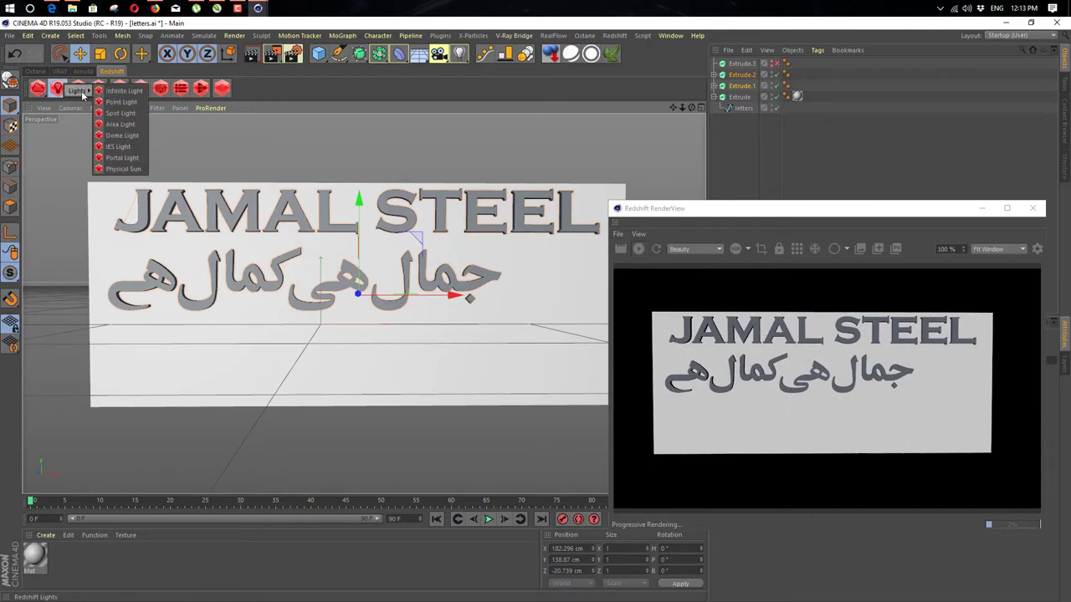
click(125, 136)
- Scale the sign board Extrude along its depth to about 43.7 cm thick
alt+drag(390, 106, 604, 299)
click(460, 286)
key(t)
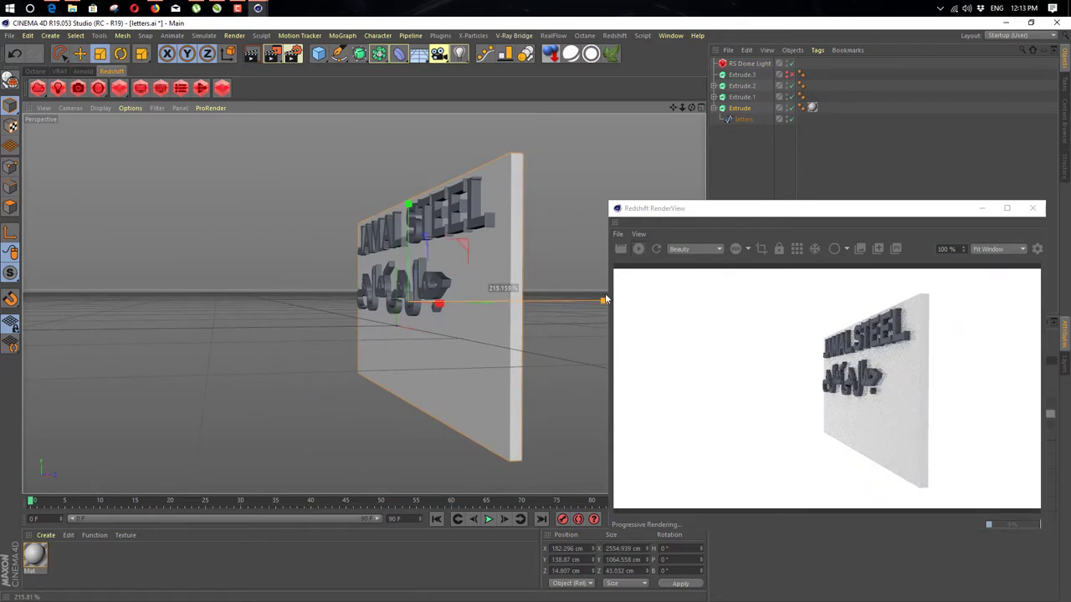
alt+drag(360, 297, 506, 292)
alt+middle_drag(506, 292, 259, 280)
alt+drag(259, 280, 309, 275)
- Delete the old Mat material and apply a new Redshift material to the sign board
click(34, 554)
key(Delete)
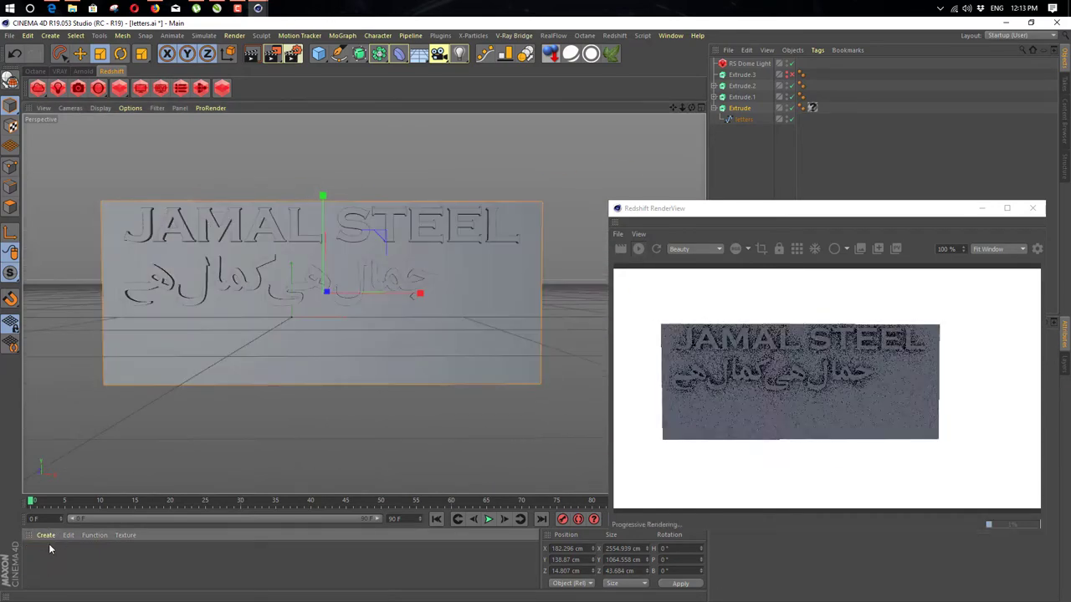
click(46, 535)
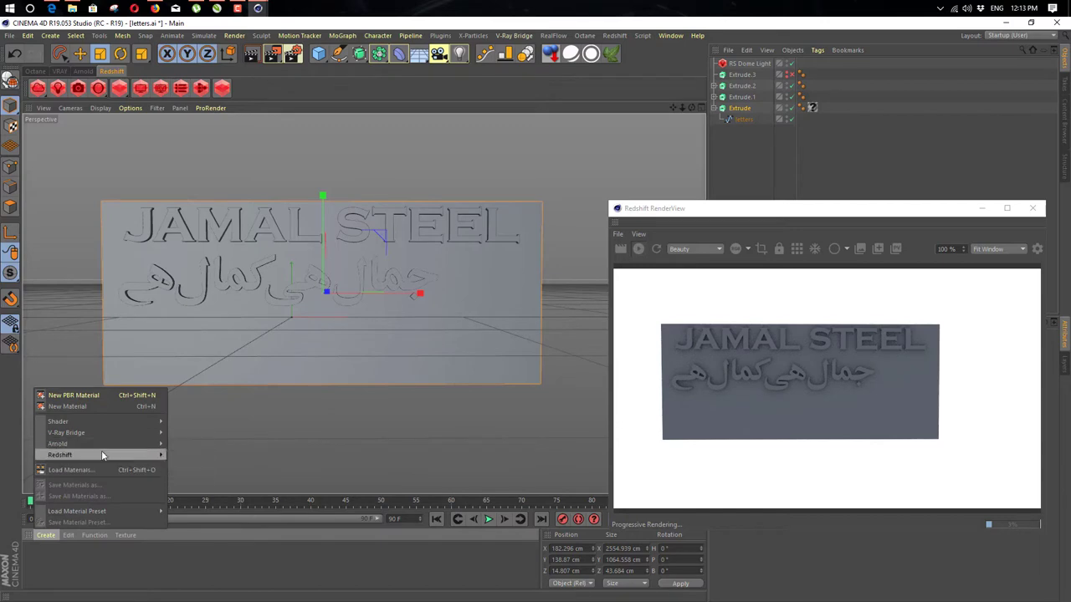
mouse_move(162, 457)
click(228, 458)
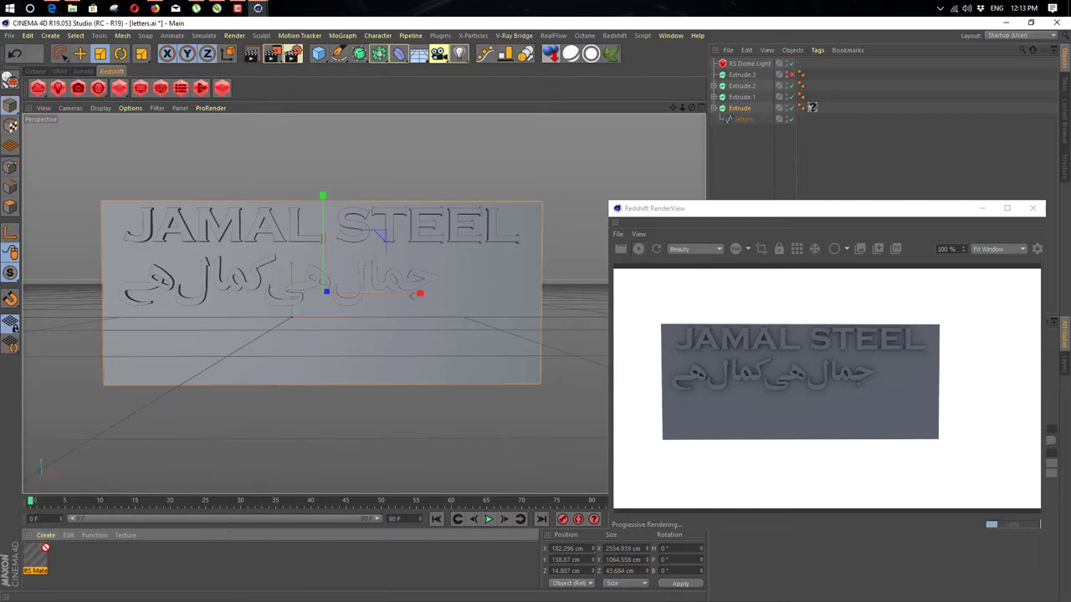
drag(266, 374, 266, 374)
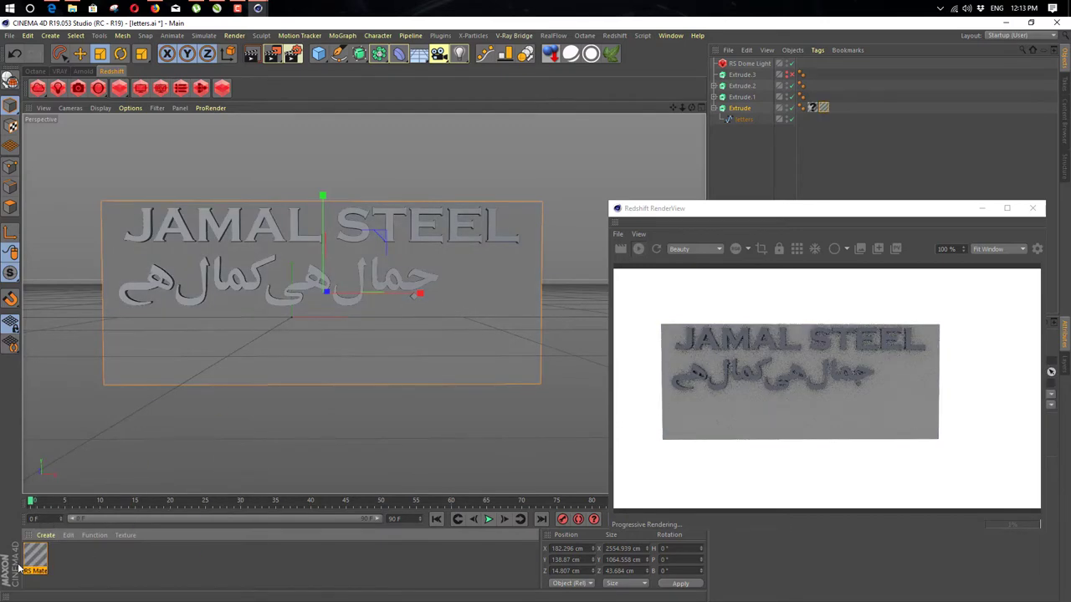
- Open the board material's shader graph and add a Texture node found by searching for "text"
double_click(45, 562)
click(330, 116)
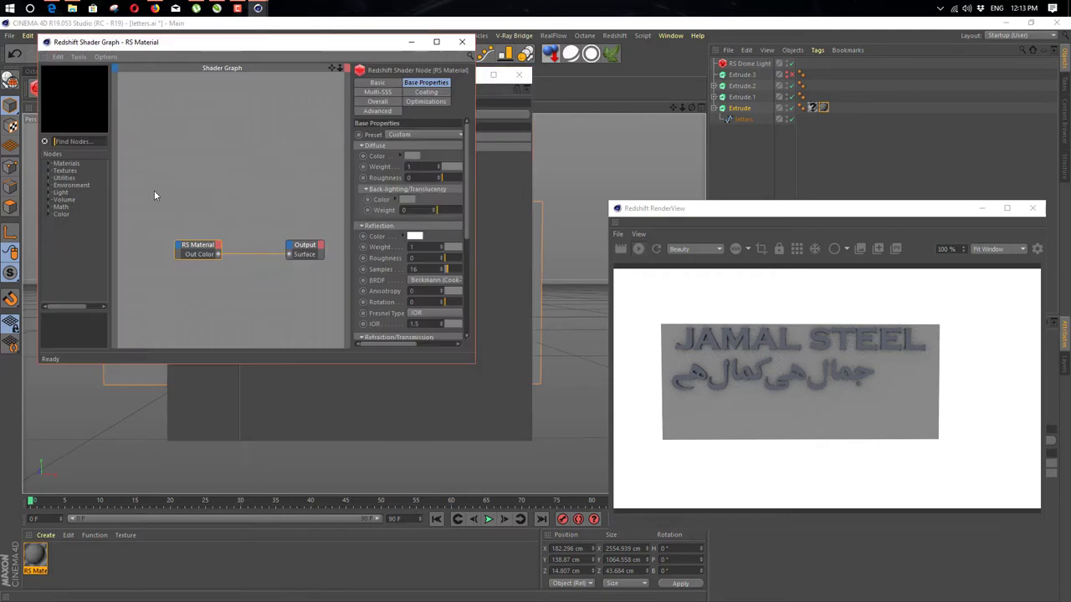
click(74, 141)
text(text)
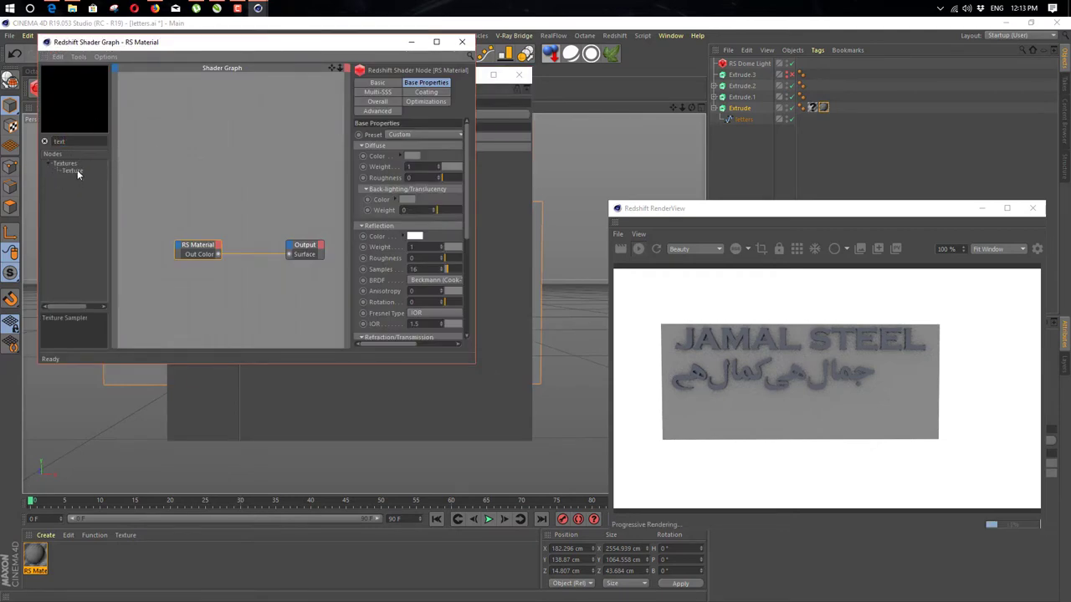
drag(78, 173, 209, 156)
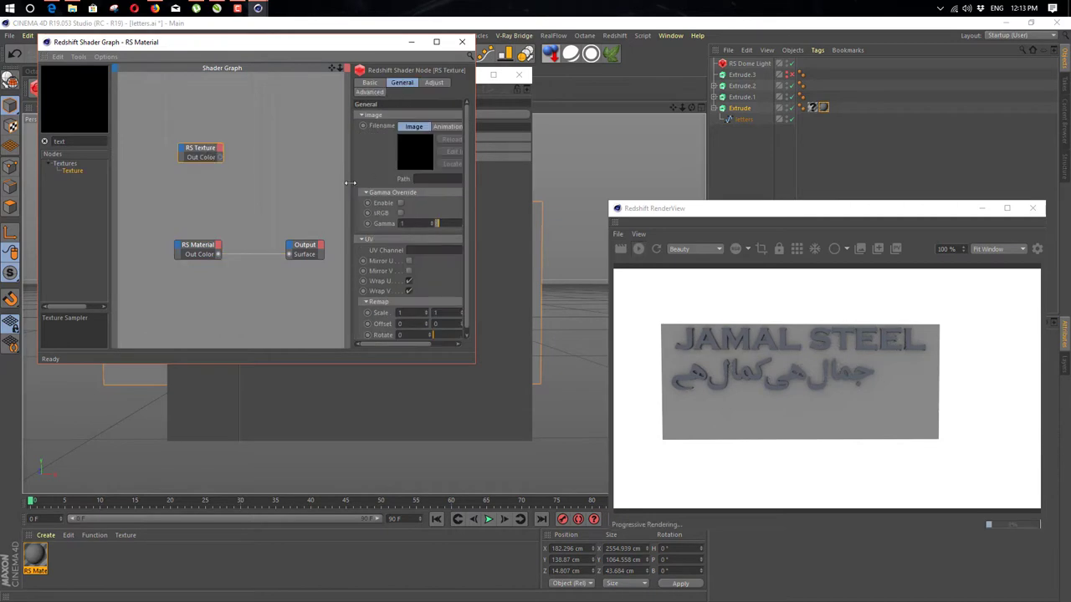
drag(350, 183, 261, 182)
- Load Untitled-1.jpg from the Jamal folder on the Desktop into the texture node and connect it to the material's Diffuse Color
click(454, 171)
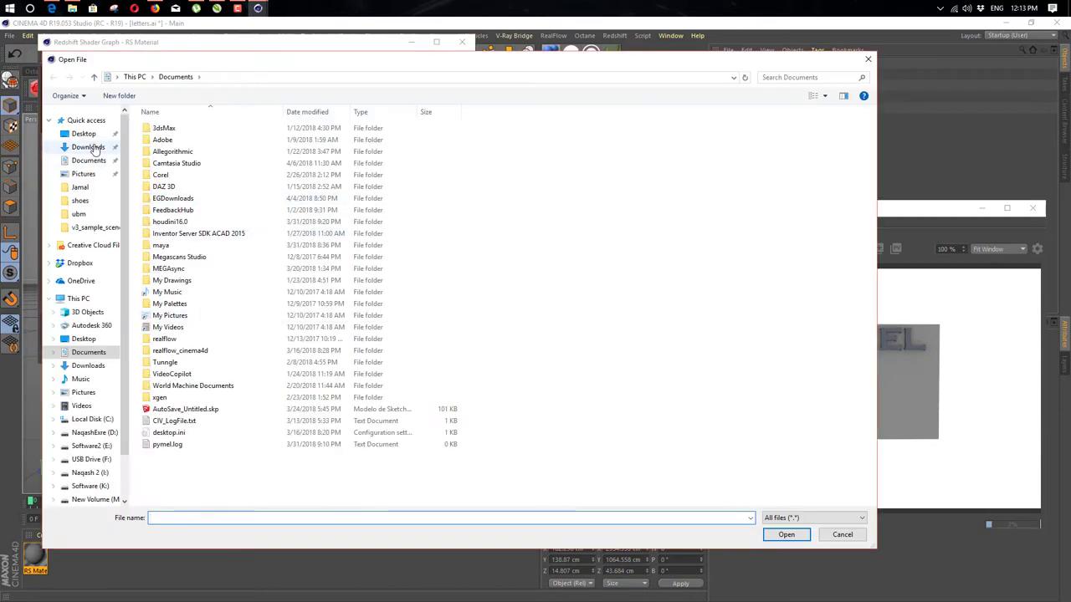
click(82, 134)
double_click(720, 140)
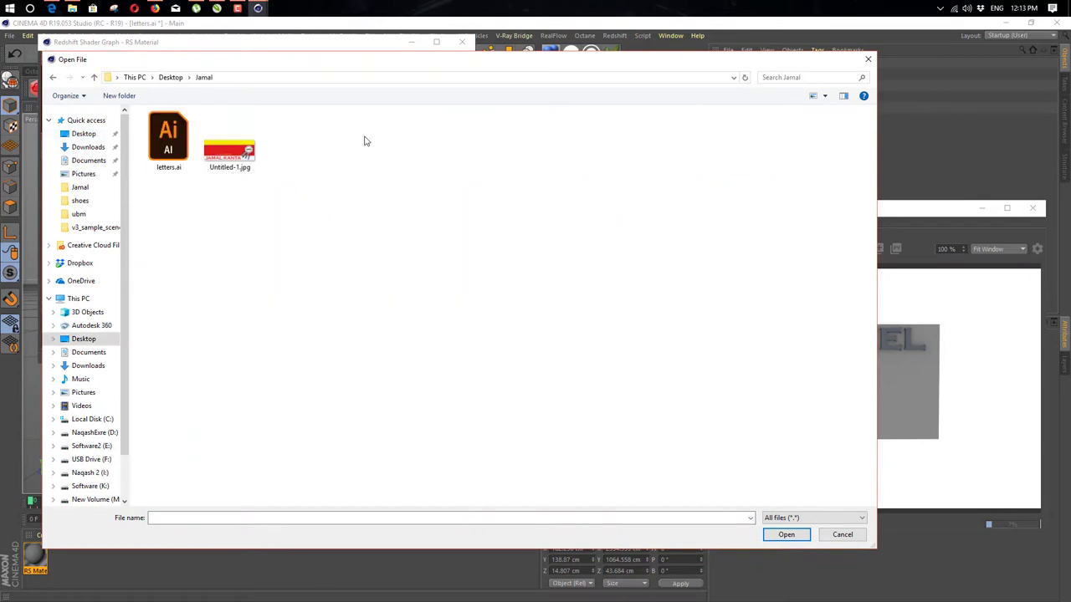
double_click(230, 148)
drag(388, 43, 552, 61)
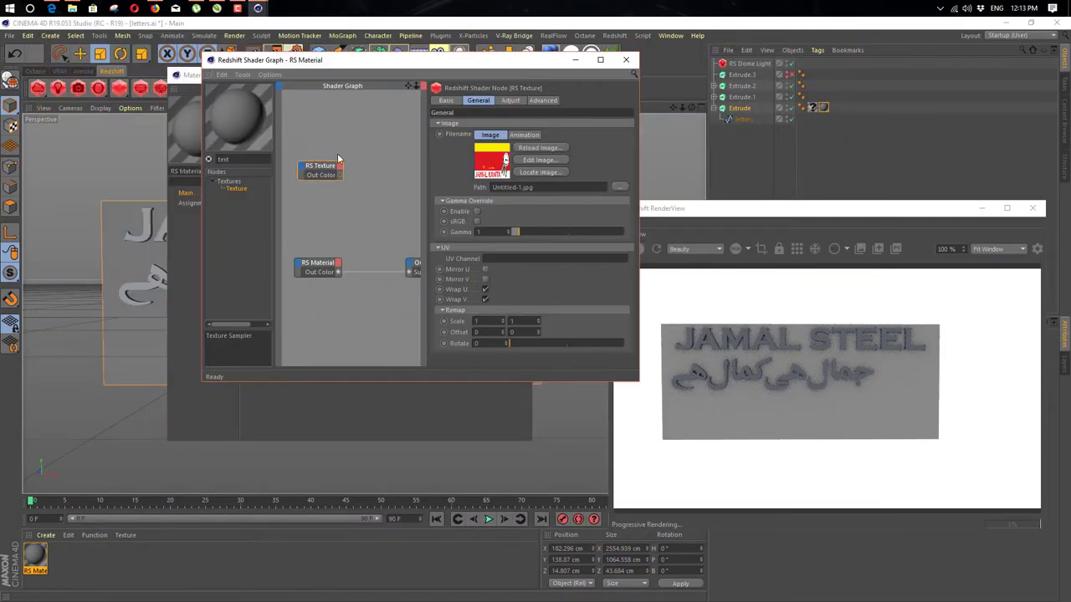
drag(297, 266, 298, 266)
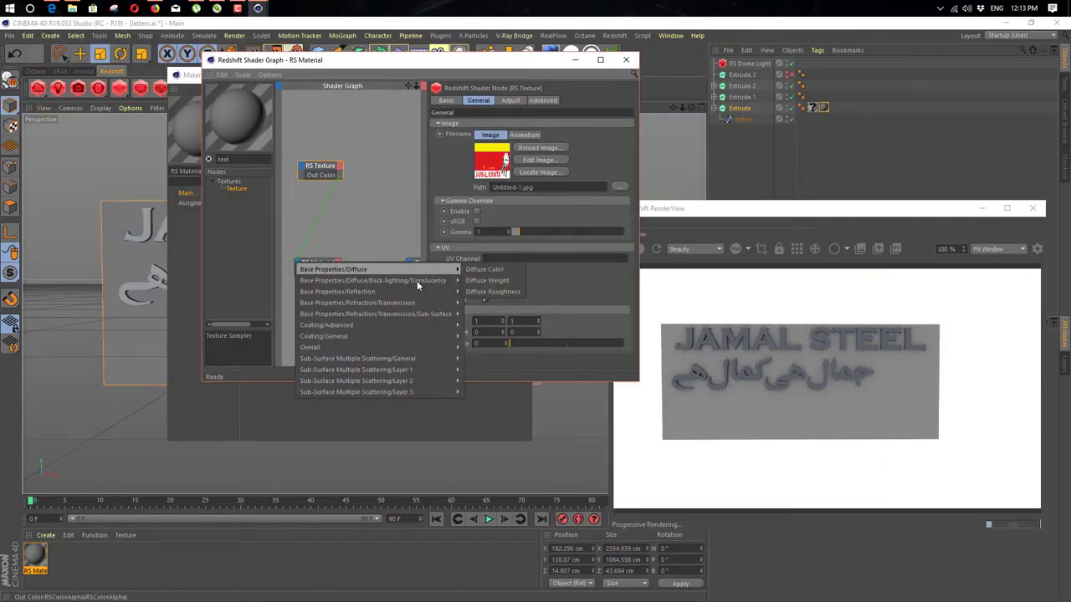
click(485, 270)
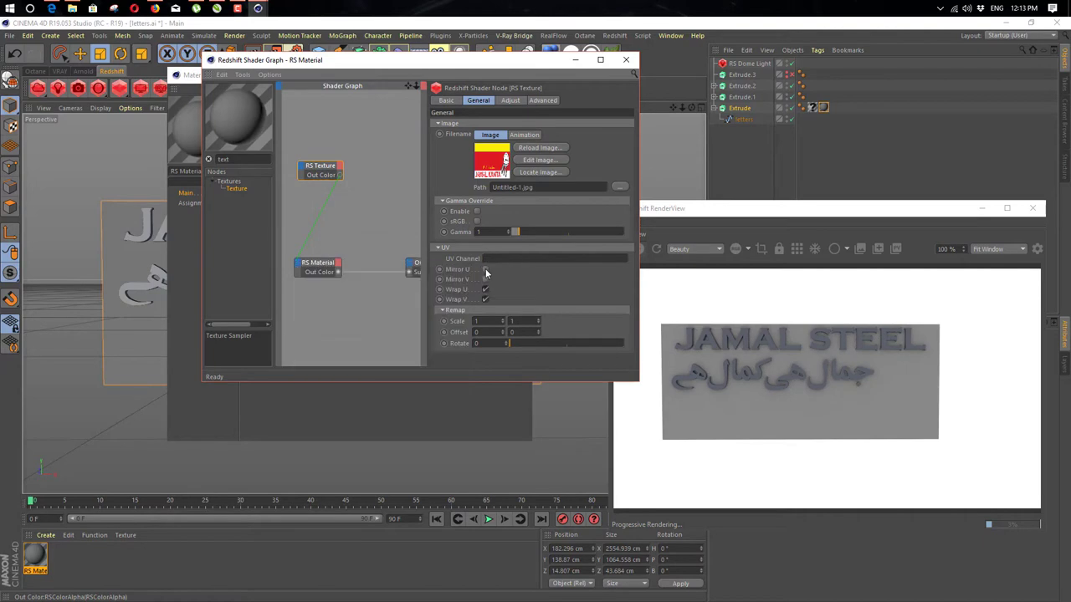
- Set the RS Material's reflection weight to 0.553 and roughness to 0.158, then close the shader graph and Material Editor
click(319, 265)
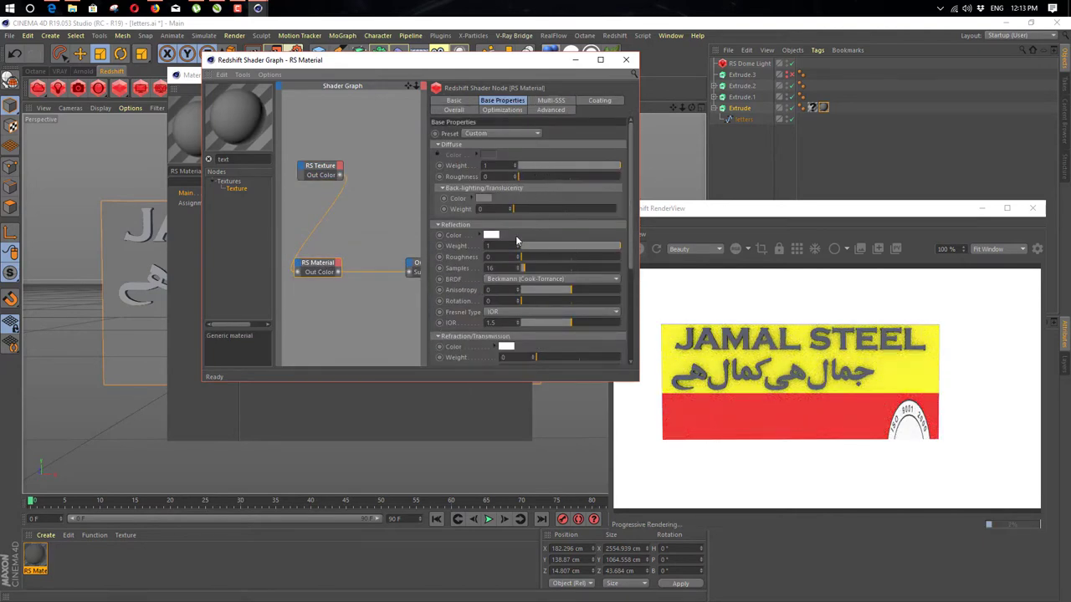
drag(567, 248, 535, 257)
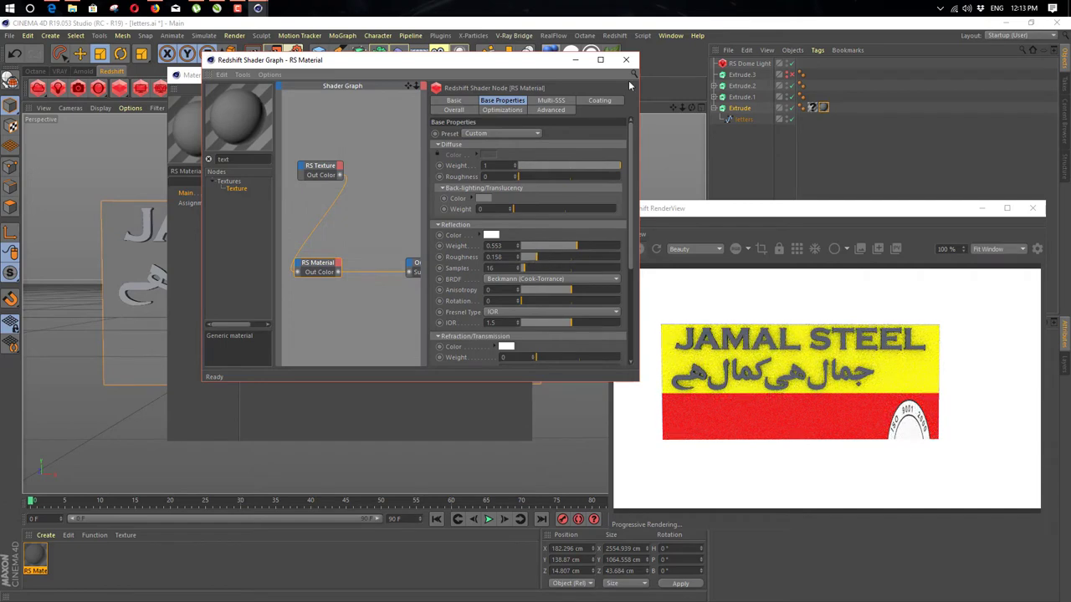
click(625, 61)
drag(377, 81, 558, 98)
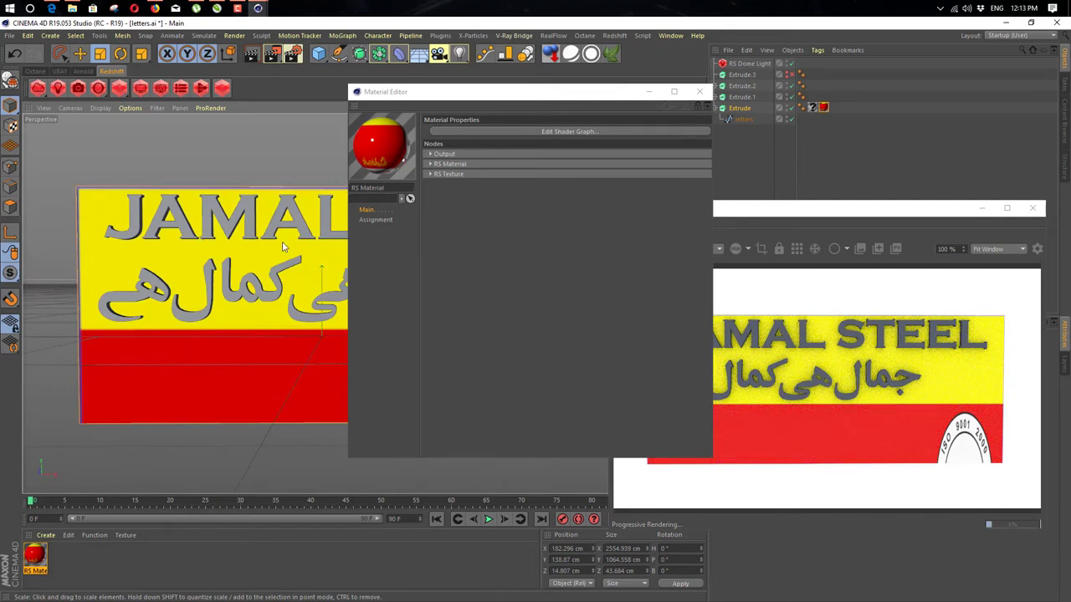
click(699, 91)
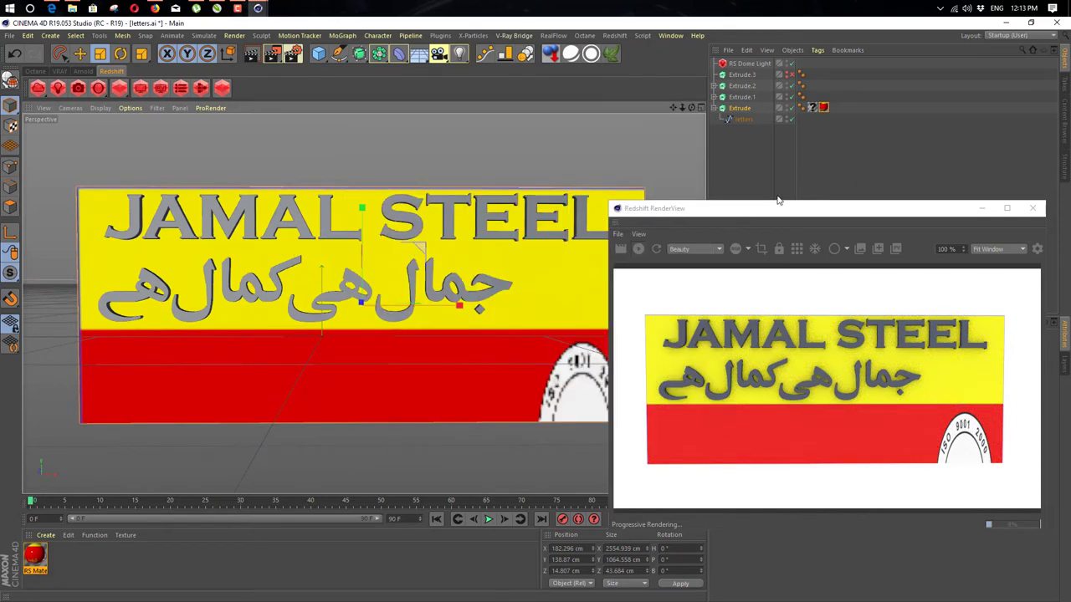
- Fit the image to the board by setting its texture tag to 0.97 Tiles U and 42% Length V
drag(820, 209, 847, 163)
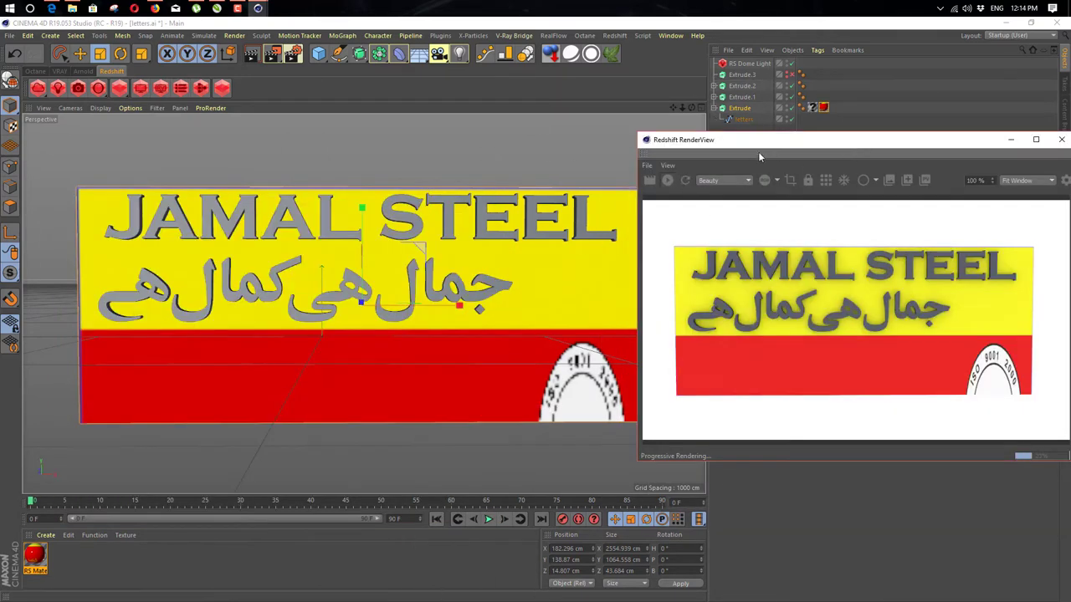
drag(740, 149, 311, 124)
click(823, 107)
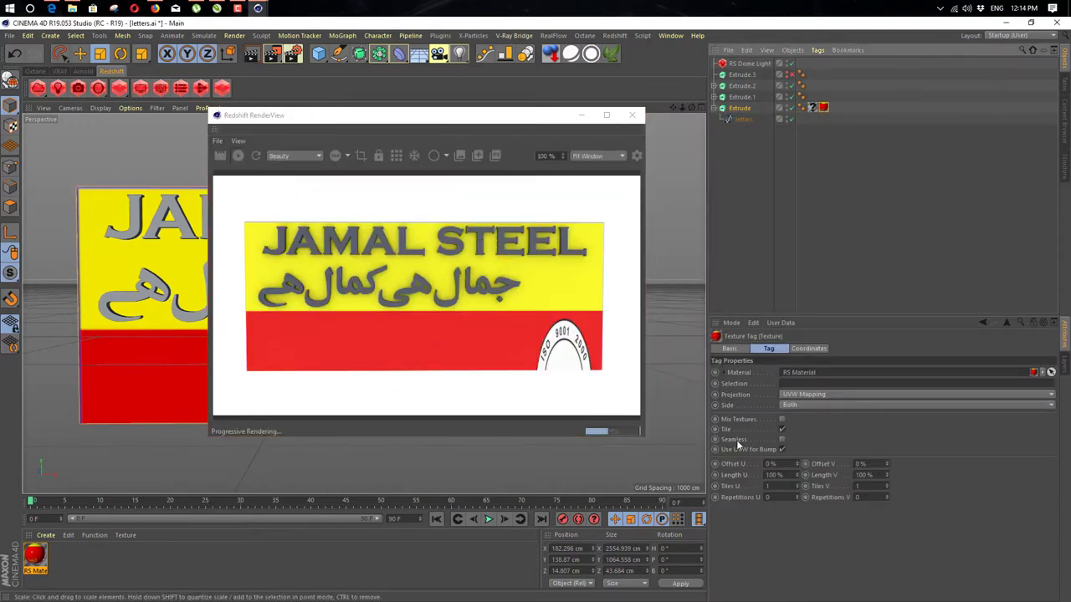
drag(796, 487, 783, 488)
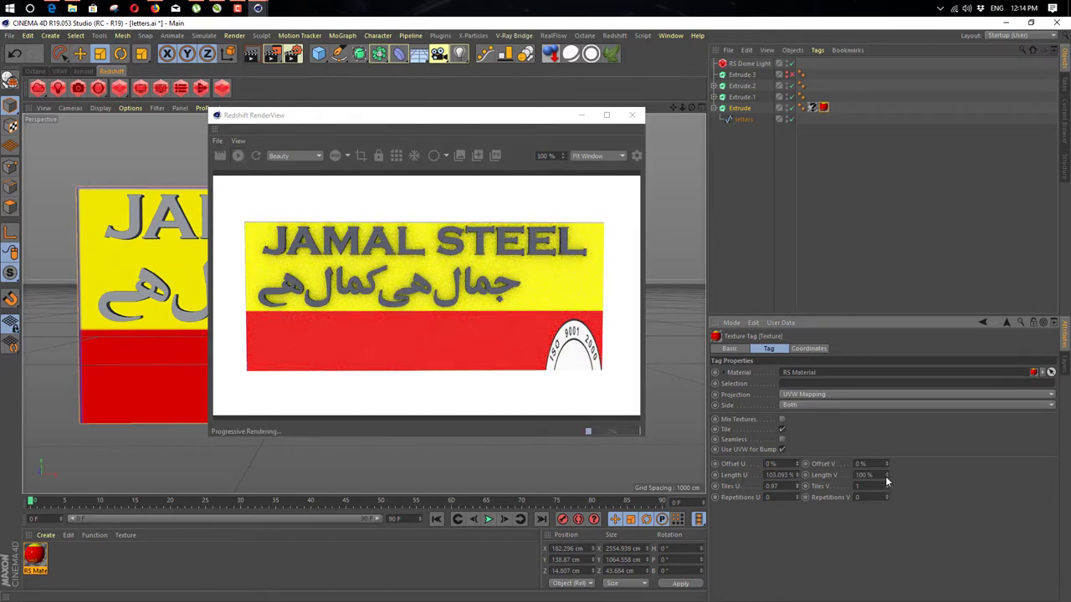
mouse_move(887, 481)
mouse_down()
mouse_move(913, 481)
mouse_move(887, 459)
mouse_move(886, 417)
mouse_move(888, 481)
mouse_up()
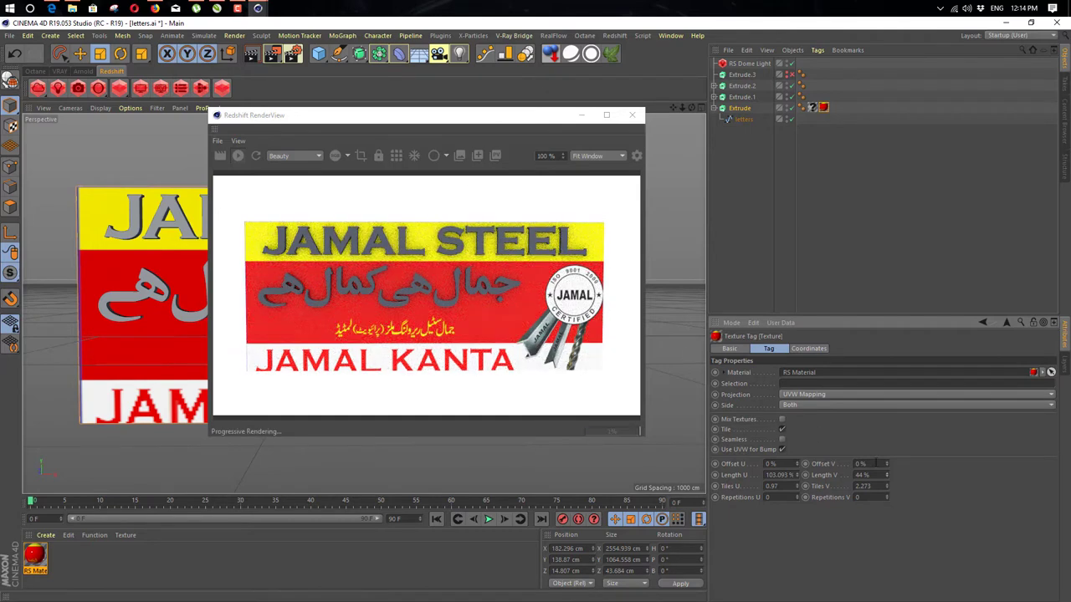
drag(891, 481, 887, 476)
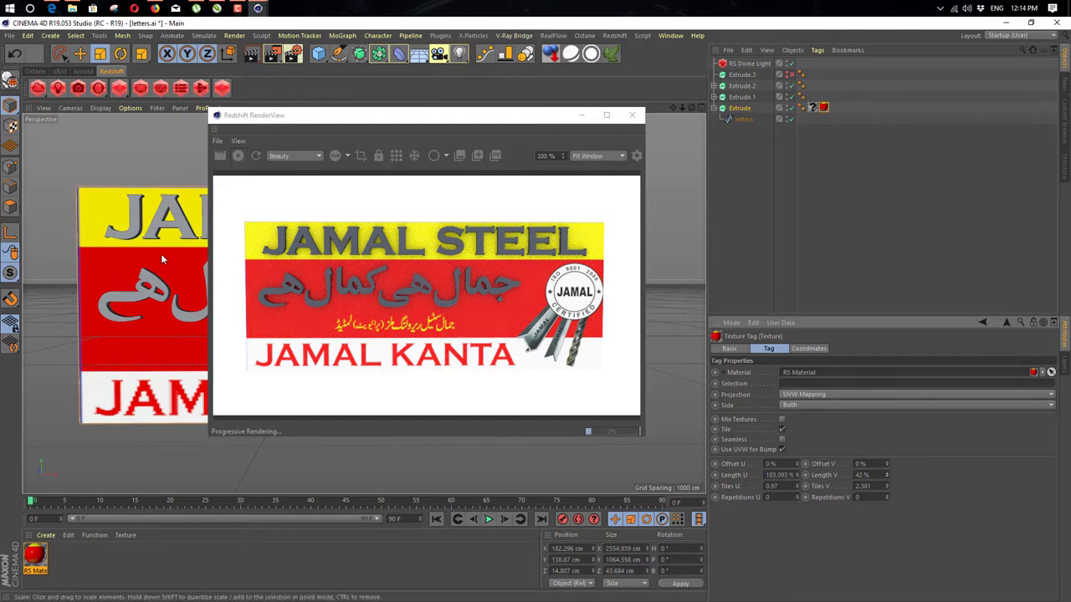
- Limit the sign board's red texture tag to selection C1 and check the board's side in the render preview
drag(388, 125, 696, 147)
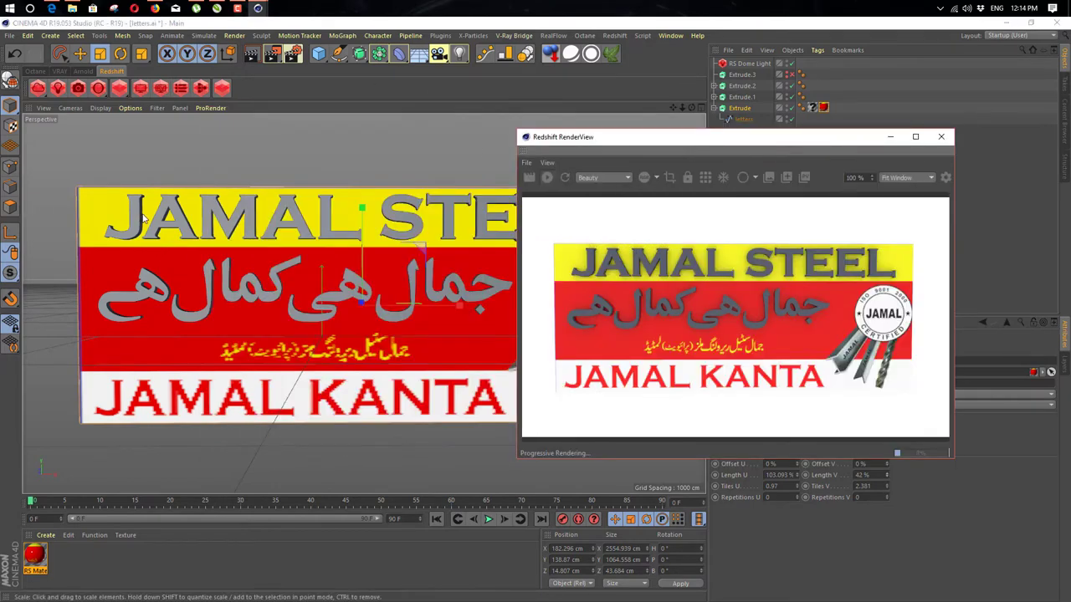
alt+drag(276, 209, 134, 219)
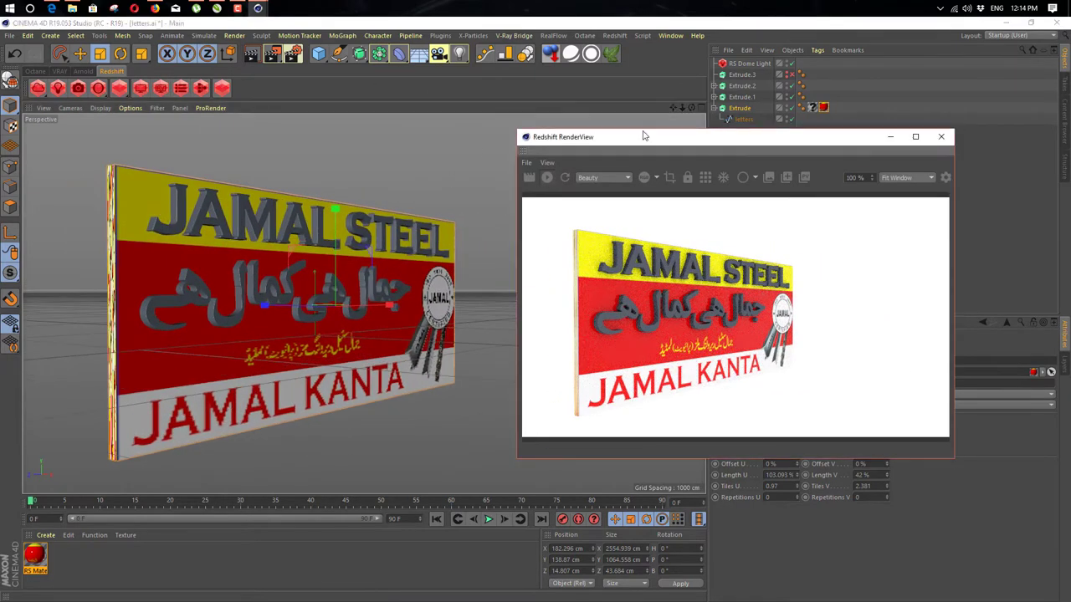
drag(661, 138, 260, 109)
click(801, 383)
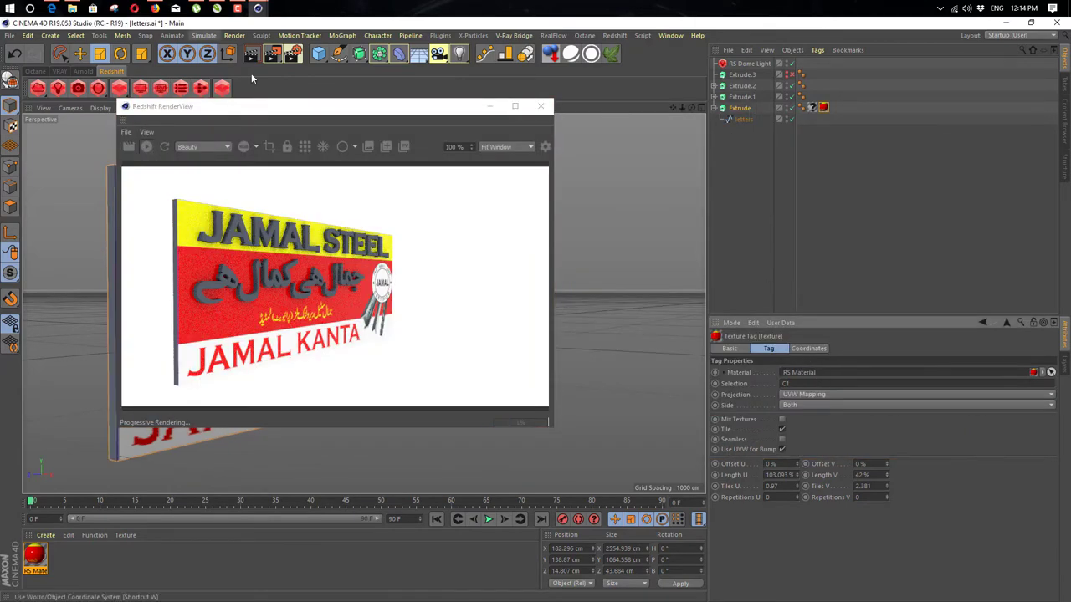
drag(318, 106, 624, 123)
alt+drag(170, 184, 134, 198)
alt+drag(203, 206, 172, 206)
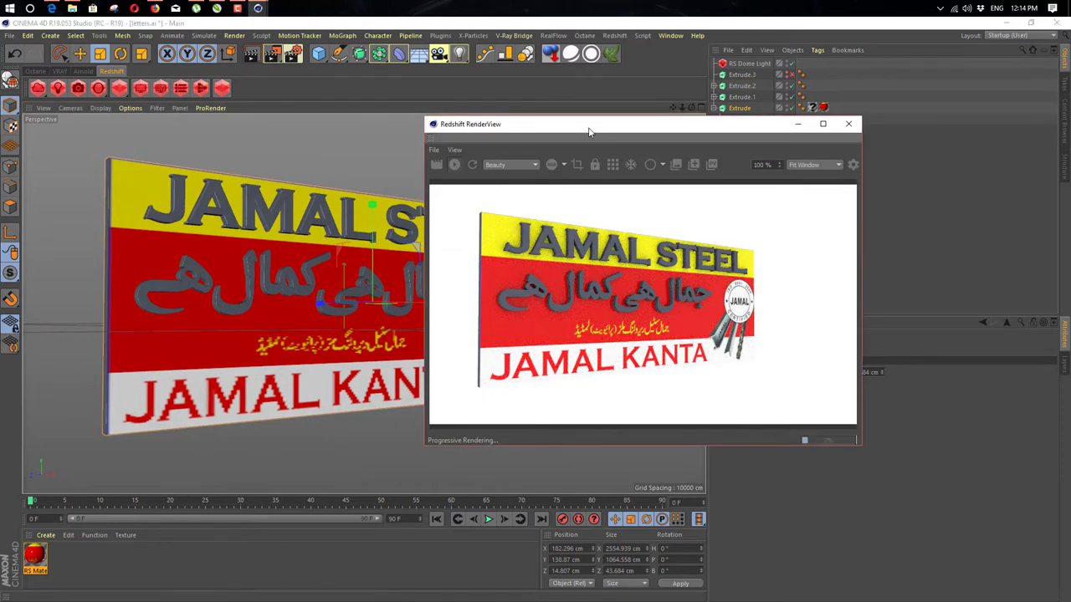
- Create a new Redshift material and apply it to the JAMAL STEEL letters
drag(591, 126, 376, 164)
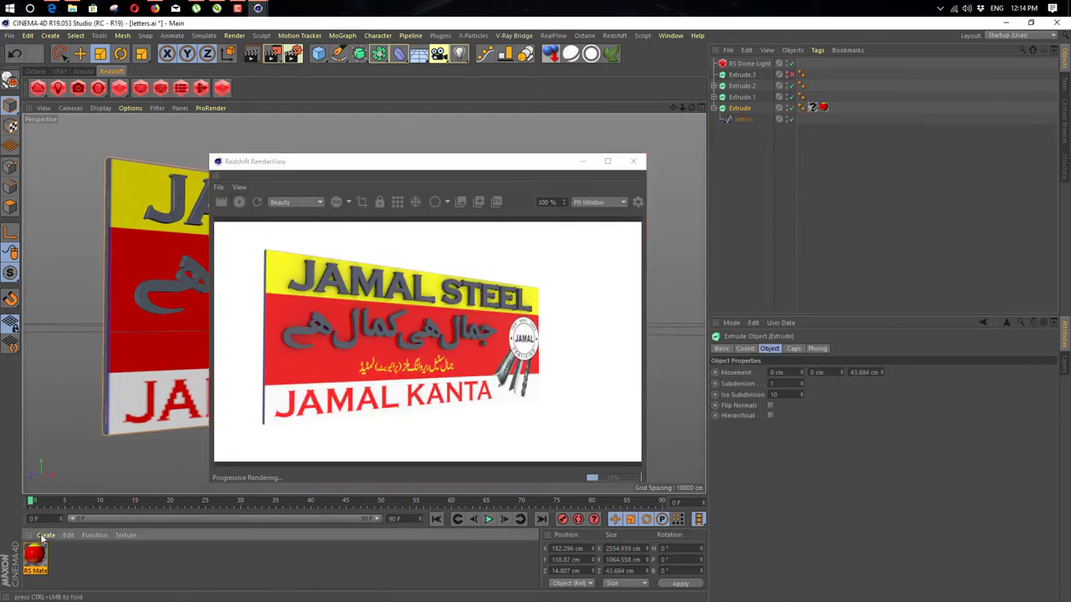
click(68, 535)
mouse_move(46, 535)
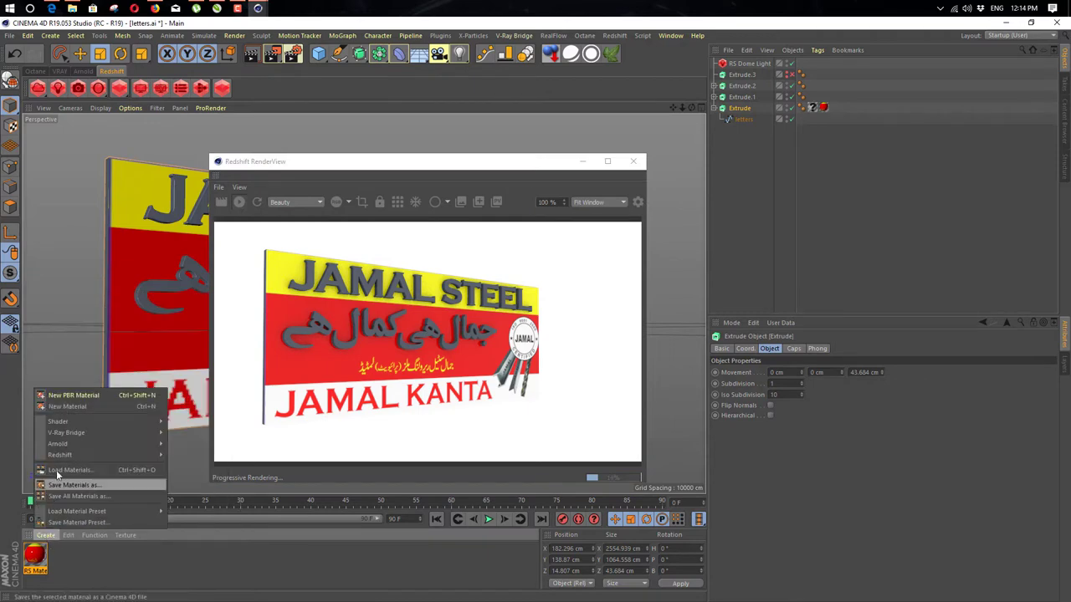
mouse_move(187, 454)
click(227, 454)
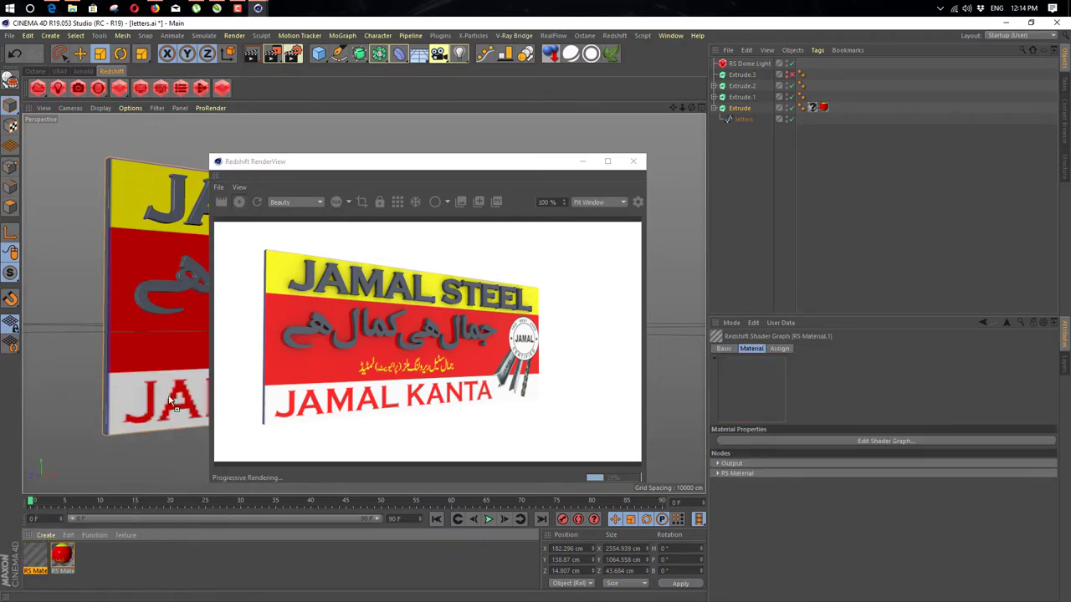
drag(176, 221, 173, 216)
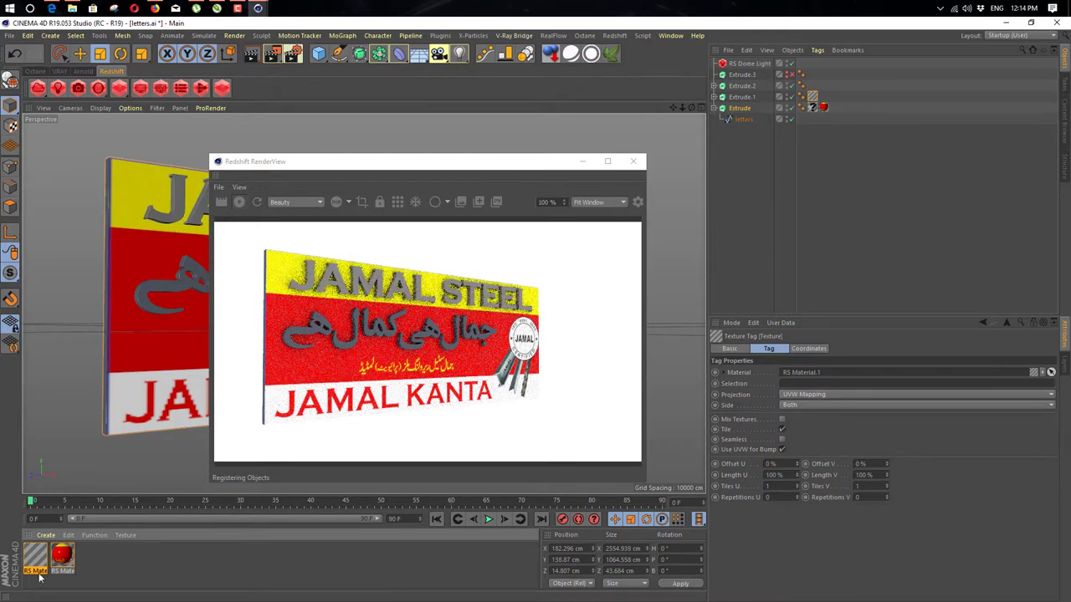
- Rename the new Redshift material Blue and the sign board's textured material Back
text(Blue)
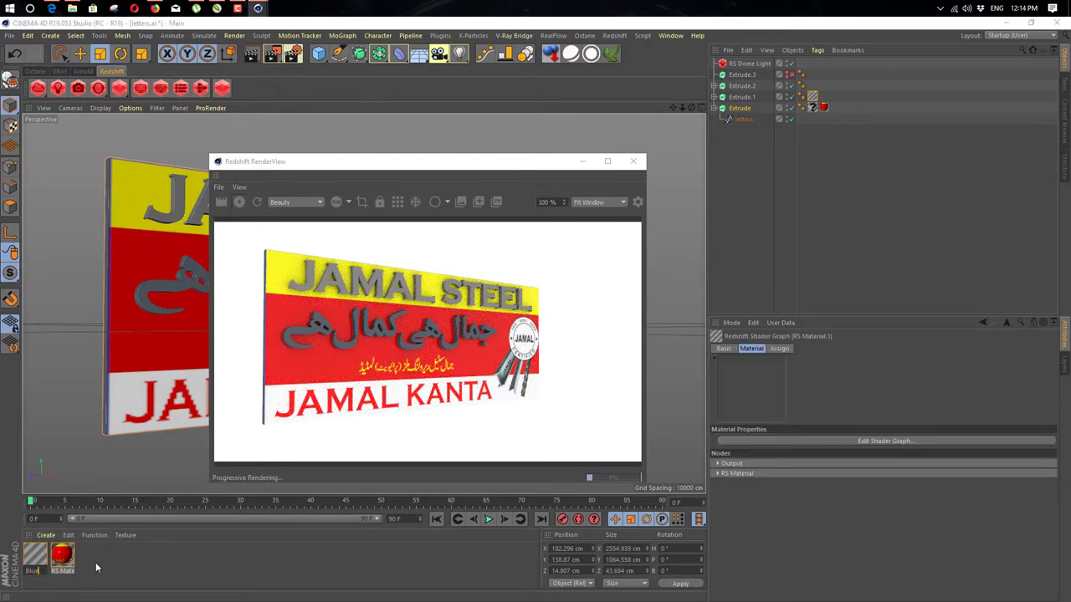
key(Return)
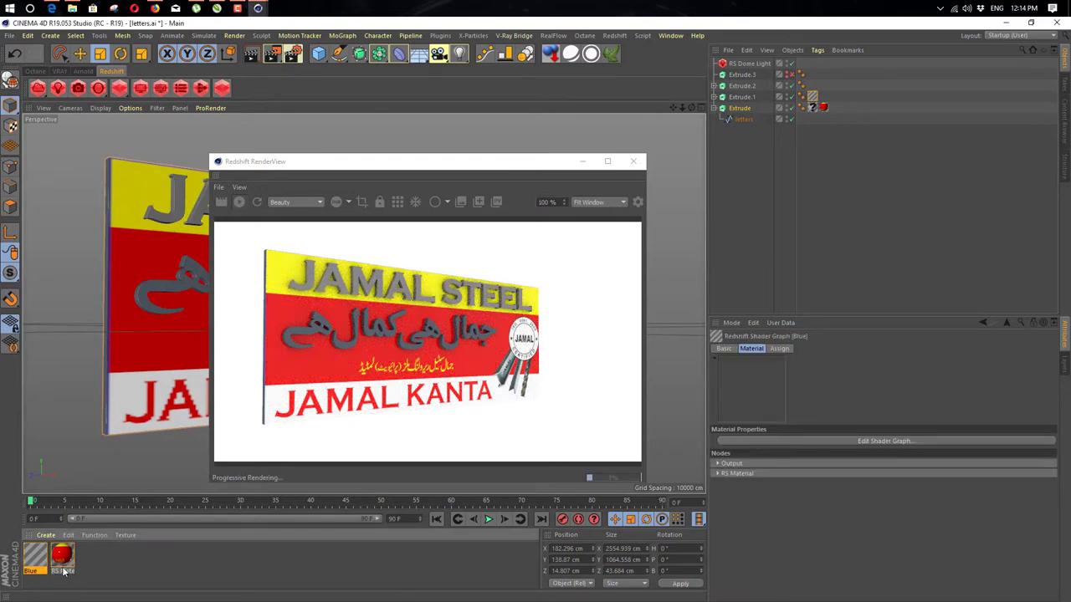
double_click(64, 568)
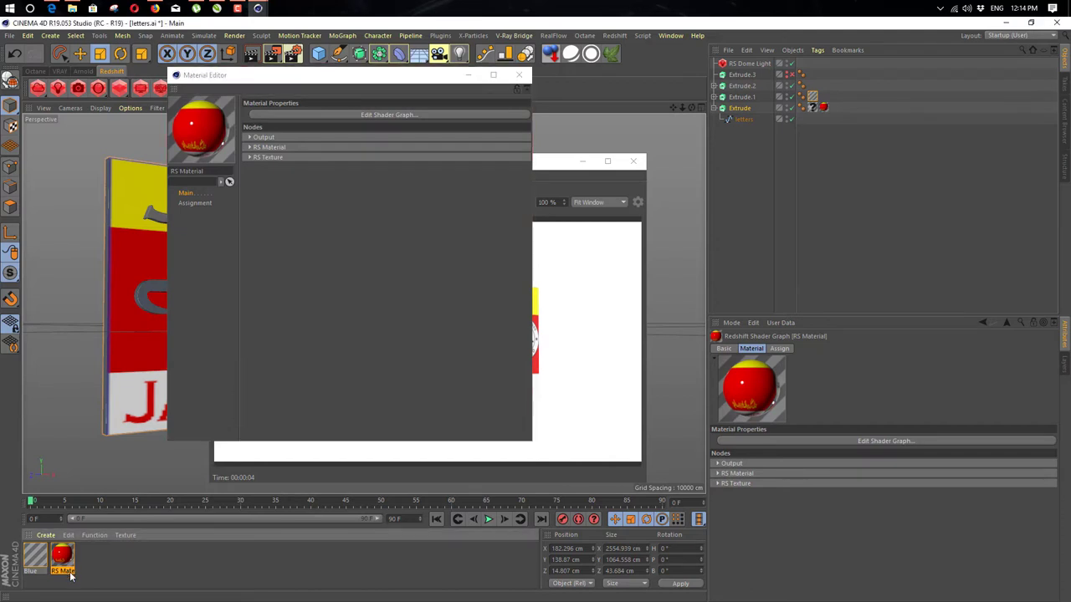
double_click(64, 570)
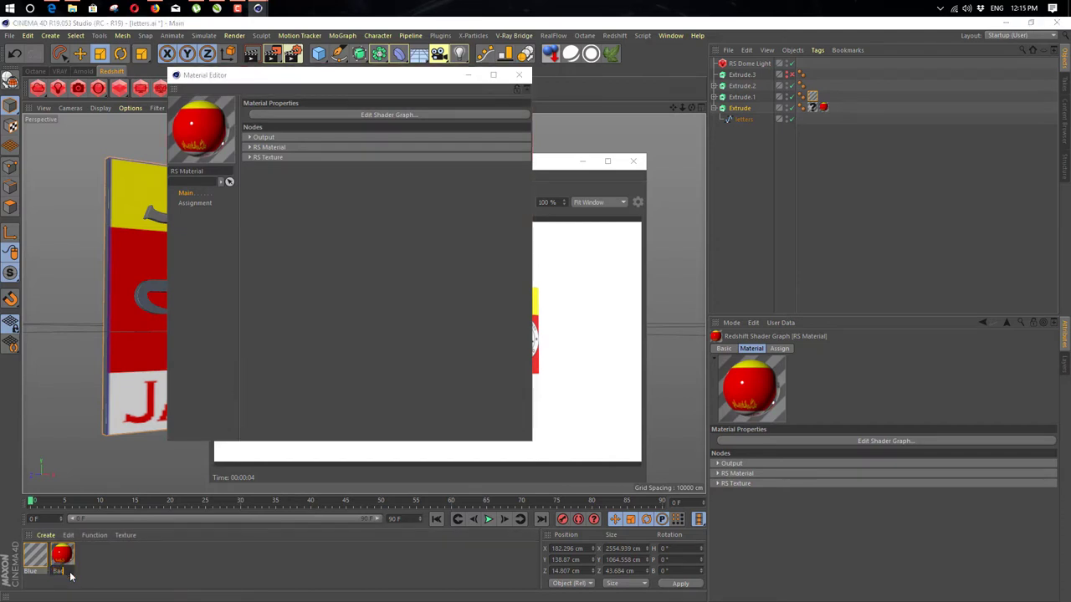
text(Back)
key(Return)
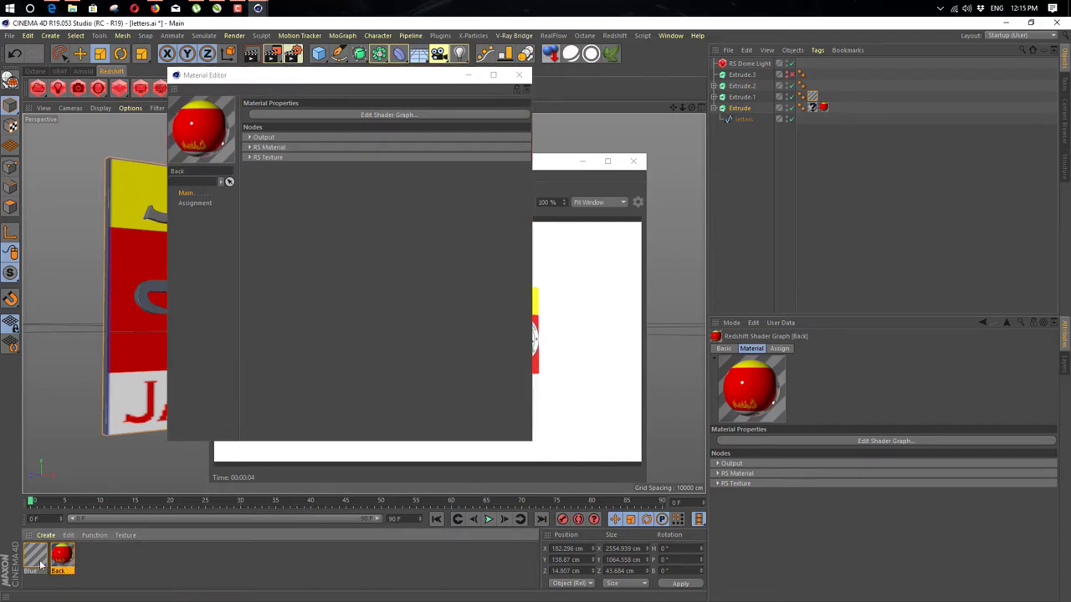
- Duplicate the Blue material and name the copy WHite
ctrl+drag(56, 562, 58, 564)
double_click(61, 571)
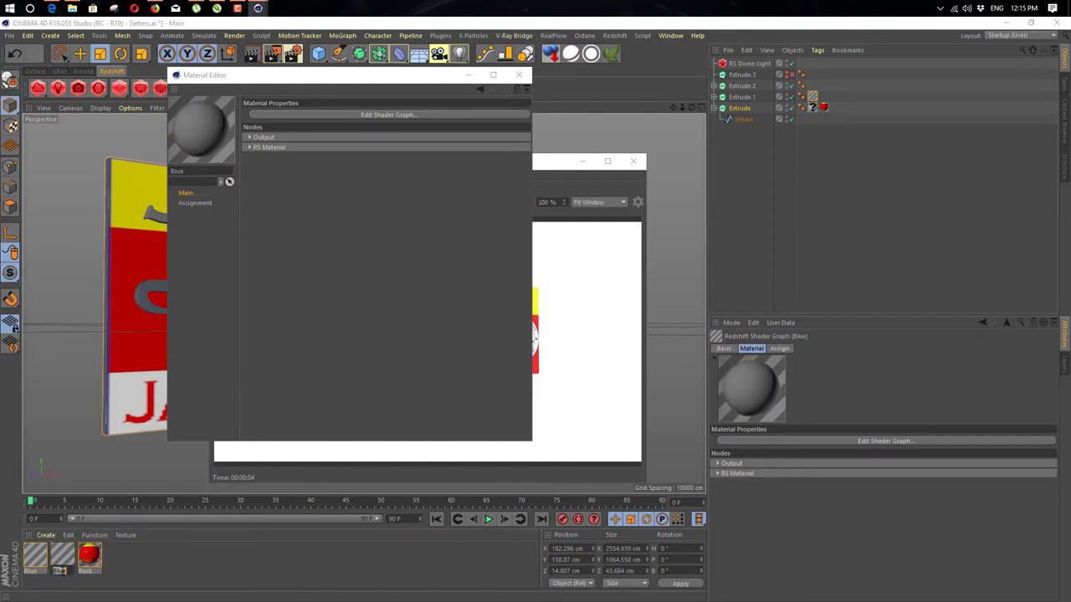
text(WHite)
key(Return)
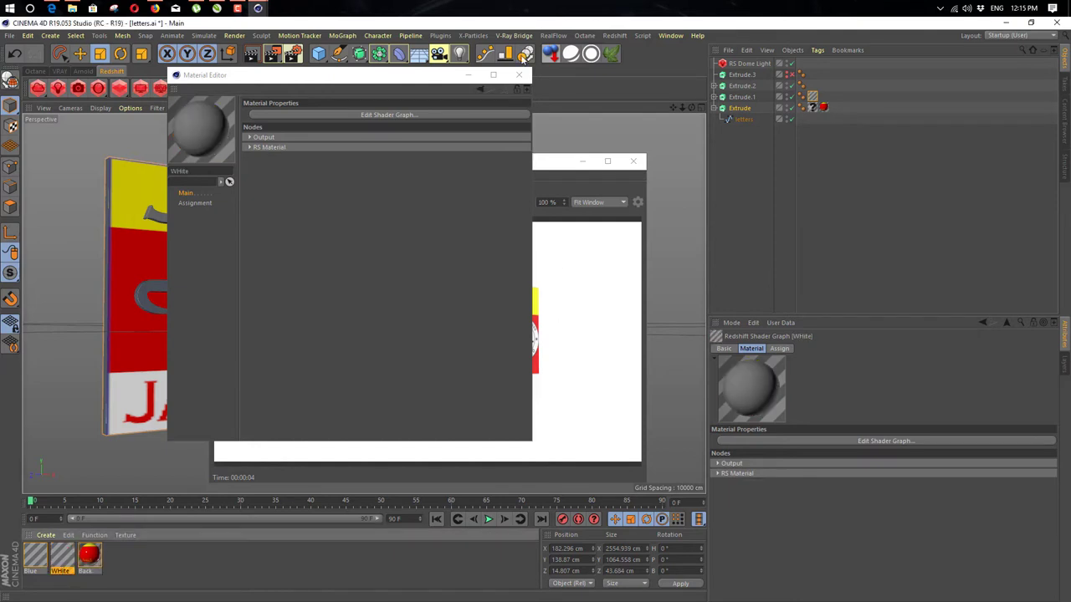
- Set the WHite material's diffuse color to pure white (V 100%) and apply it to the raised Urdu lettering
drag(377, 75, 825, 103)
click(693, 173)
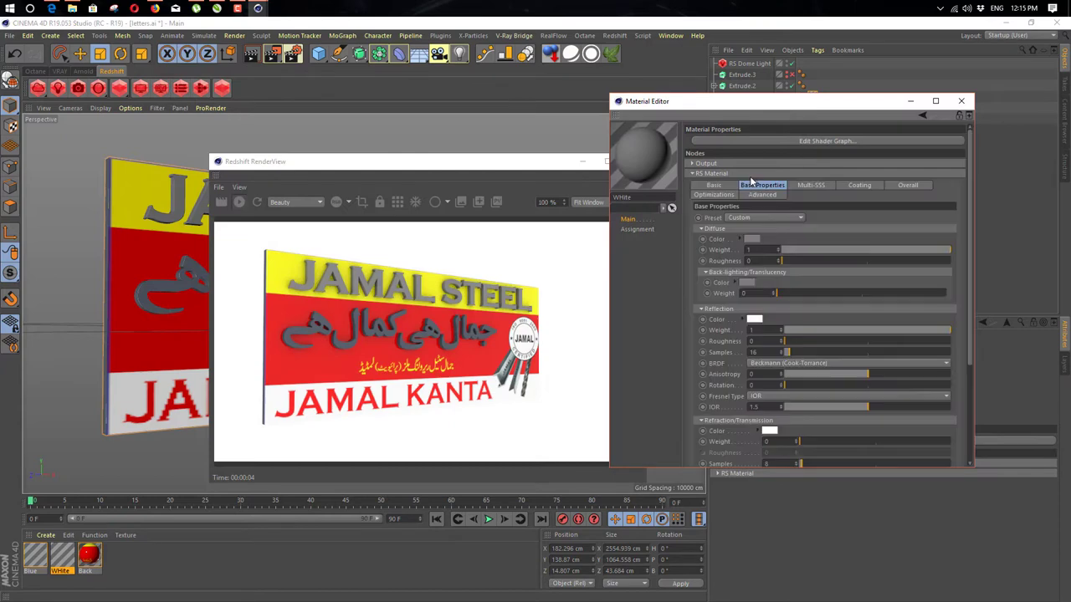
click(752, 240)
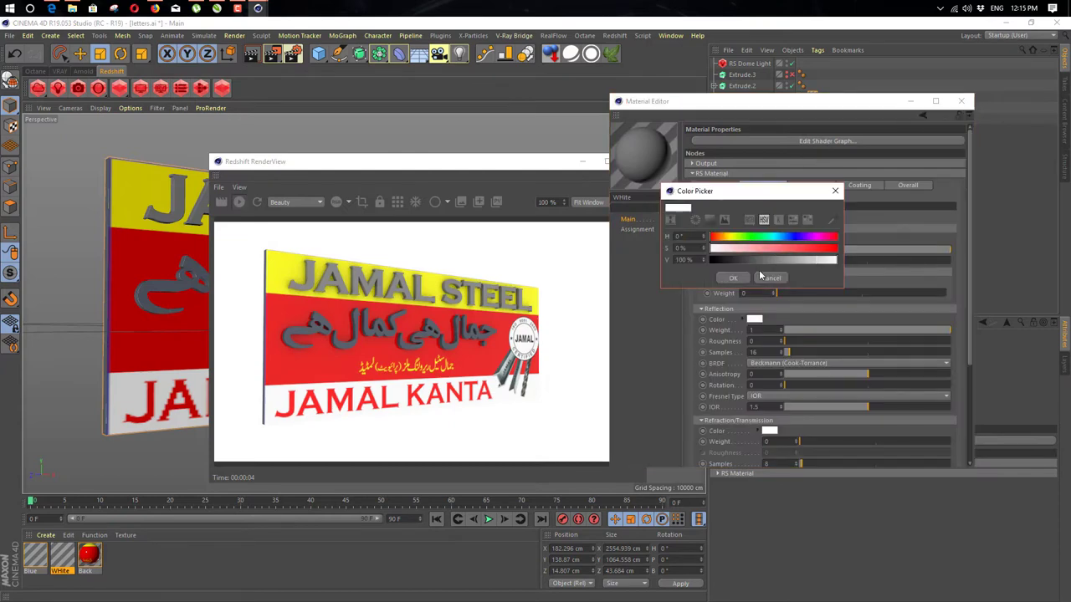
click(762, 277)
click(961, 101)
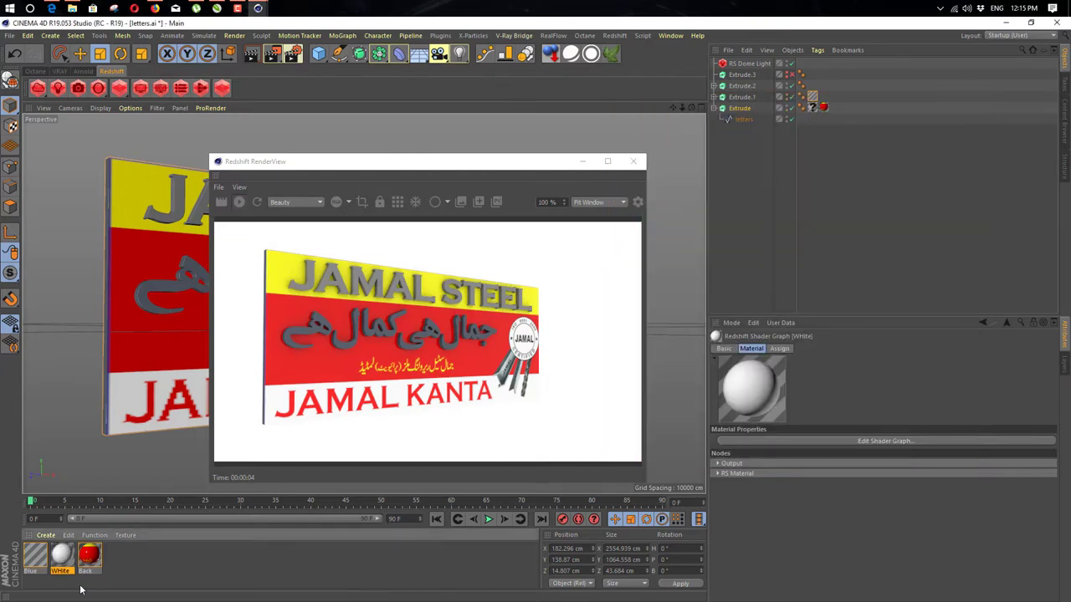
drag(68, 536, 160, 292)
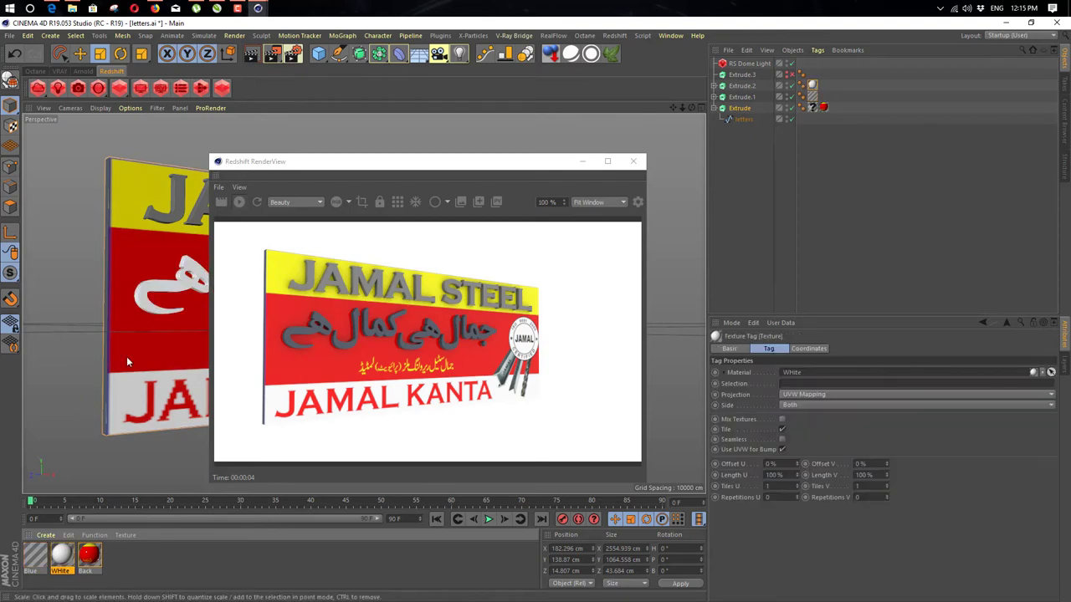
drag(438, 167, 600, 144)
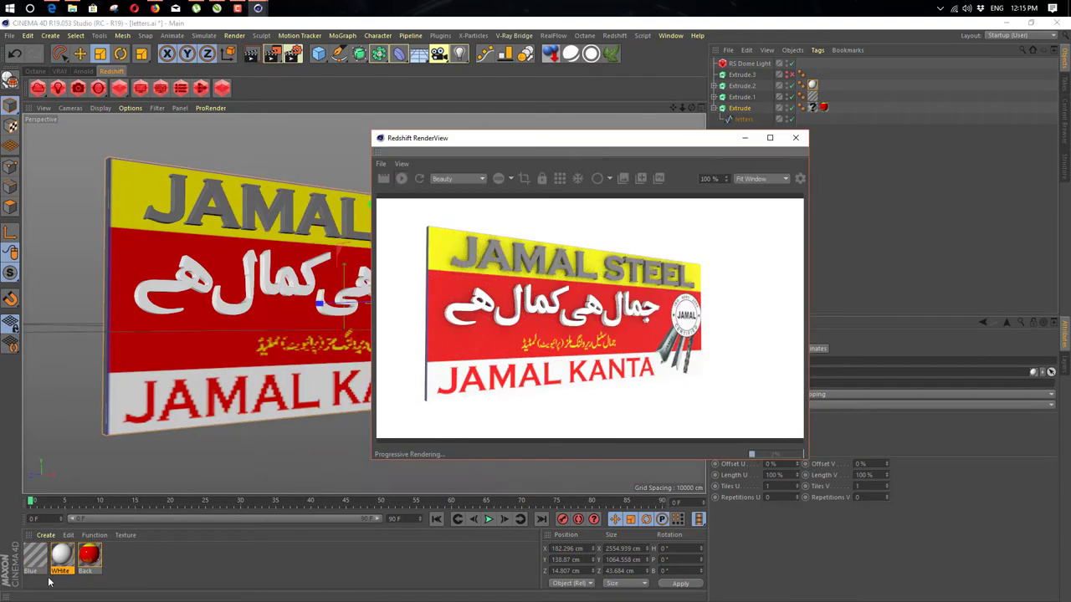
- Set the Blue material's diffuse color to a fully saturated blue and reapply it to the JAMAL STEEL letters
click(37, 558)
double_click(36, 558)
click(283, 148)
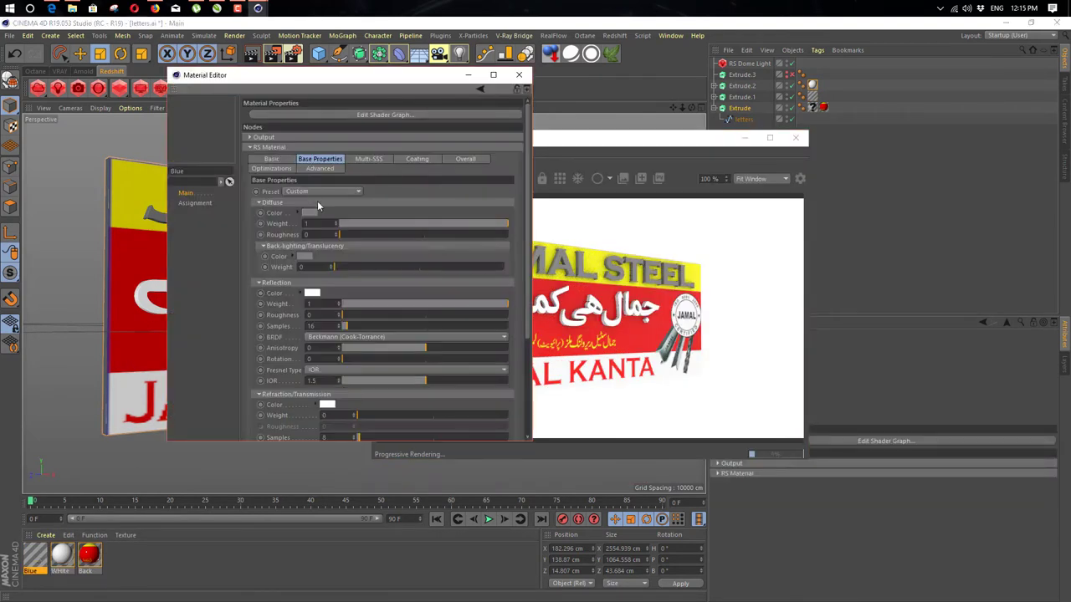
click(317, 201)
click(351, 211)
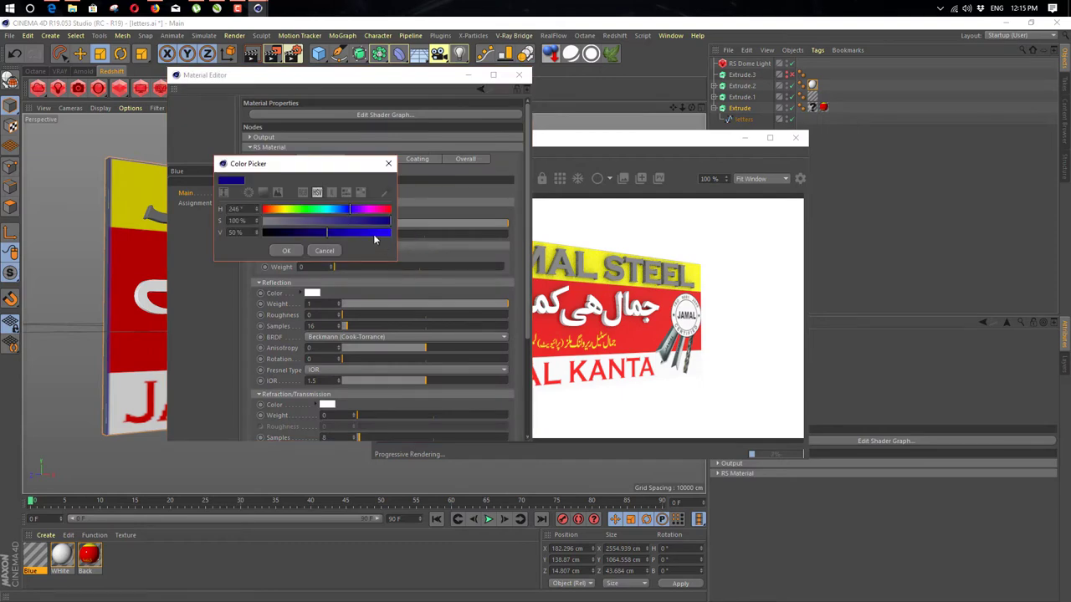
click(295, 250)
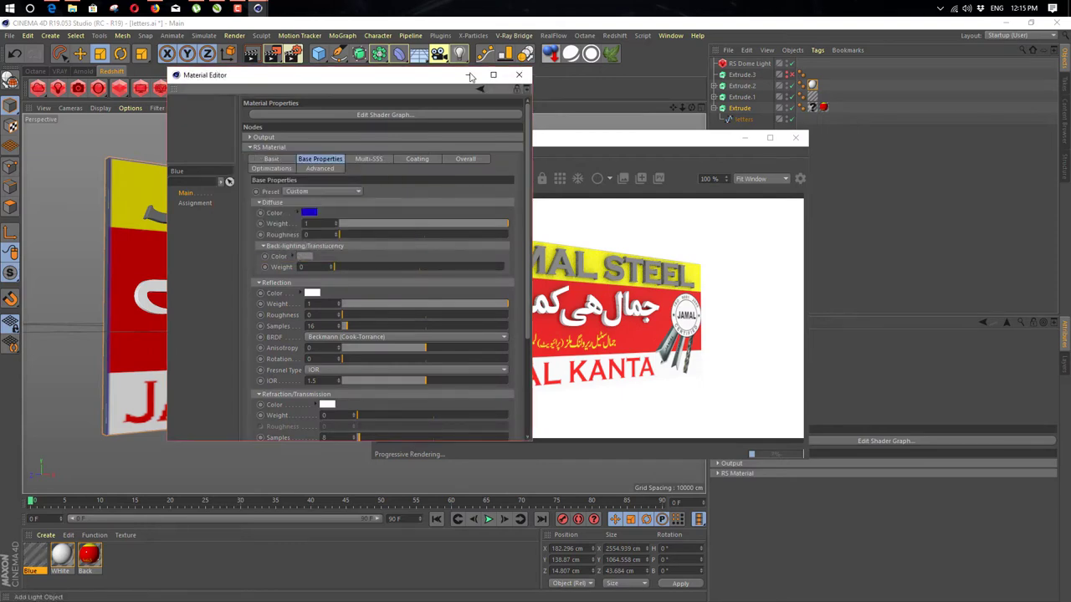
click(520, 77)
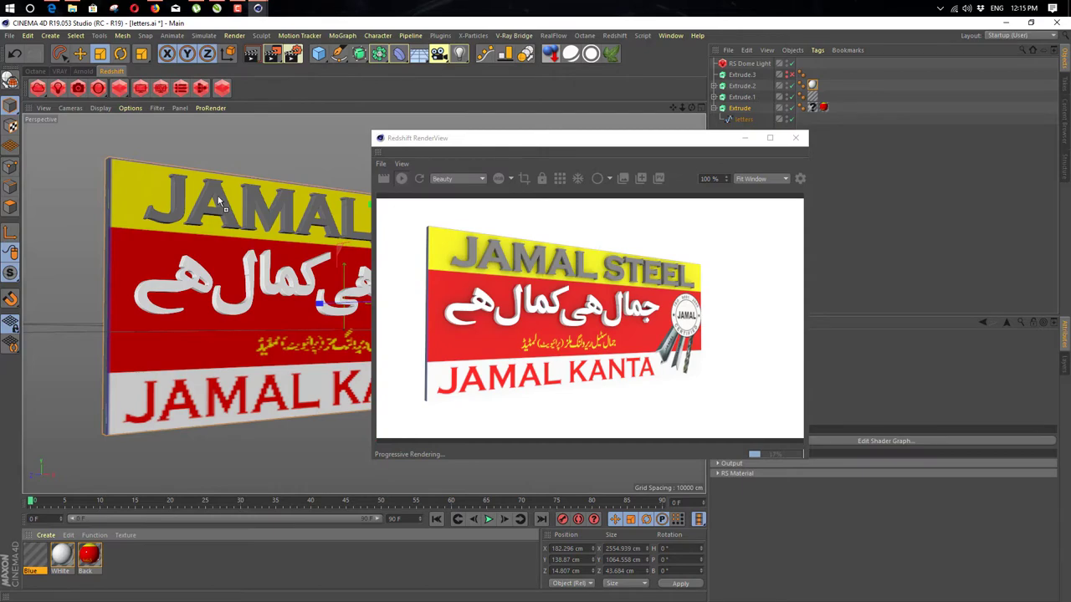
drag(217, 196, 219, 193)
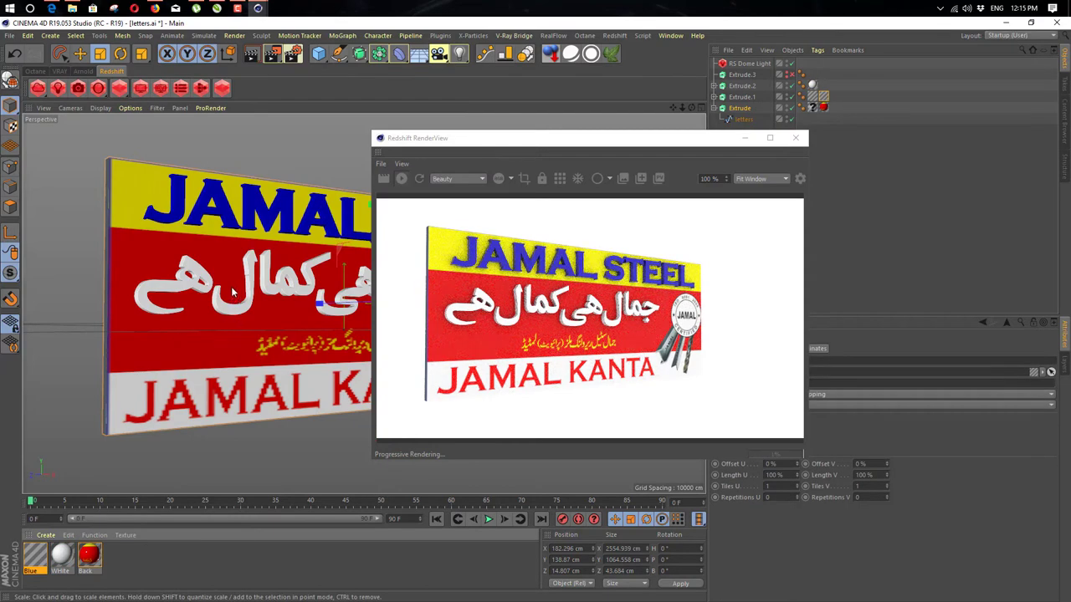
- Examine the coloured lettering on the sign from the front and closer up in the viewport and render preview
alt+drag(223, 297, 253, 324)
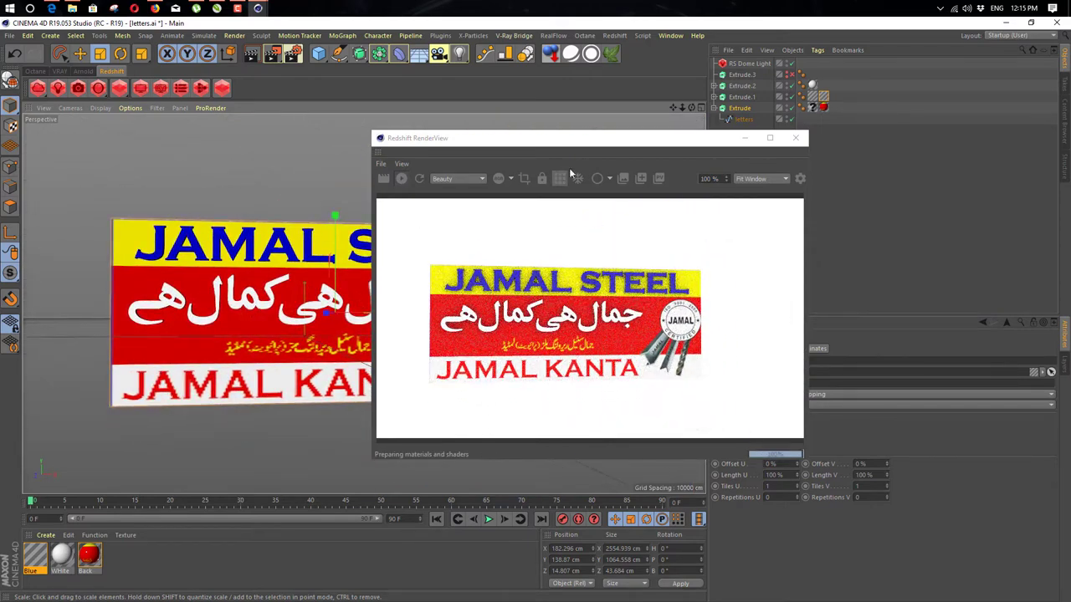
click(488, 144)
drag(499, 138, 557, 207)
scroll(239, 287, up, 2)
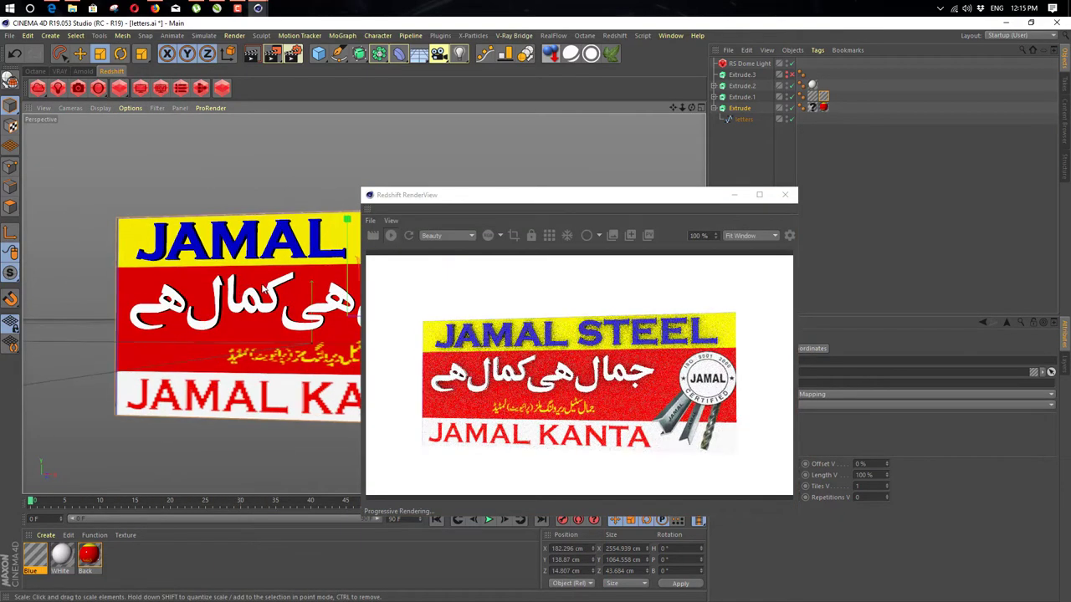
alt+middle_drag(273, 288, 238, 291)
scroll(240, 293, up, 1)
scroll(241, 289, up, 4)
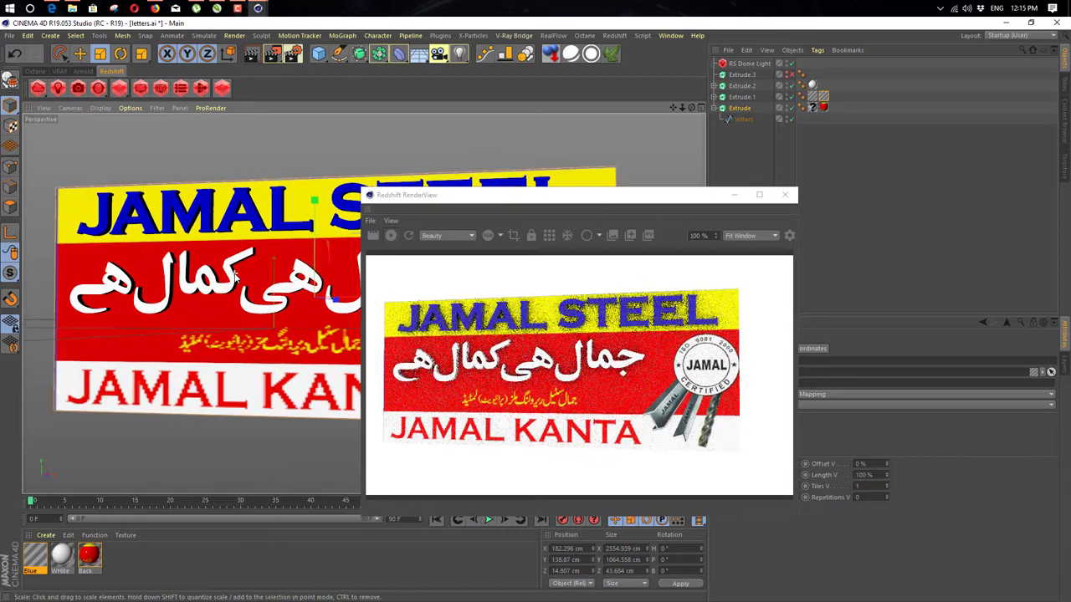
drag(635, 195, 414, 283)
- Add an HDRI Link tag to the RS Dome Light and delete the disabled Extrude.3 object
right_click(762, 66)
click(789, 288)
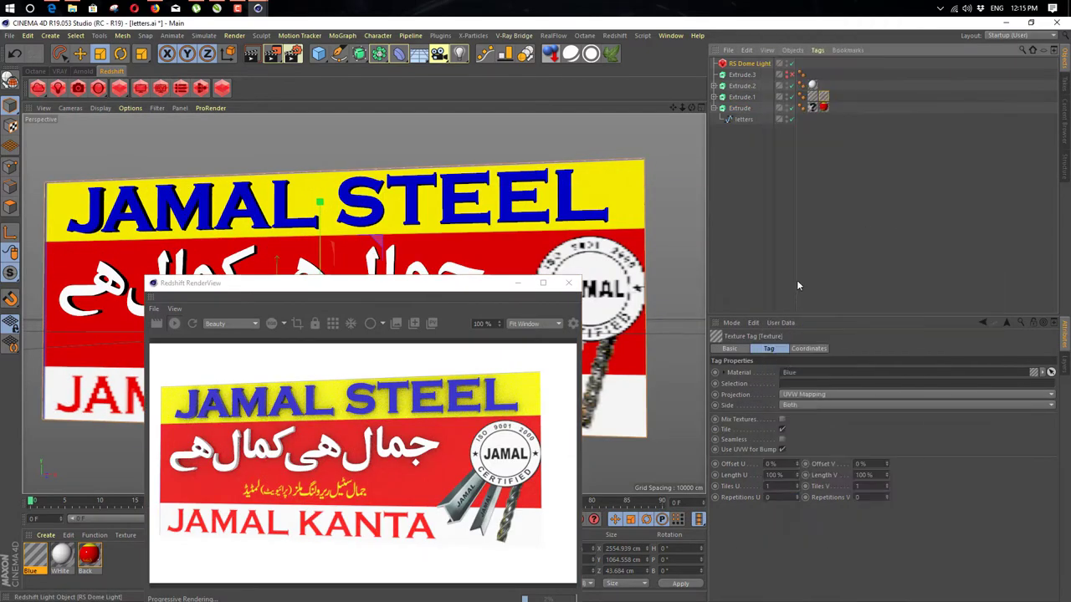
click(748, 75)
key(Delete)
- Launch the HDRI browser from the dome light's HDRI Link tag and try HDRI STUDIO vol2 005, ending on the blue Pro Studios HDRI
click(757, 65)
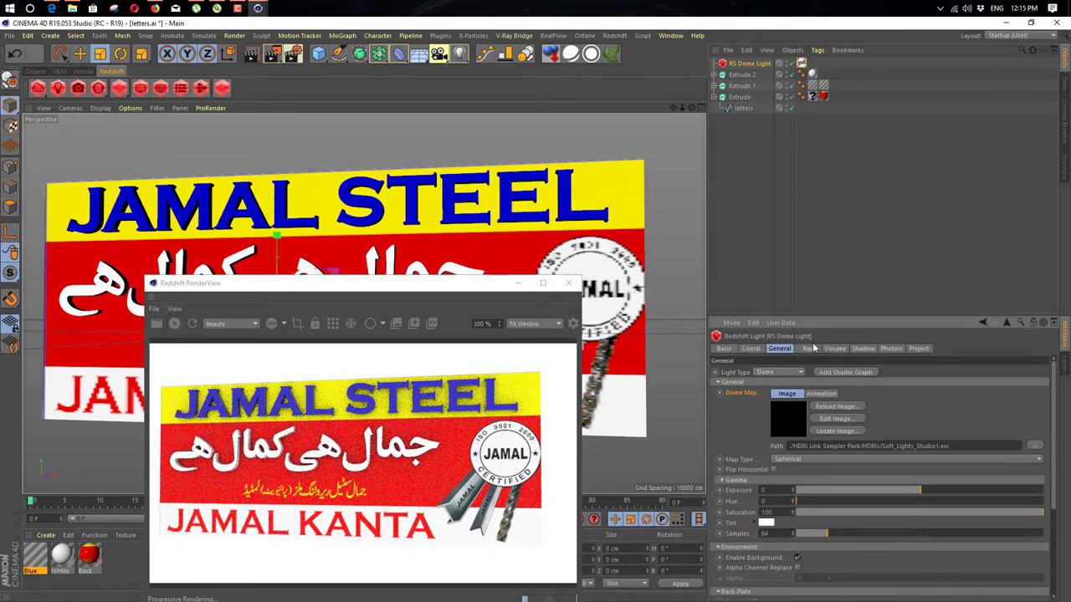
click(801, 63)
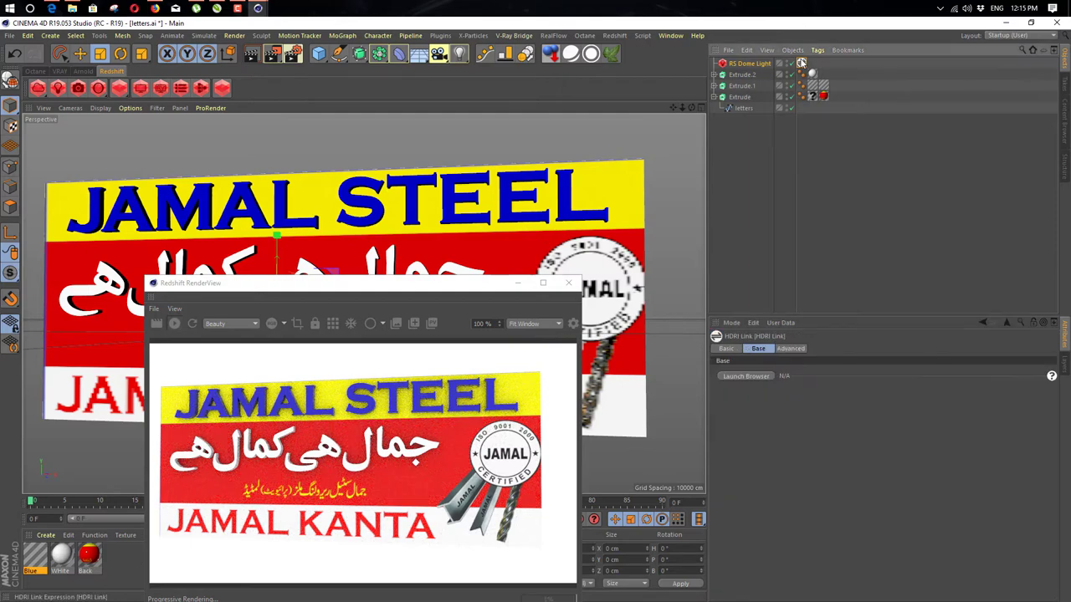
click(741, 374)
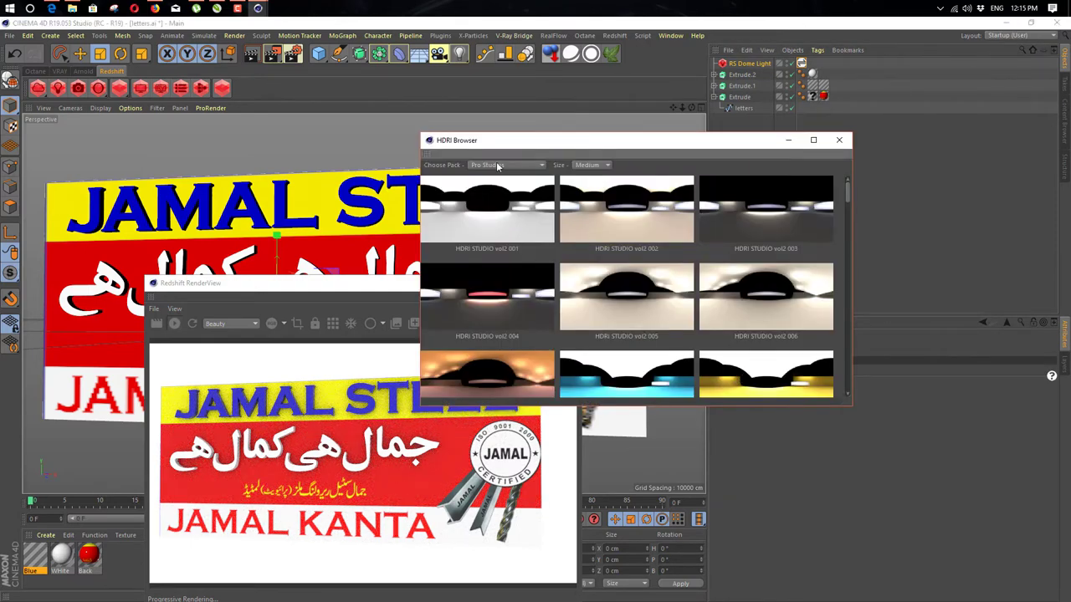
drag(547, 150, 722, 107)
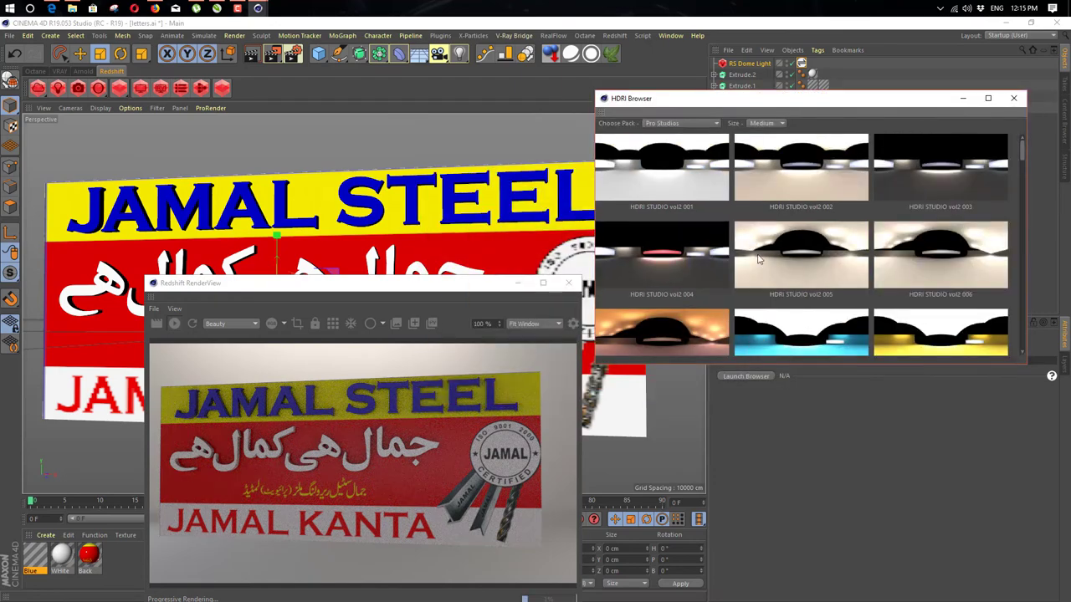
click(758, 260)
click(810, 326)
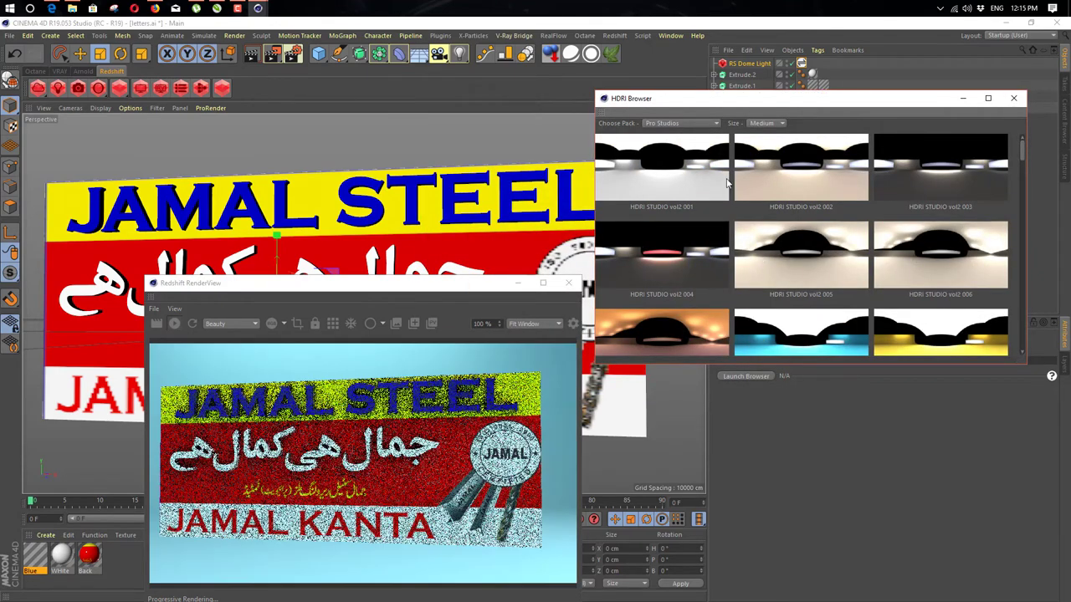
- Switch the HDRI pack to European Holiday, try Church Entrance and an outdoor sky HDRI, and settle on Botanical Gardens 1
click(694, 123)
click(690, 146)
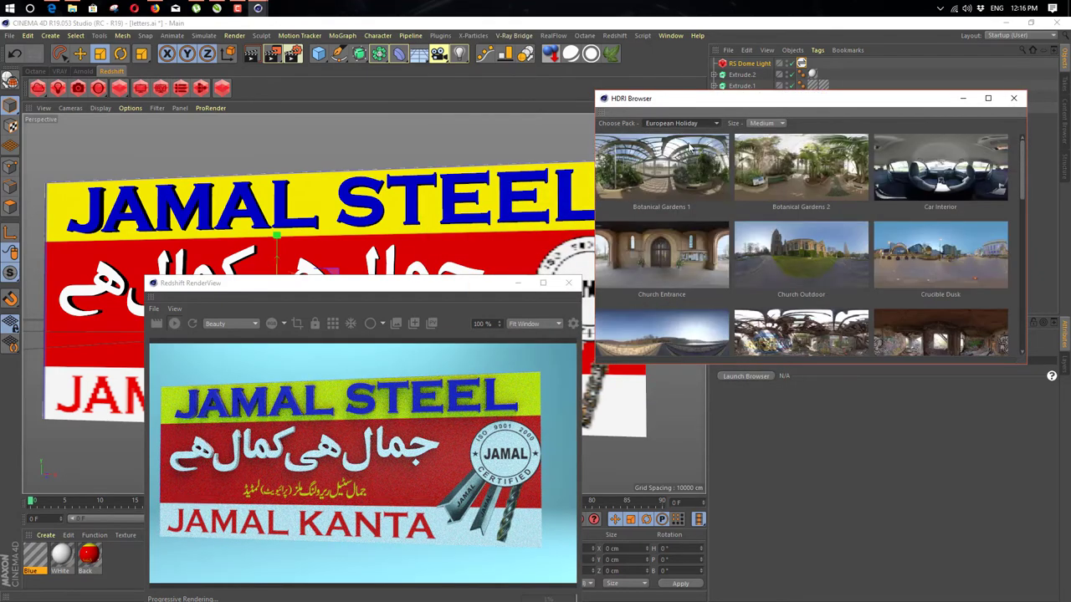
click(667, 265)
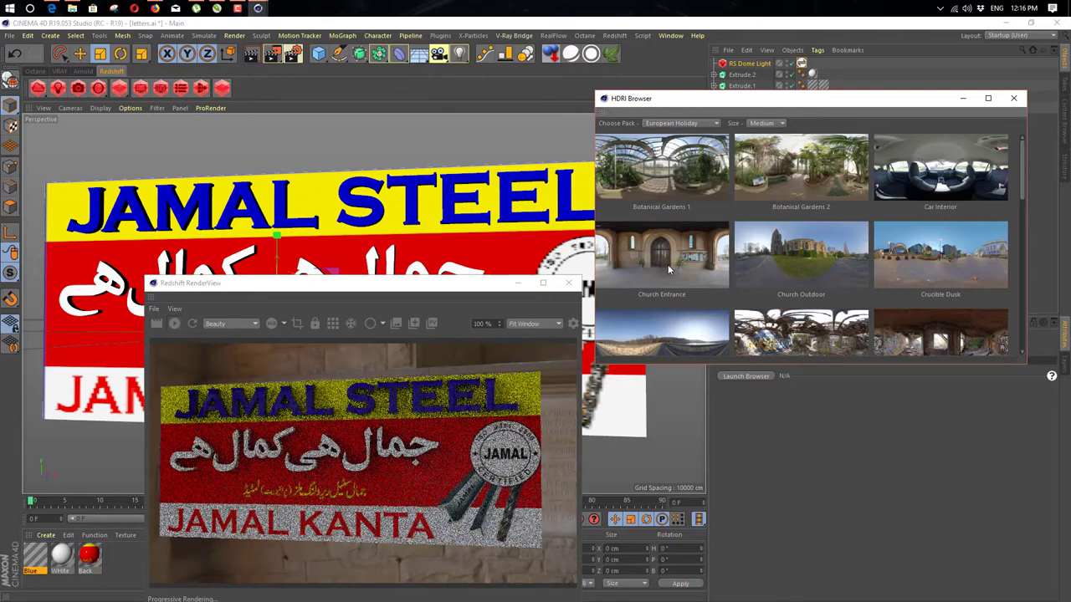
click(693, 336)
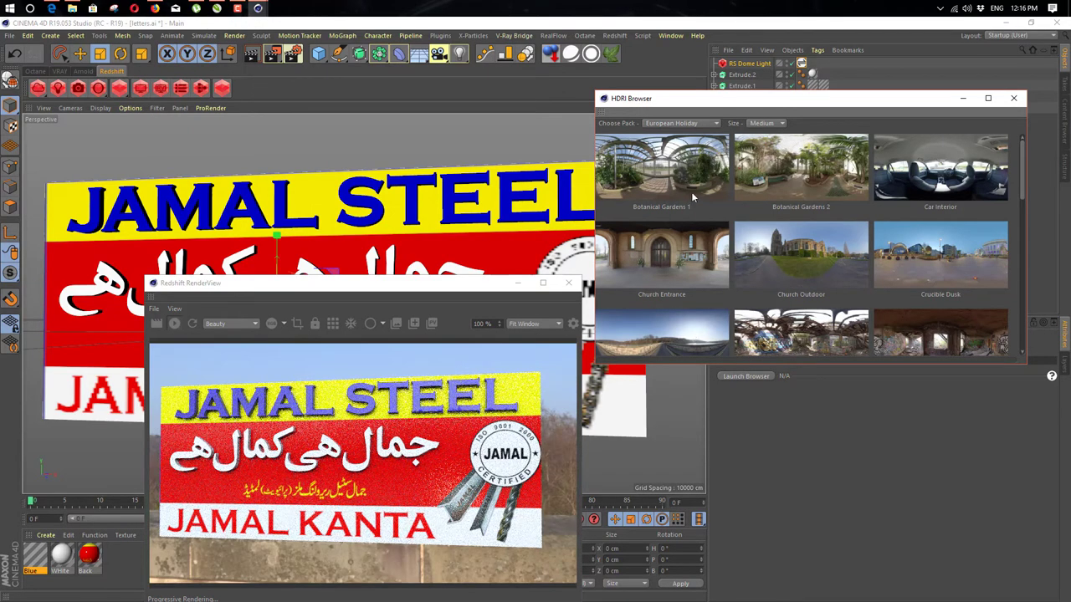
click(697, 185)
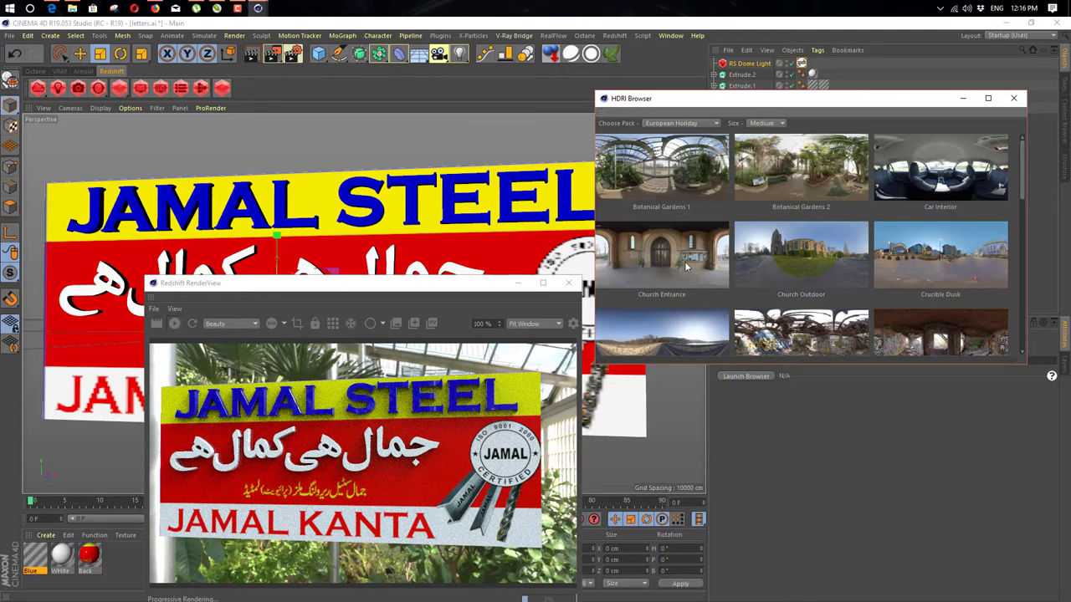
click(1013, 99)
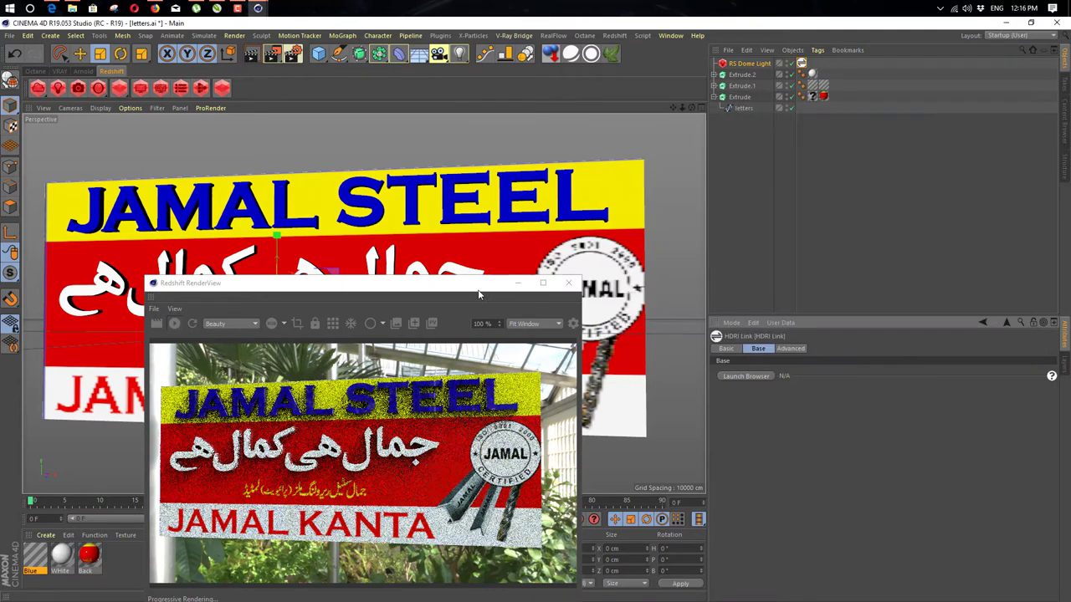
- Switch to the four-view layout and rotate the RS Dome Light to about -114° heading and 8° bank
drag(251, 282, 747, 202)
middle_click(483, 271)
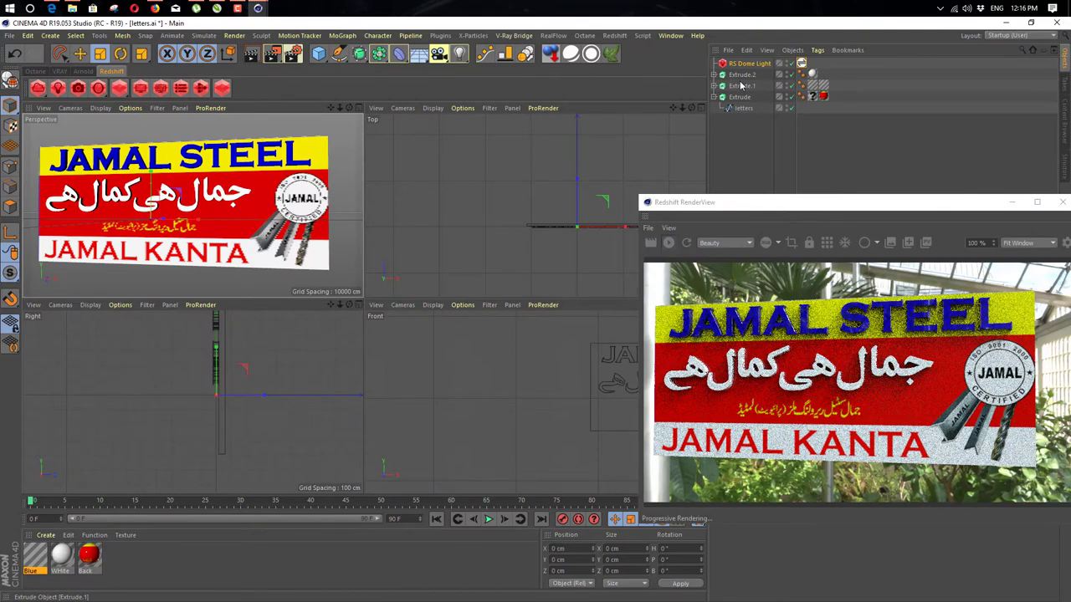
click(792, 243)
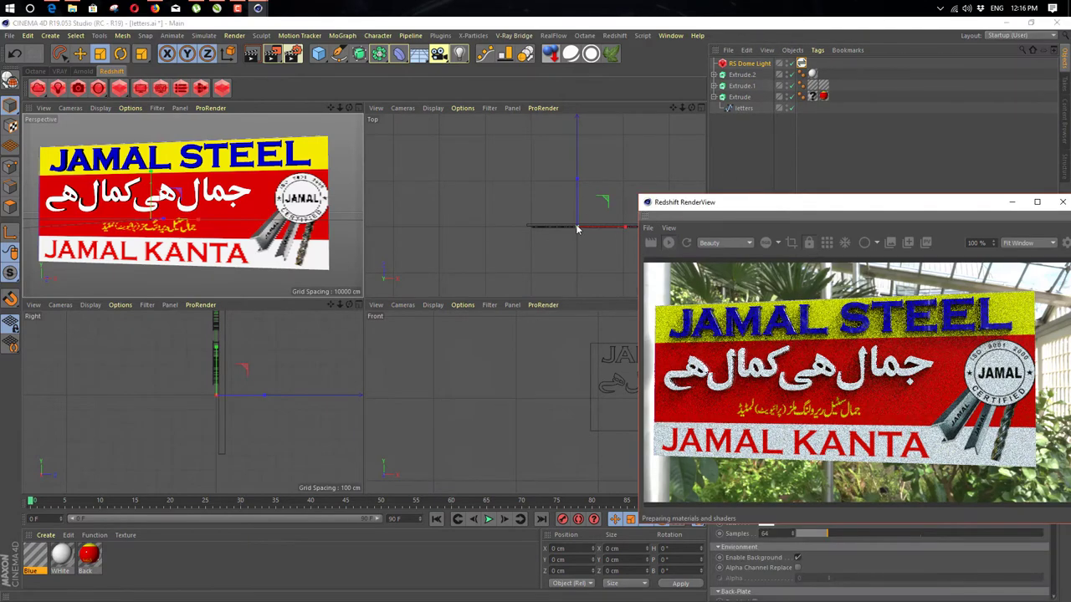
click(750, 65)
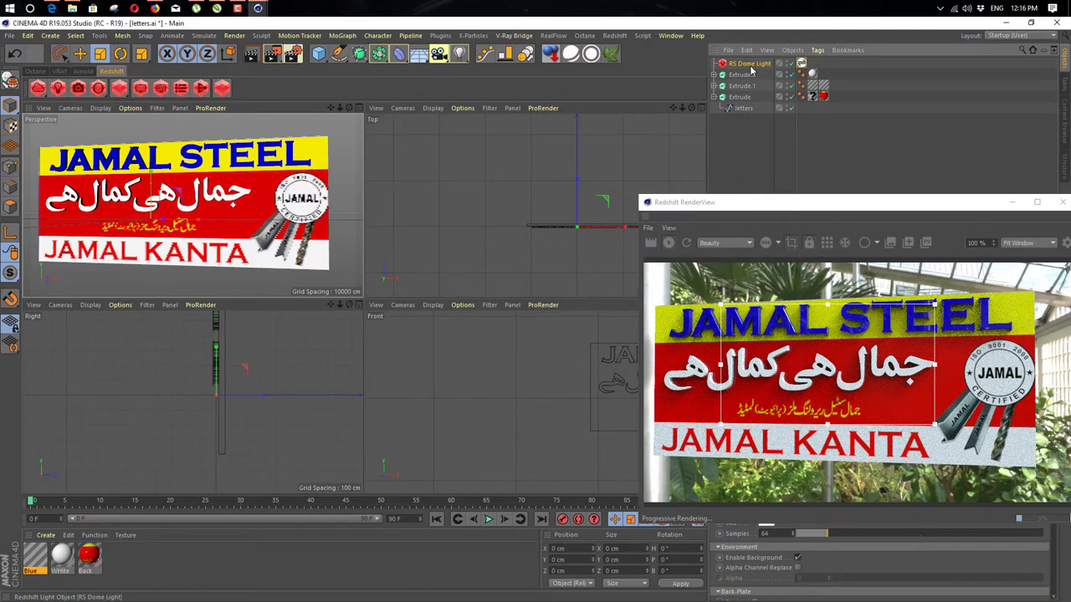
click(772, 292)
click(790, 244)
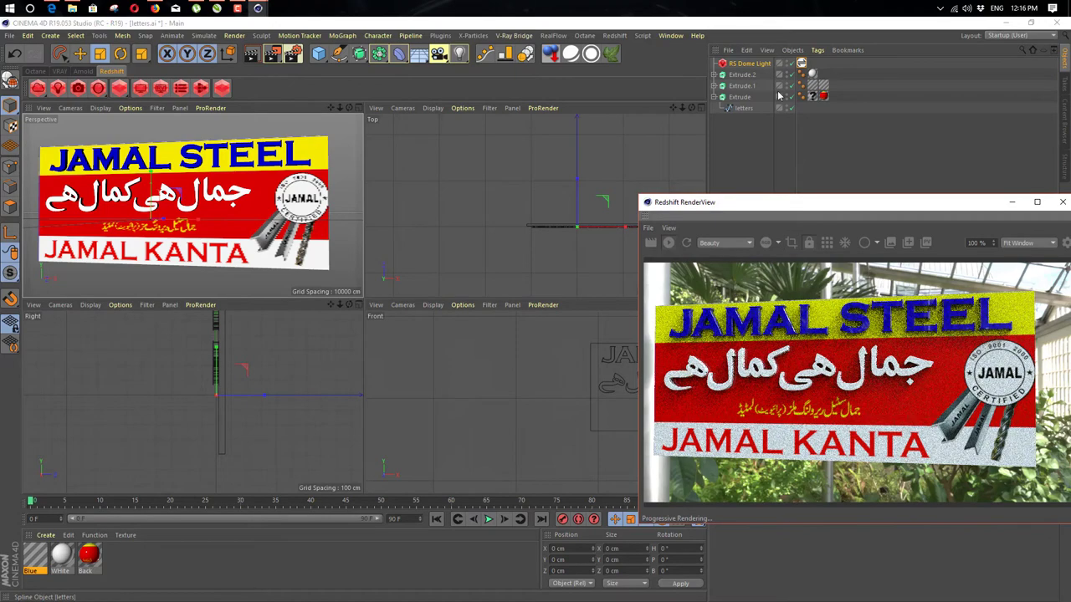
click(757, 75)
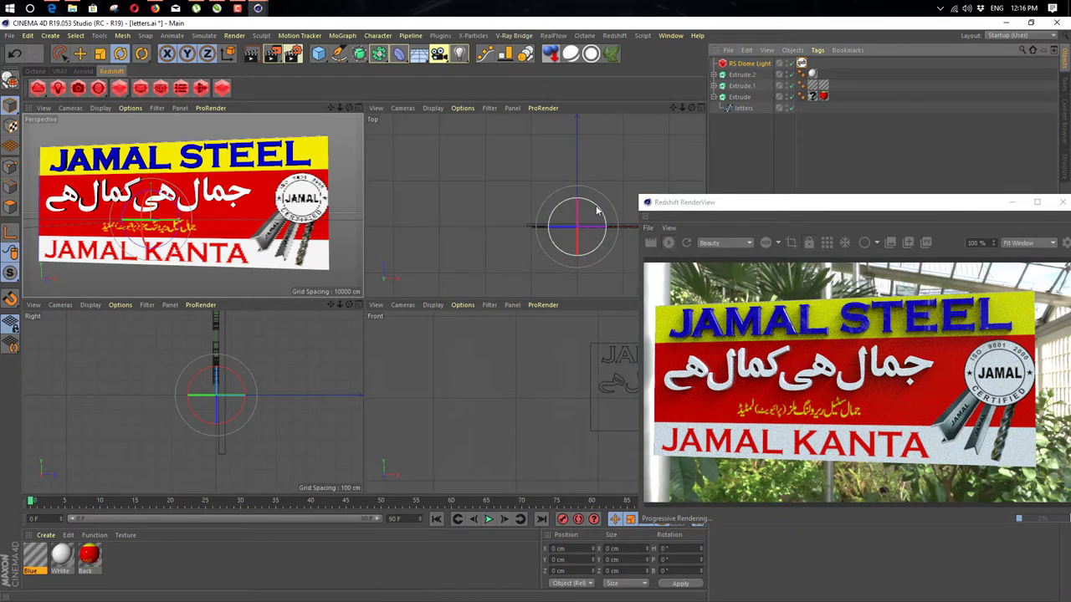
drag(597, 209, 601, 279)
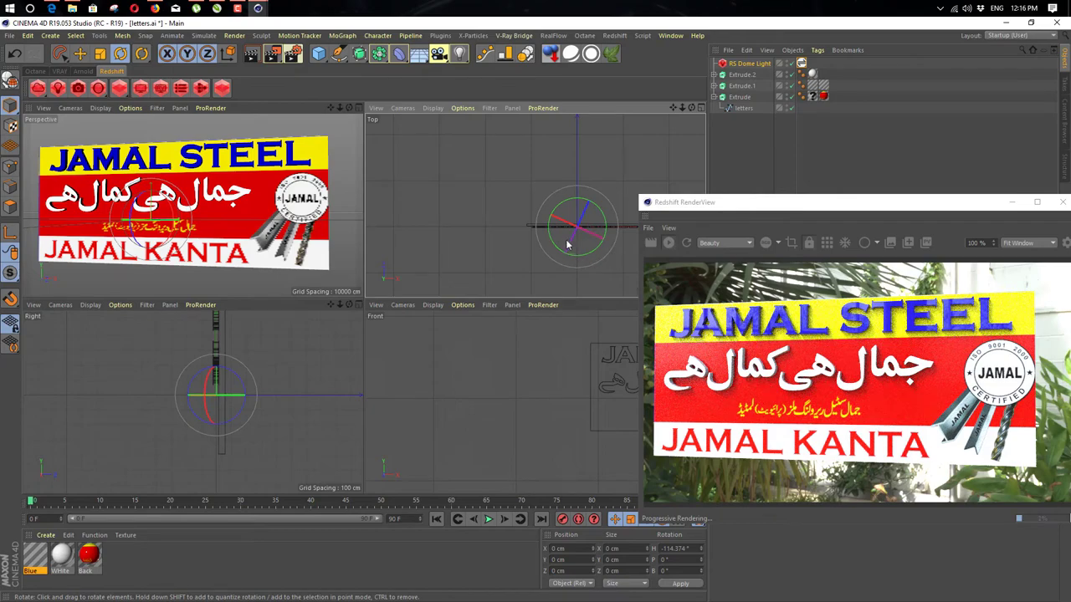
drag(567, 245, 571, 258)
- Set the WHite material's diffuse color to hue 229°, saturation 13% and value 100%, and refresh the render preview
click(222, 201)
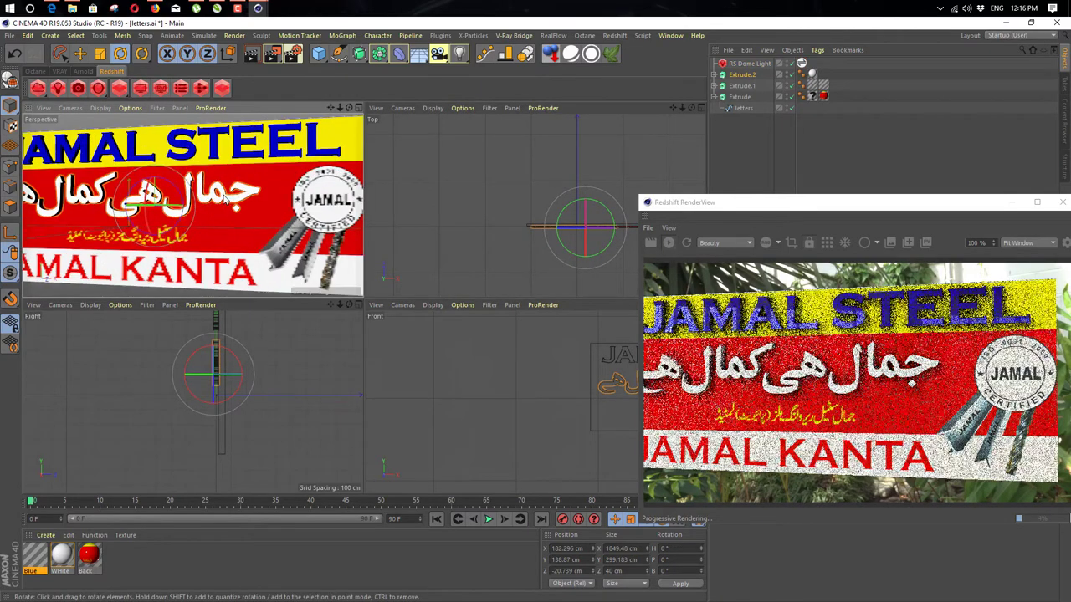
scroll(226, 200, up, 10)
alt+drag(232, 198, 169, 207)
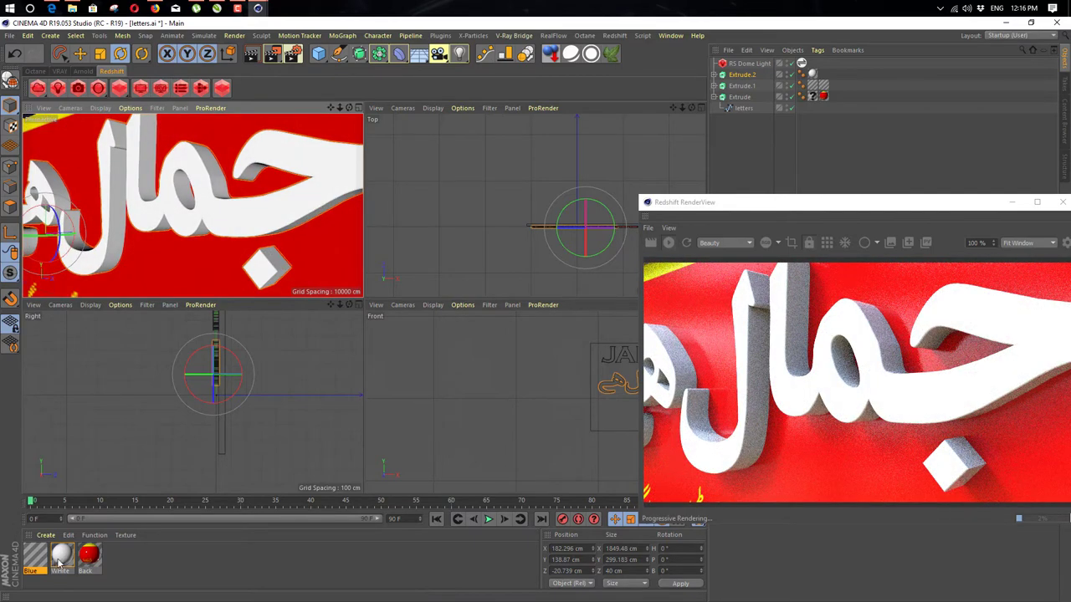
double_click(59, 565)
click(321, 148)
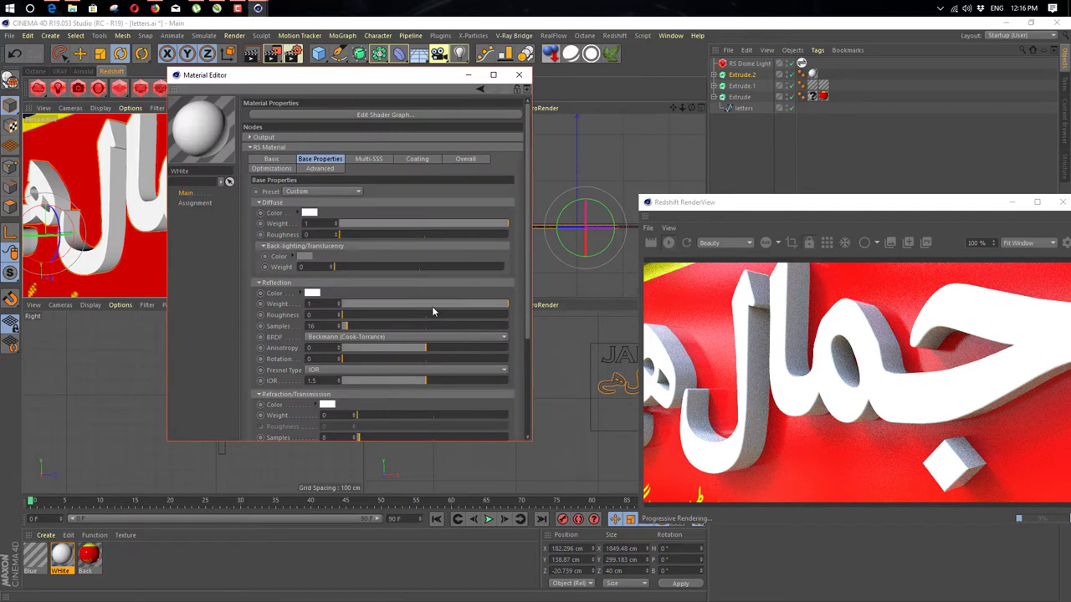
click(317, 211)
click(389, 237)
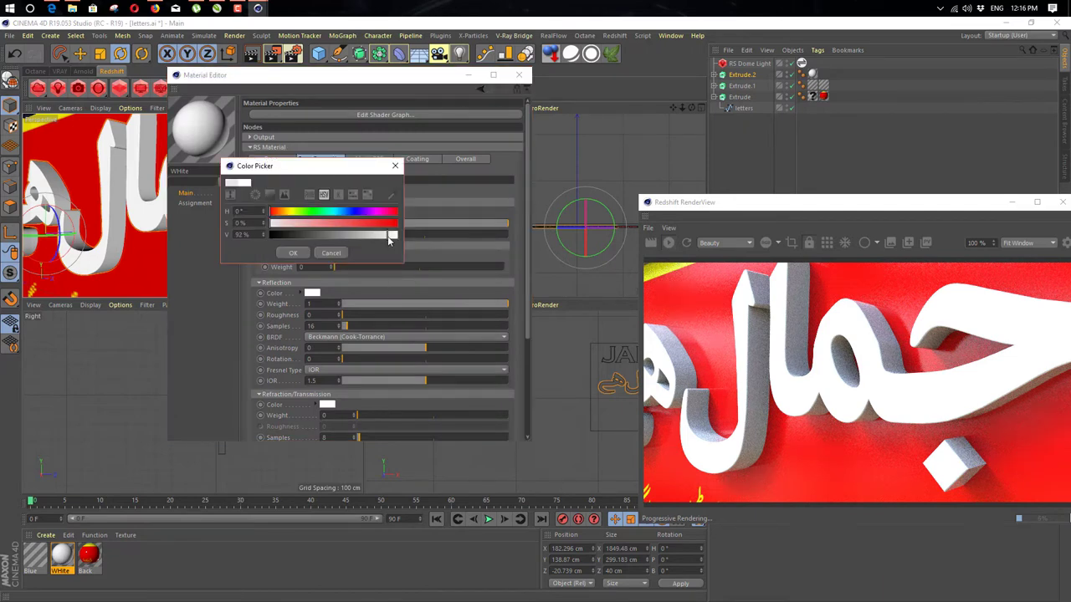
click(297, 250)
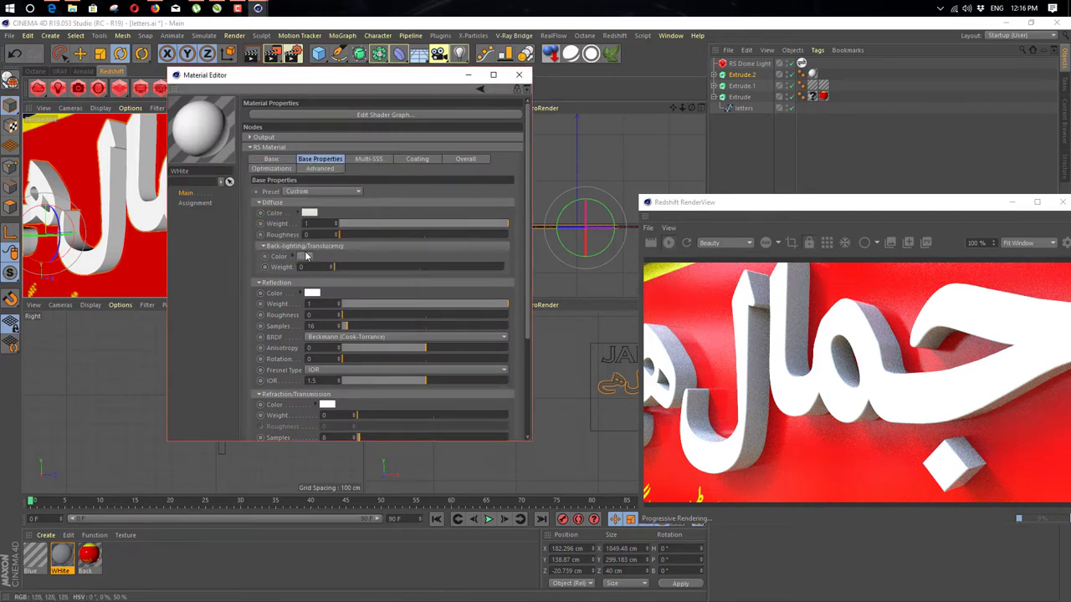
click(309, 213)
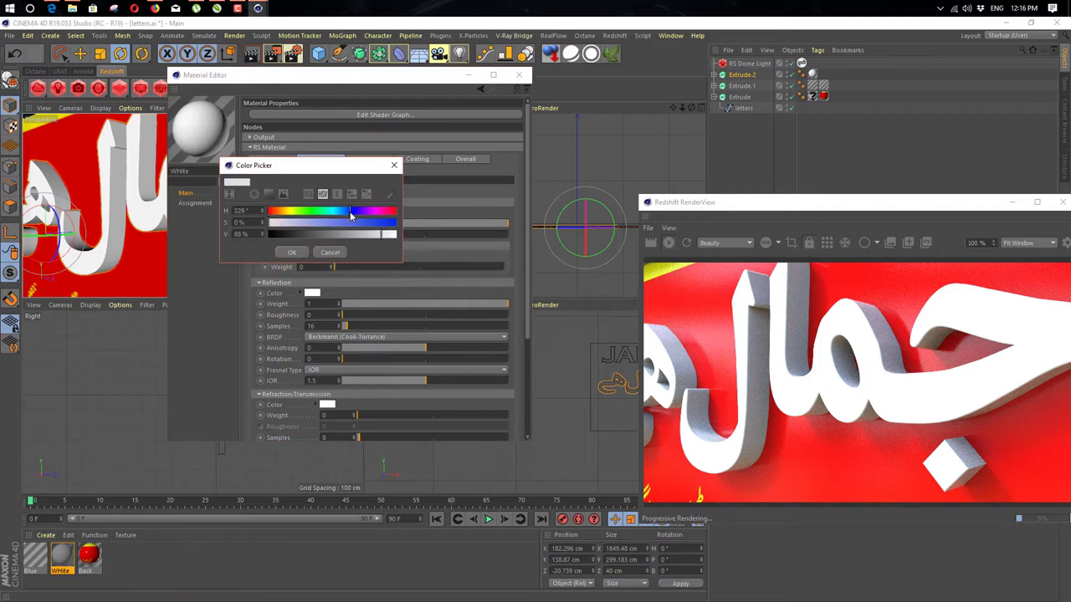
drag(384, 236, 411, 242)
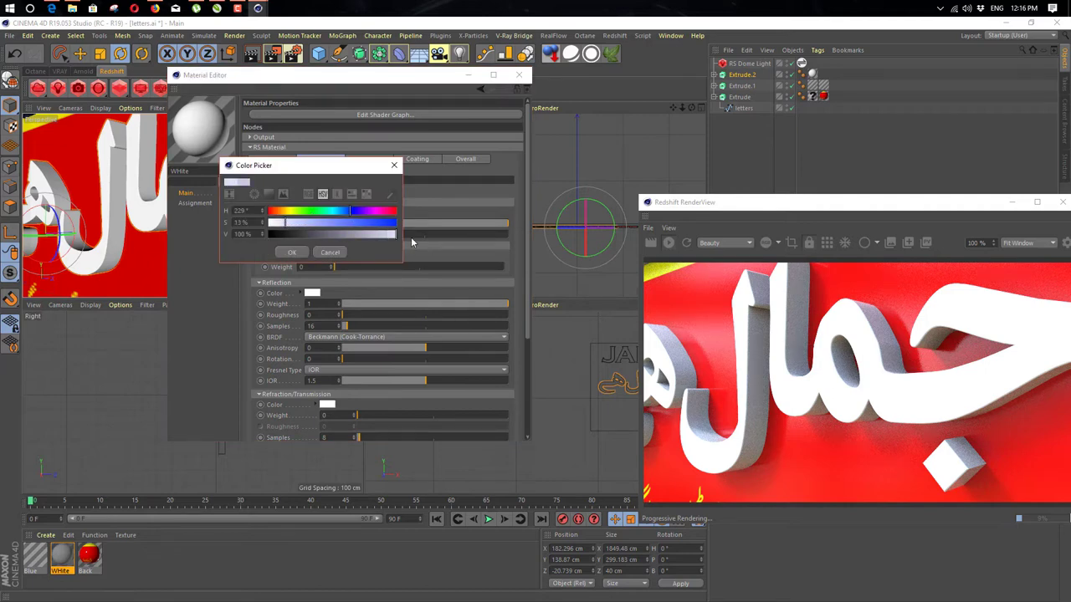
click(294, 252)
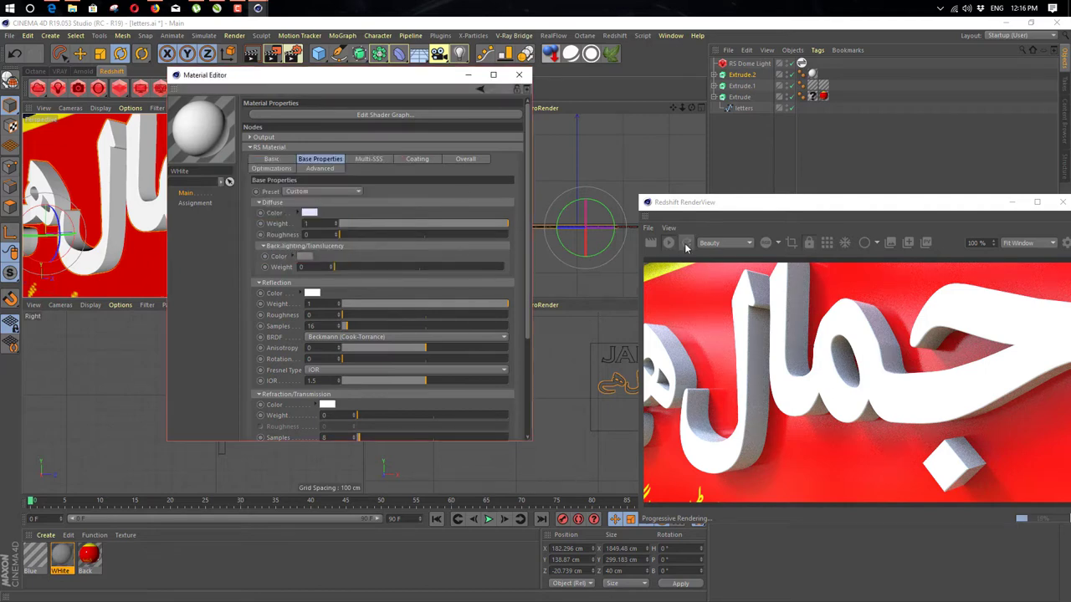
click(686, 243)
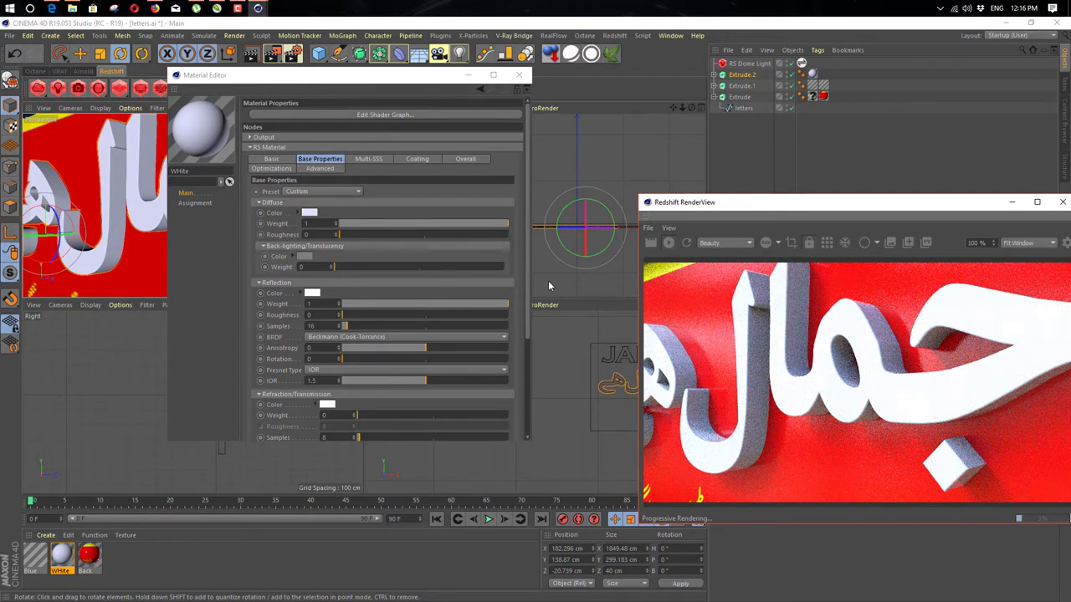
- Set the WHite material's coating weight to about 0.69 and close the material editor
click(420, 159)
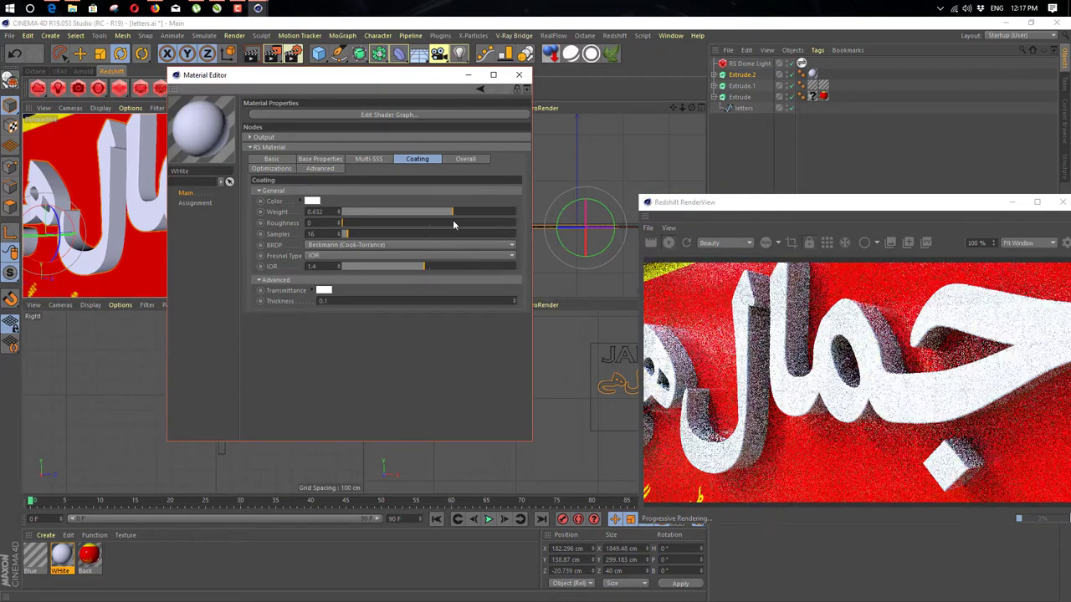
drag(450, 214, 530, 219)
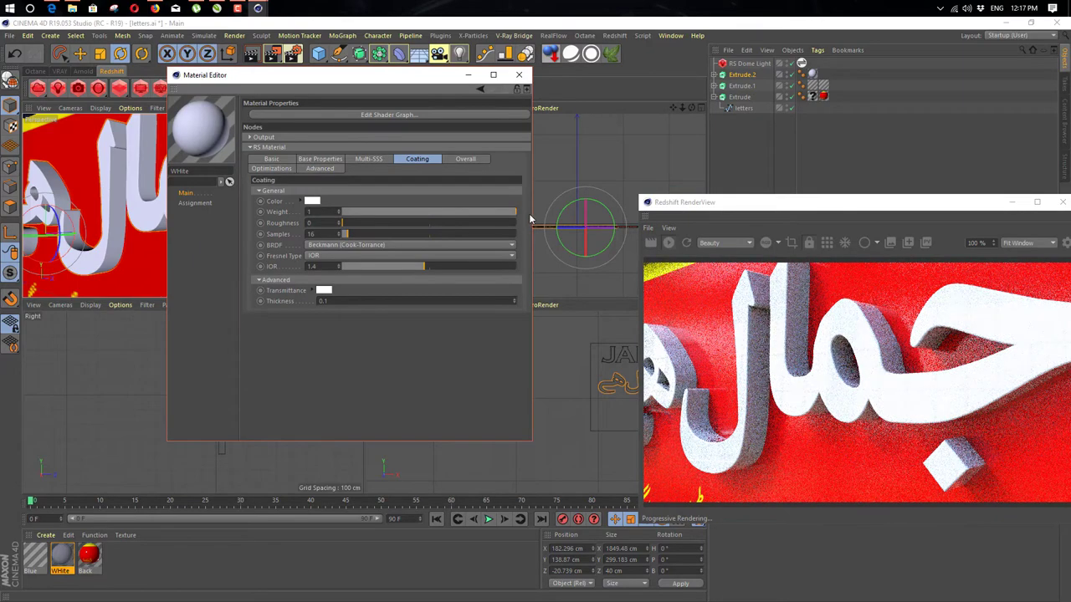
mouse_move(464, 214)
mouse_down()
mouse_move(479, 215)
mouse_move(462, 215)
mouse_up()
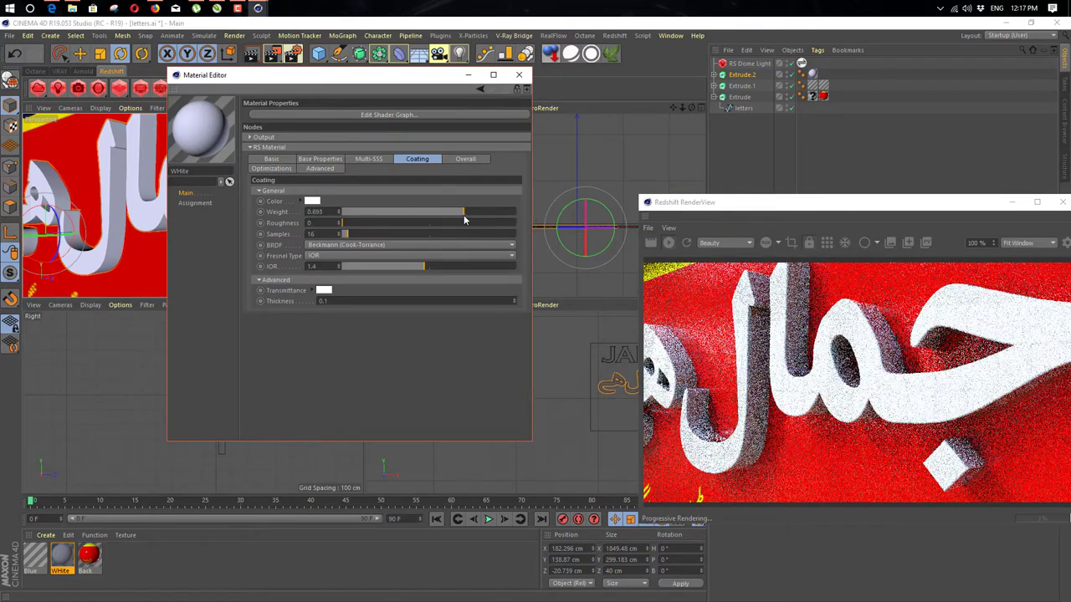
click(518, 74)
- Disable the RS Dome Light's environment background while keeping the whole sign framed in the render preview
scroll(292, 241, down, 5)
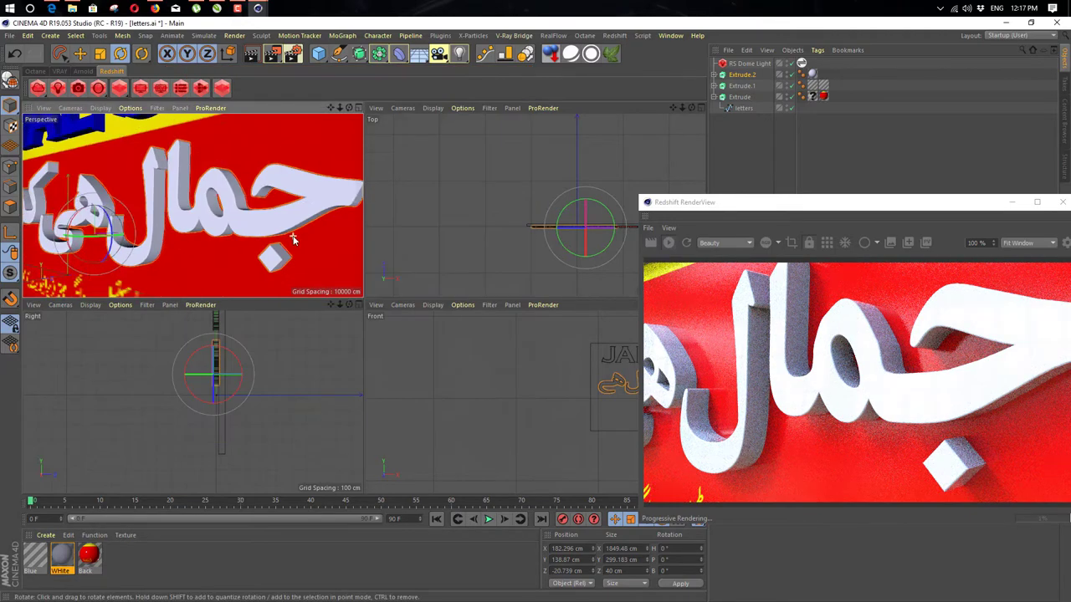
scroll(294, 240, down, 5)
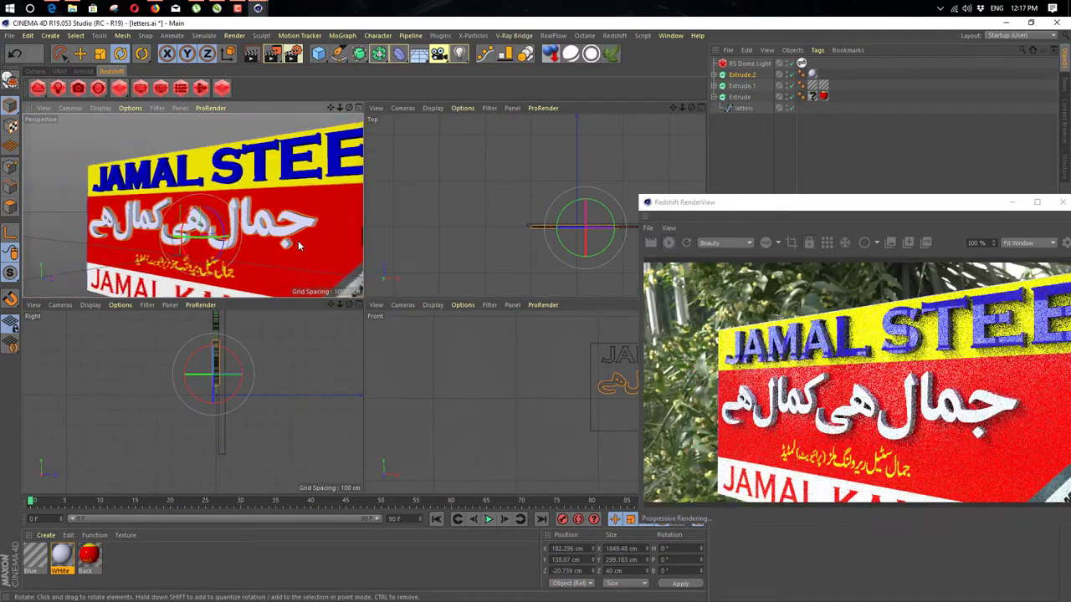
mouse_move(253, 227)
alt+mouse_down()
mouse_move(274, 225)
mouse_move(250, 228)
alt+mouse_up()
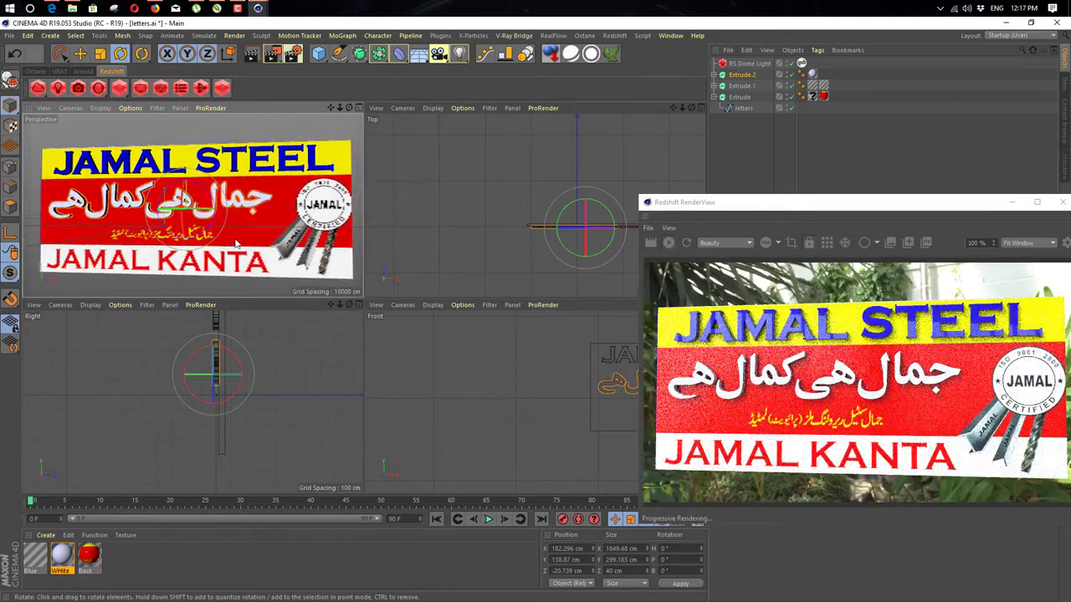
drag(851, 204, 359, 165)
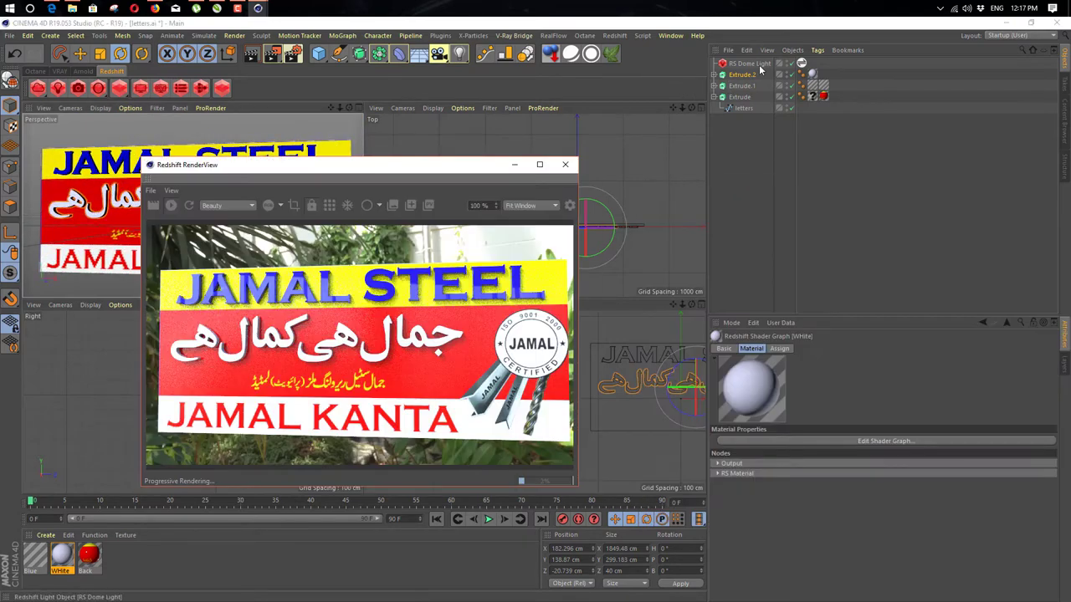
click(755, 64)
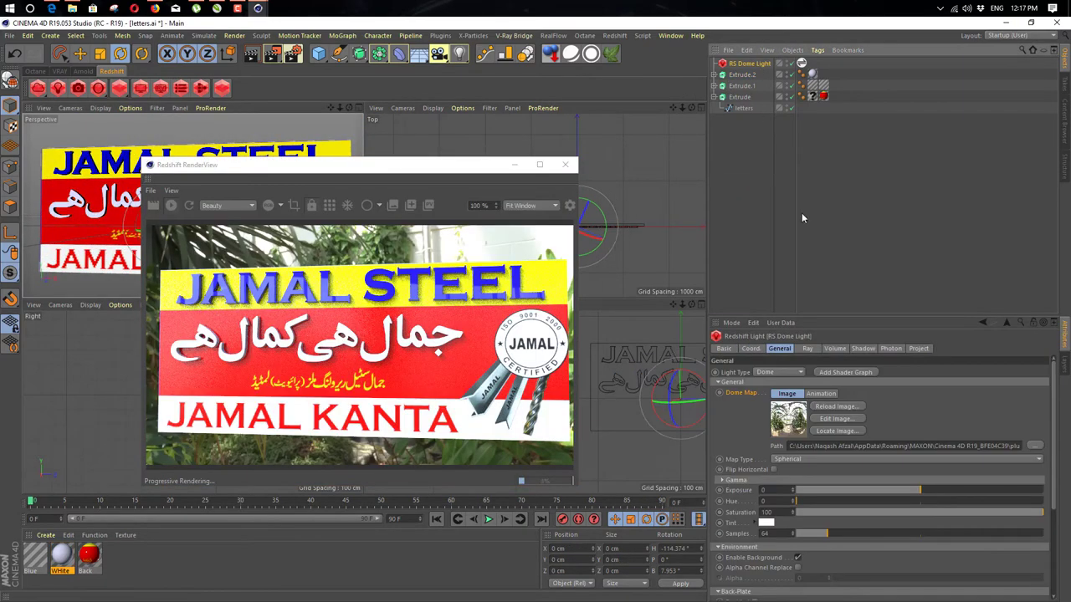
click(798, 557)
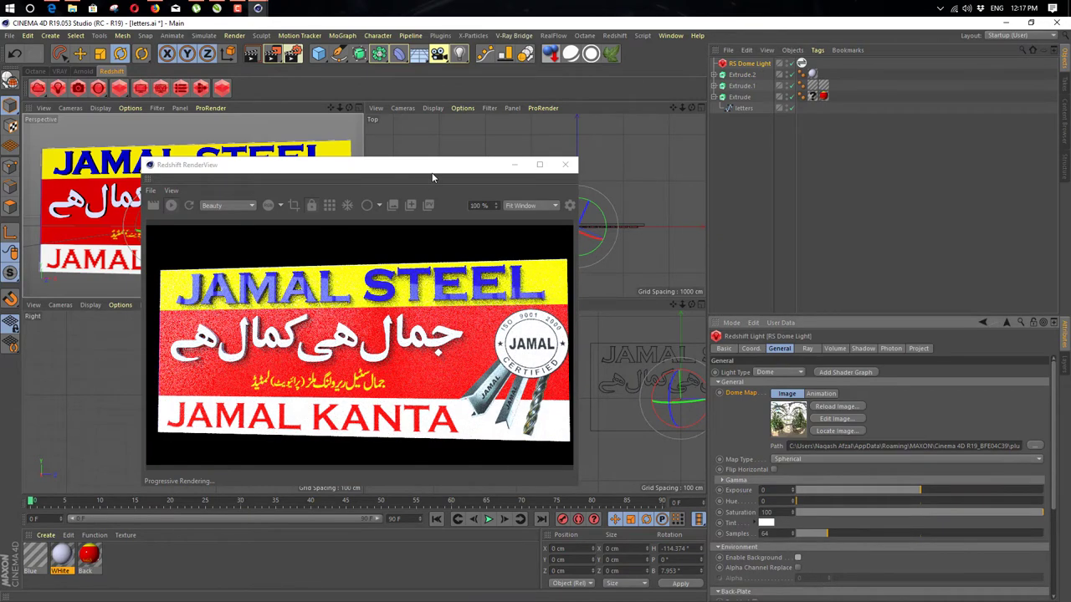
- Search the content browser presets for "cy" and open the _Cycs folder of studio backdrops
drag(433, 177, 563, 202)
click(1066, 117)
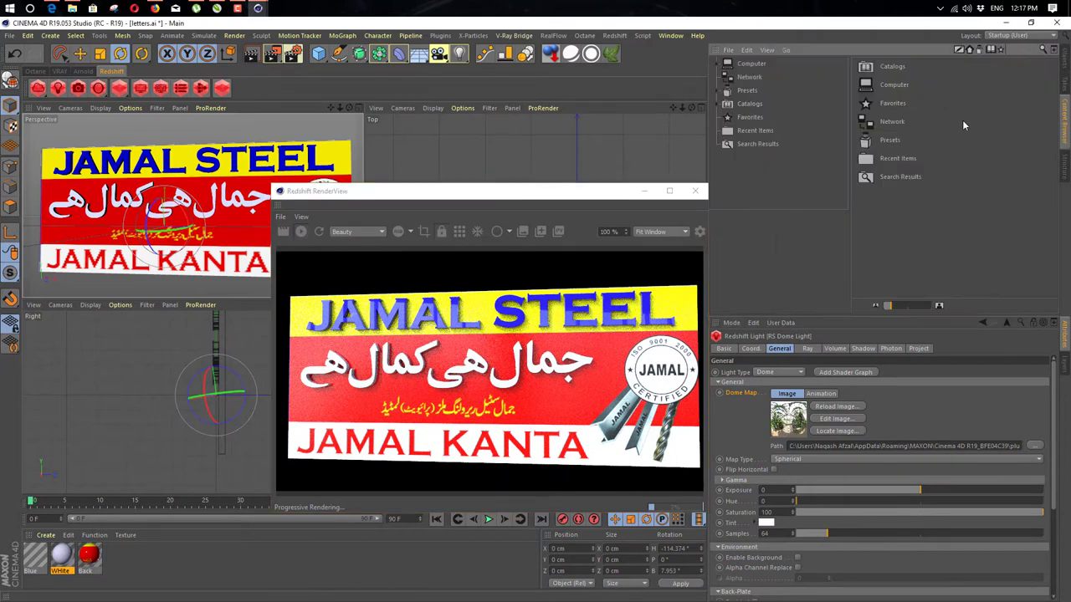
click(1042, 50)
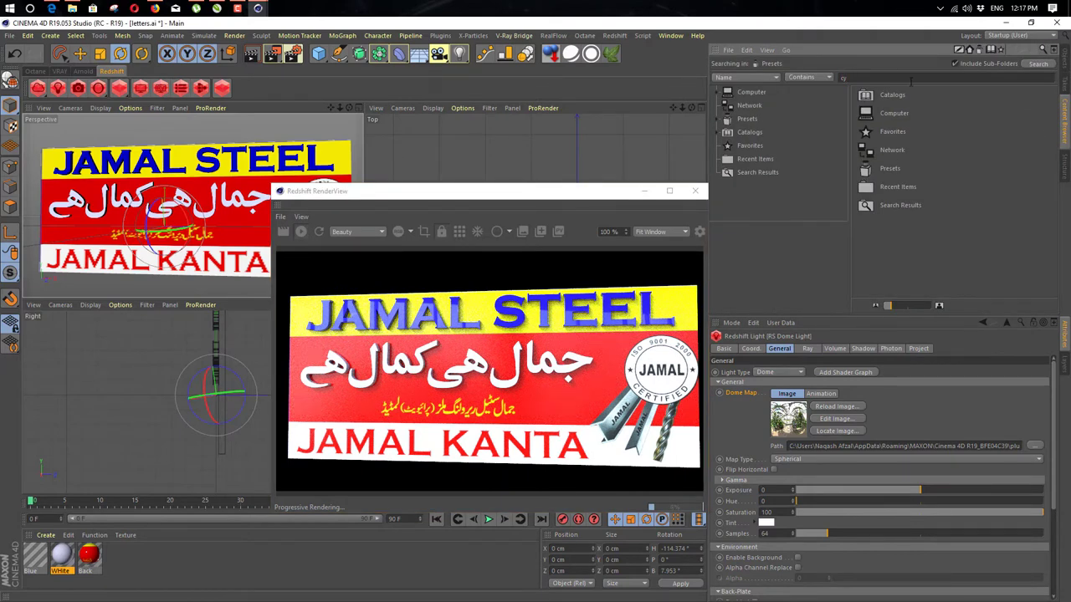
text(cyl)
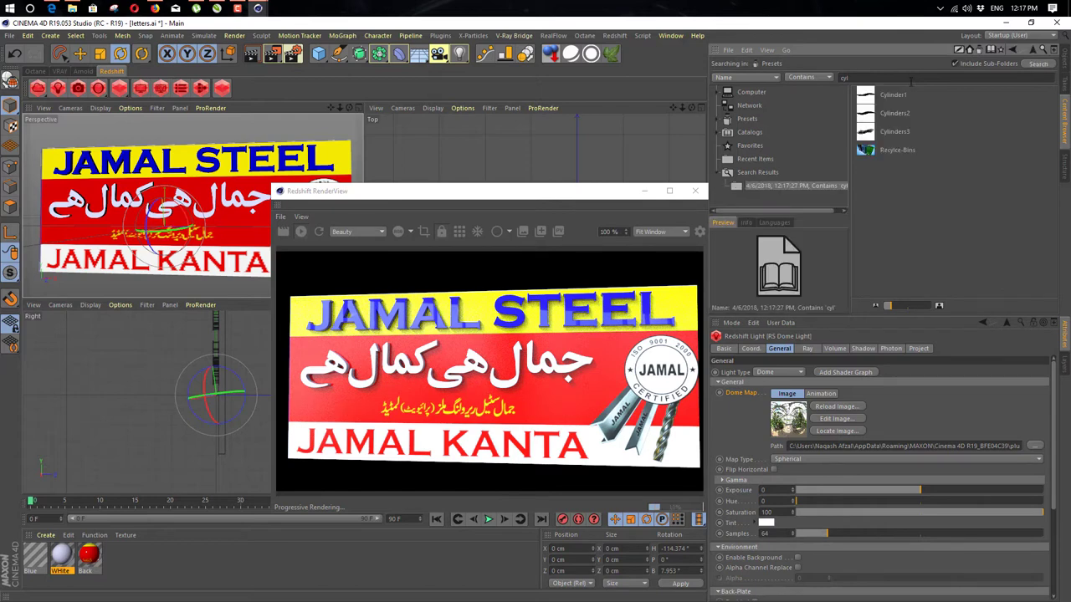
text(yk)
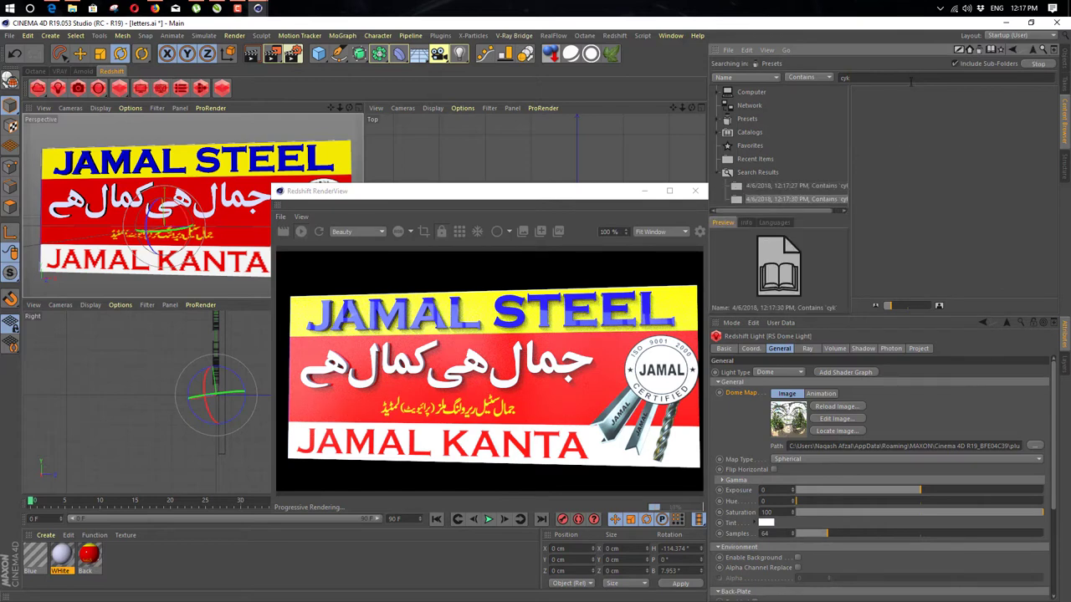
text(y)
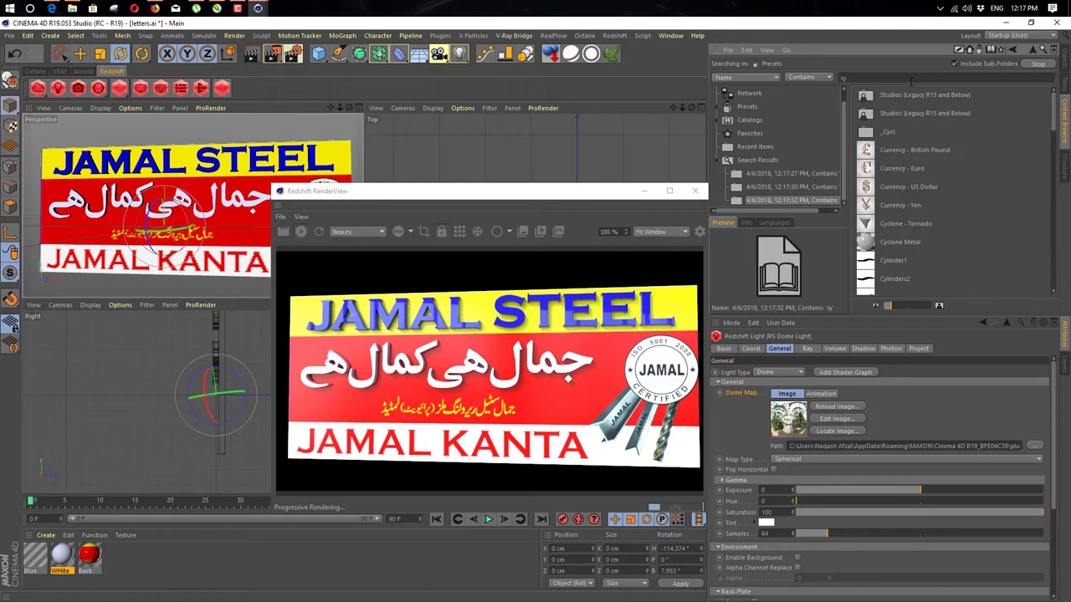
double_click(909, 128)
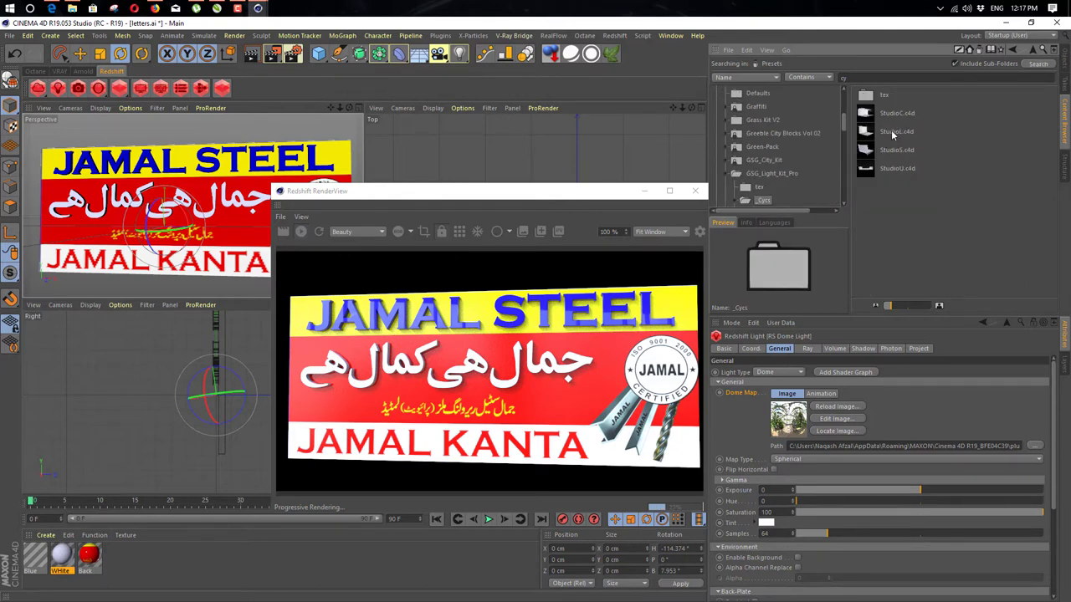
- Load the StudioL.c4d backdrop into the scene, then enlarge it and place it behind and beneath the sign
double_click(893, 132)
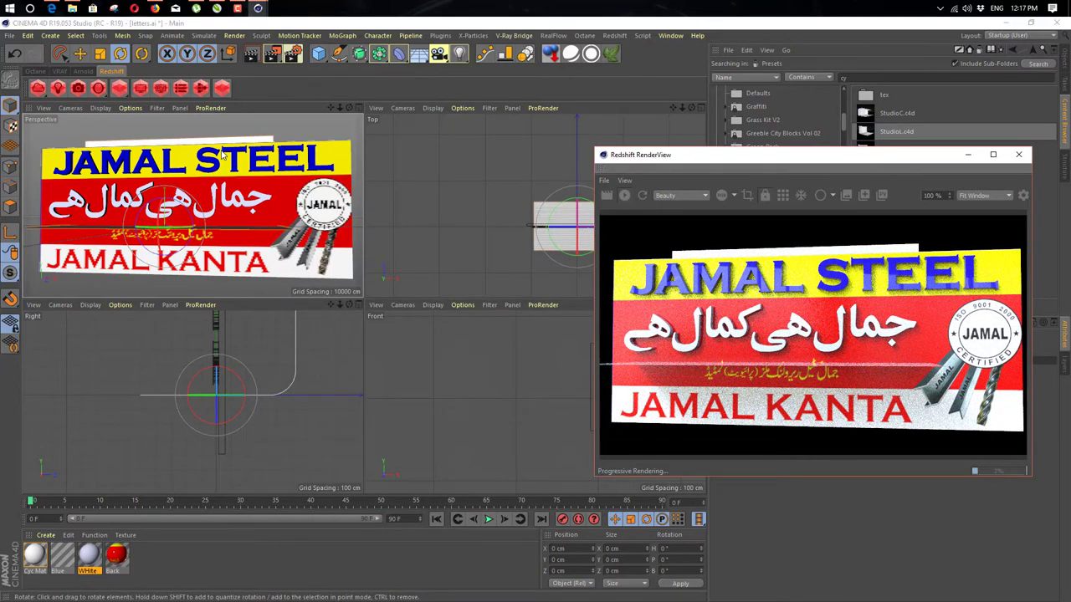
click(243, 138)
key(t)
drag(179, 215, 200, 248)
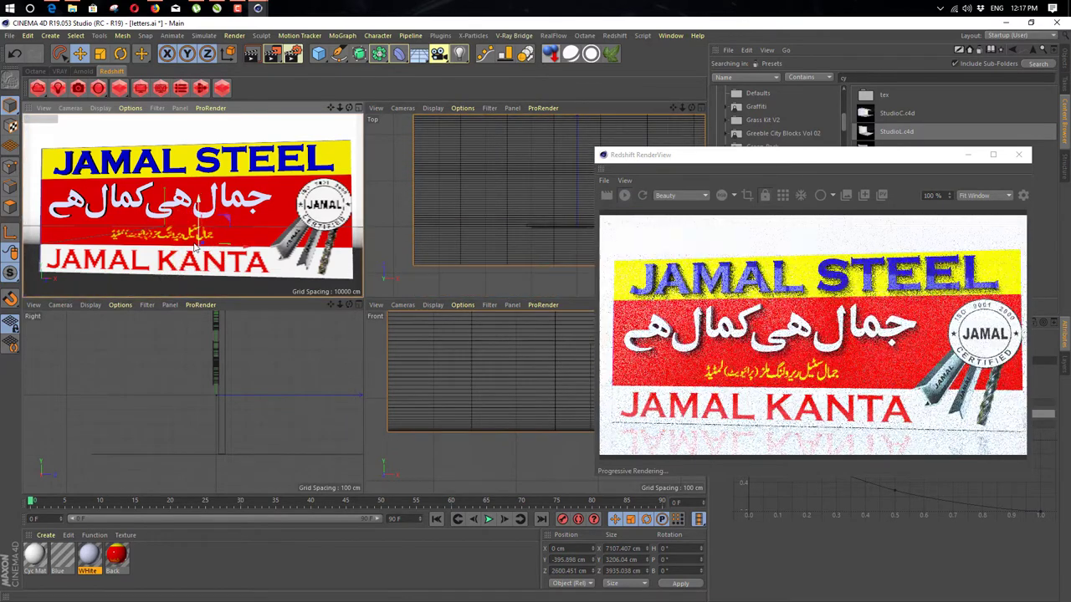
middle_click(200, 248)
scroll(410, 297, up, 4)
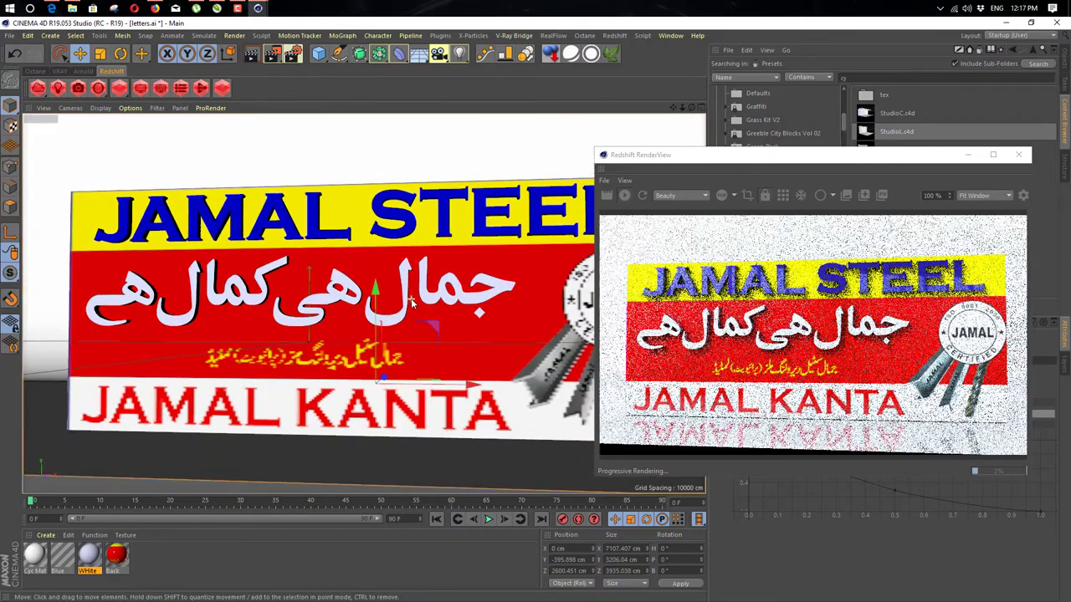
scroll(402, 306, up, 1)
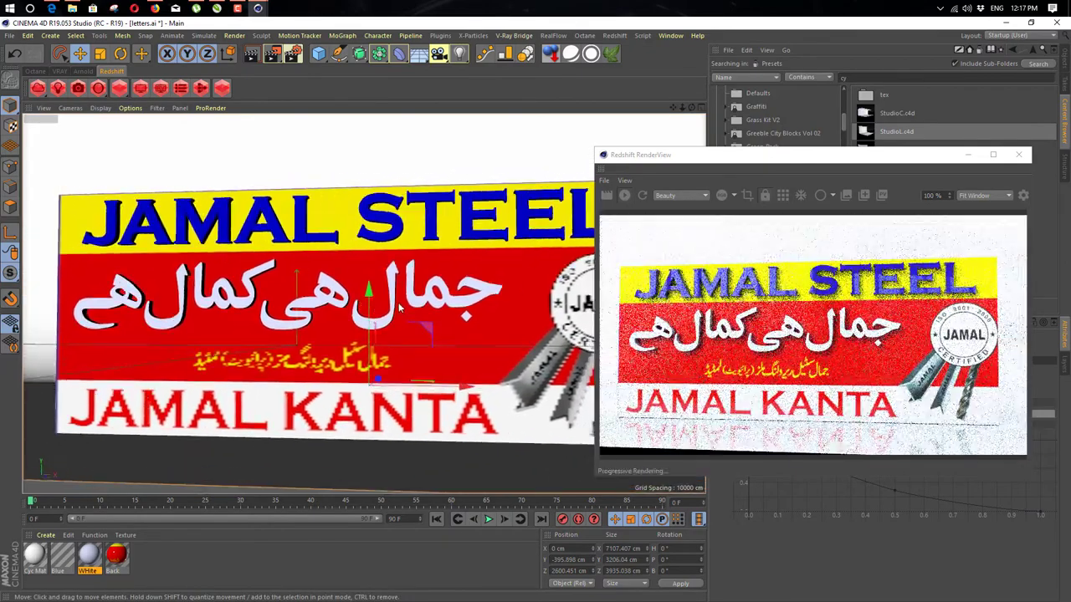
alt+middle_drag(399, 308, 399, 318)
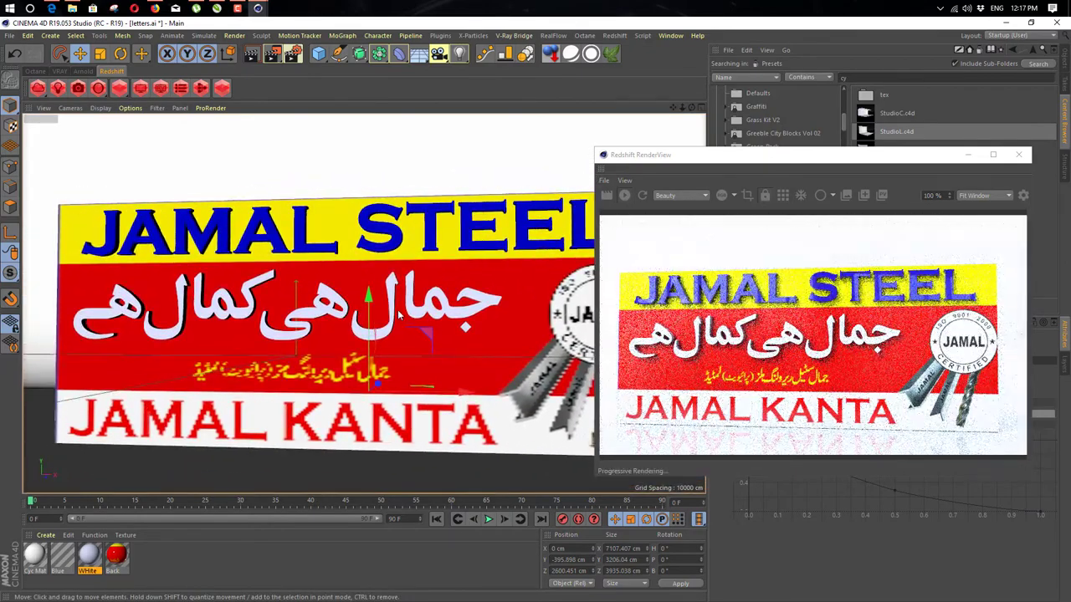
- Delete the backdrop's Cyc Mat material and apply a new Redshift material to the backdrop instead
click(31, 568)
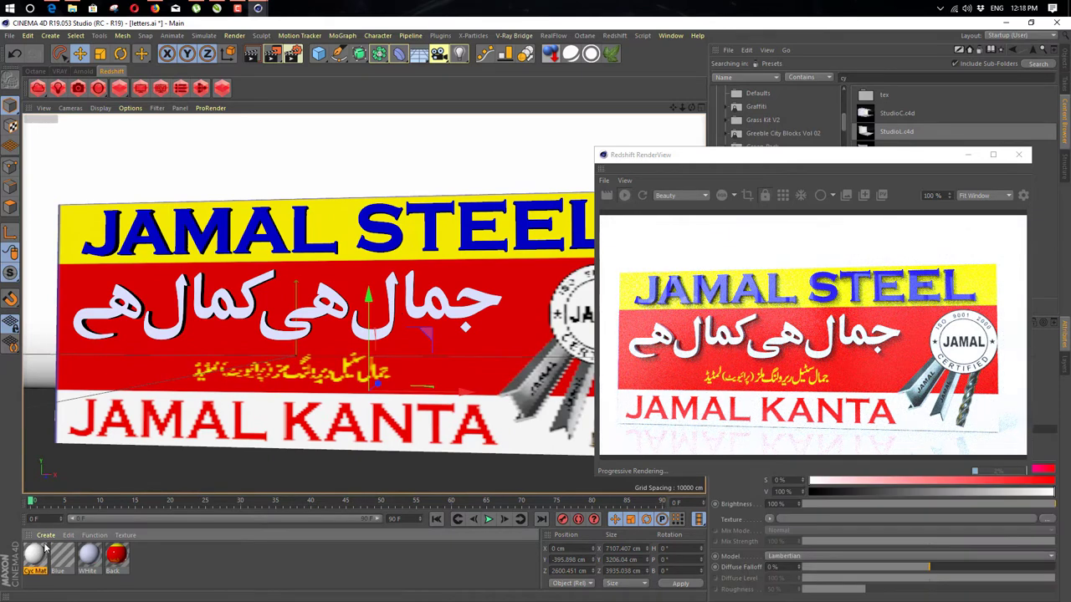
key(Delete)
click(46, 535)
click(146, 455)
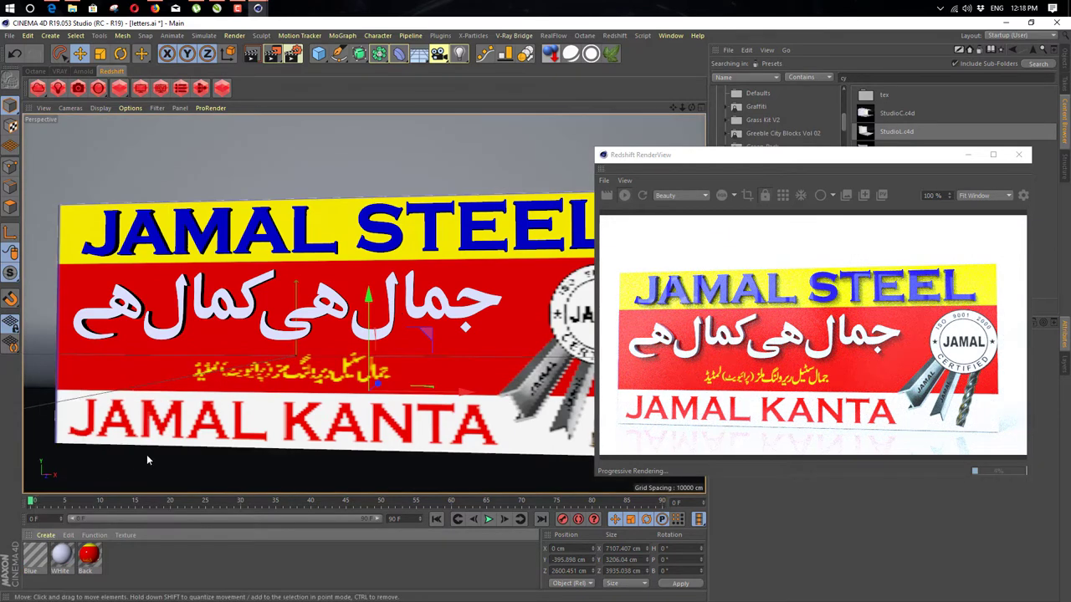
click(46, 536)
mouse_move(160, 453)
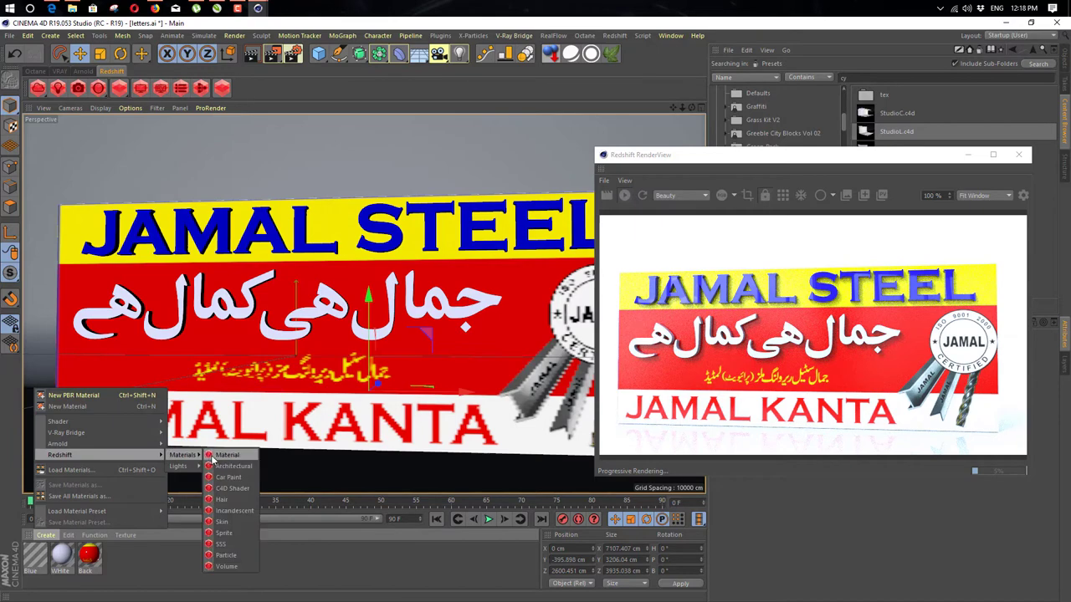
click(224, 457)
drag(67, 469, 68, 469)
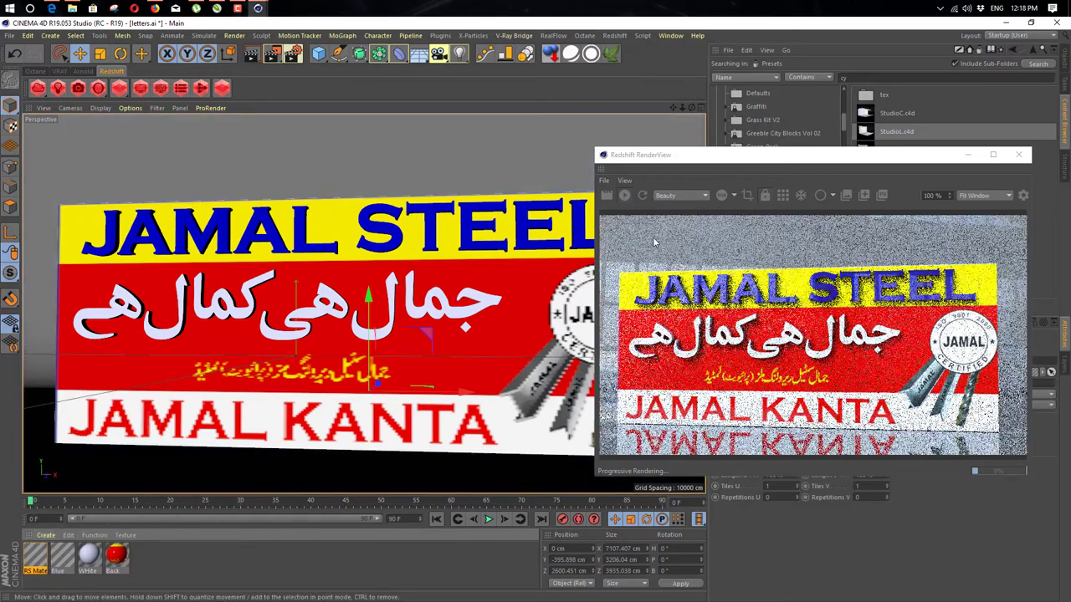
- Set the backdrop material's reflection weight to about 0.348 and its reflection roughness to about 0.148
double_click(33, 559)
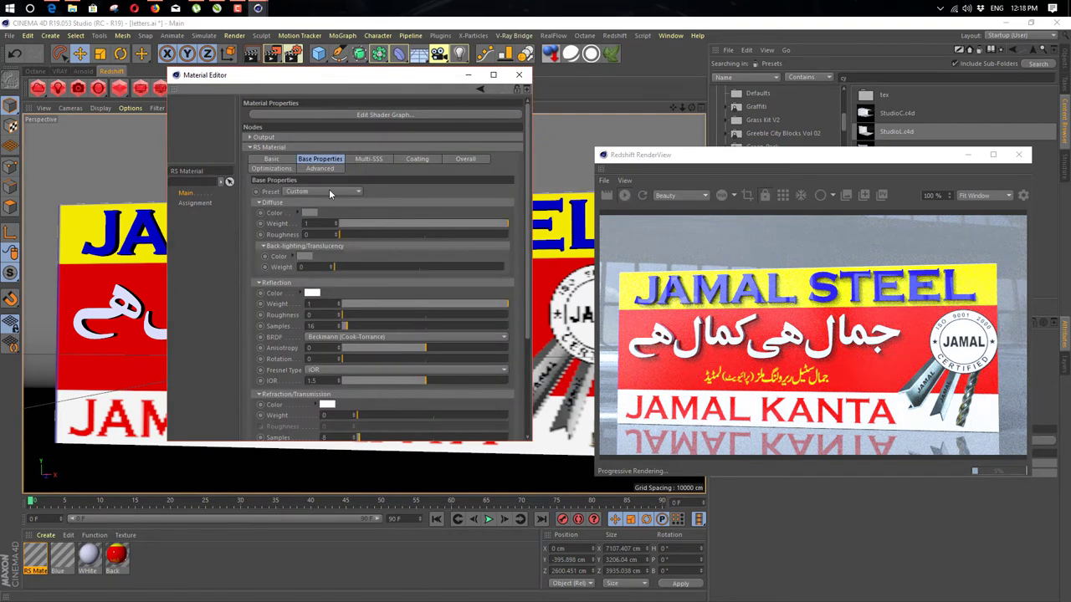
click(367, 160)
click(338, 159)
drag(448, 309, 365, 314)
click(364, 315)
- Darken the backdrop material's diffuse color to a dark grey and refresh the render preview
click(308, 213)
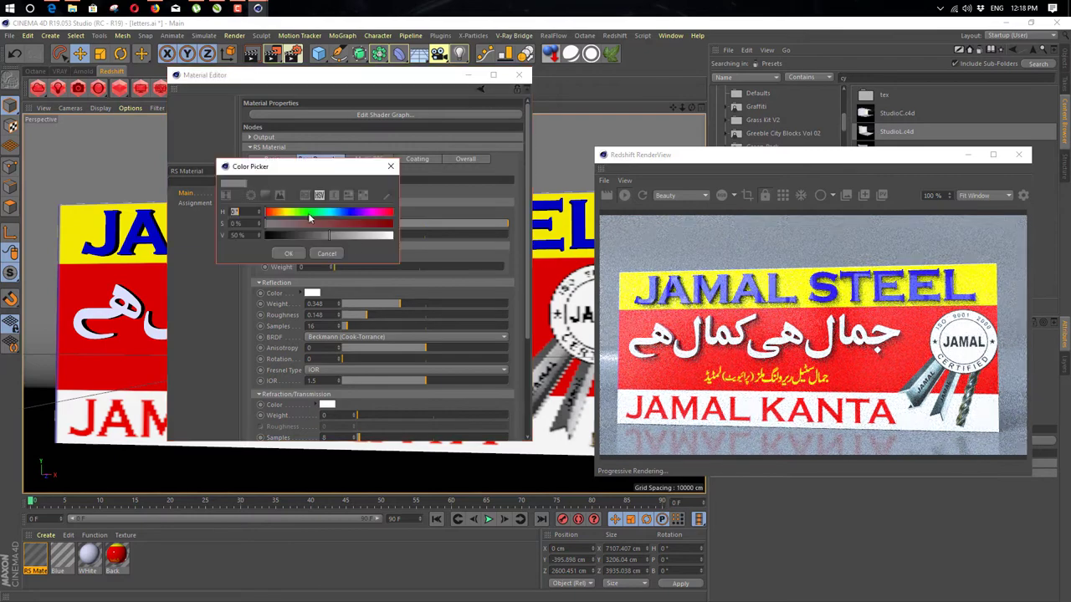
drag(326, 240, 303, 242)
click(297, 255)
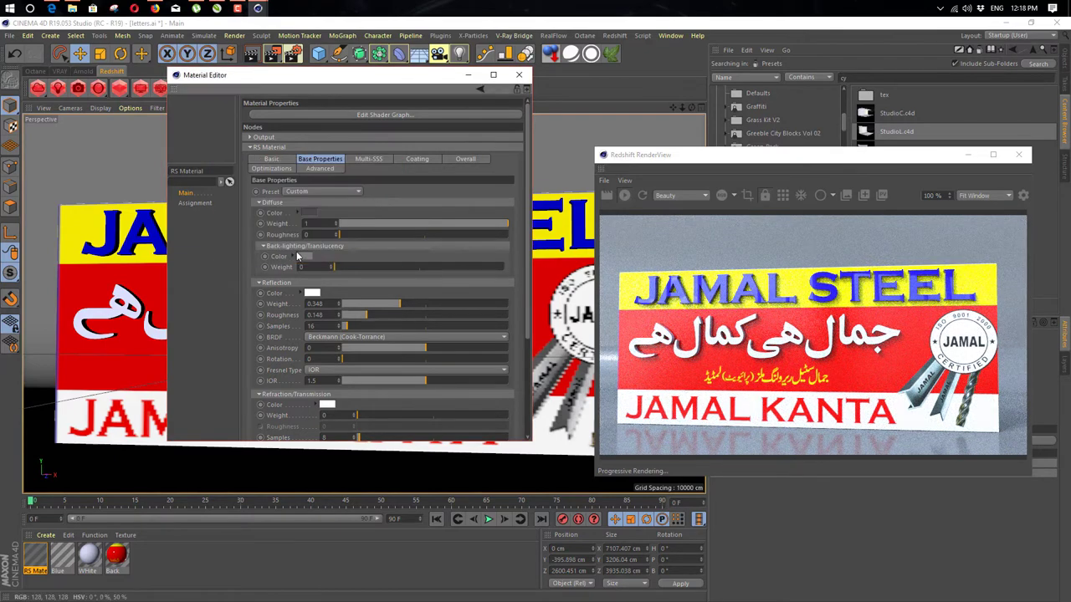
click(642, 199)
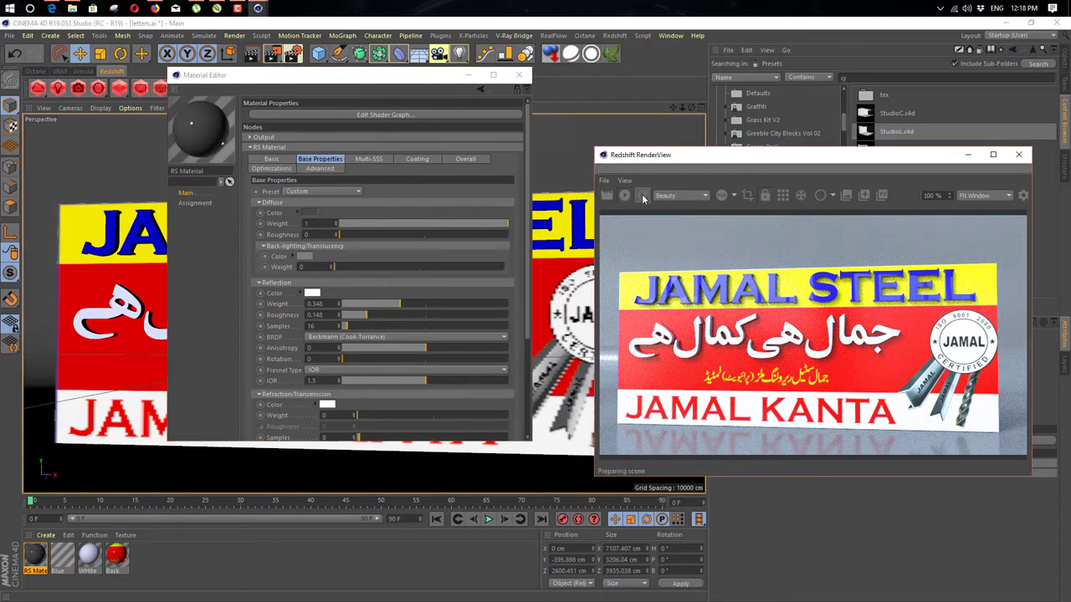
click(642, 199)
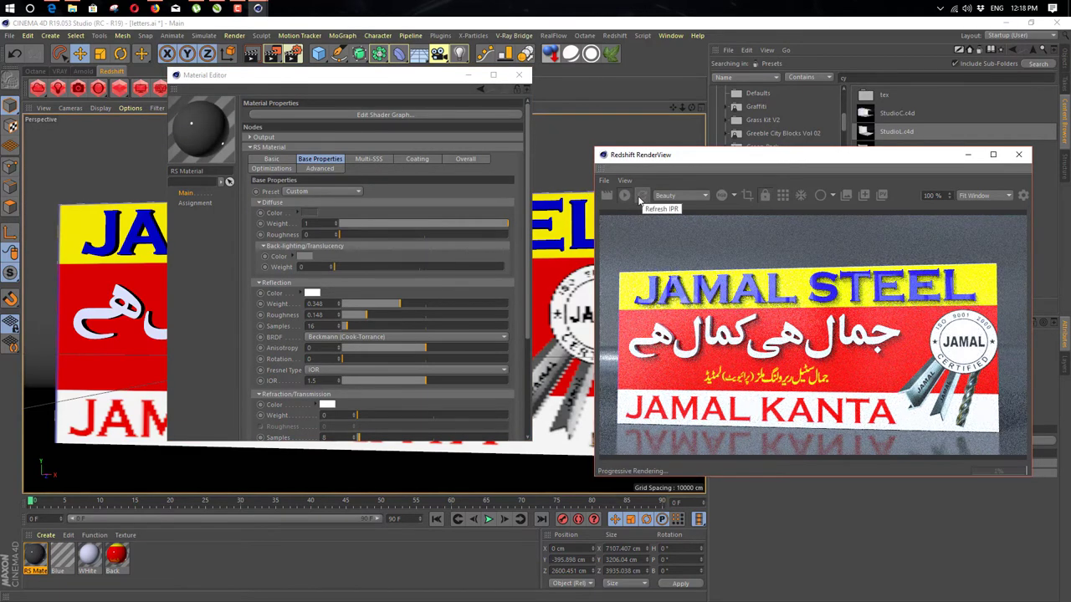
click(518, 74)
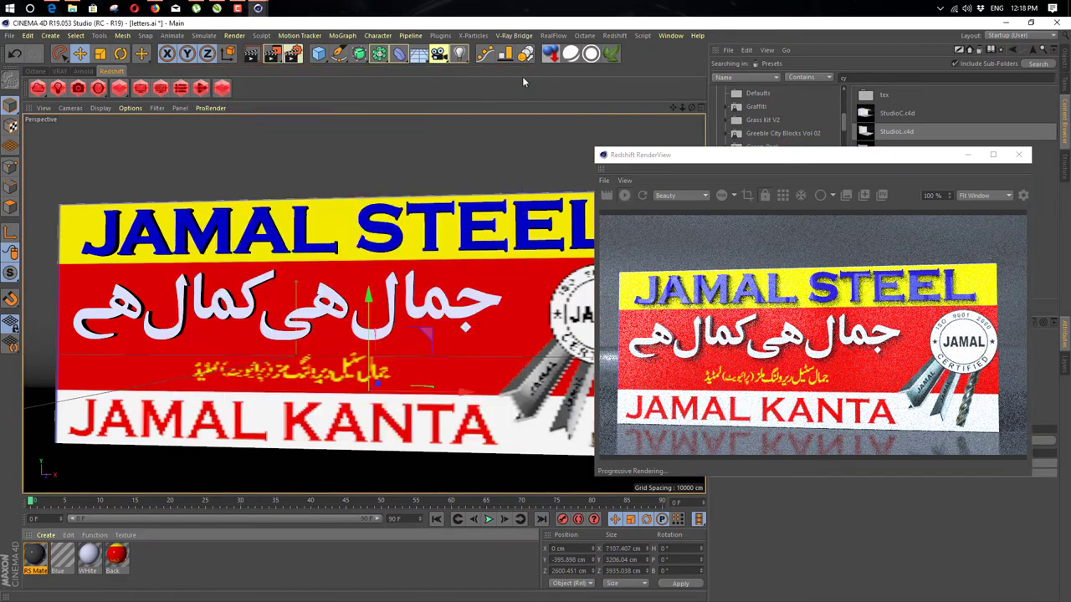
- Stretch the studio backdrop along its X axis to about 23180 cm wide so it fills the angled view behind the sign
scroll(427, 255, up, 4)
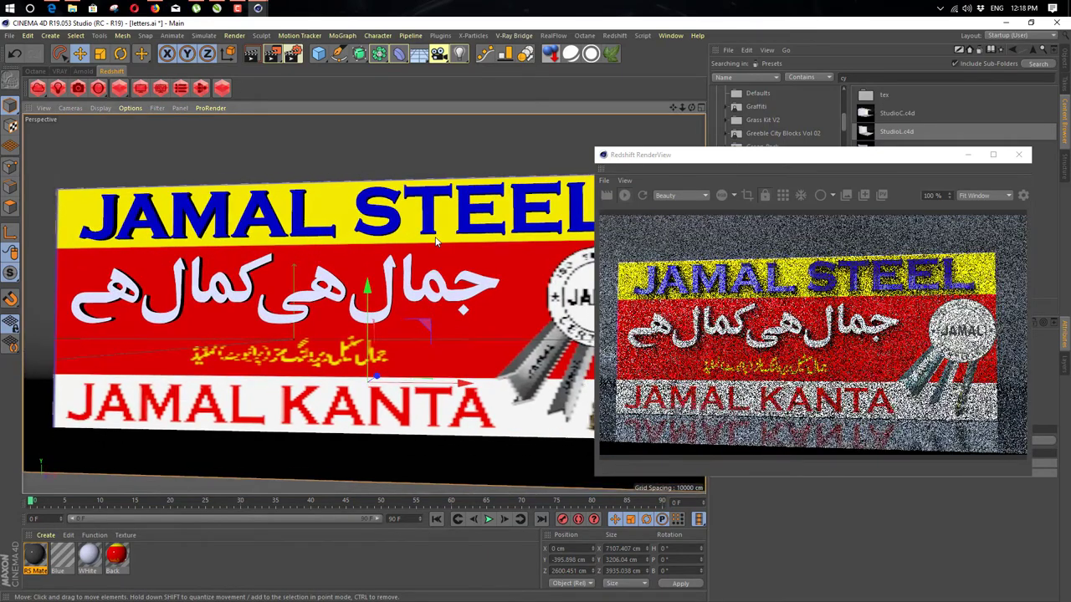
alt+drag(365, 243, 292, 222)
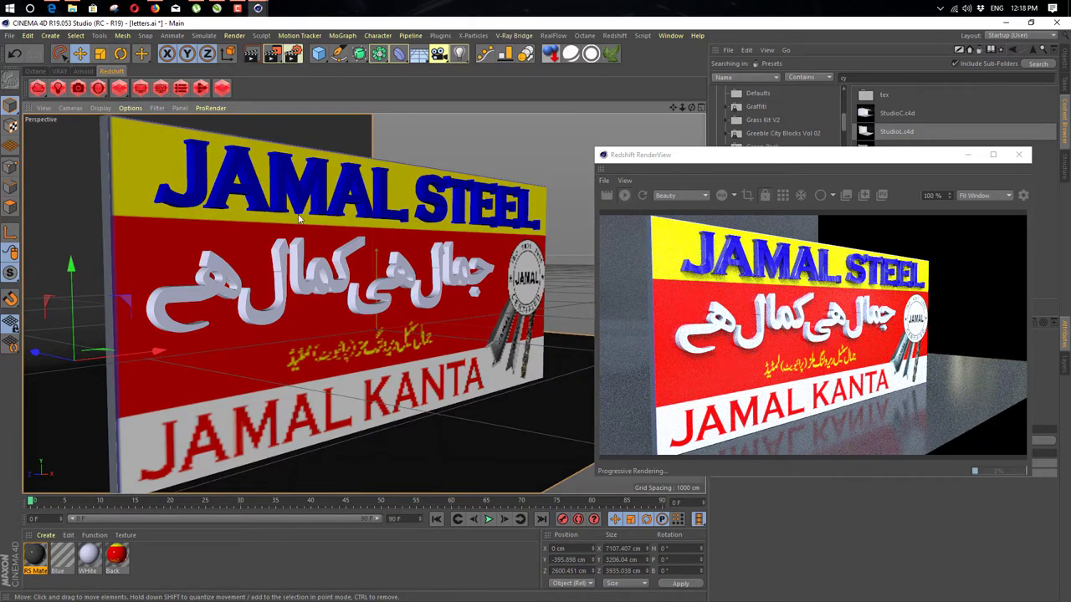
alt+drag(344, 220, 320, 201)
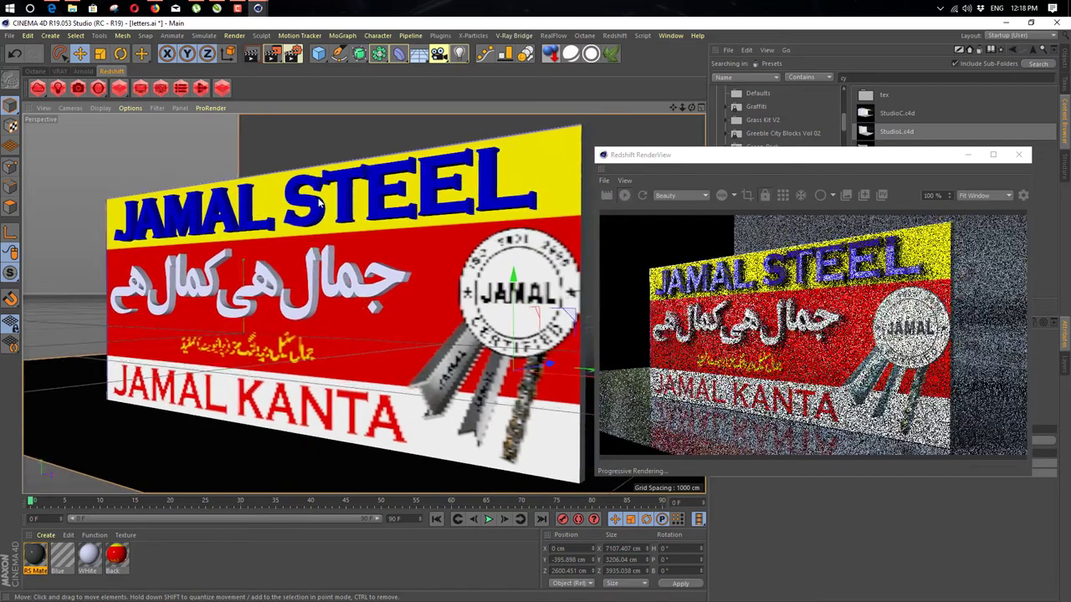
middle_click(110, 456)
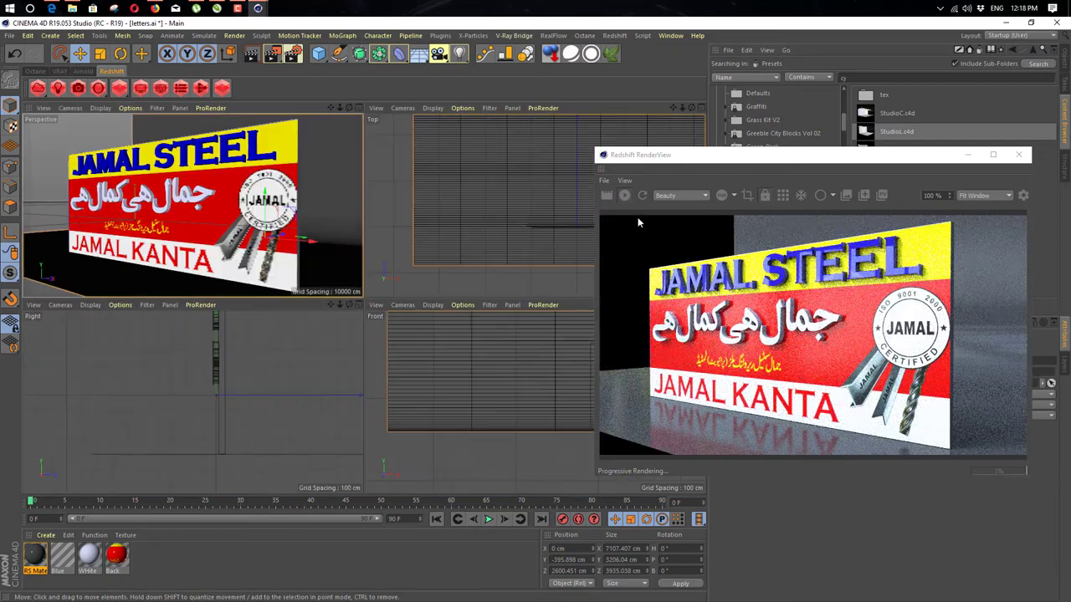
drag(694, 155, 574, 360)
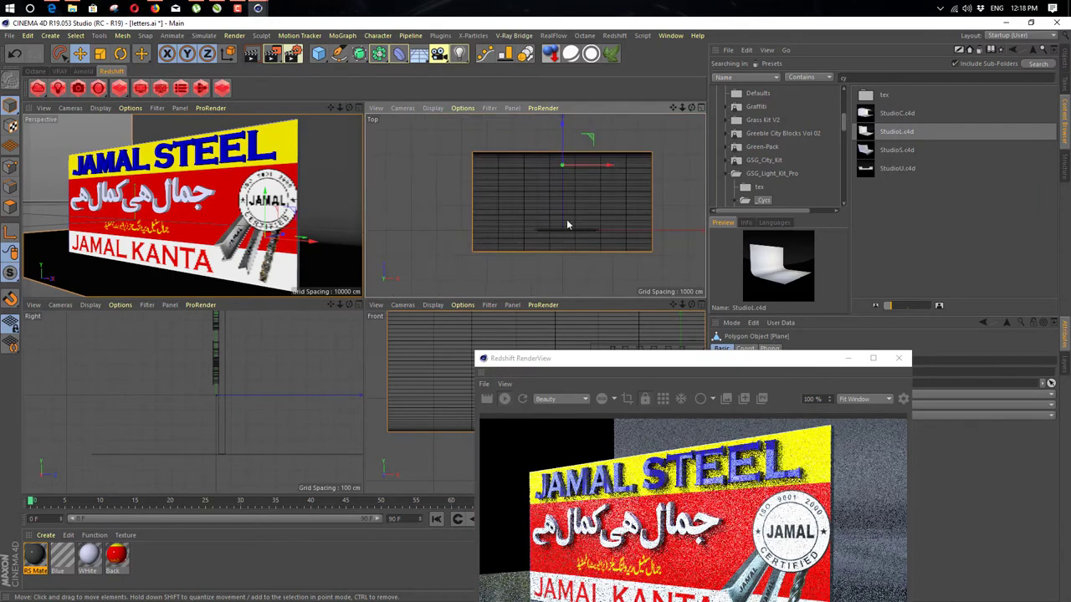
key(t)
drag(607, 166, 737, 165)
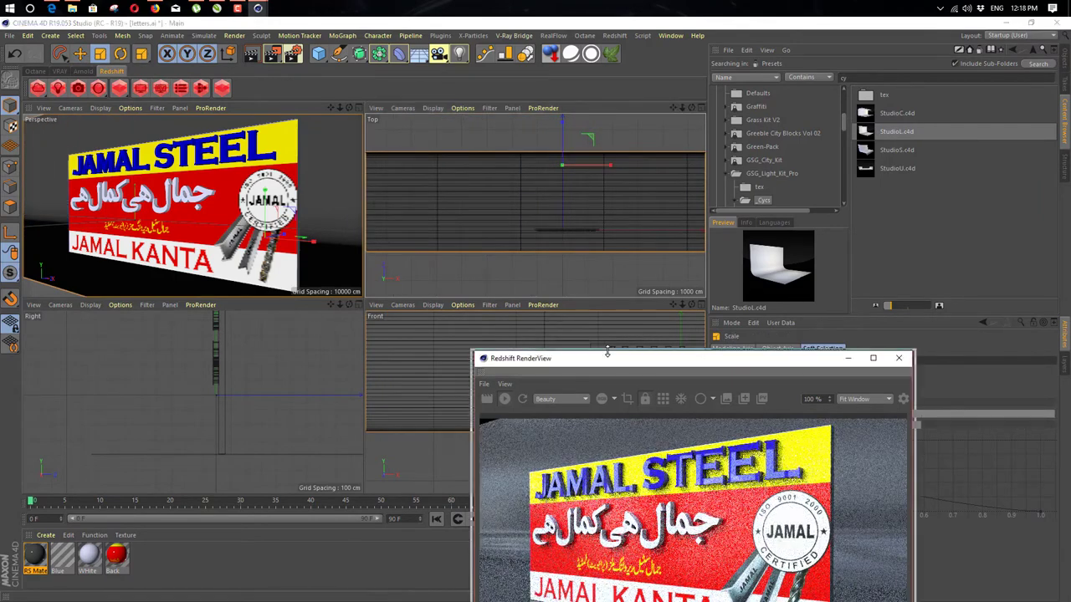
drag(607, 354, 599, 162)
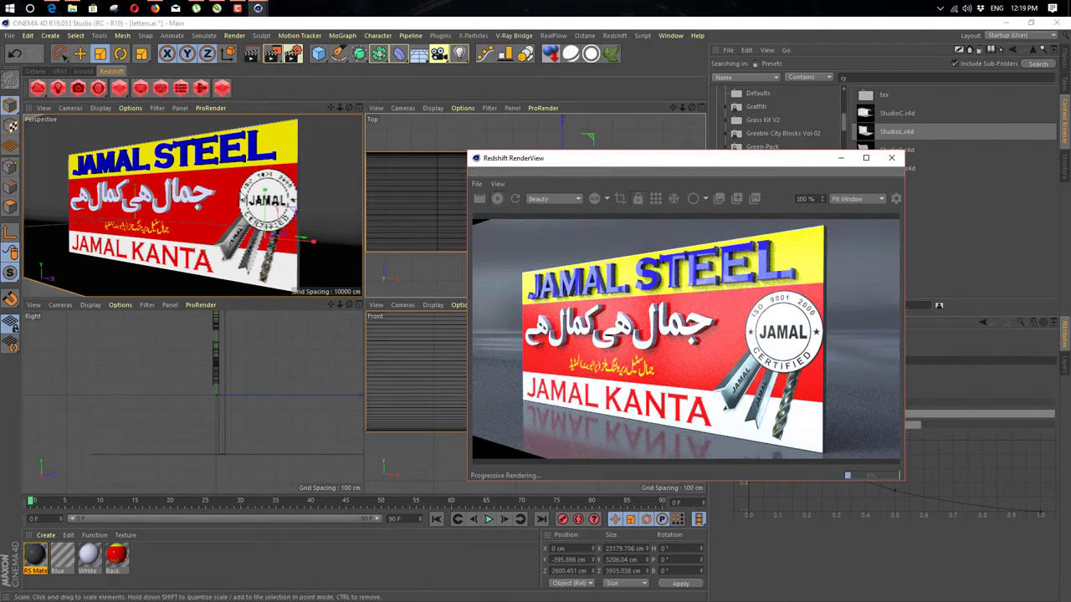
- Select the Extrude.2 and Extrude.1 lettering objects together and open their caps settings
middle_click(242, 199)
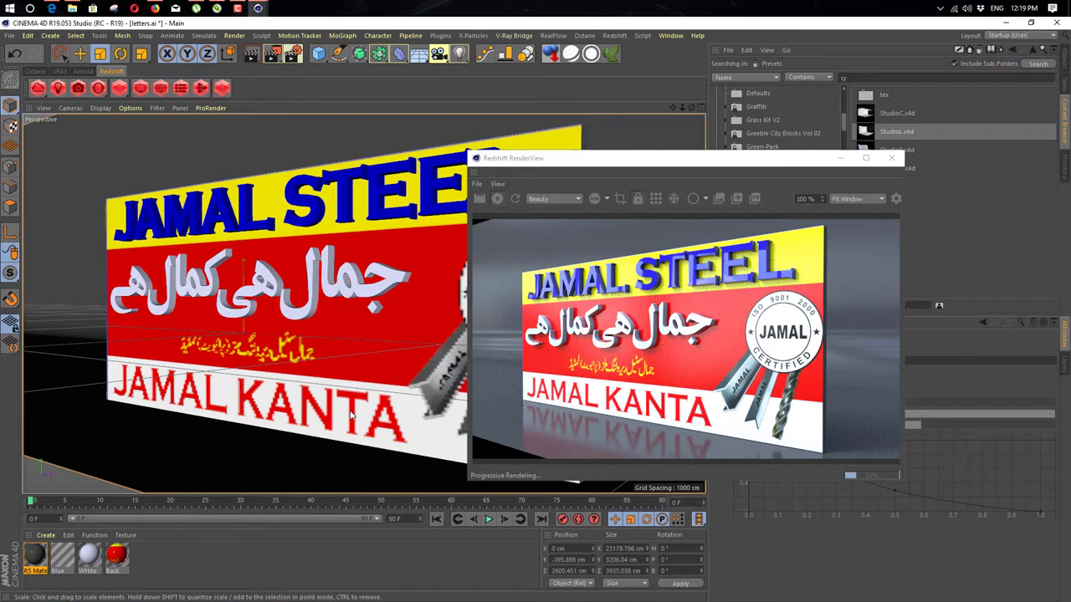
drag(736, 161, 757, 168)
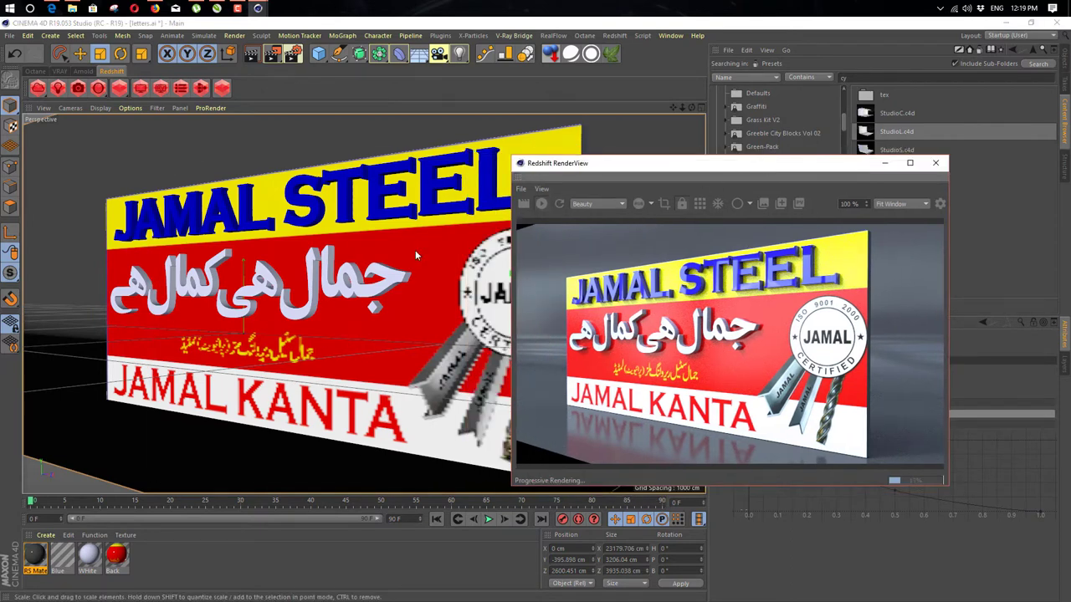
click(405, 303)
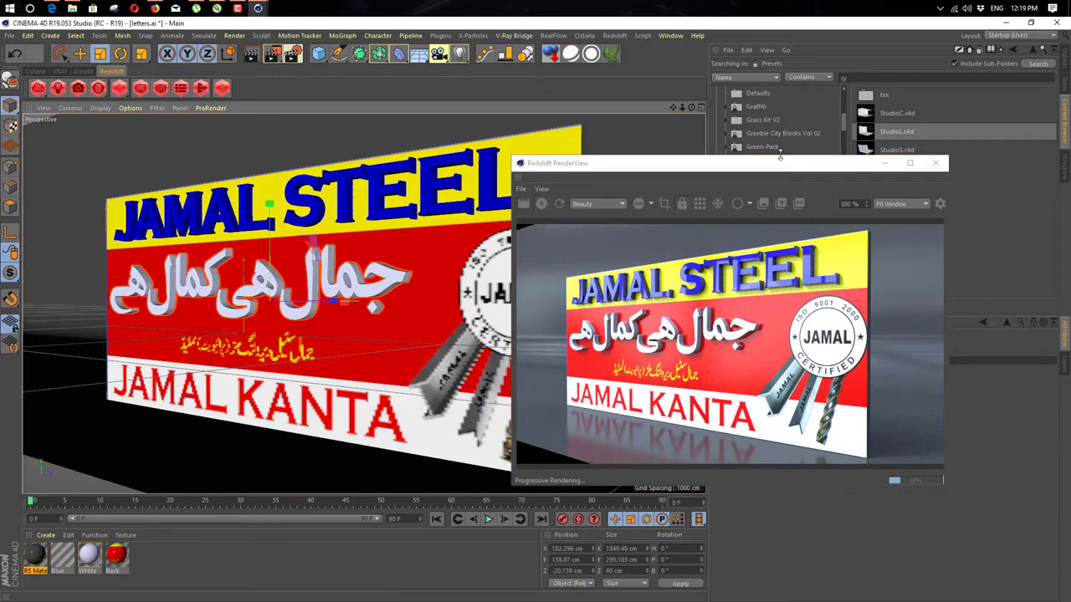
click(590, 175)
drag(591, 175, 590, 174)
drag(640, 183, 286, 254)
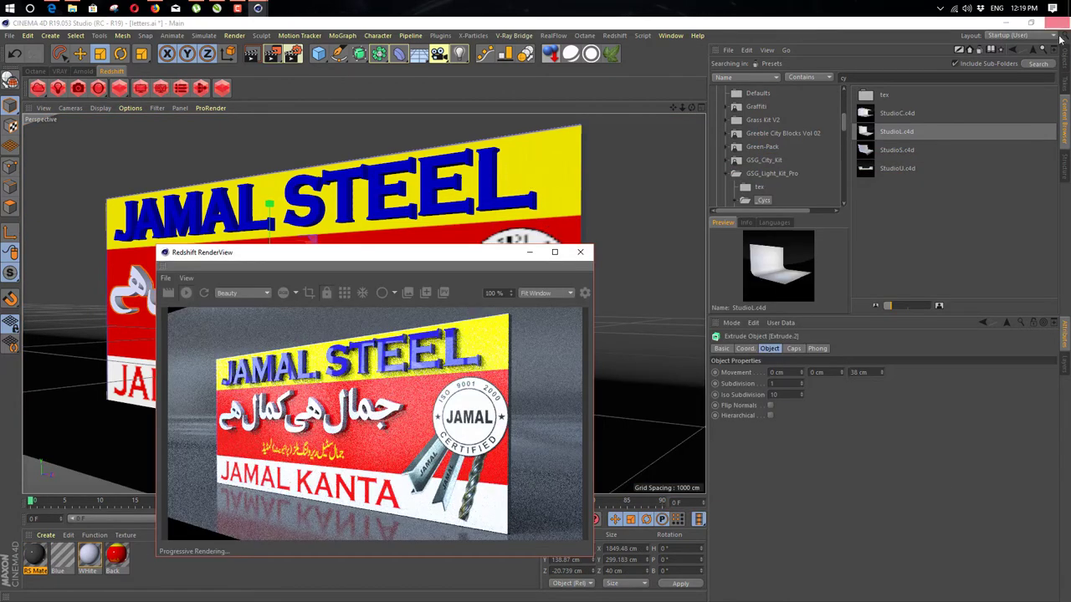
click(1063, 61)
ctrl+click(732, 97)
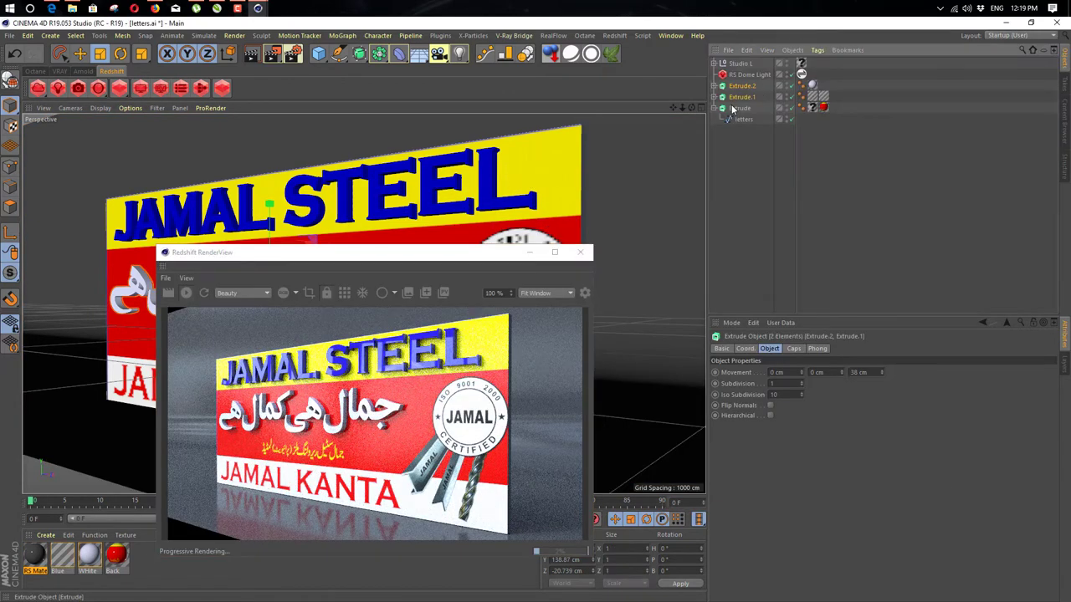
click(800, 349)
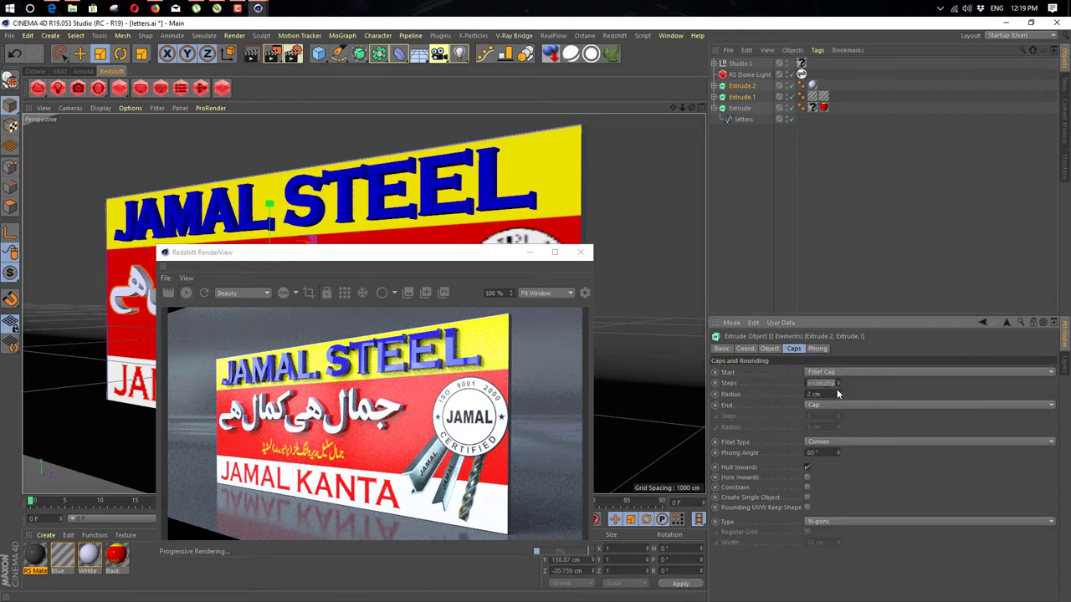
- Try start cap fillet radii of 4 cm and 10 cm on both lettering extrusions
text(4)
key(Return)
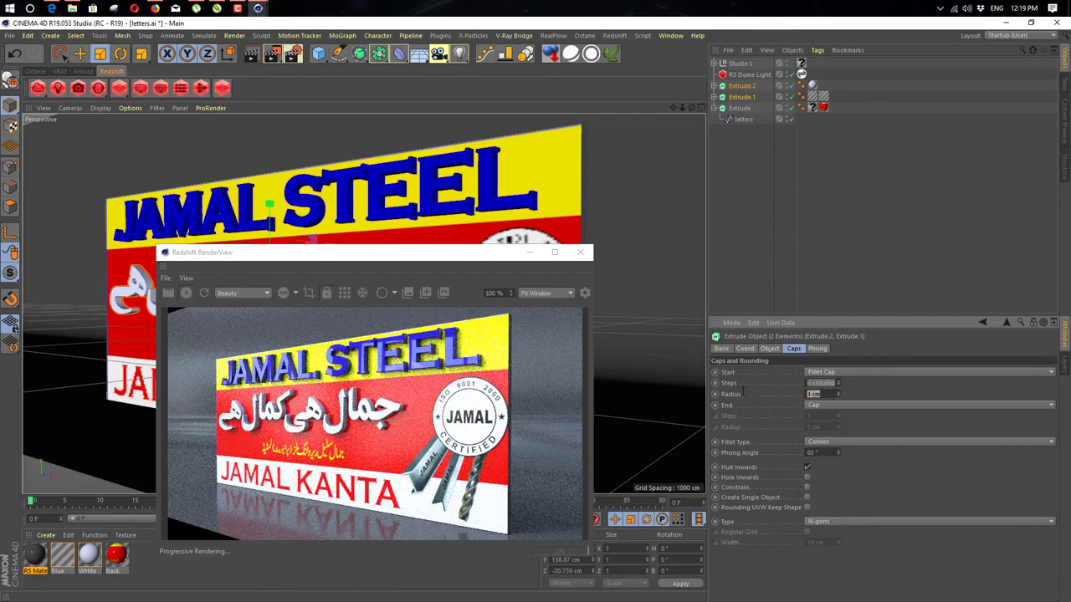
text(5)
key(Return)
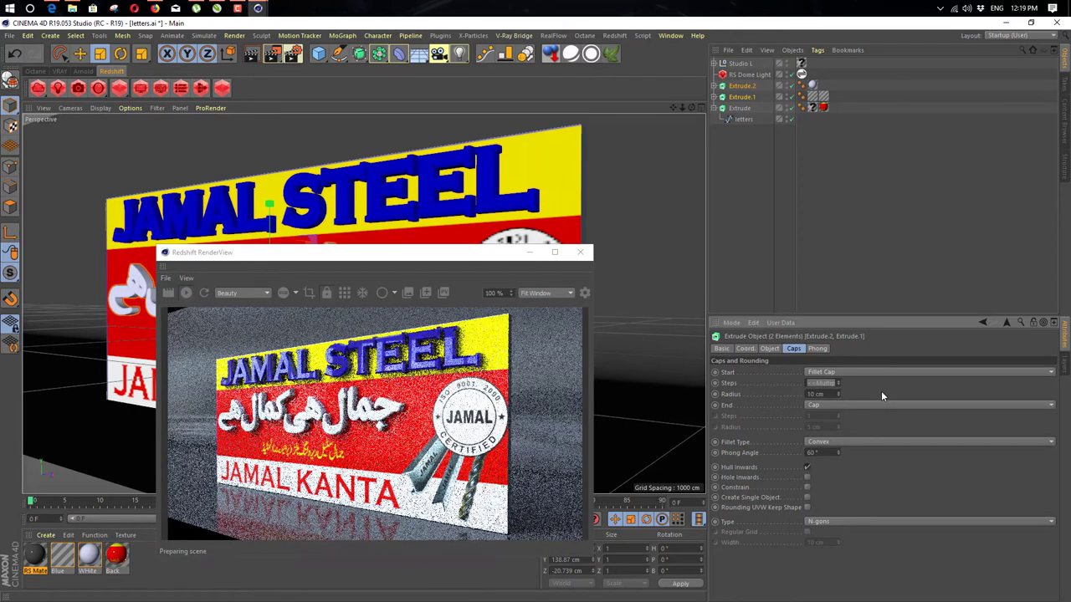
- Set the start cap fillet radius of both lettering extrusions to 5 cm, with Constrain disabled
click(807, 490)
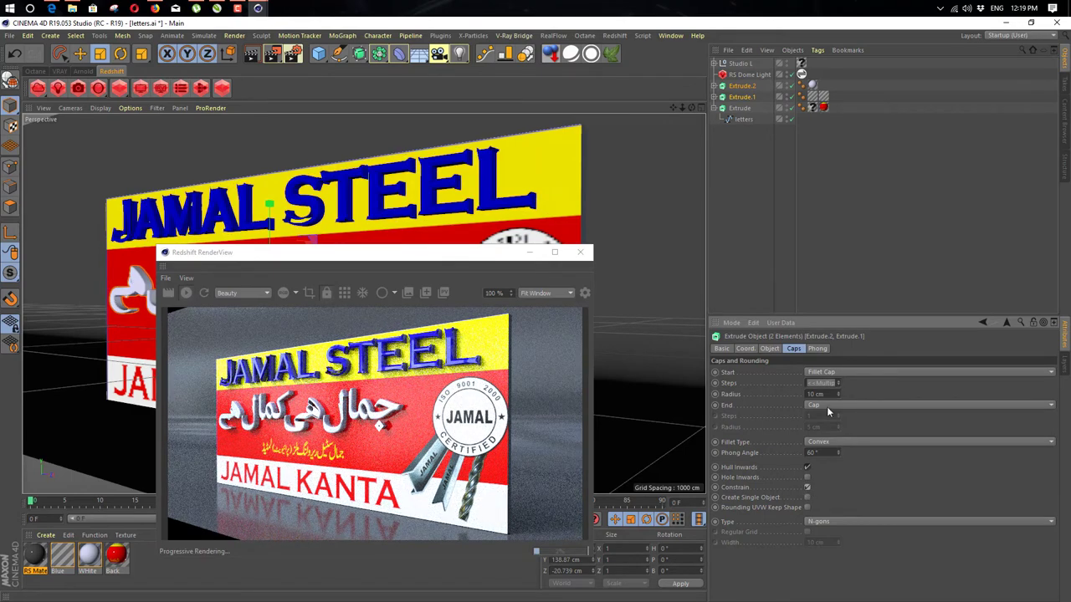
drag(825, 394, 746, 401)
text(5)
key(Return)
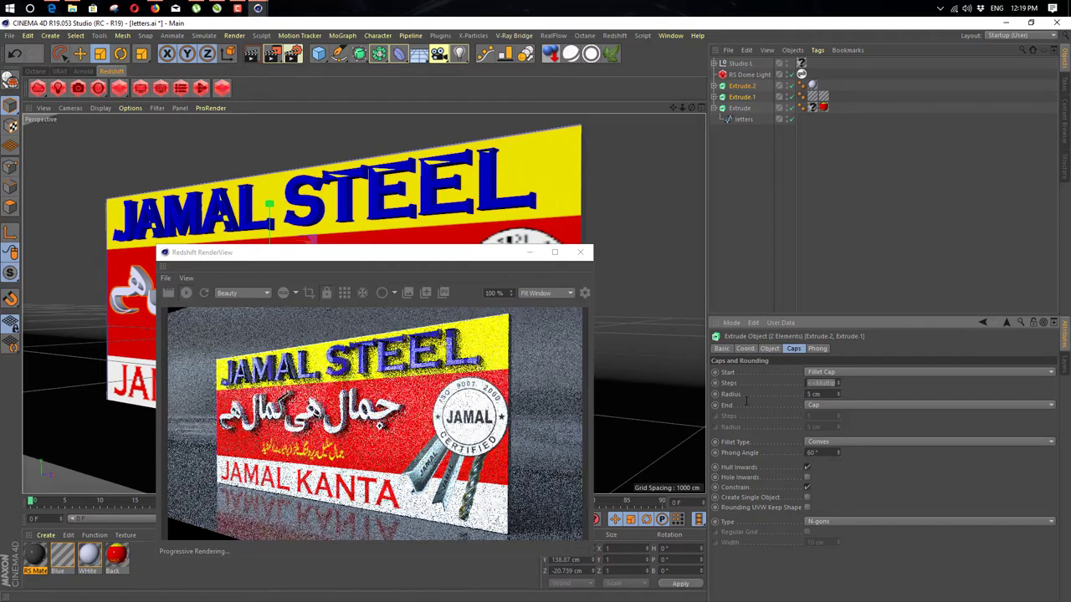
click(808, 489)
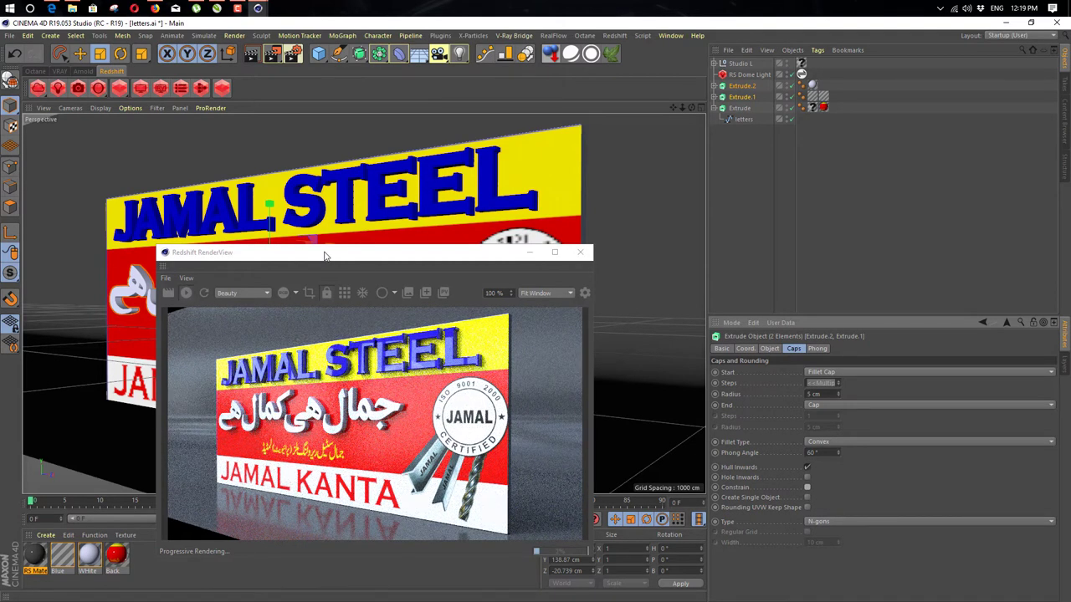
- Set the scene's renderer to Redshift in the render settings and show the Redshift options
click(293, 54)
drag(378, 74, 552, 85)
click(554, 112)
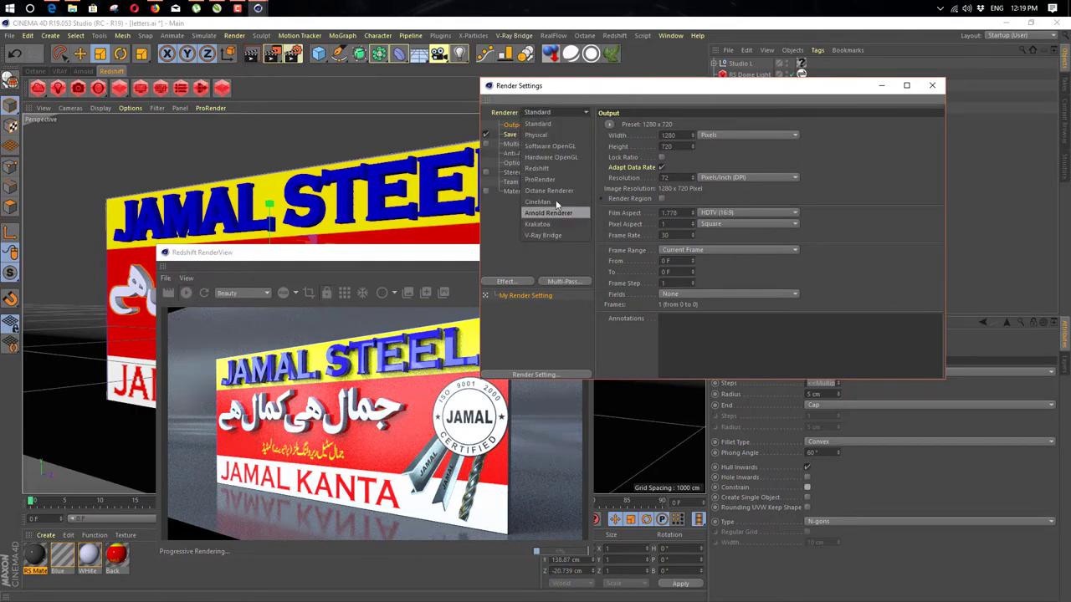
click(549, 168)
click(516, 153)
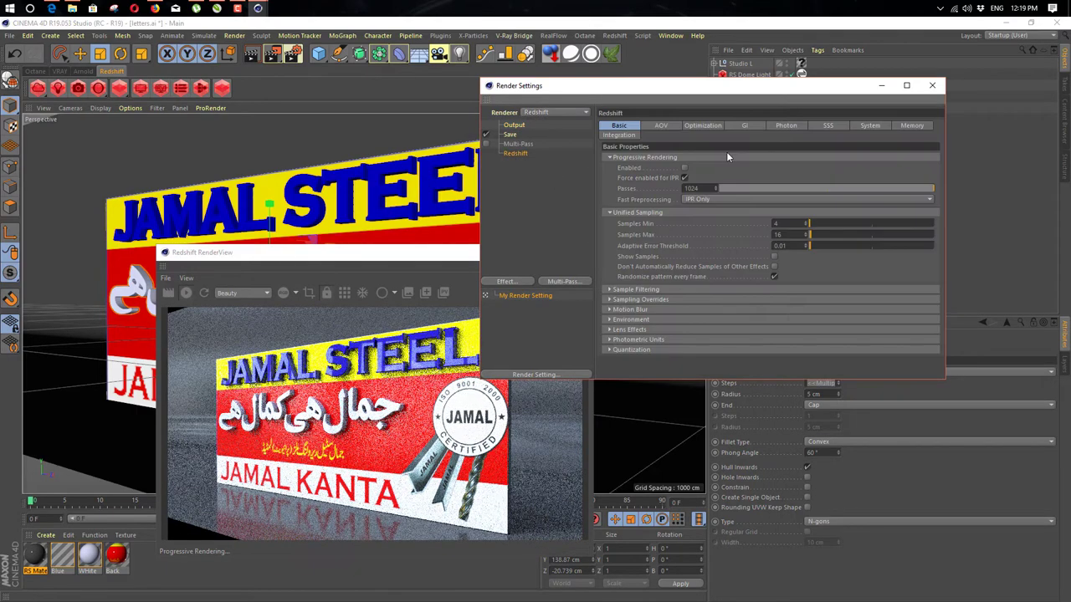
- Set the primary GI engine to Brute Force in the Redshift render settings
click(745, 125)
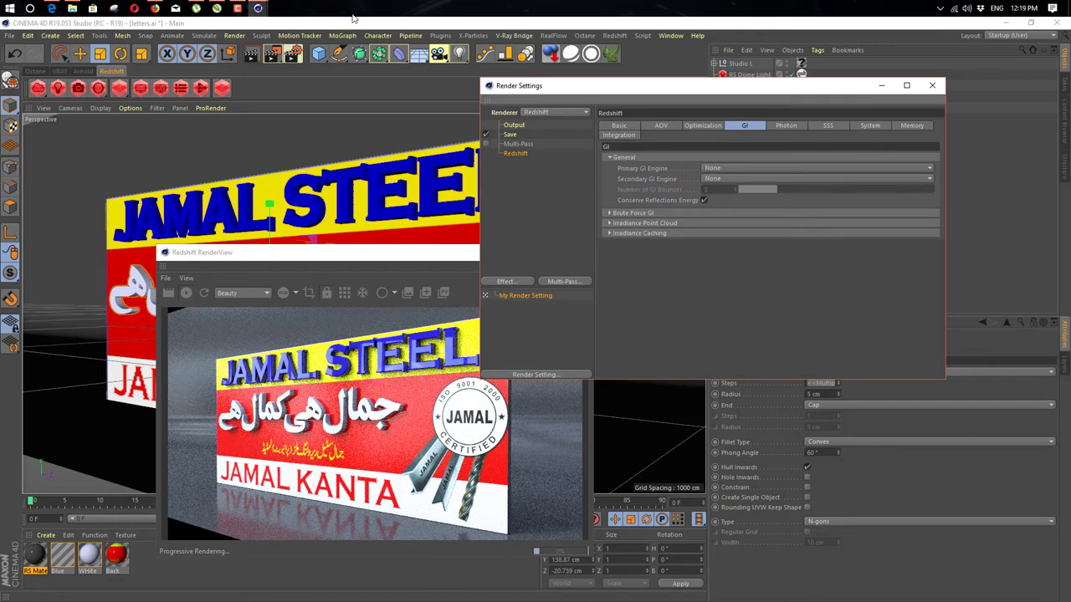
click(237, 8)
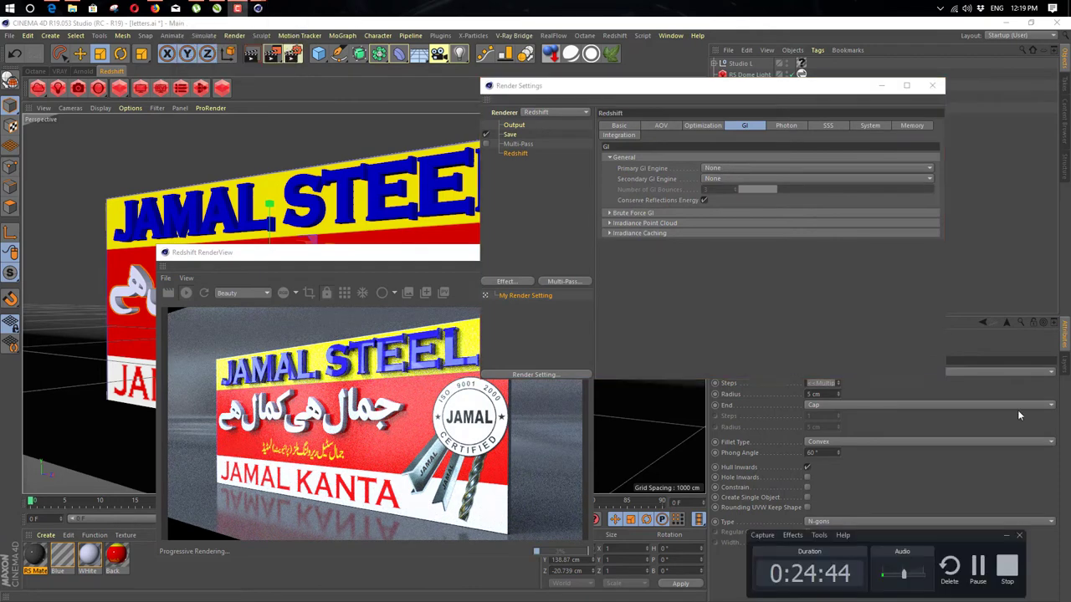
click(978, 569)
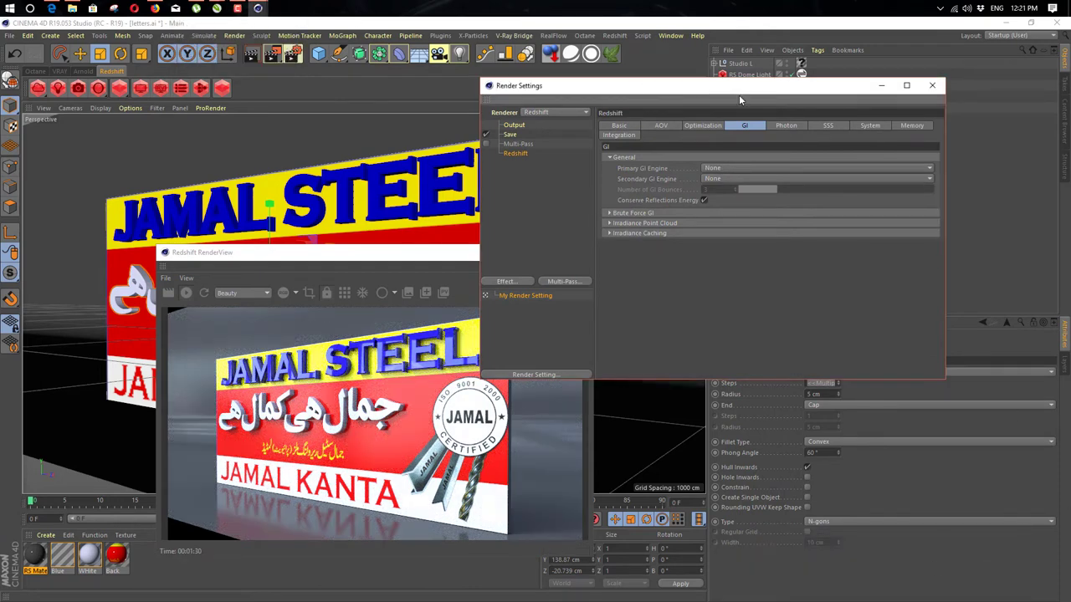
click(711, 170)
click(740, 213)
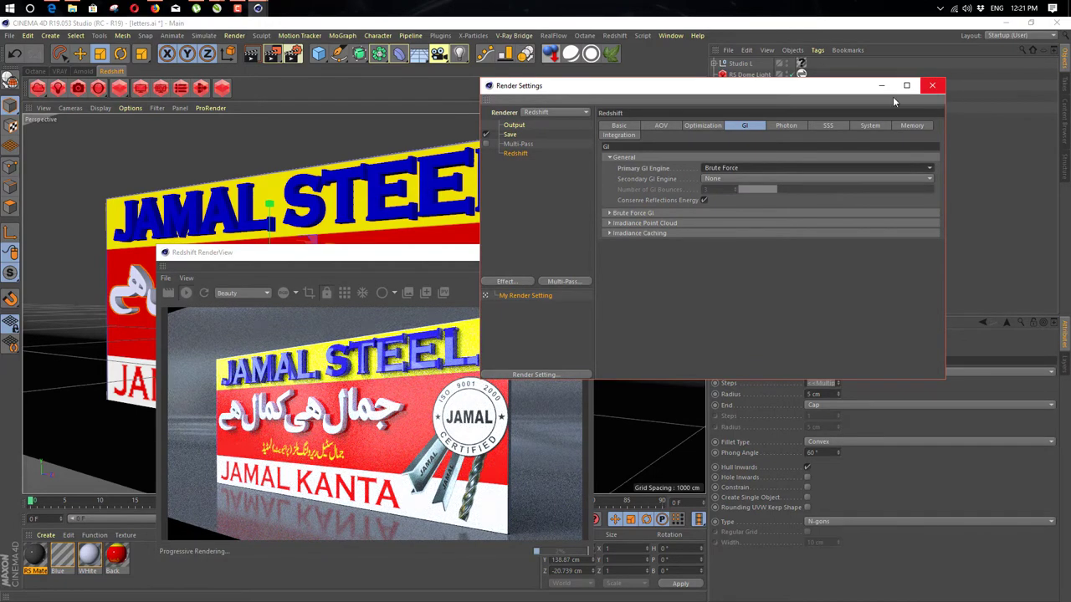
- Set Redshift's unified sampling to a minimum of 16 and a maximum of 255 samples
click(618, 126)
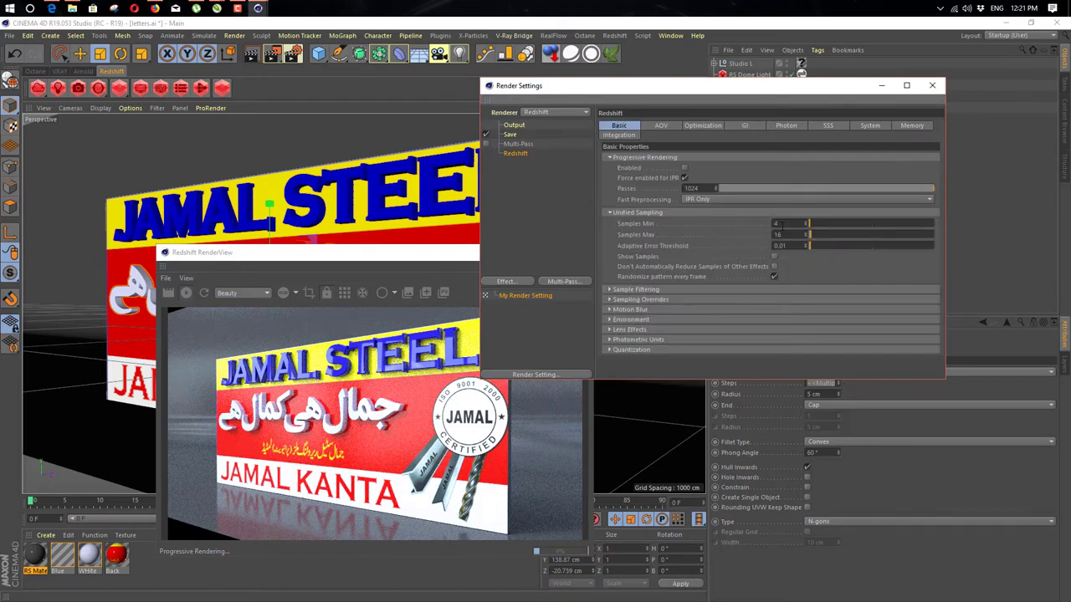
text(6)
key(Tab)
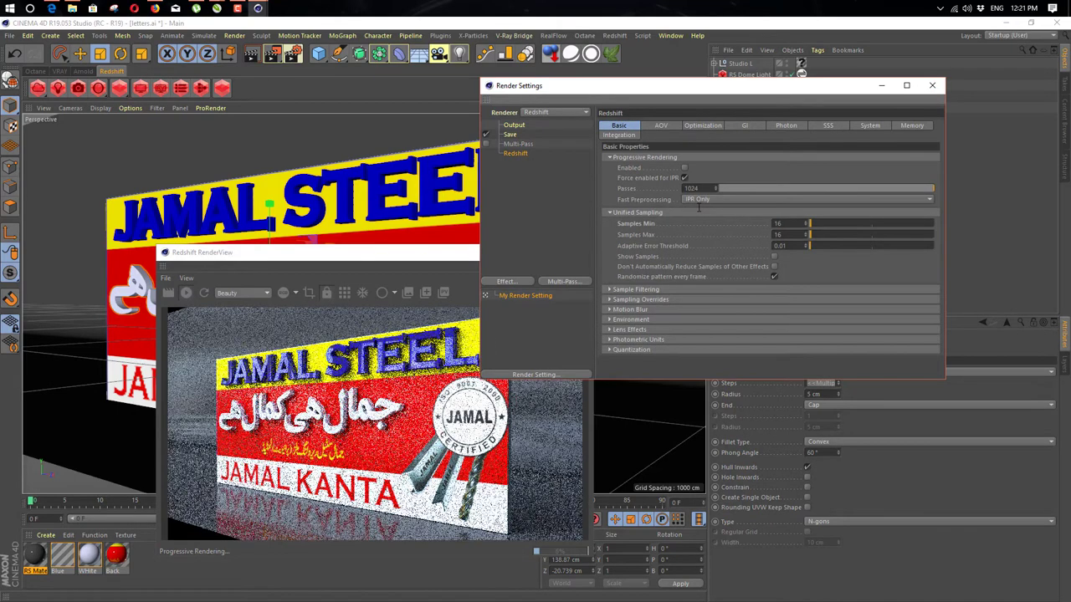
text(256)
key(Return)
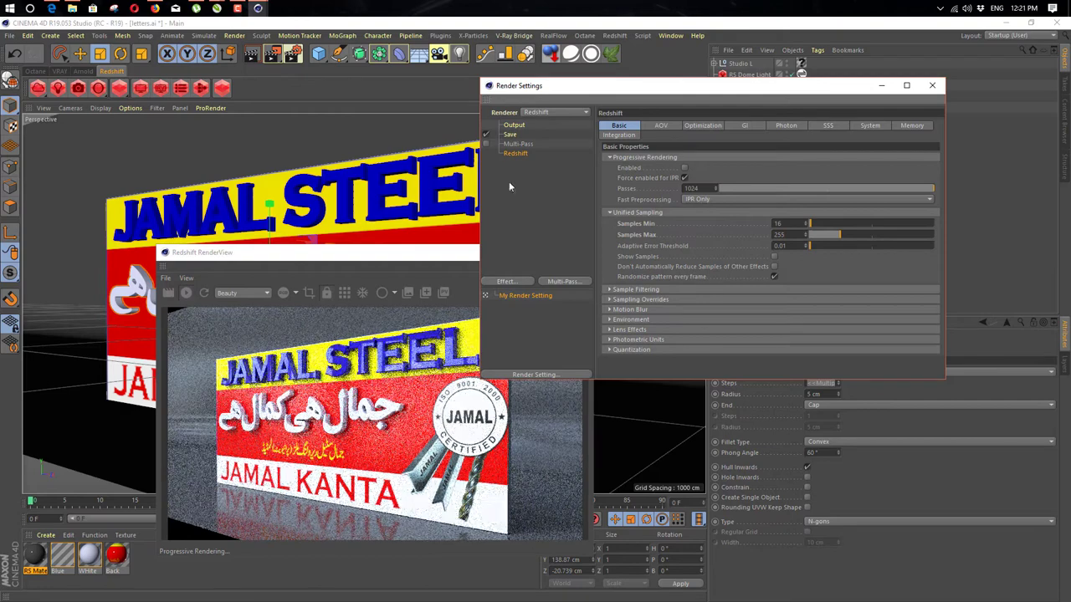
- Set the render output height to 2000 pixels with Lock Ratio enabled and close the render settings
click(508, 125)
click(663, 157)
click(662, 157)
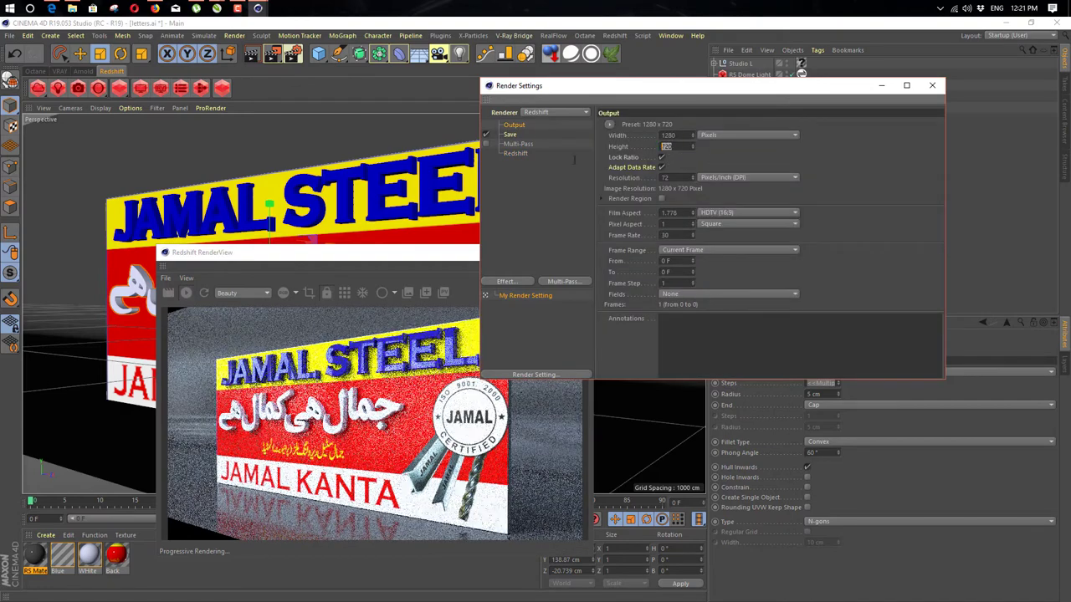
text(2000)
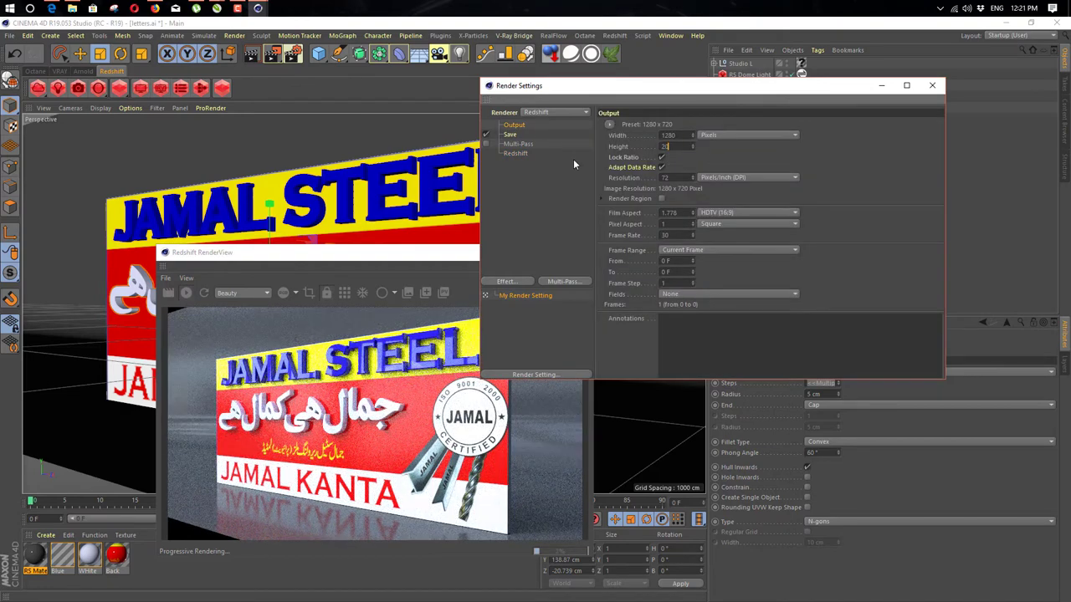
key(Return)
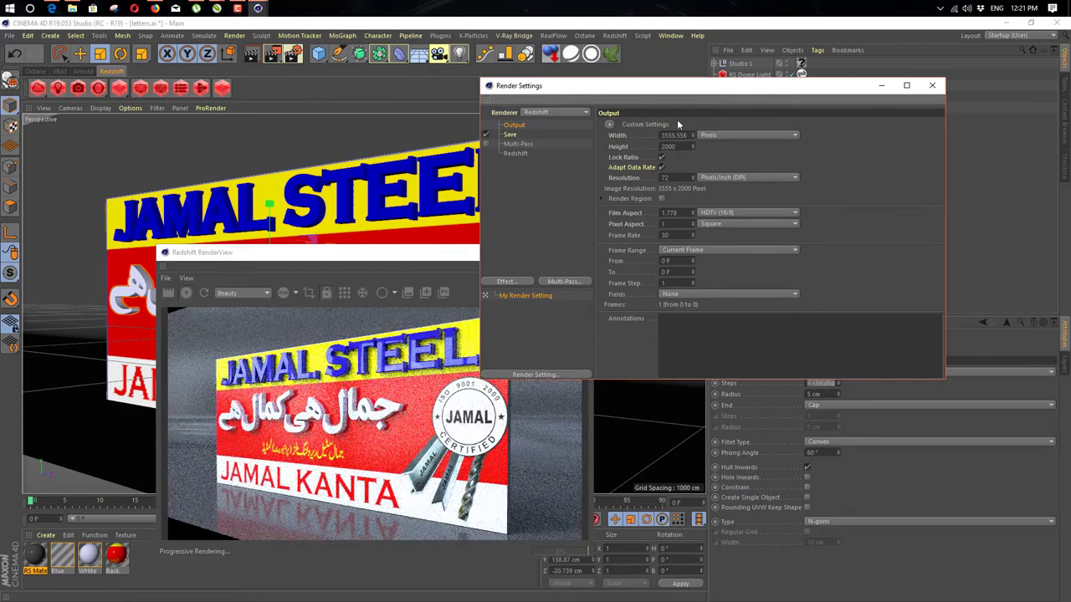
click(932, 85)
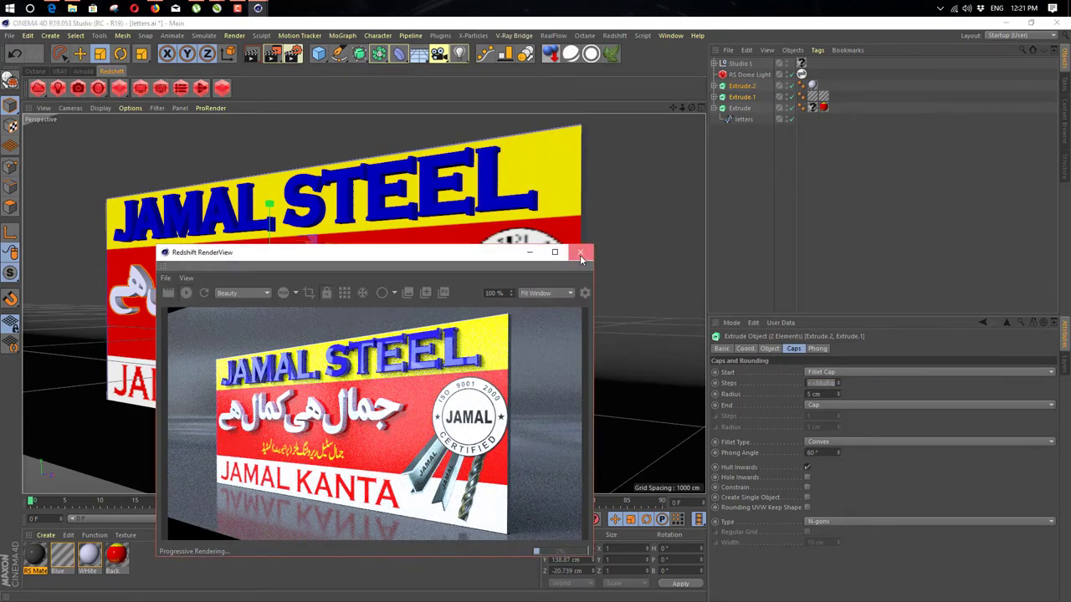
- Close the Redshift RenderView and render the sign scene to the Picture Viewer, fitting the whole frame in view
click(586, 252)
click(272, 53)
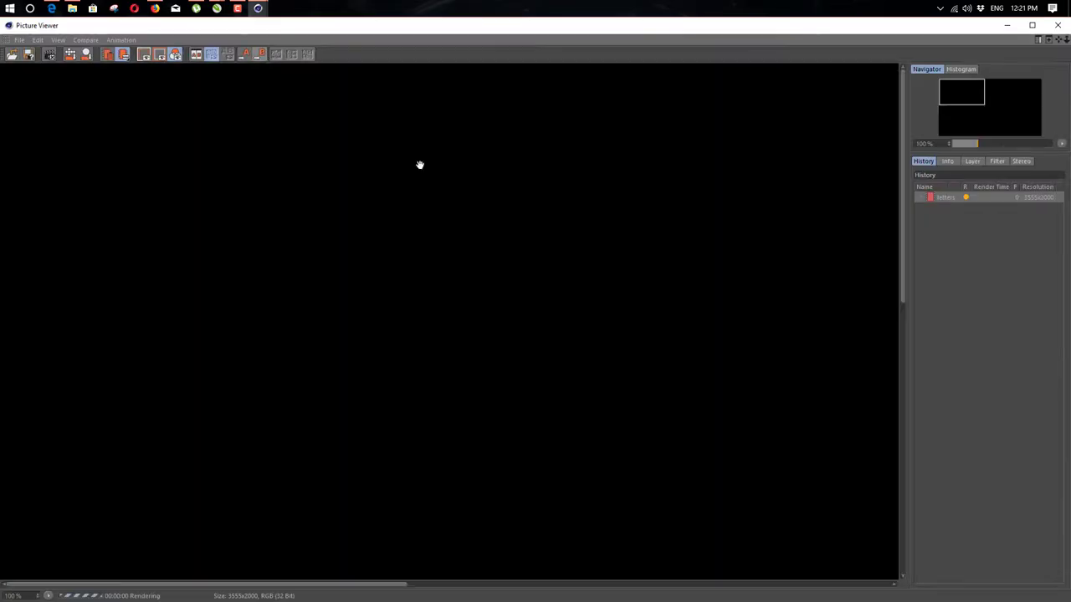
scroll(459, 203, down, 3)
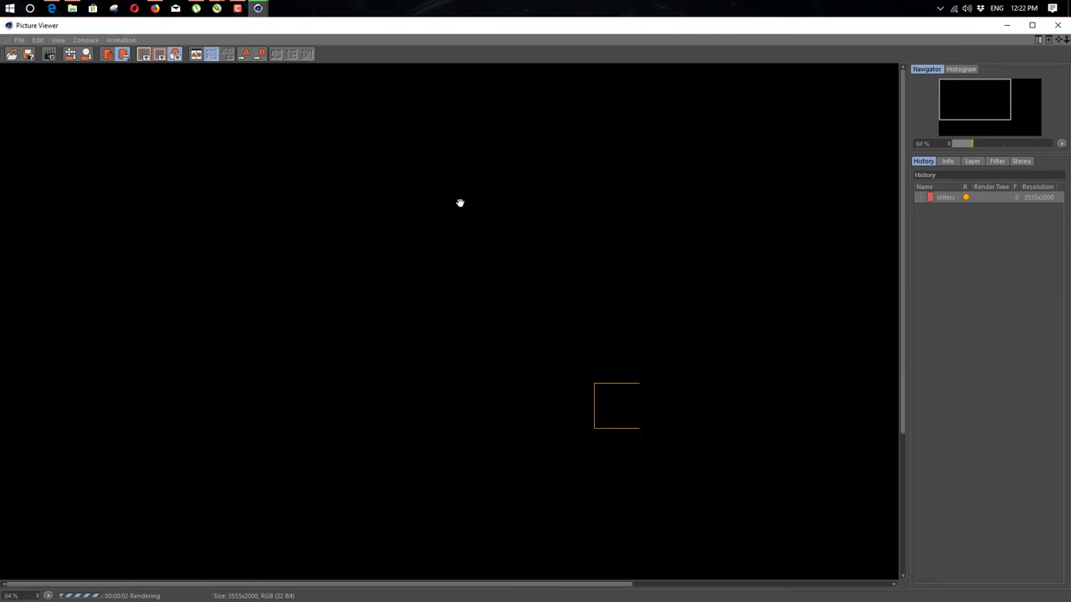
scroll(460, 203, down, 1)
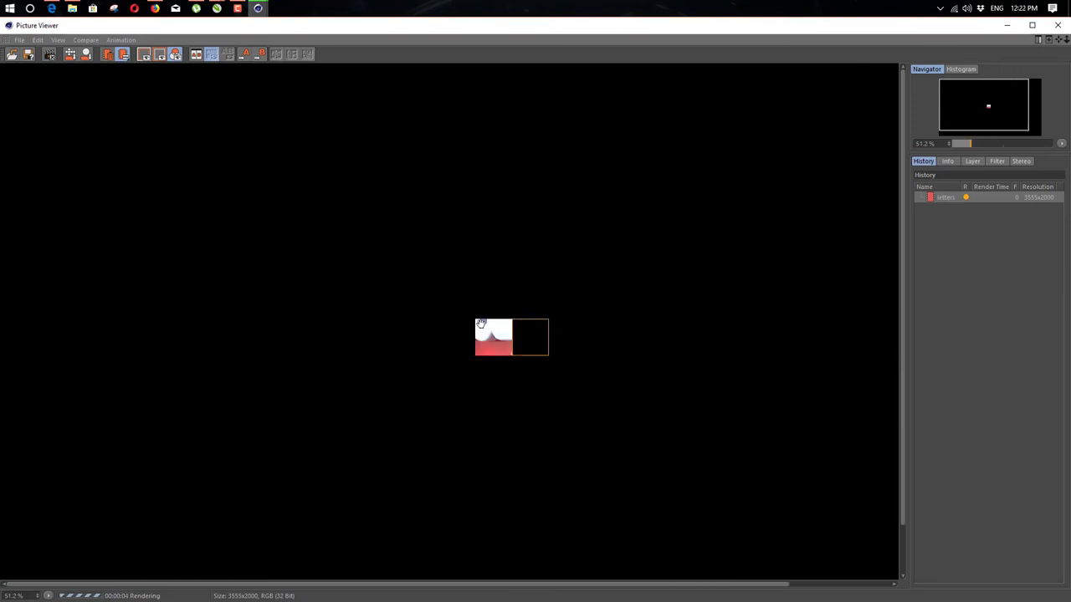
scroll(480, 323, up, 3)
scroll(481, 326, down, 3)
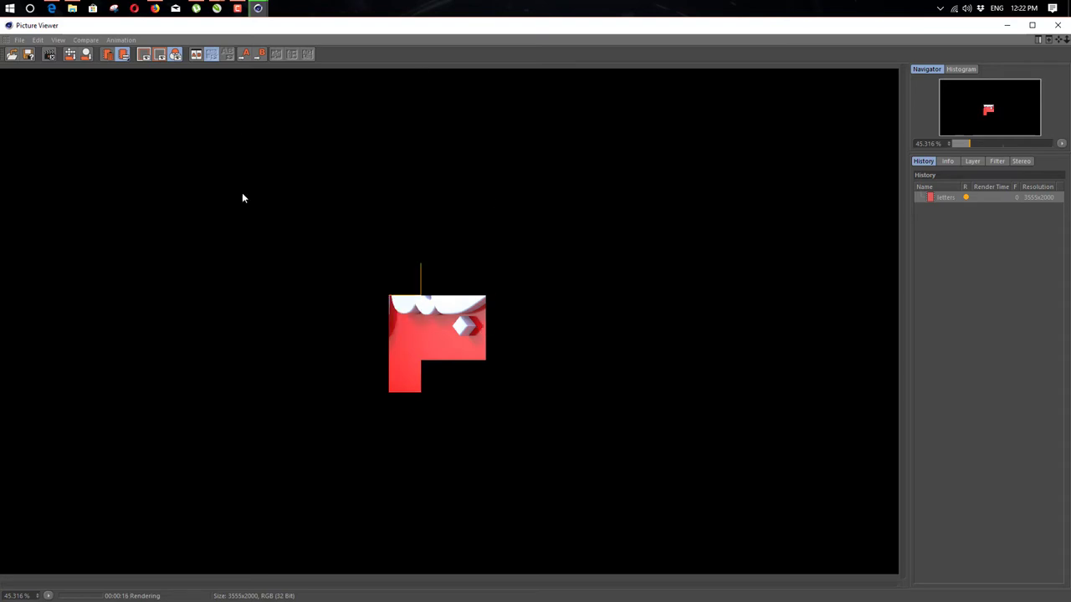
mouse_move(217, 9)
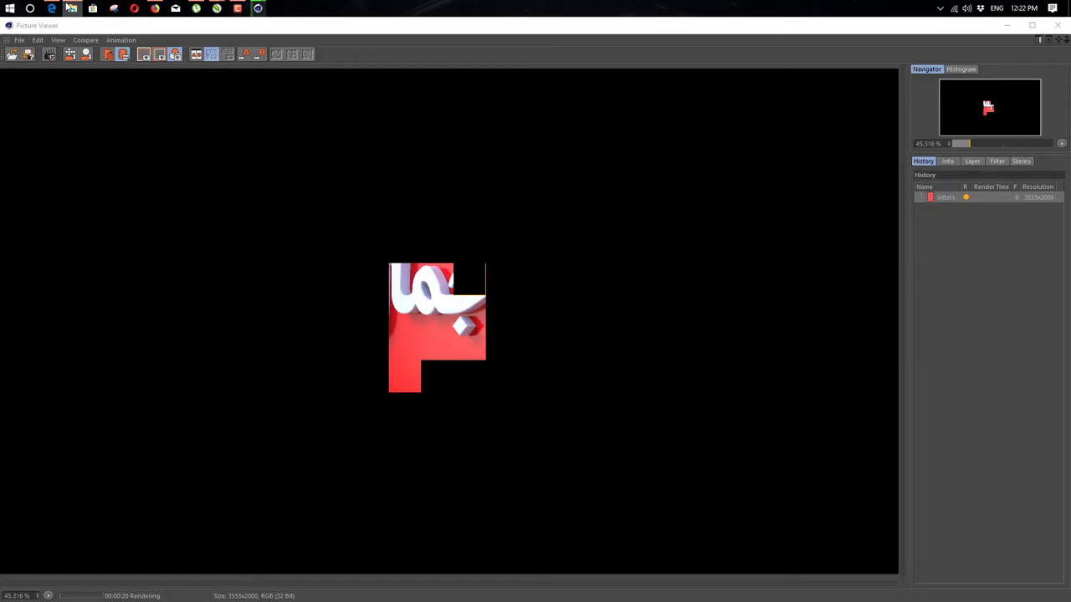
click(1008, 27)
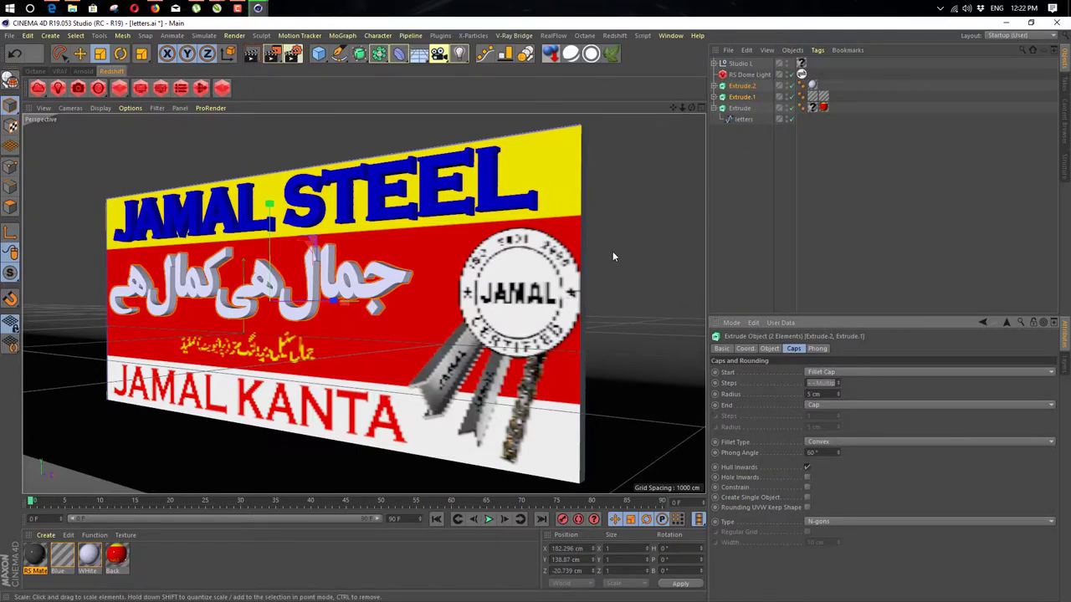
click(155, 9)
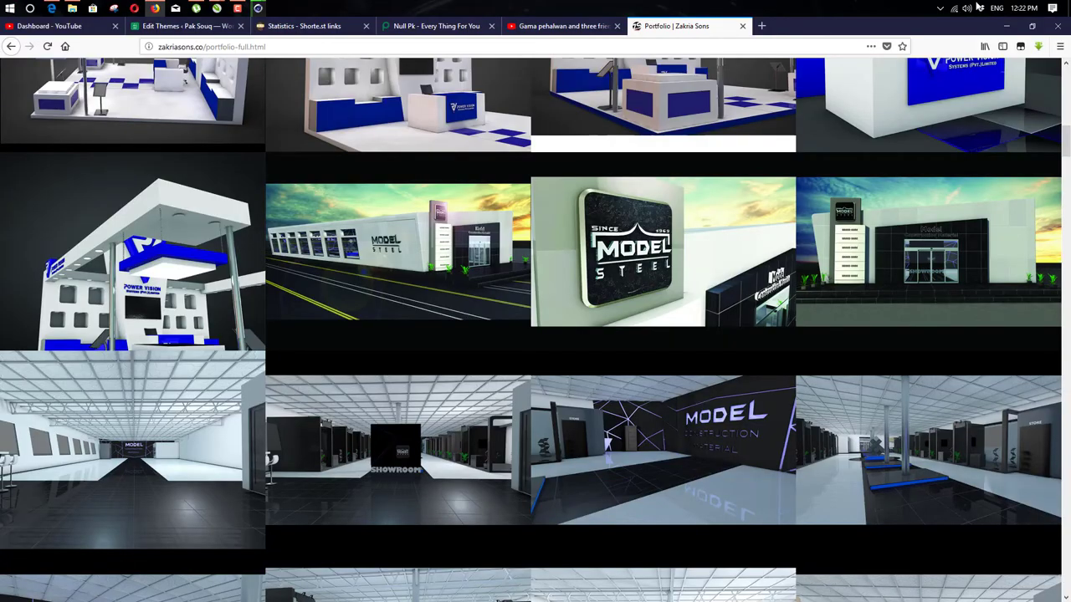
click(1009, 26)
key(super)
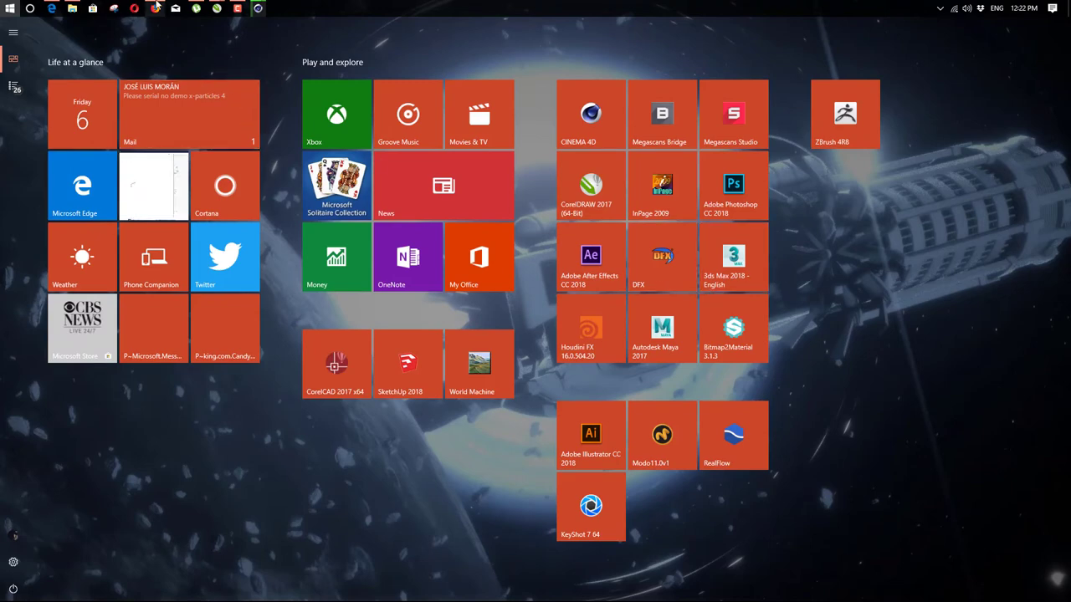
click(238, 9)
click(978, 564)
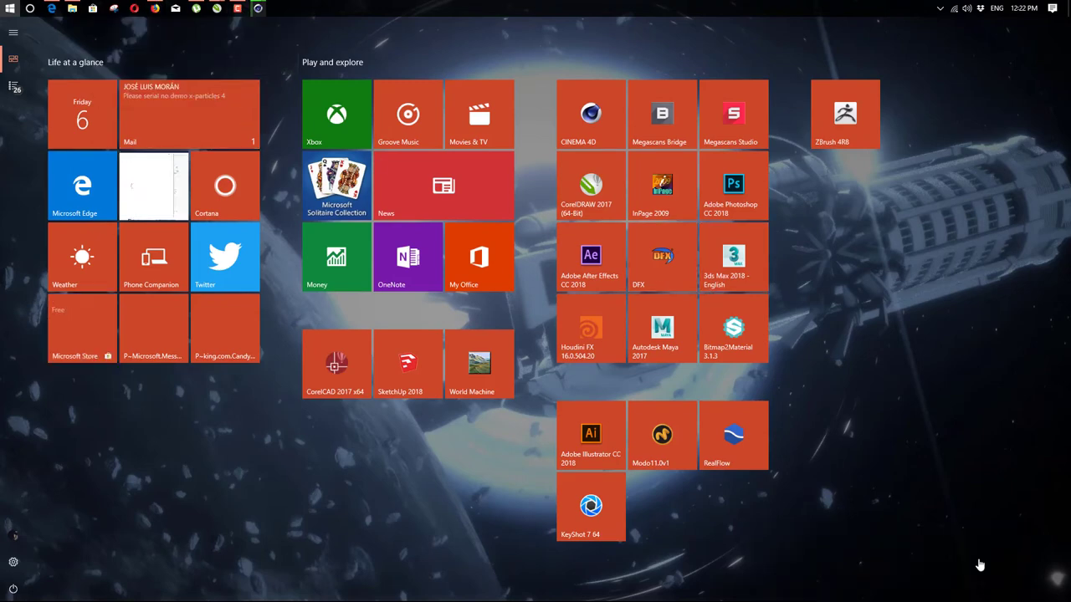
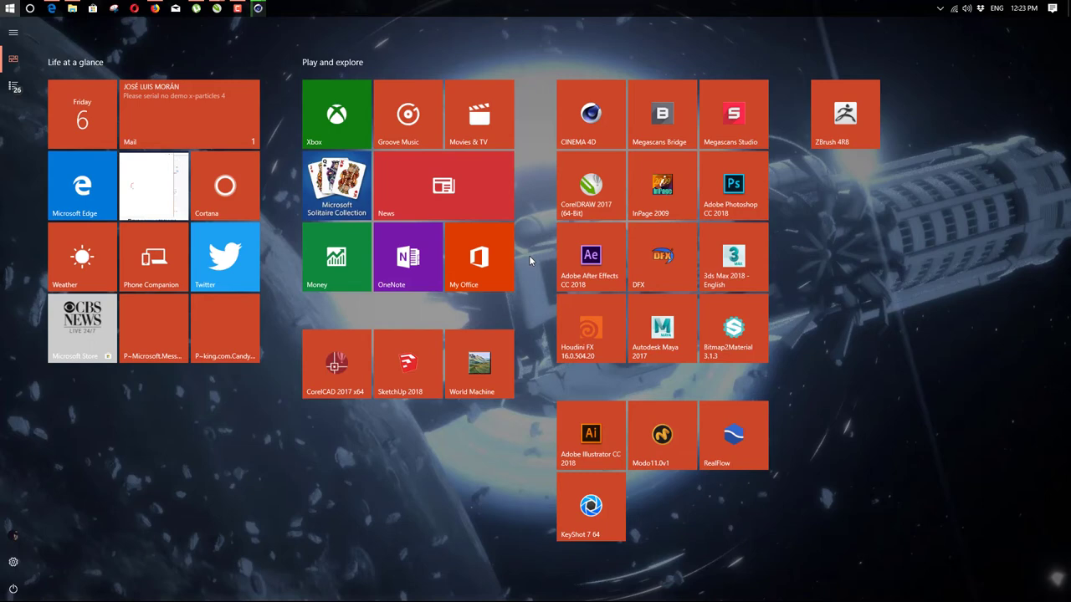
click(254, 8)
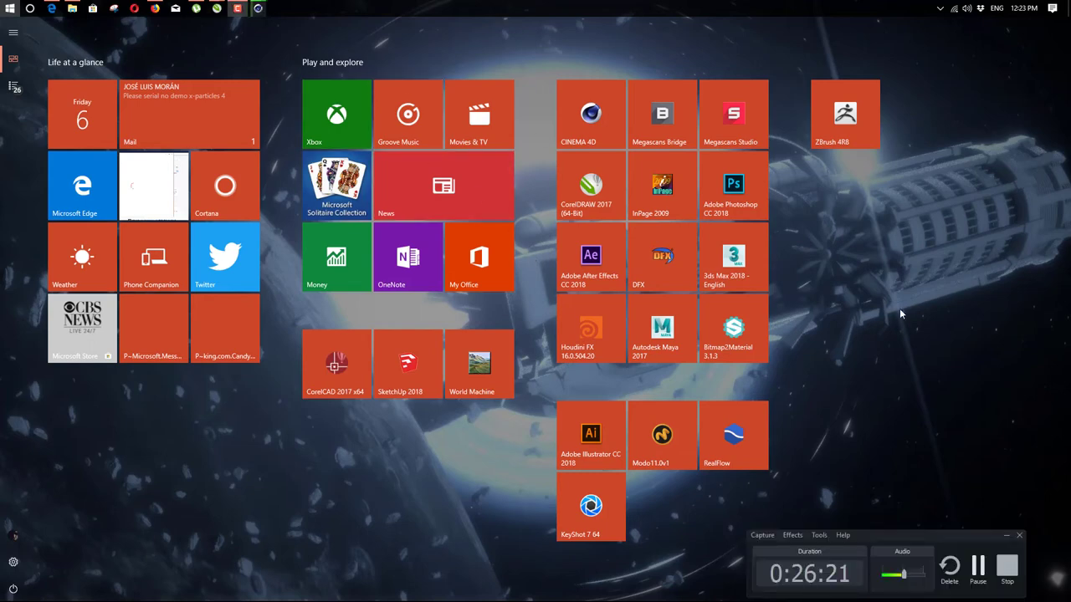
mouse_move(253, 9)
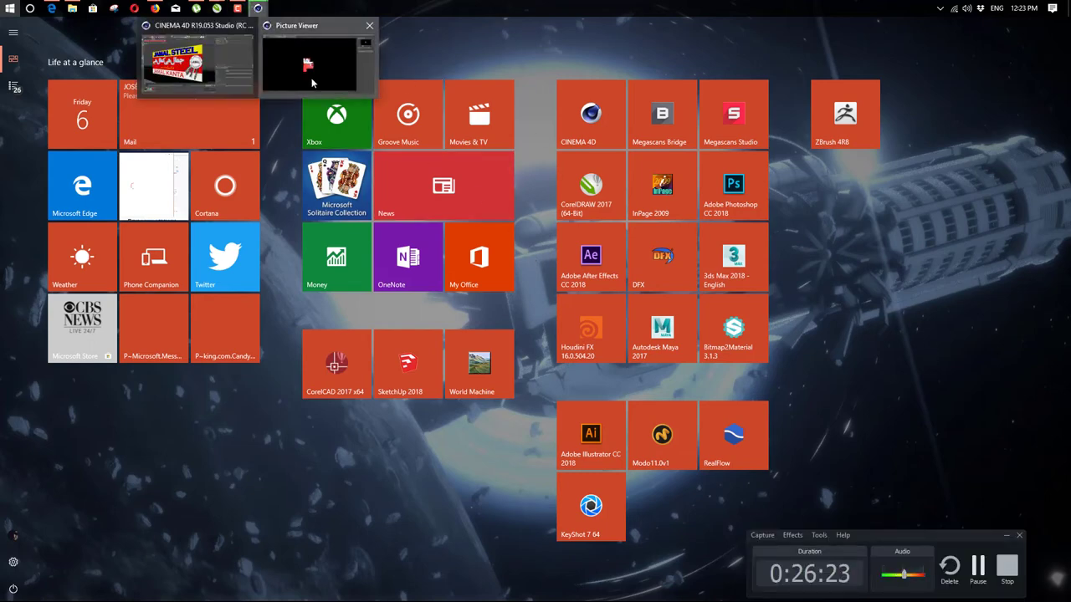
click(312, 78)
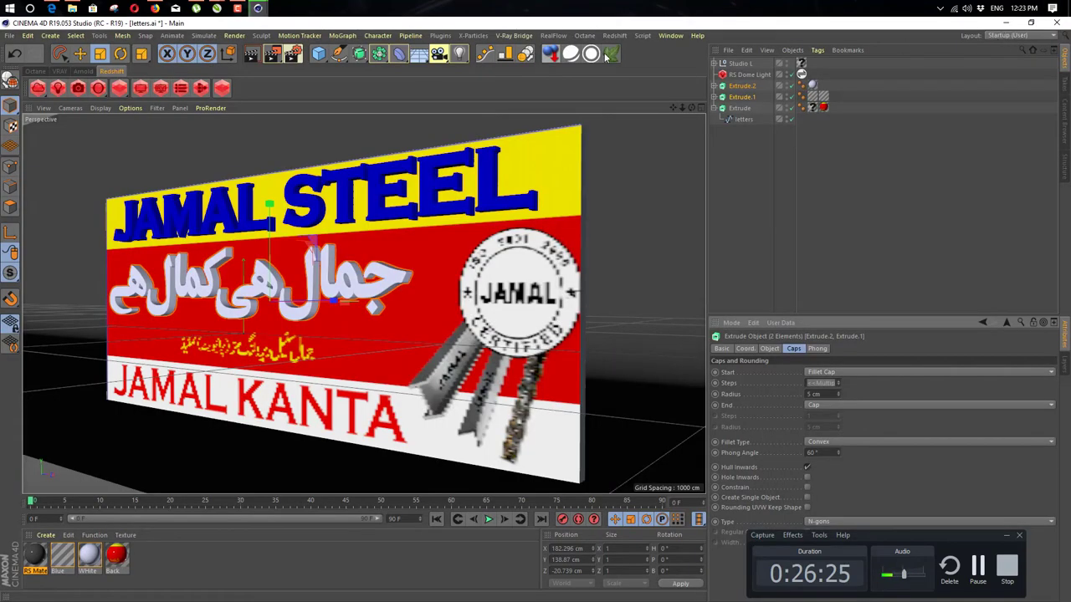
click(1007, 26)
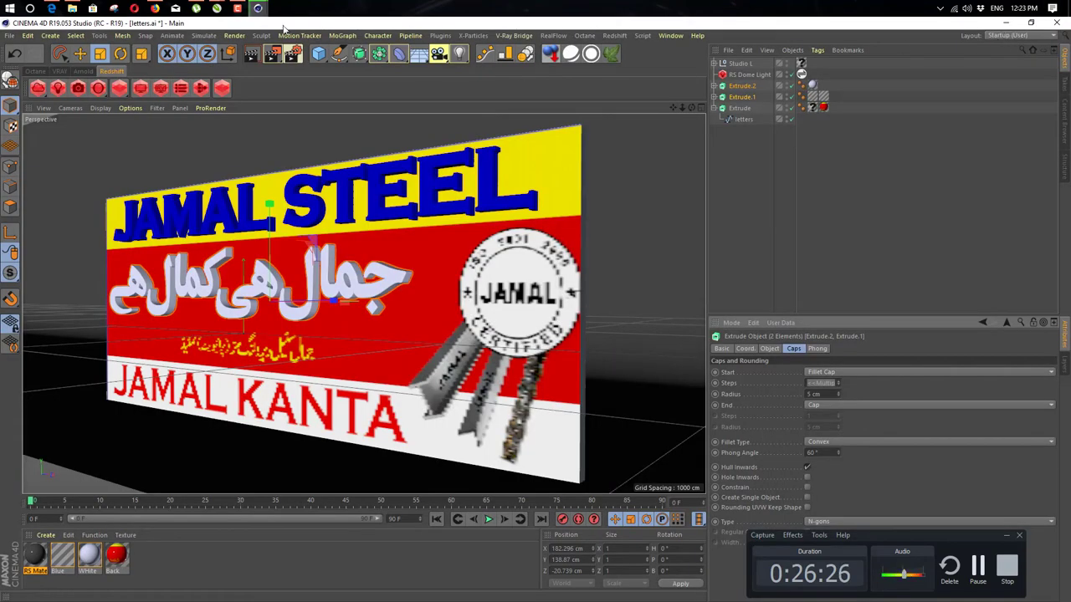
click(154, 8)
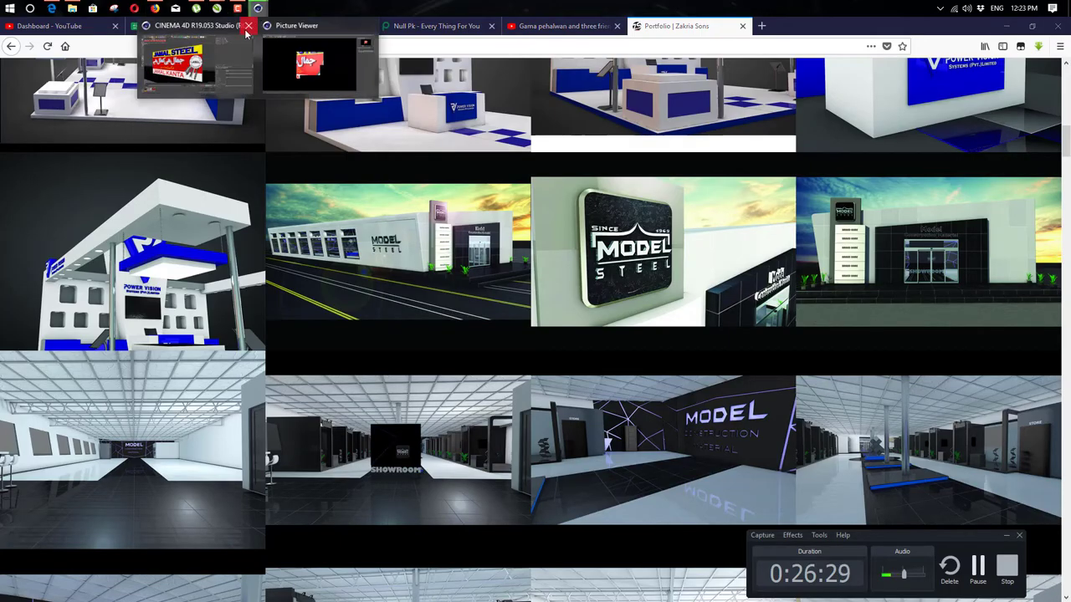
click(216, 8)
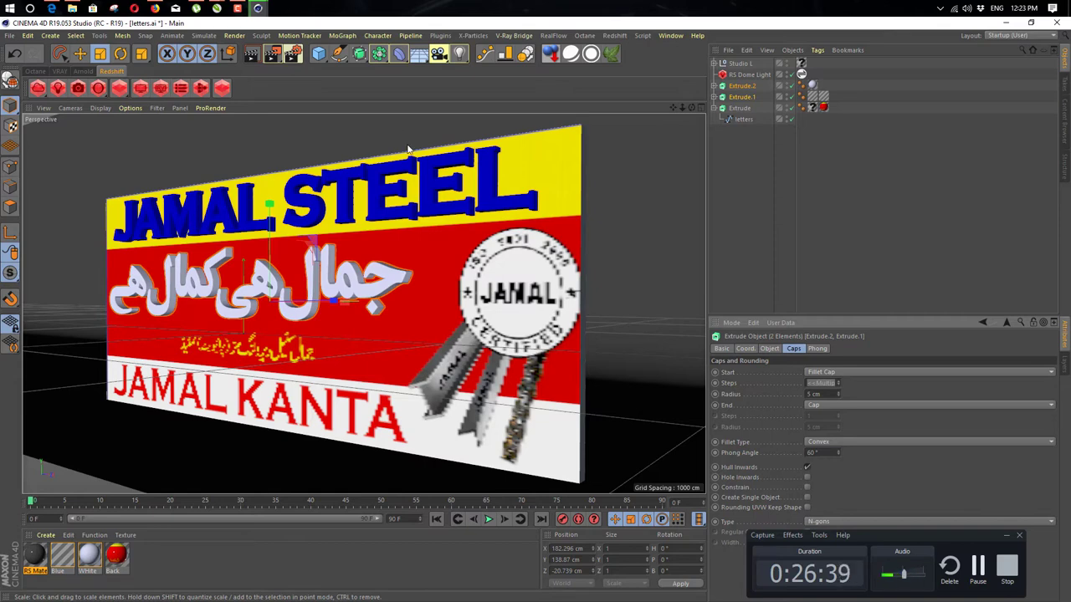
click(500, 171)
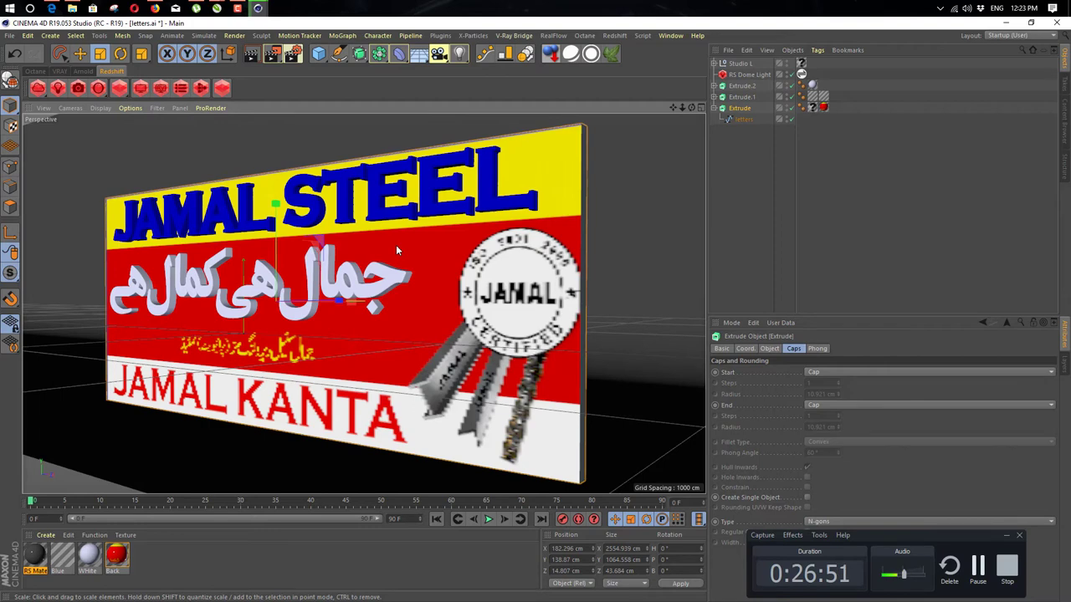
- Switch to the Portfolio page in Firefox and browse its gallery of exhibition stand, showroom and signage renders
click(1008, 24)
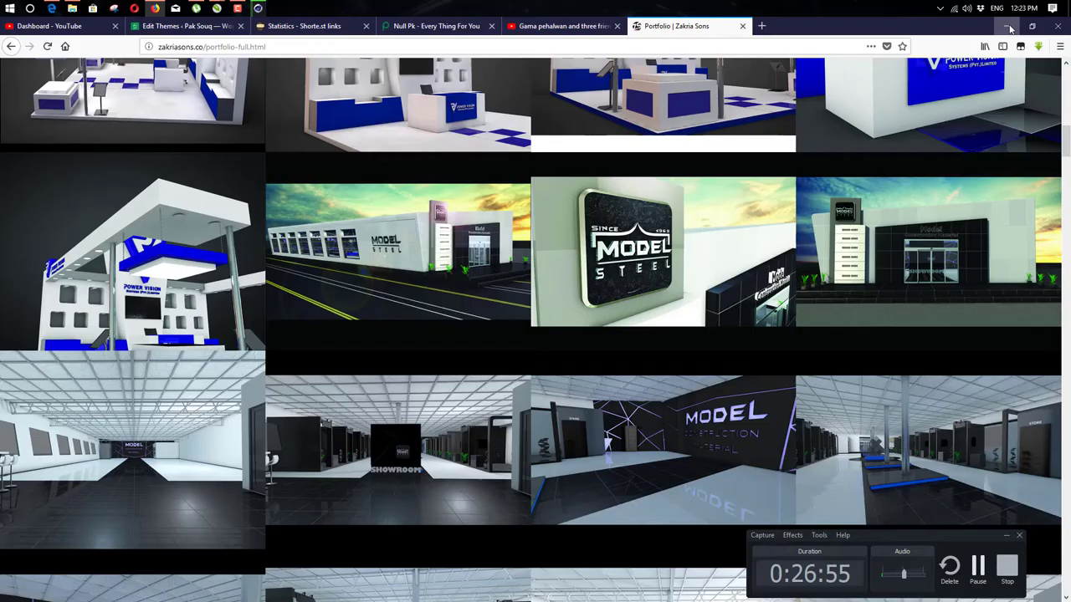
scroll(244, 253, down, 3)
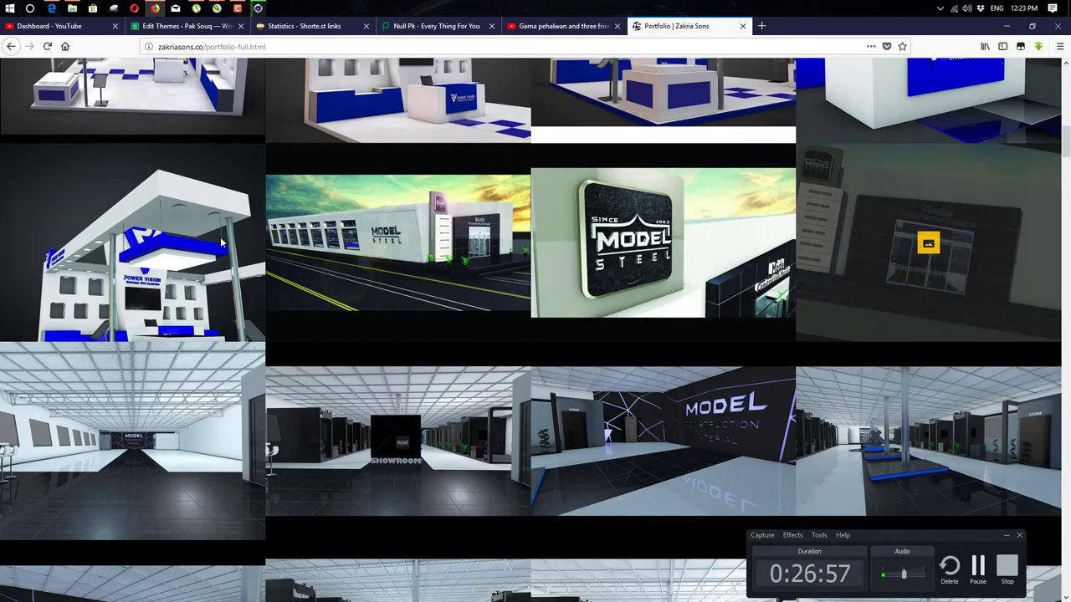
scroll(245, 251, up, 5)
scroll(400, 259, down, 10)
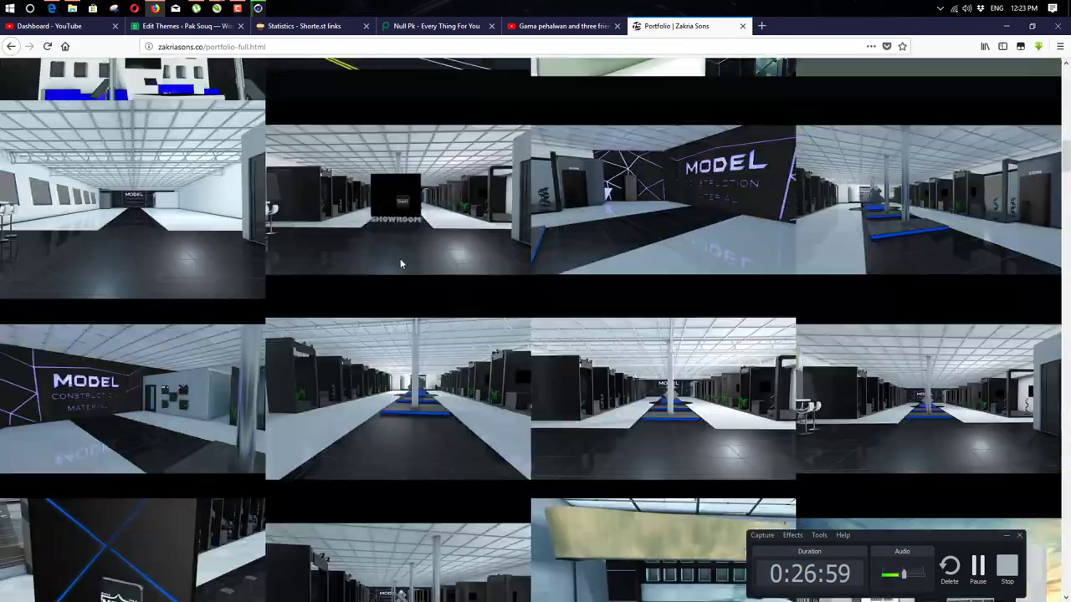
scroll(538, 286, down, 10)
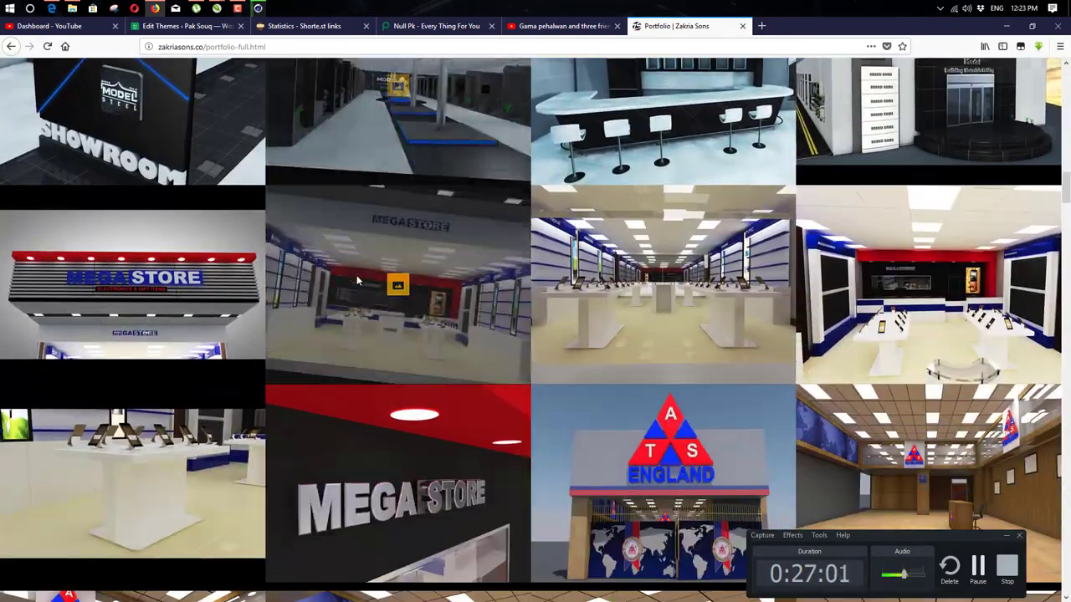
scroll(357, 280, down, 2)
scroll(356, 280, down, 6)
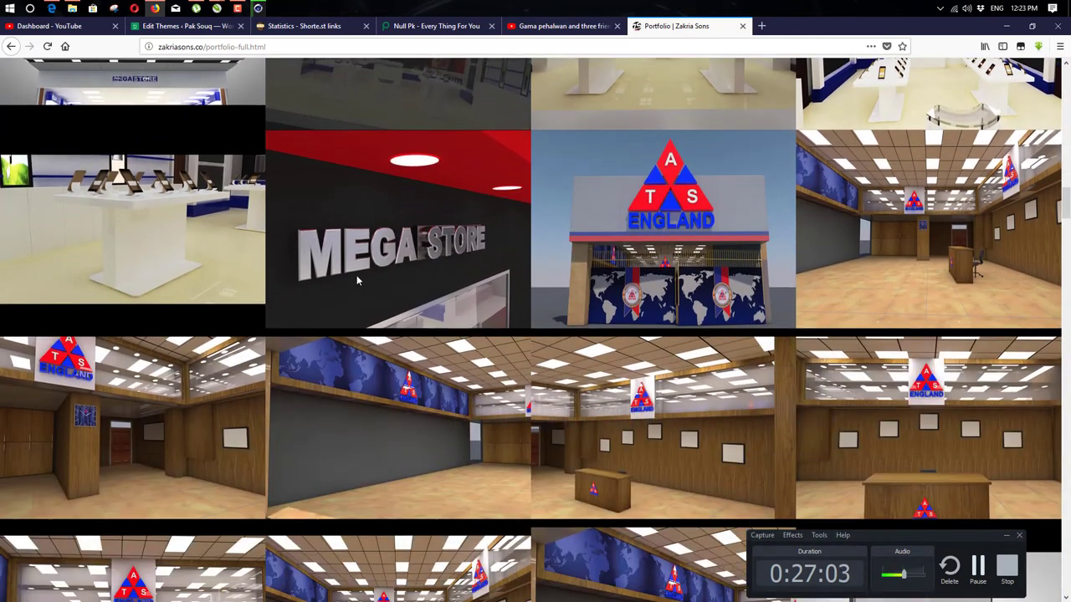
scroll(356, 280, down, 6)
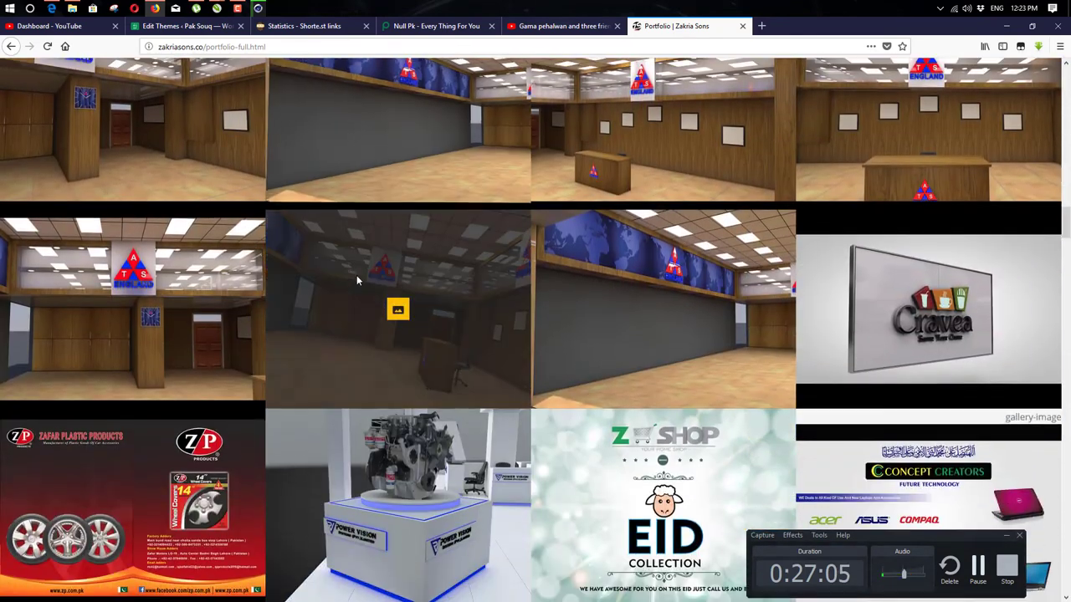
scroll(356, 280, down, 12)
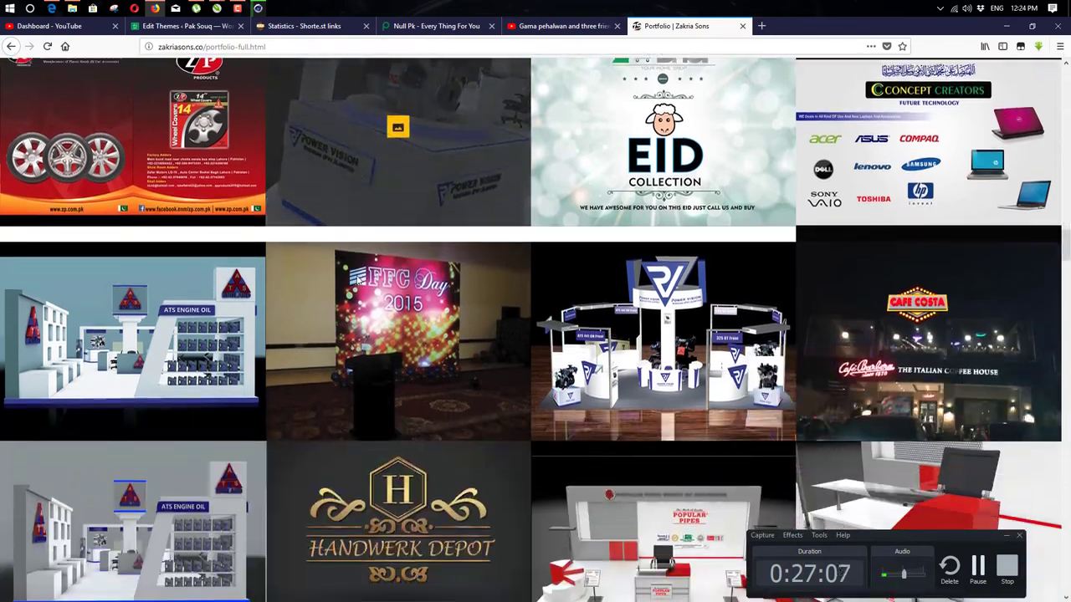
- Leave the portfolio gallery and check the progress of the sign render in Cinema 4D's Picture Viewer
scroll(356, 280, down, 8)
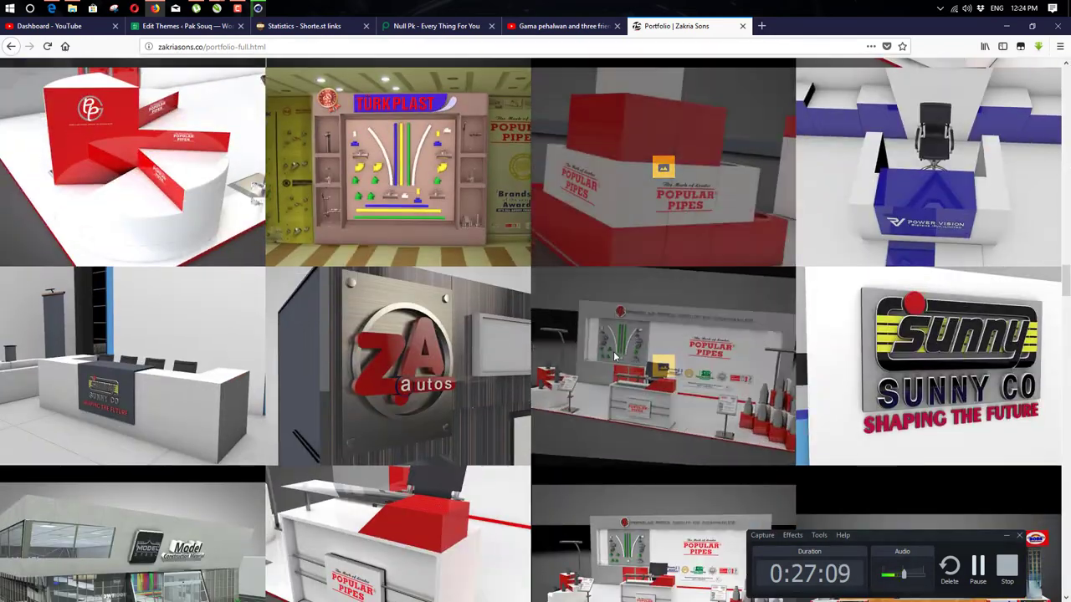
click(1008, 26)
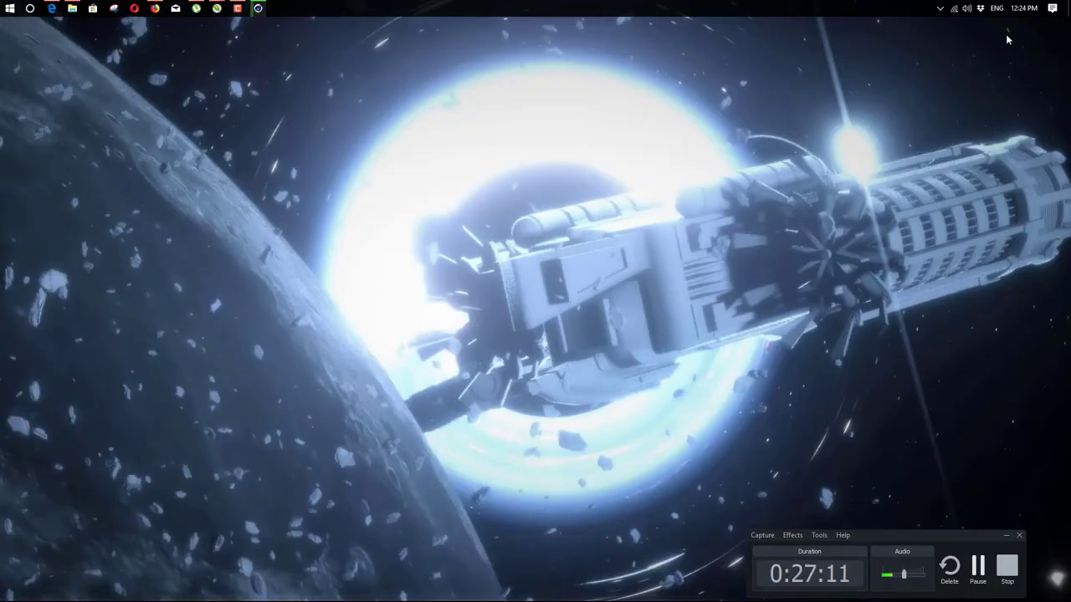
click(973, 570)
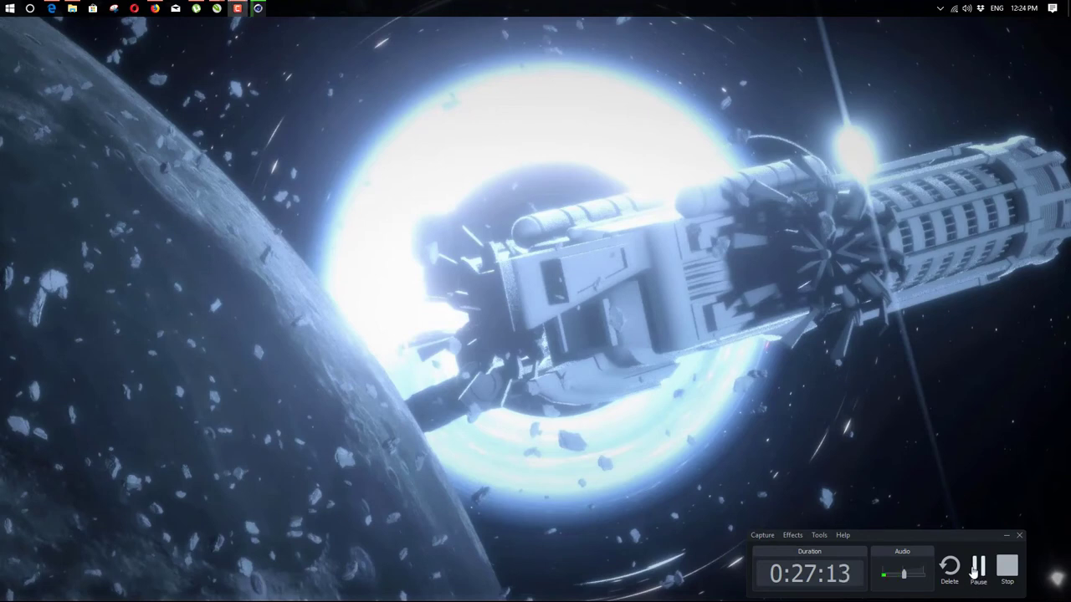
click(257, 9)
mouse_move(257, 12)
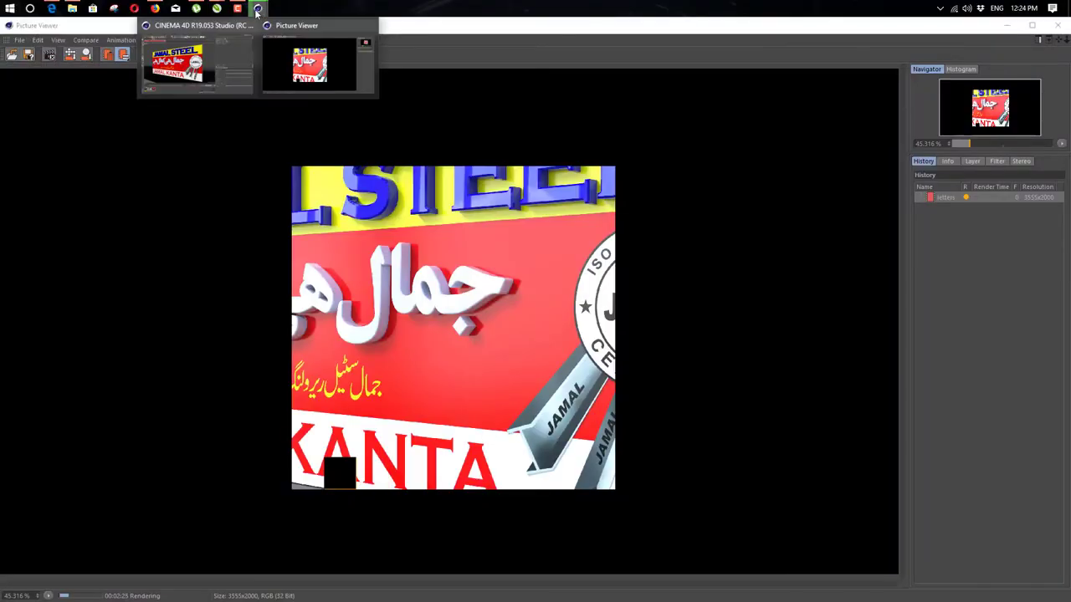
click(155, 8)
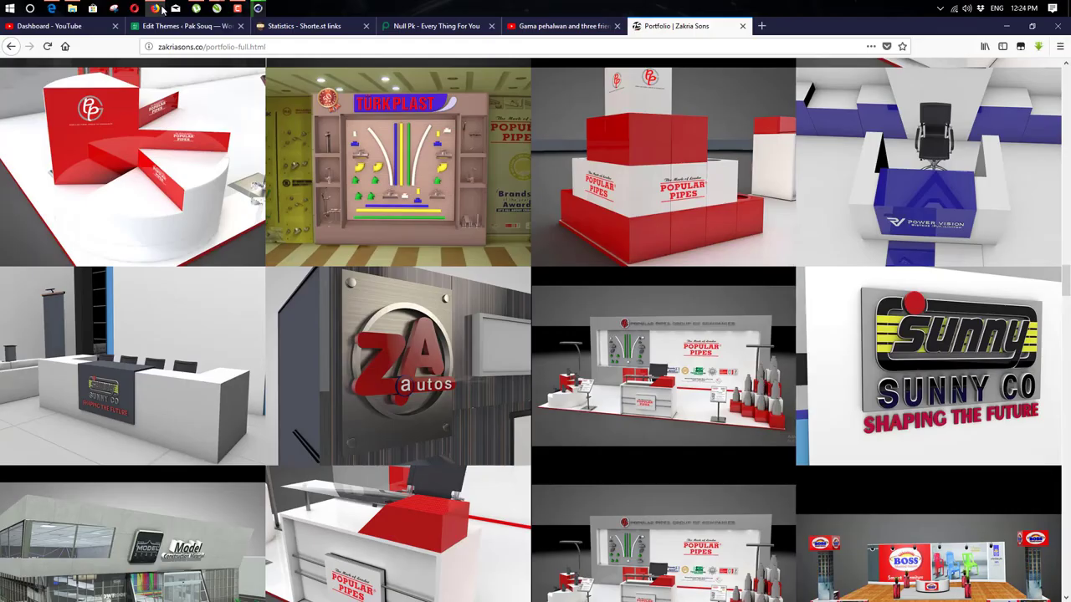
click(1008, 36)
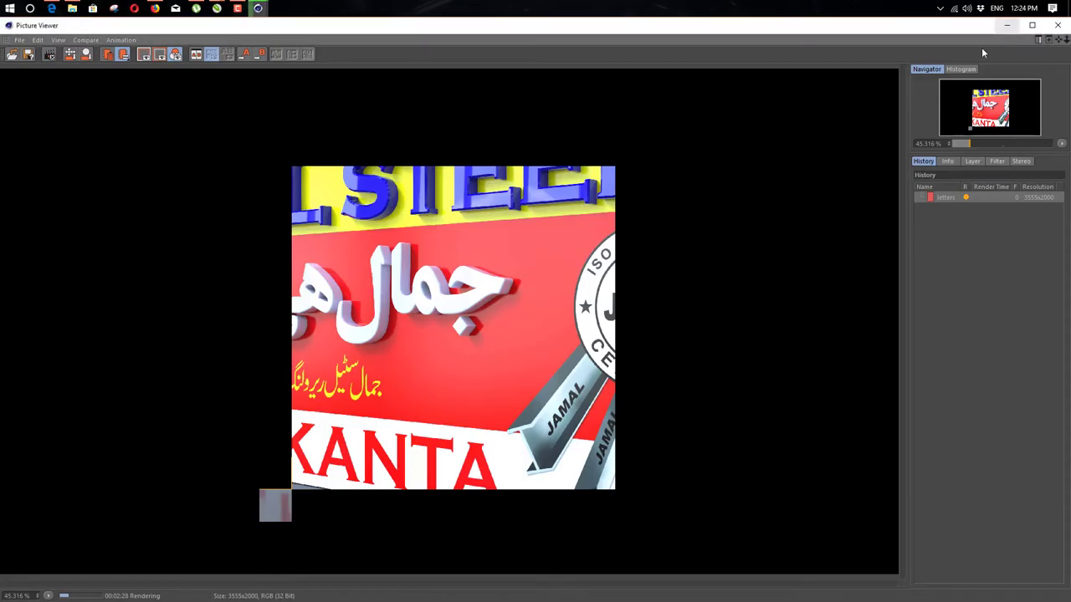
click(998, 32)
click(998, 25)
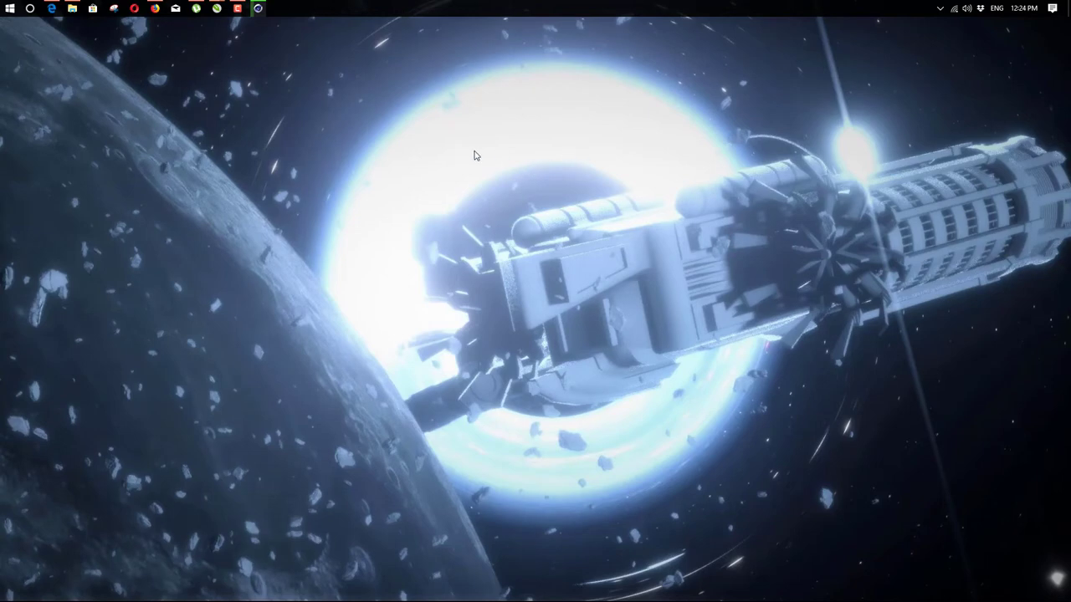
key(super)
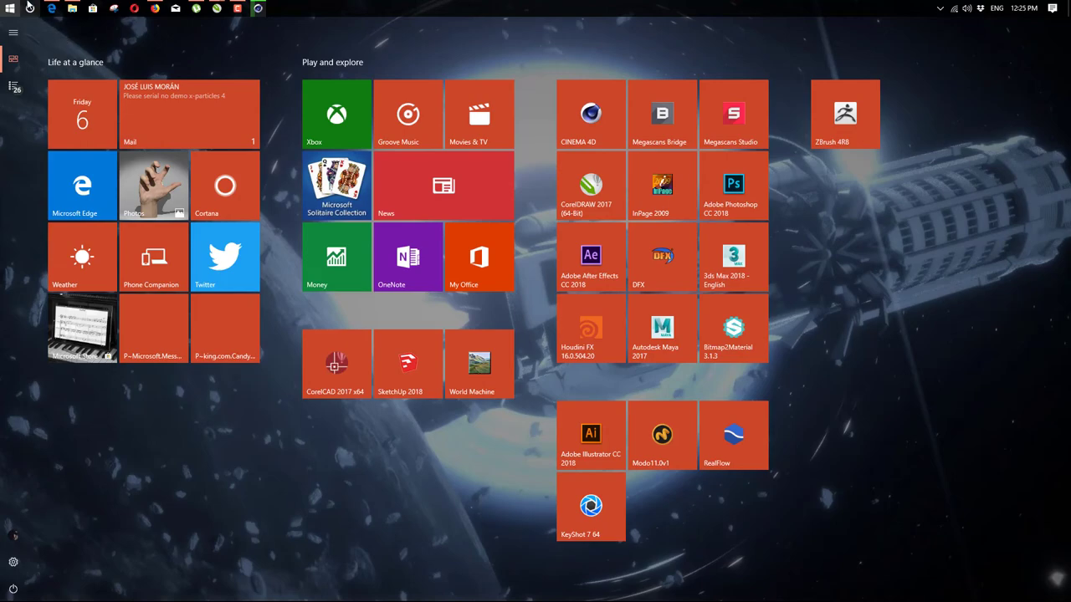
- Switch to the portfolio page in Firefox, view the Türkplast display render enlarged and close it
click(154, 9)
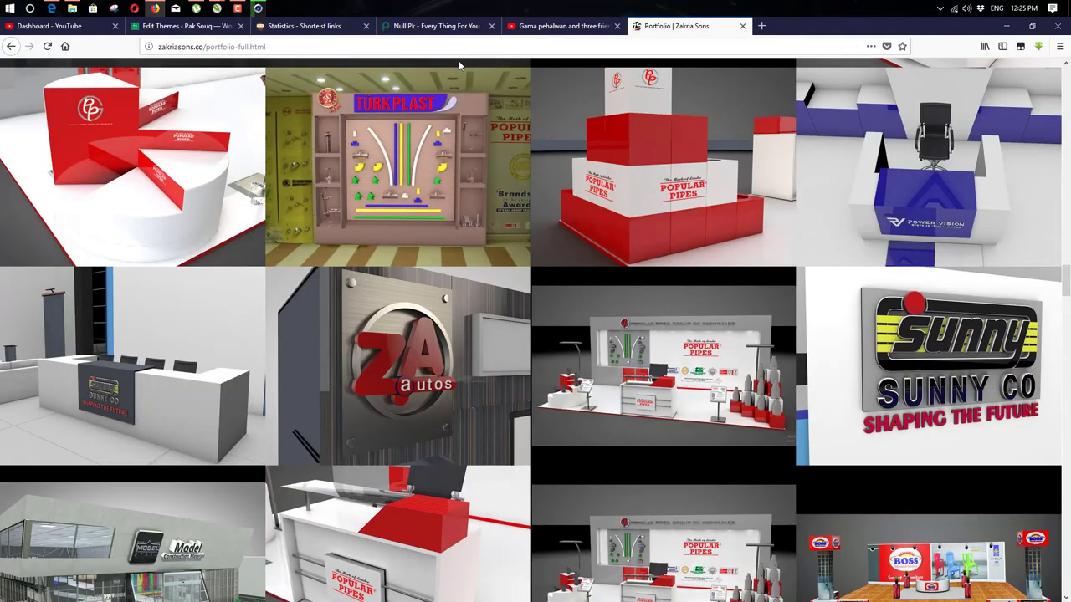
scroll(352, 126, up, 3)
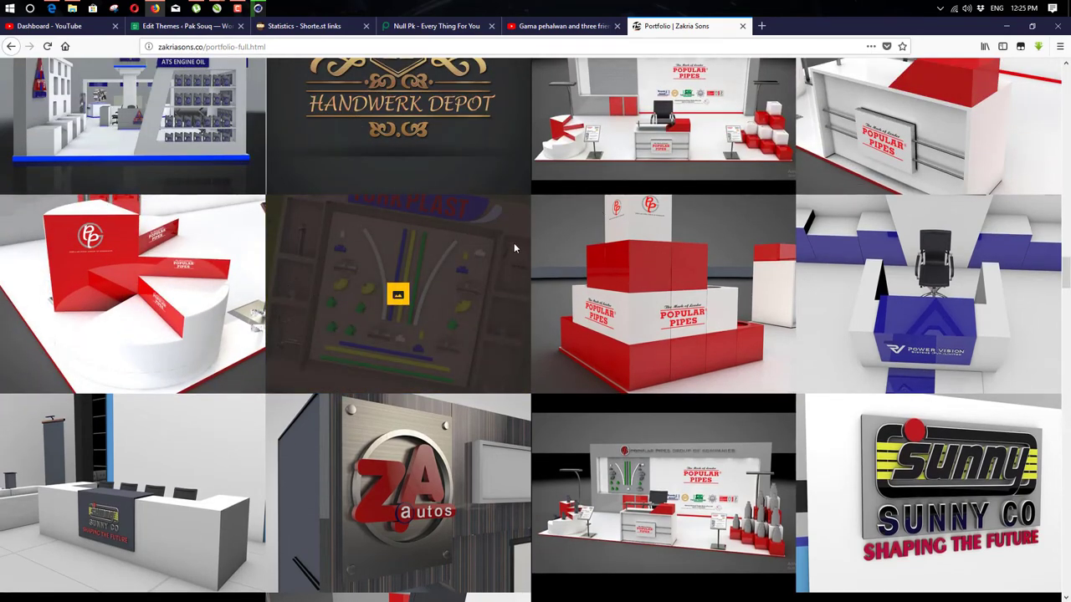
click(397, 296)
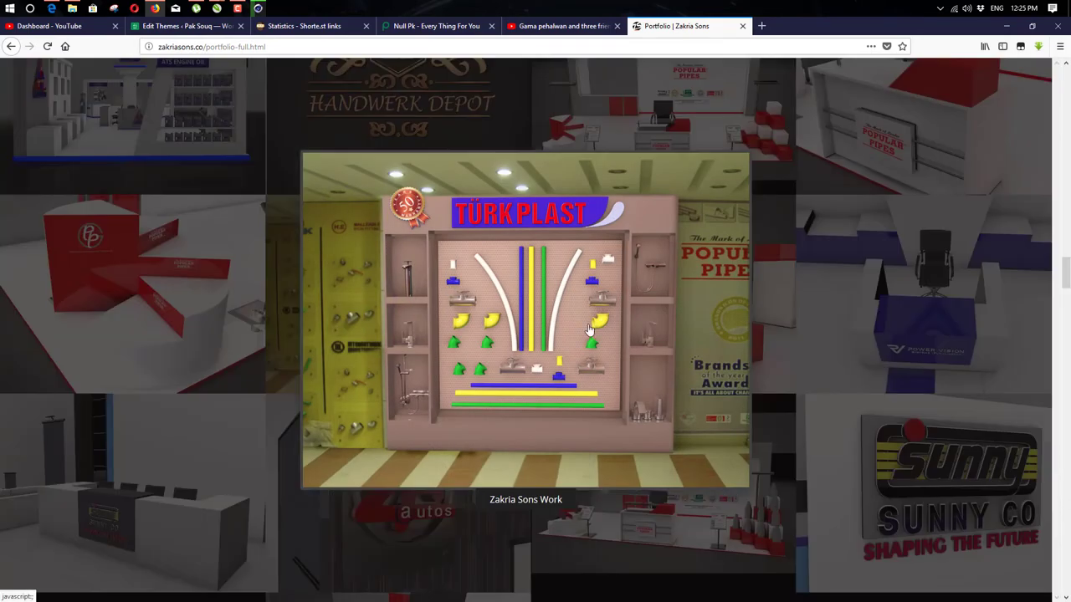
click(84, 255)
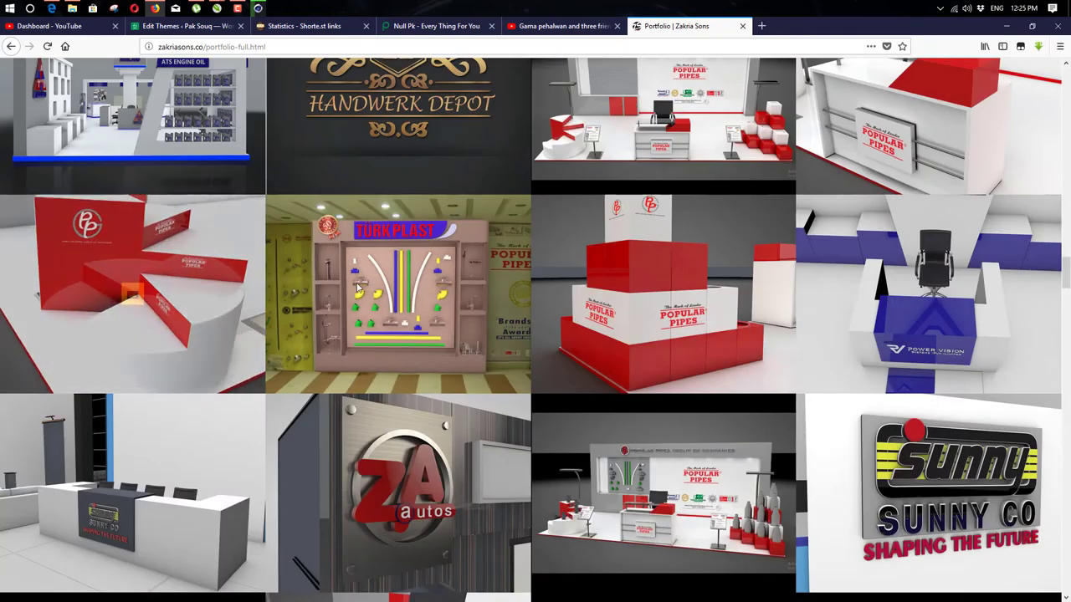
- View the blue-background ATS Engine Oil exhibition stand render enlarged and close it
scroll(50, 255, up, 3)
scroll(84, 251, up, 2)
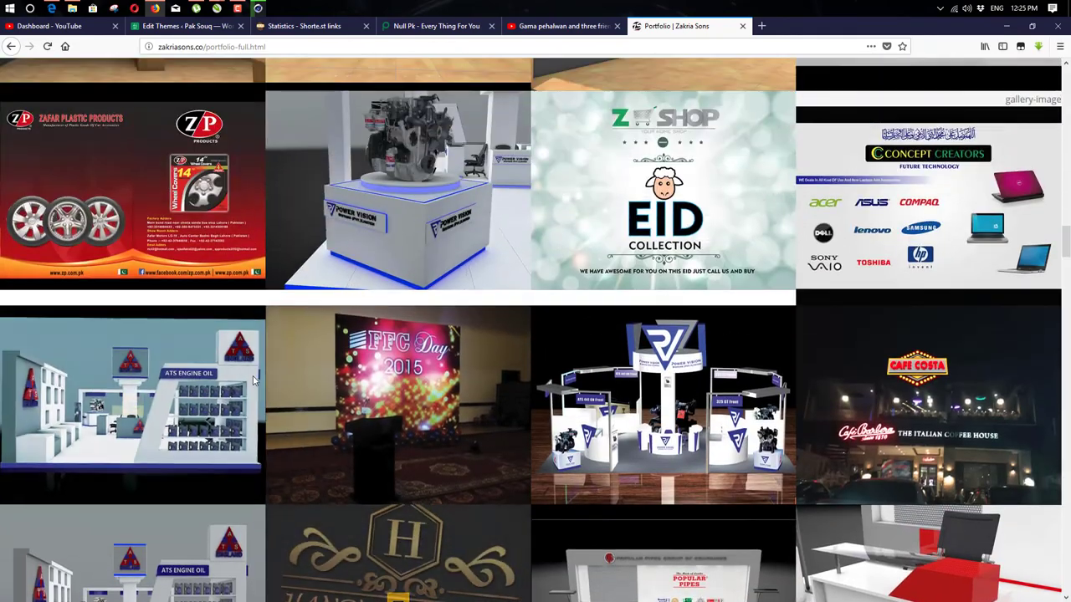
scroll(125, 242, down, 2)
click(134, 215)
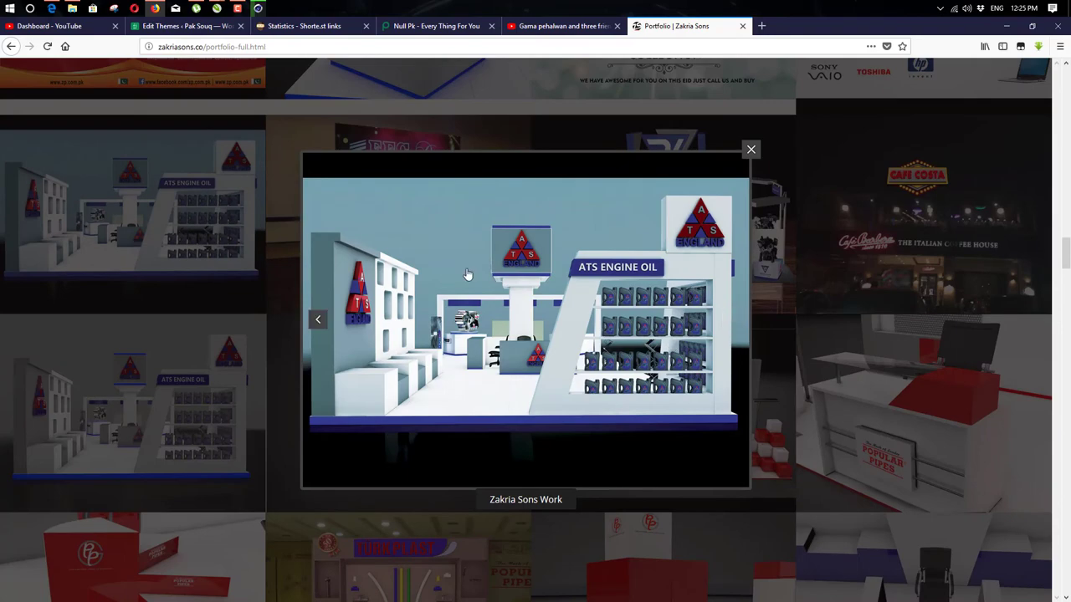
click(791, 285)
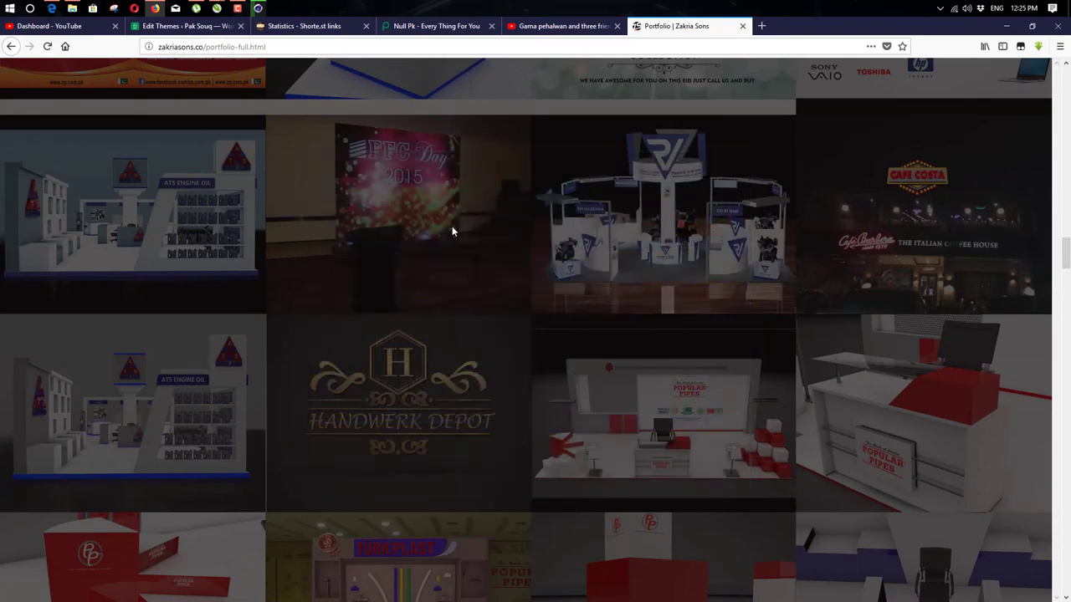
- View the Power Vision exhibition stand render with the wooden floor enlarged and close it
scroll(235, 262, up, 1)
scroll(235, 262, up, 3)
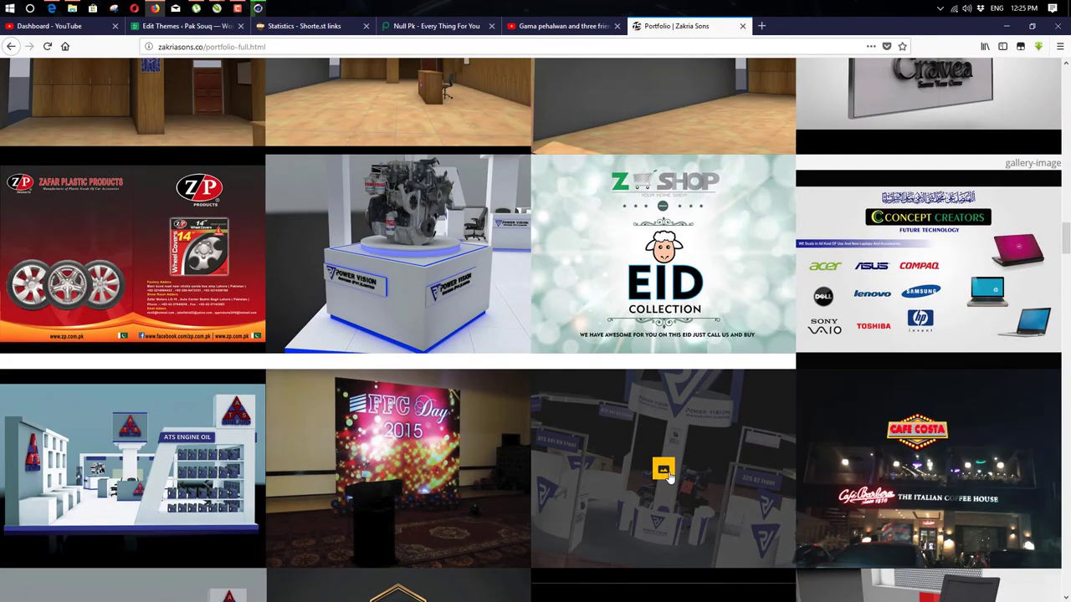
click(642, 450)
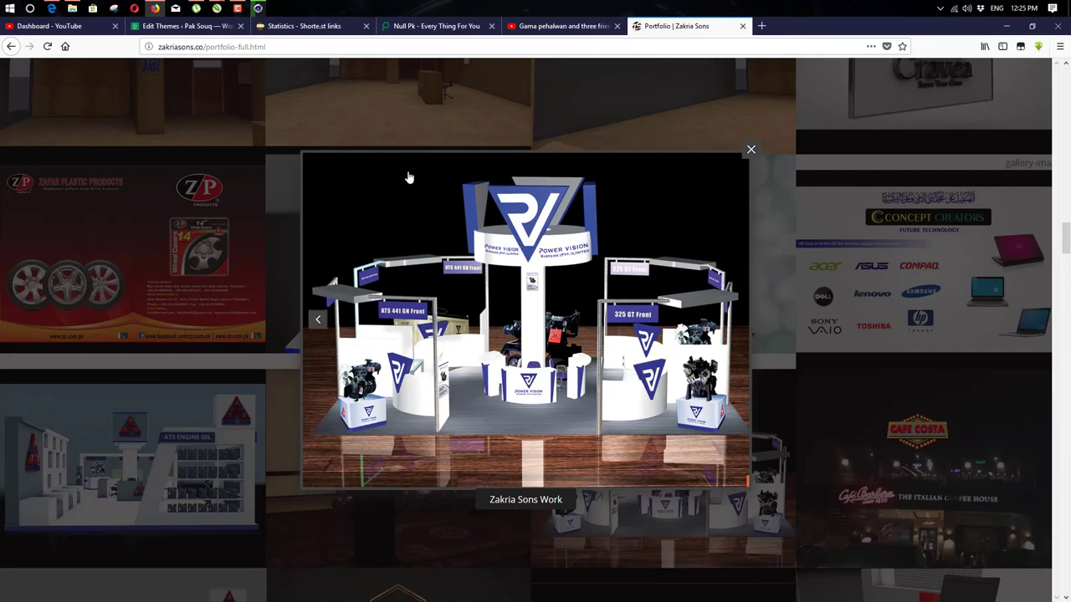
click(167, 228)
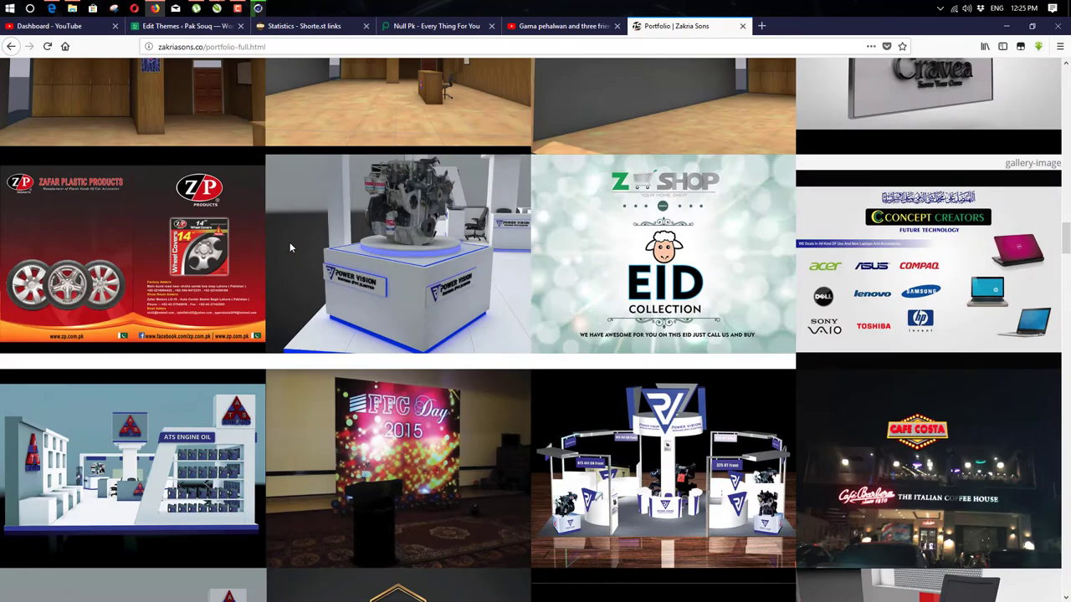
- Browse the portfolio gallery from its header through the showroom, stand and signage work to the exhibition photos
scroll(289, 241, up, 6)
scroll(420, 280, up, 10)
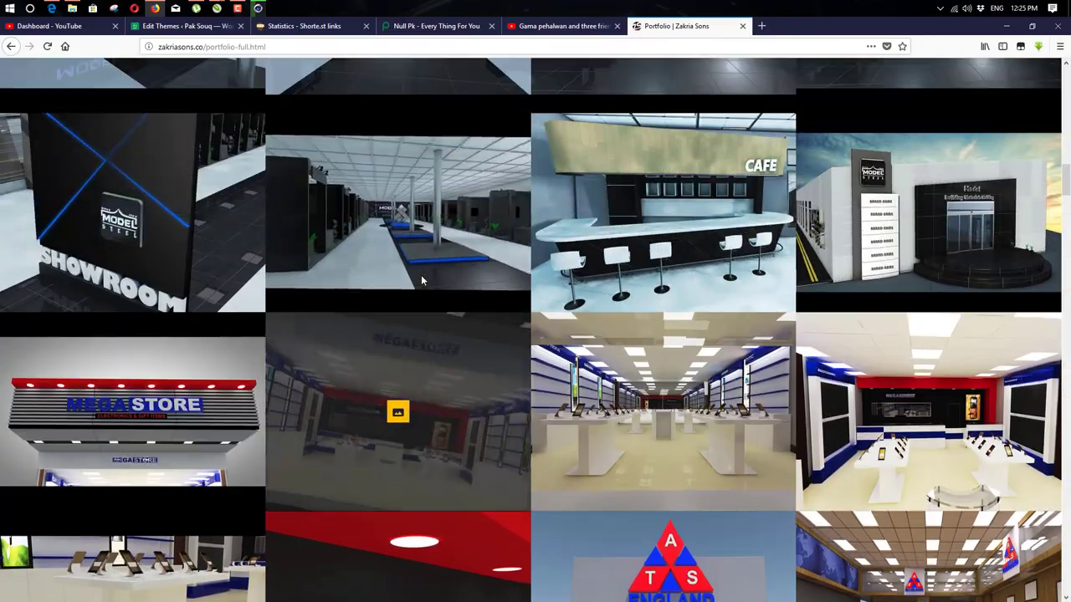
scroll(421, 280, up, 10)
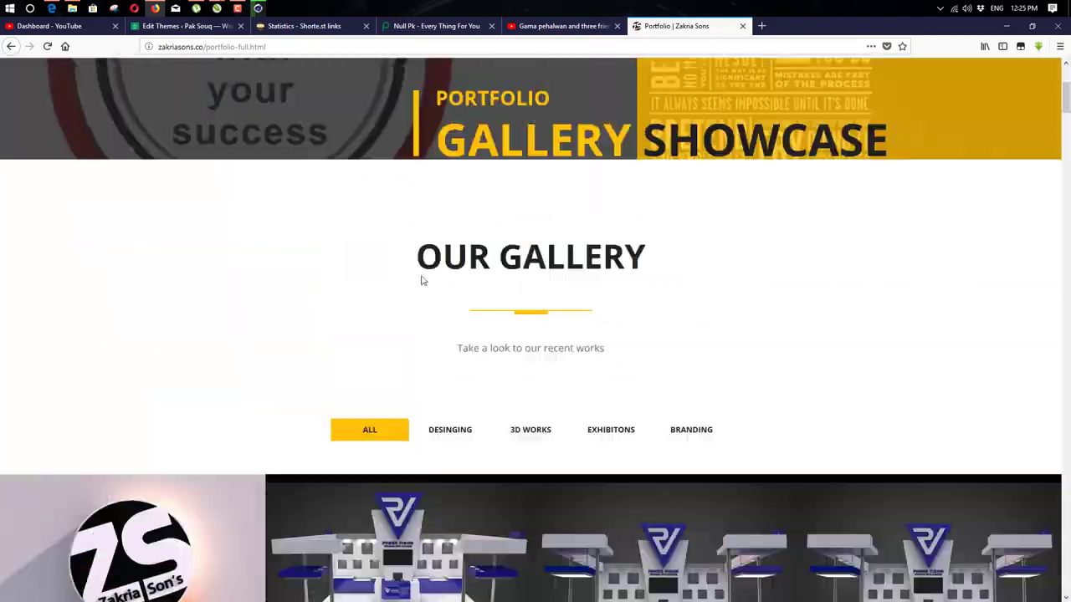
scroll(421, 281, down, 15)
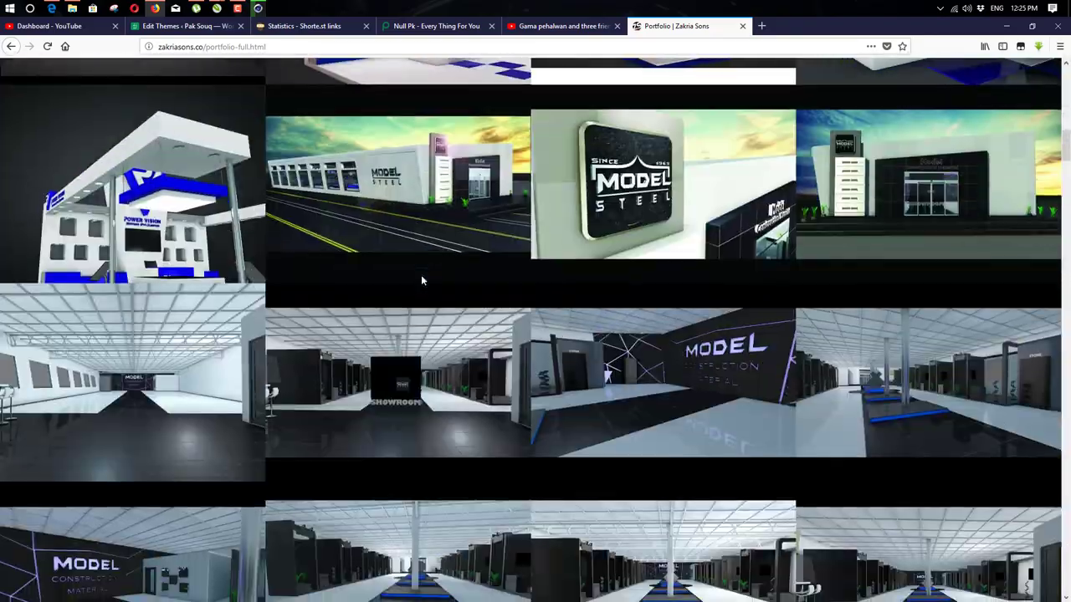
scroll(422, 280, down, 15)
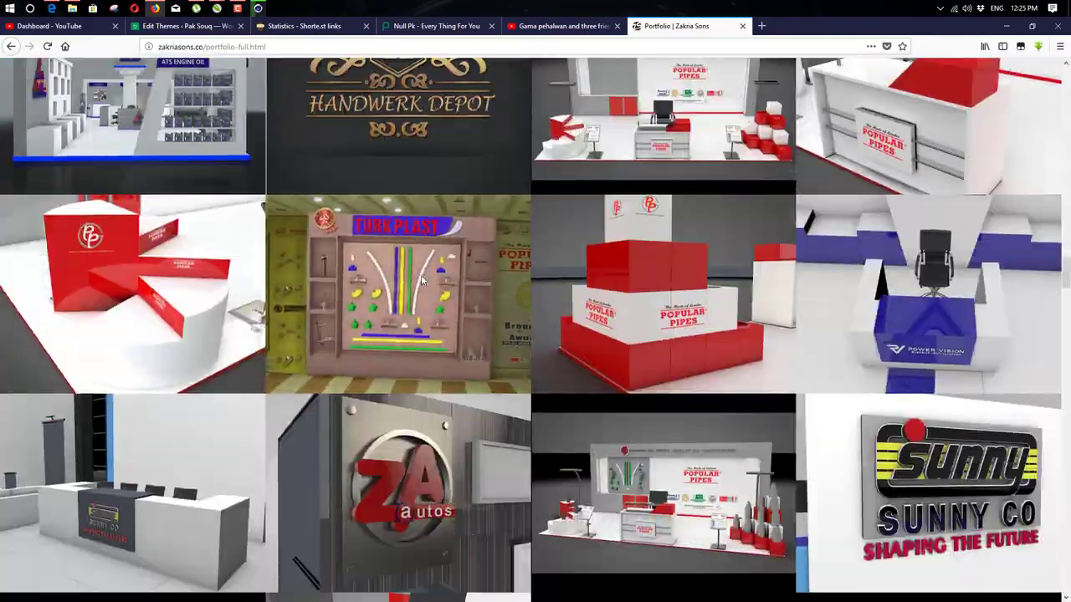
scroll(543, 308, down, 7)
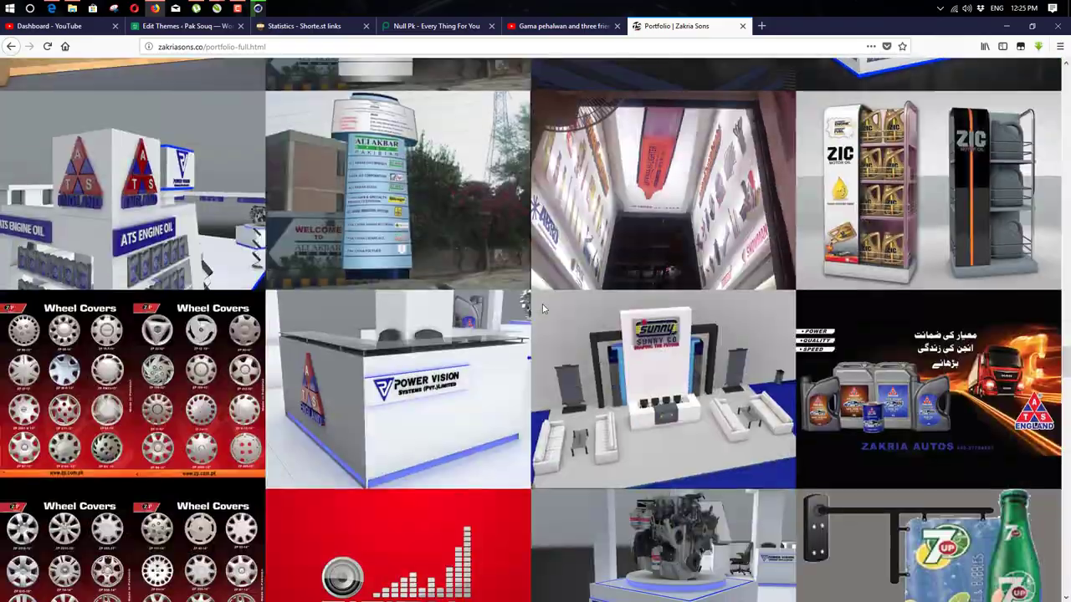
scroll(540, 301, up, 3)
scroll(619, 374, down, 10)
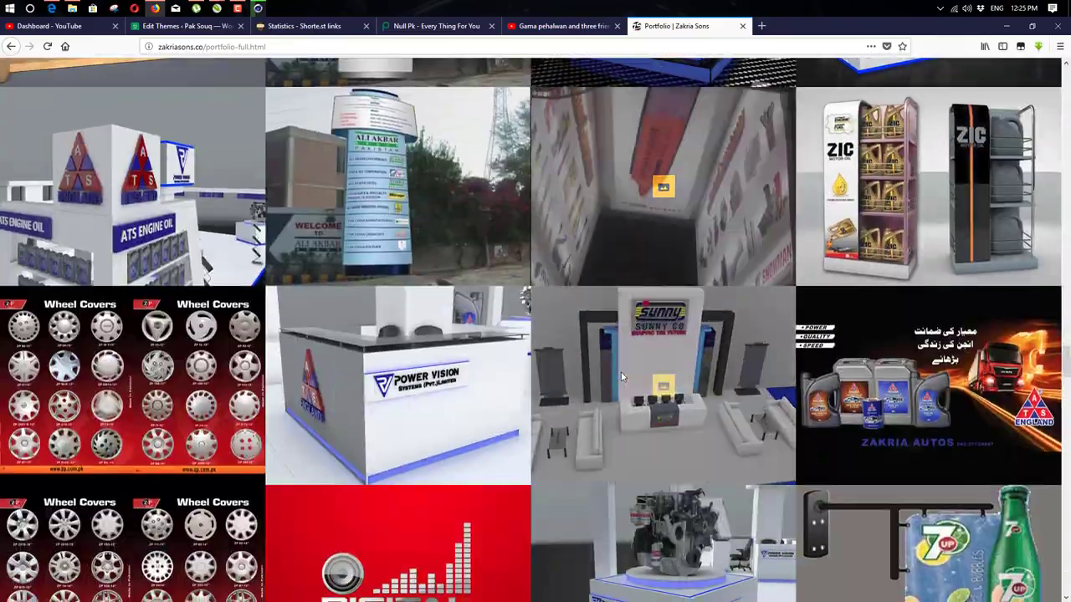
scroll(621, 375, down, 8)
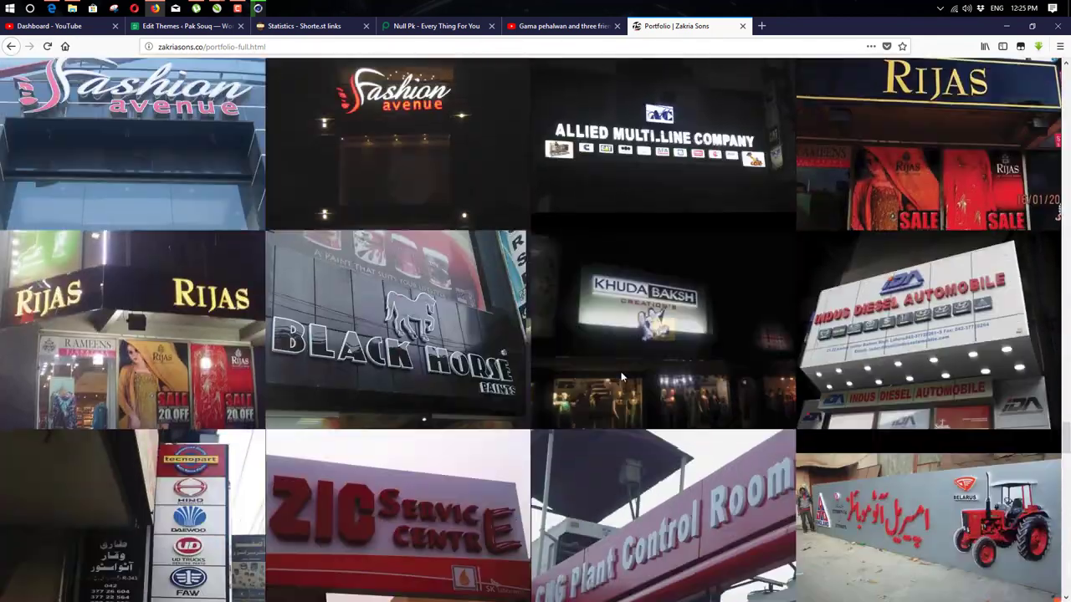
scroll(621, 377, down, 5)
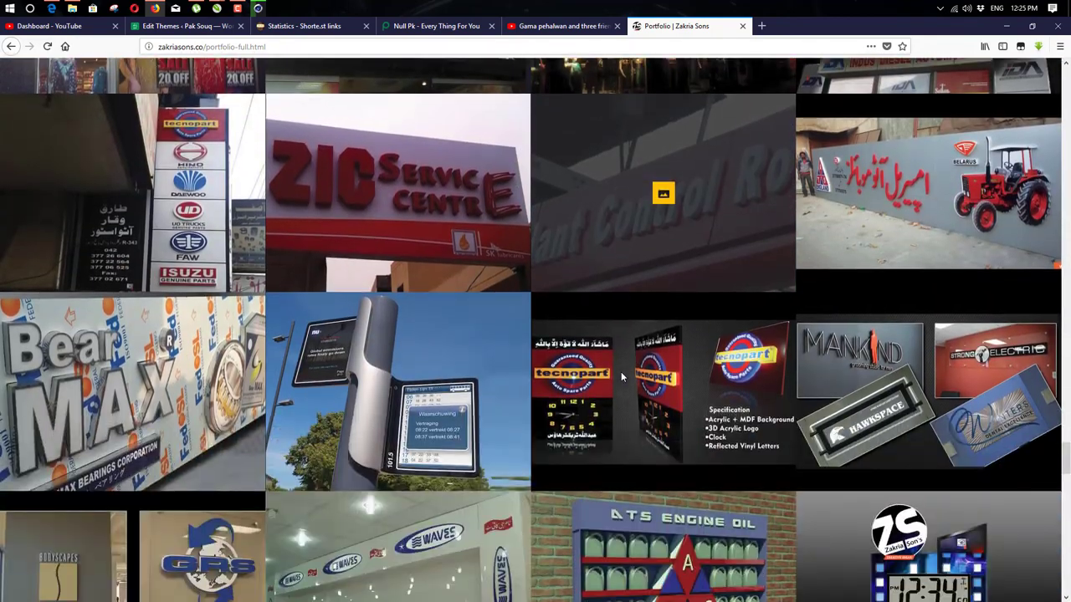
scroll(620, 372, down, 3)
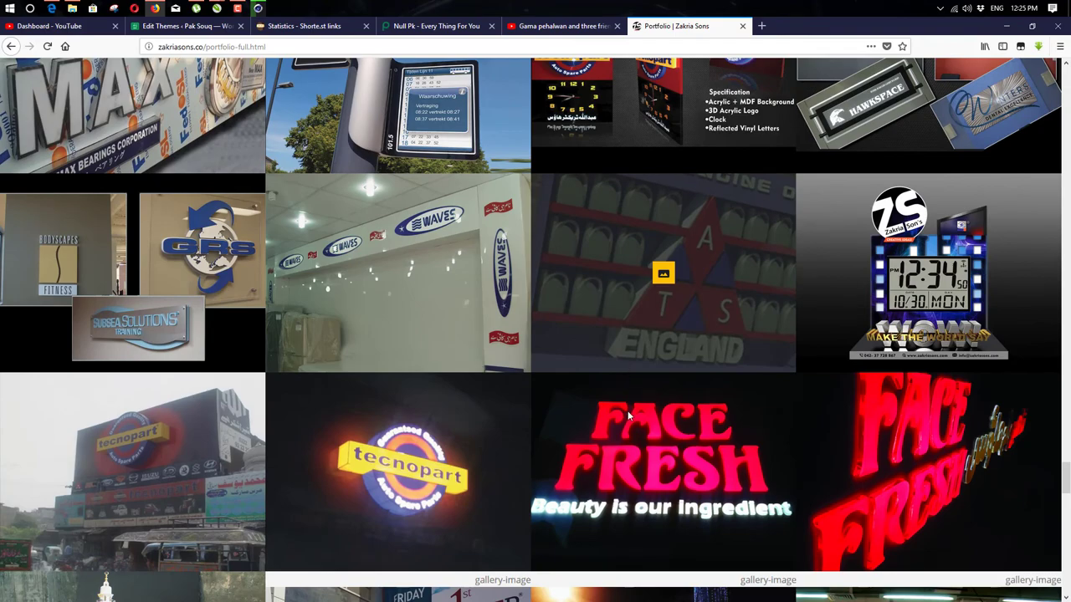
scroll(639, 424, down, 1)
scroll(638, 427, down, 5)
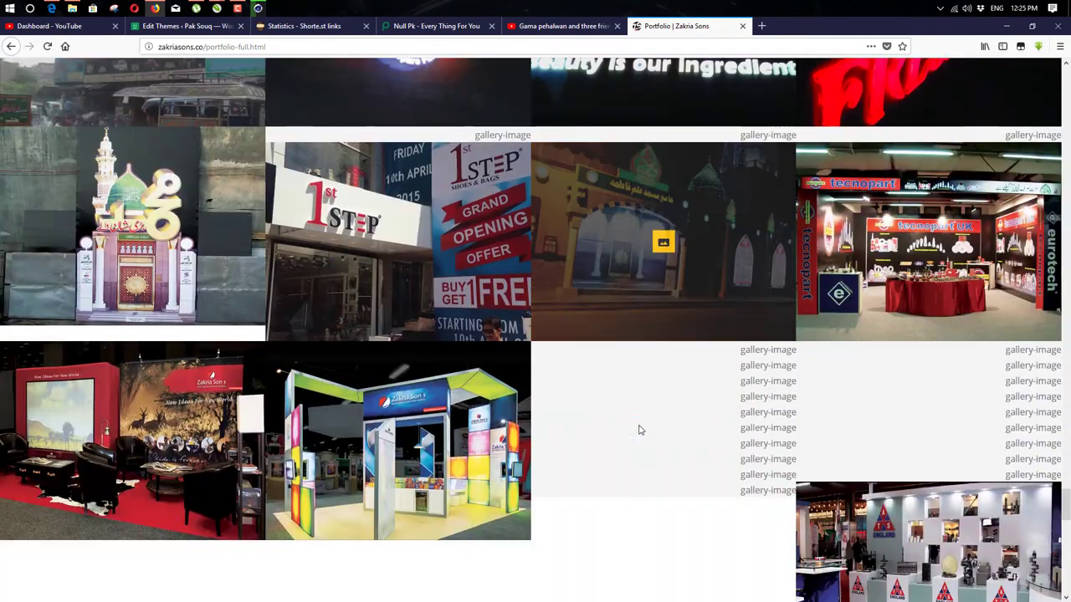
- View the photo of the built Power Vision stand near the gallery's end enlarged and close it
scroll(342, 400, down, 3)
scroll(342, 400, down, 3)
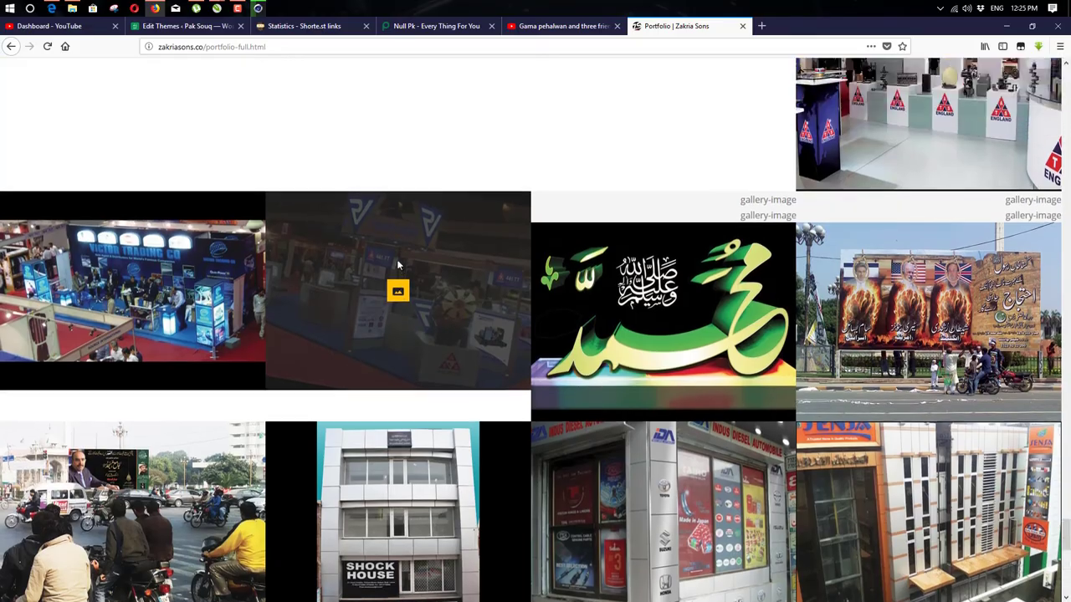
click(398, 265)
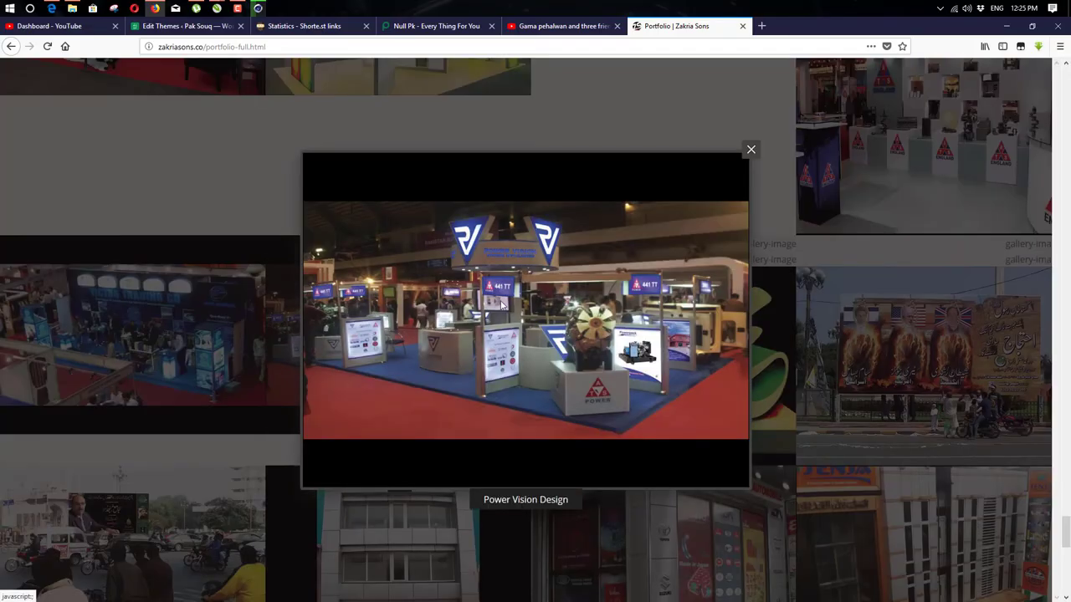
click(178, 252)
- Return to the Power Vision stand render with the wooden floor and enlarge it for comparison with the built-stand photo
scroll(339, 300, up, 10)
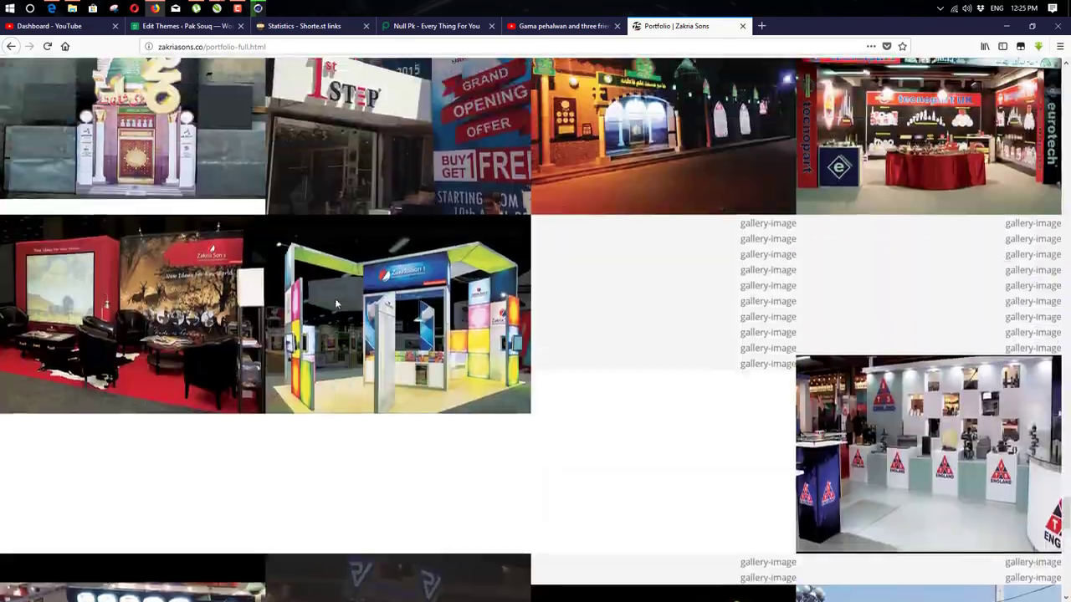
scroll(344, 296, up, 15)
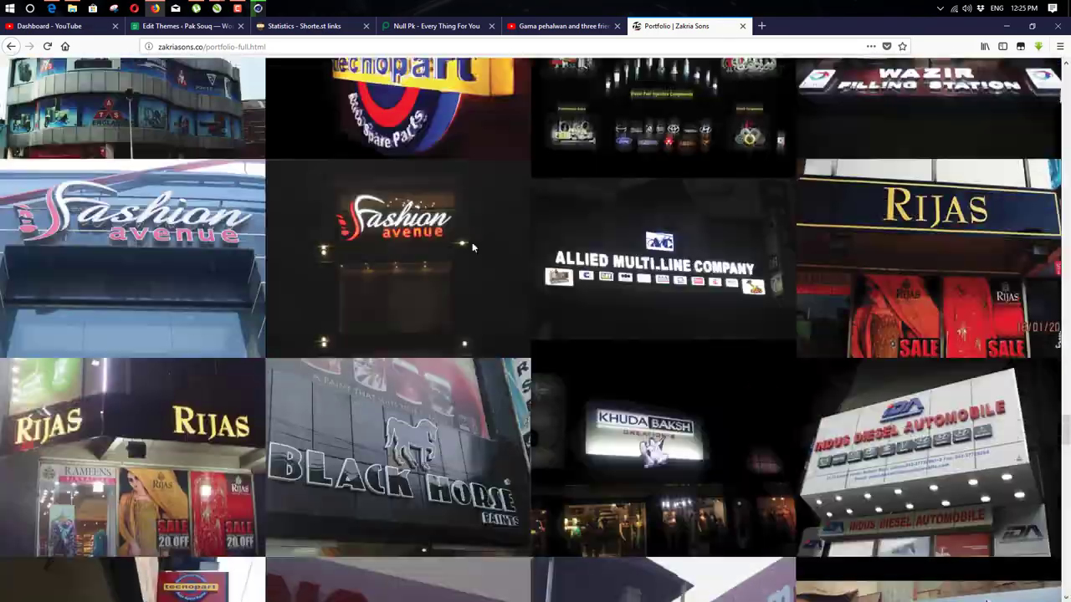
scroll(472, 242, up, 20)
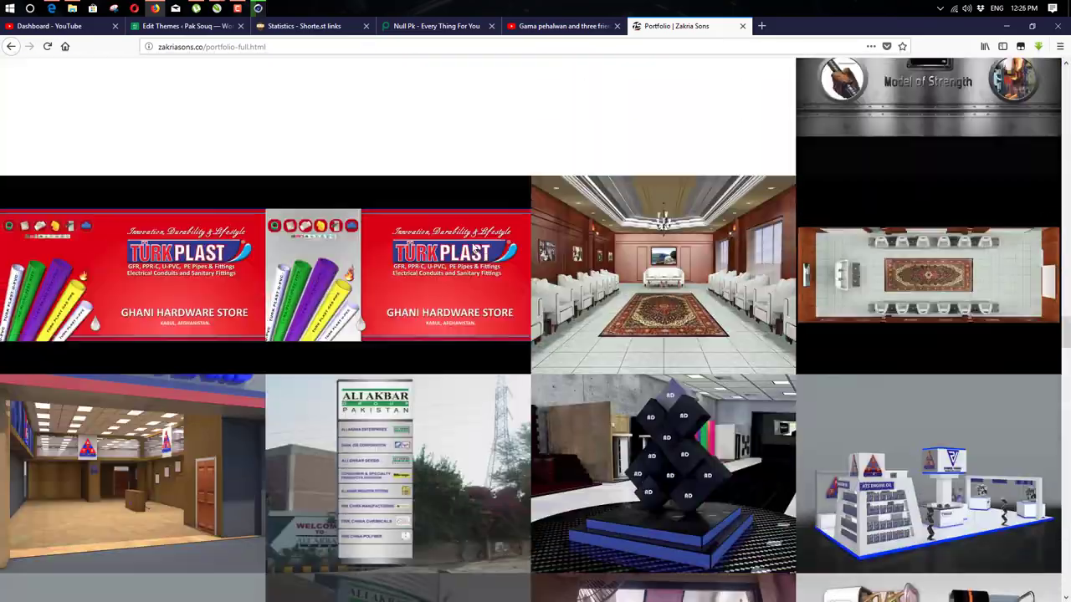
scroll(471, 241, up, 10)
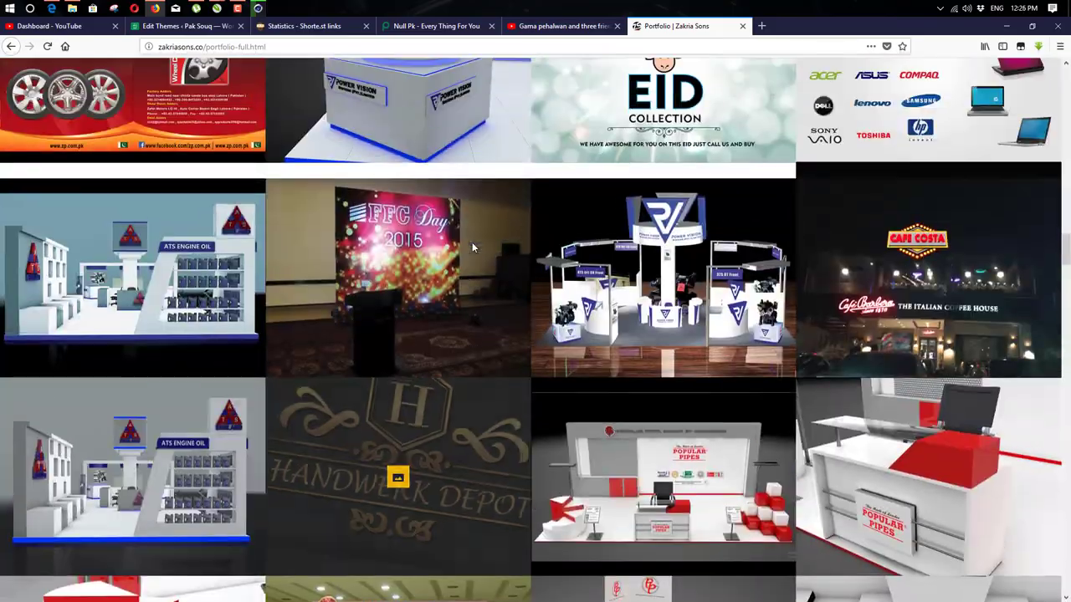
click(623, 301)
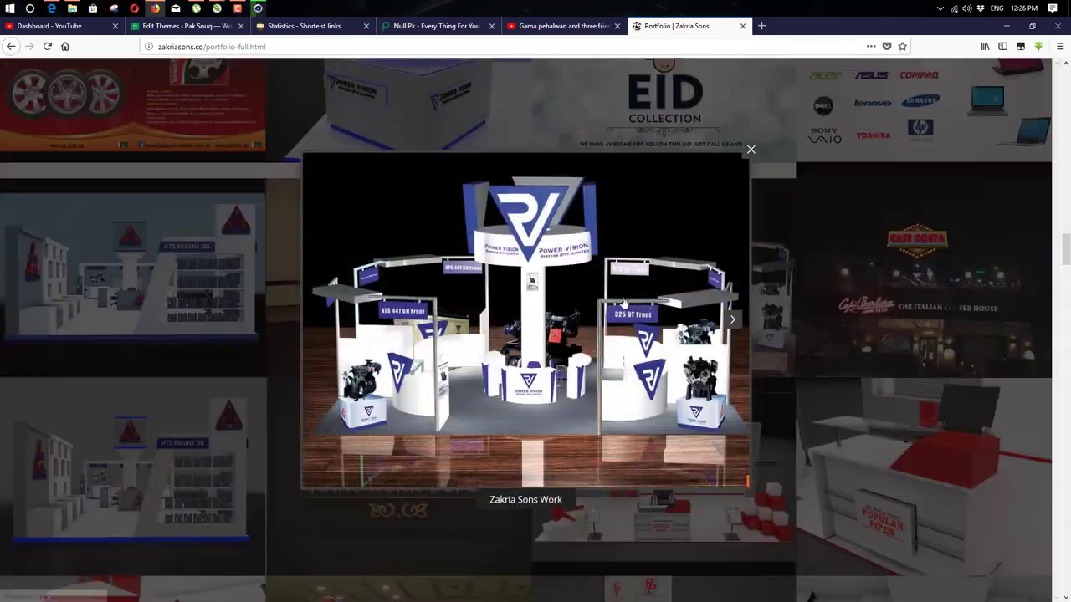
- View the photo of the built Power Vision stand near the gallery's end enlarged for comparison with the render, and close it
click(196, 268)
scroll(199, 268, down, 15)
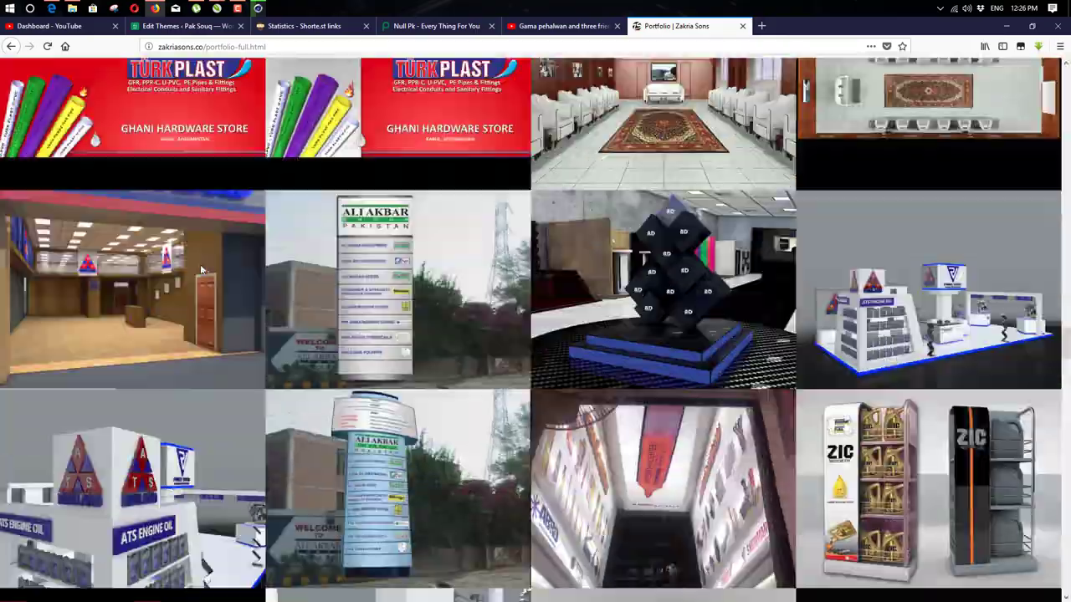
scroll(201, 269, down, 15)
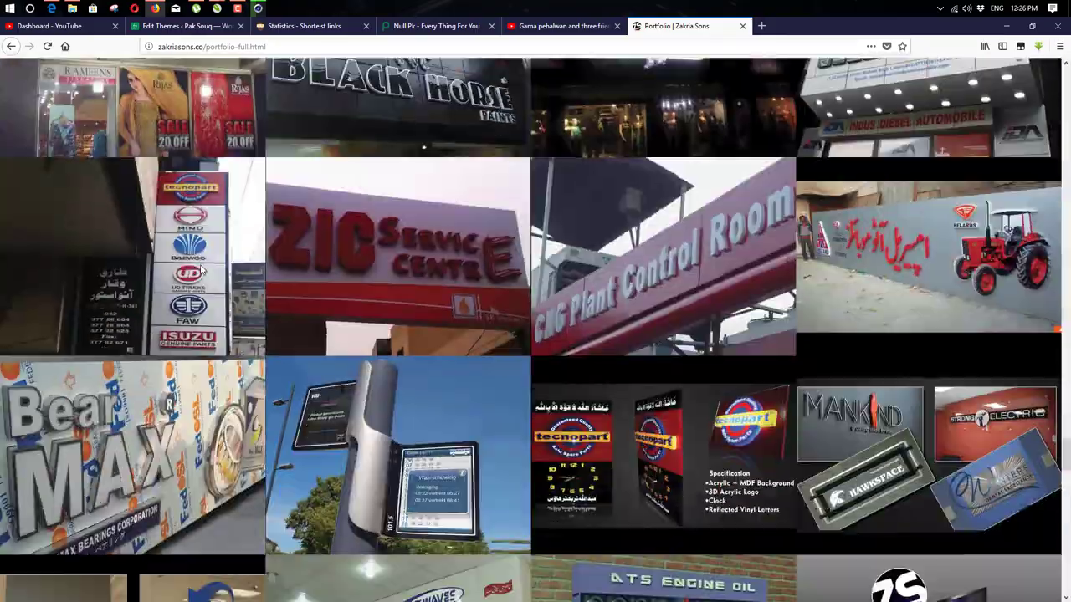
scroll(201, 269, down, 10)
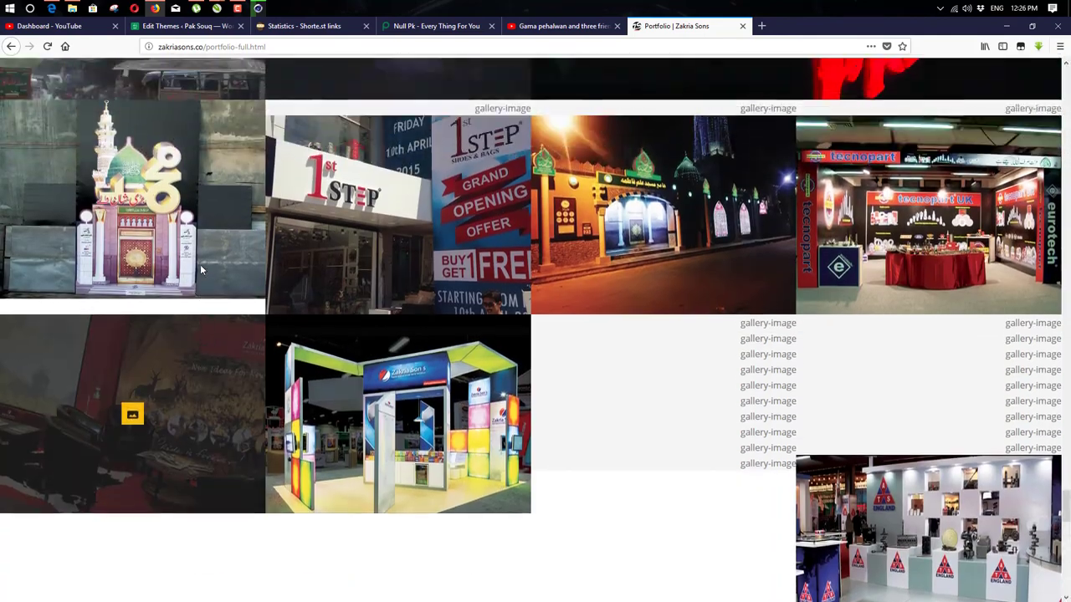
scroll(201, 270, down, 5)
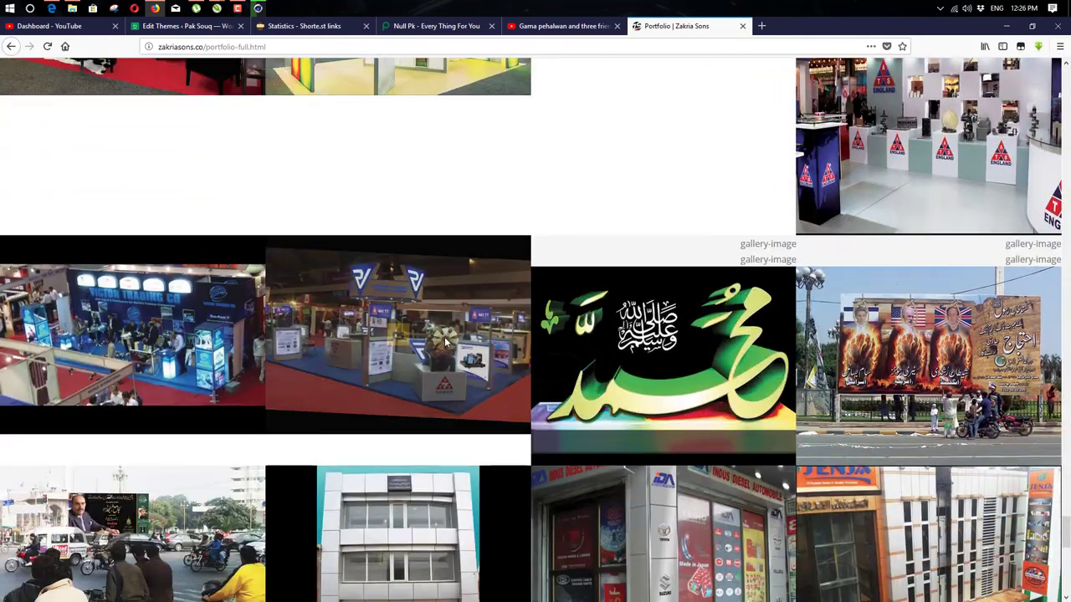
click(388, 334)
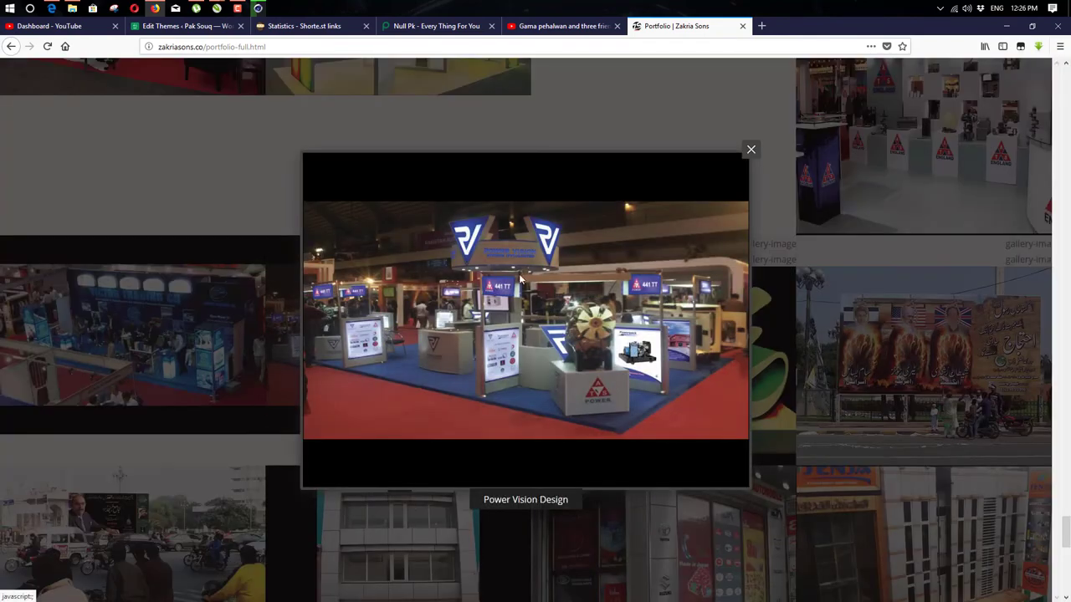
click(122, 282)
scroll(189, 318, up, 12)
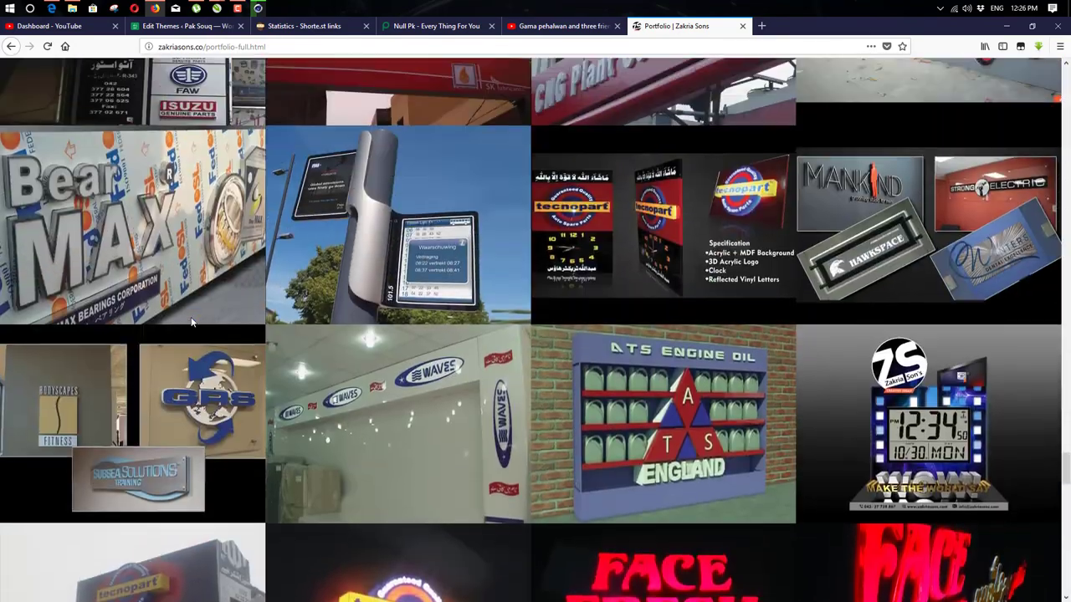
scroll(191, 322, up, 4)
- Switch to File Explorer and open the folder WORK\bullsone\exhibtion 2018 on the Software (K:) drive
click(72, 9)
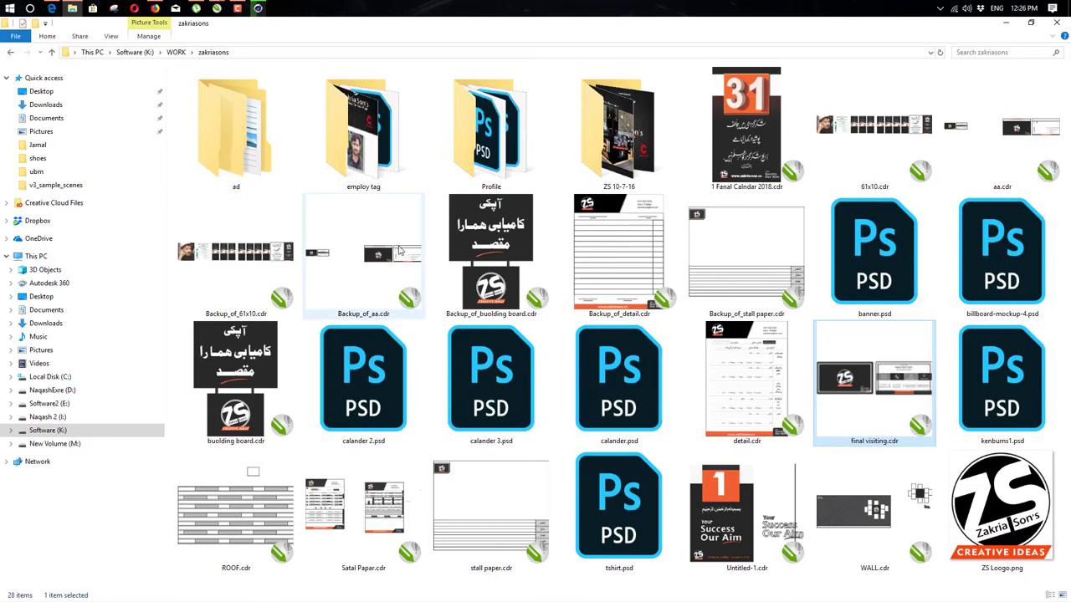
click(50, 92)
click(60, 431)
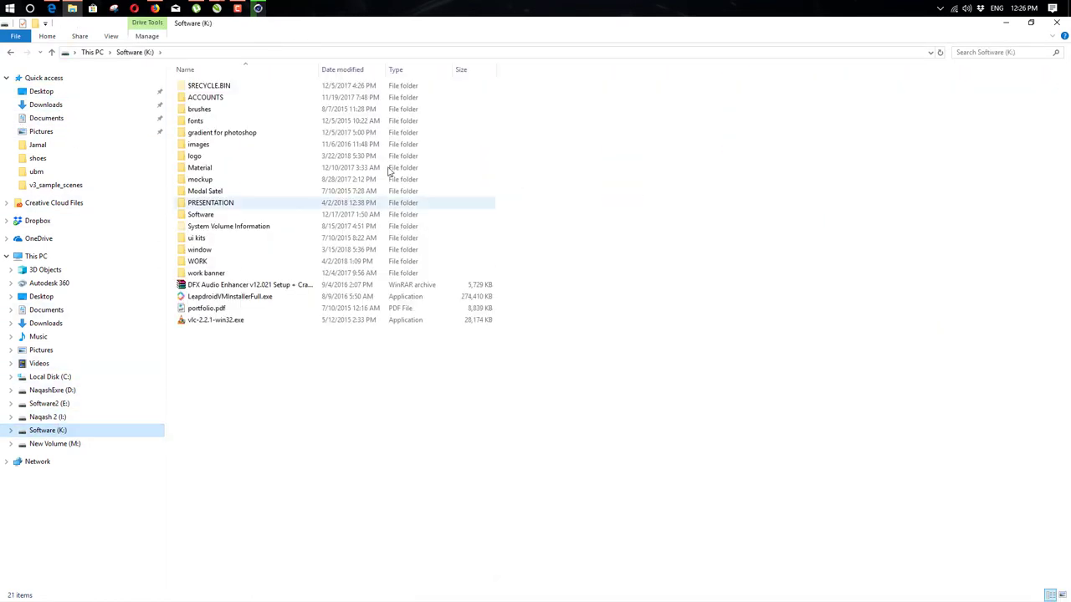
click(228, 239)
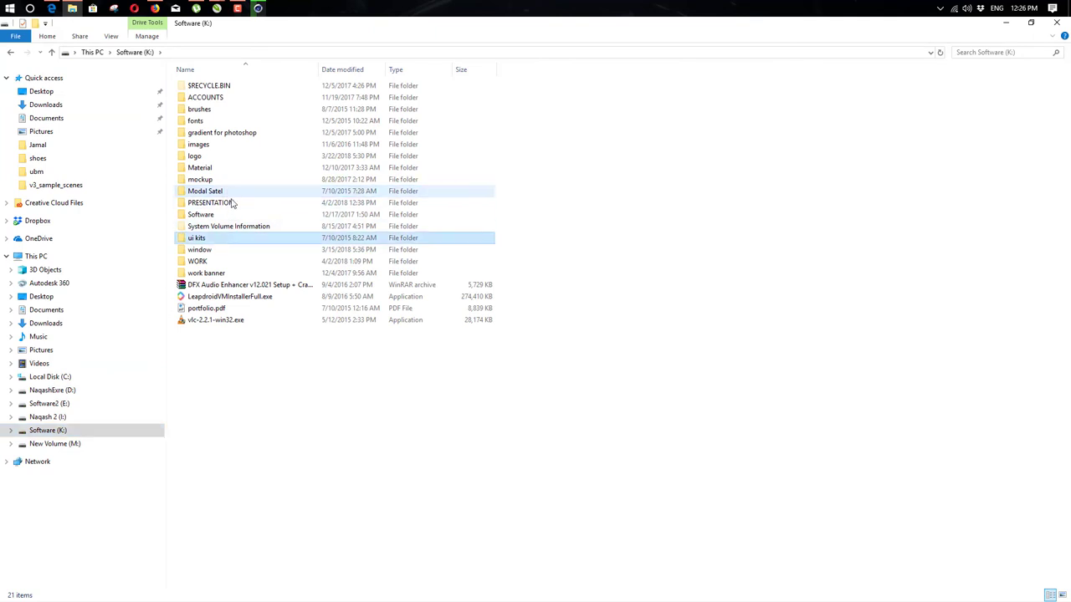
double_click(220, 264)
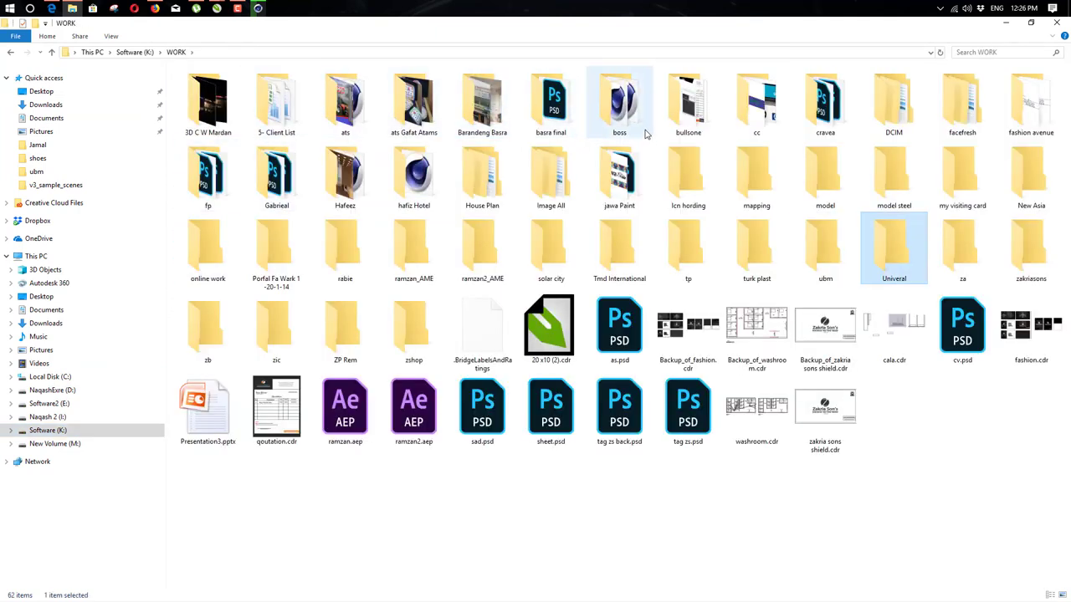
double_click(674, 97)
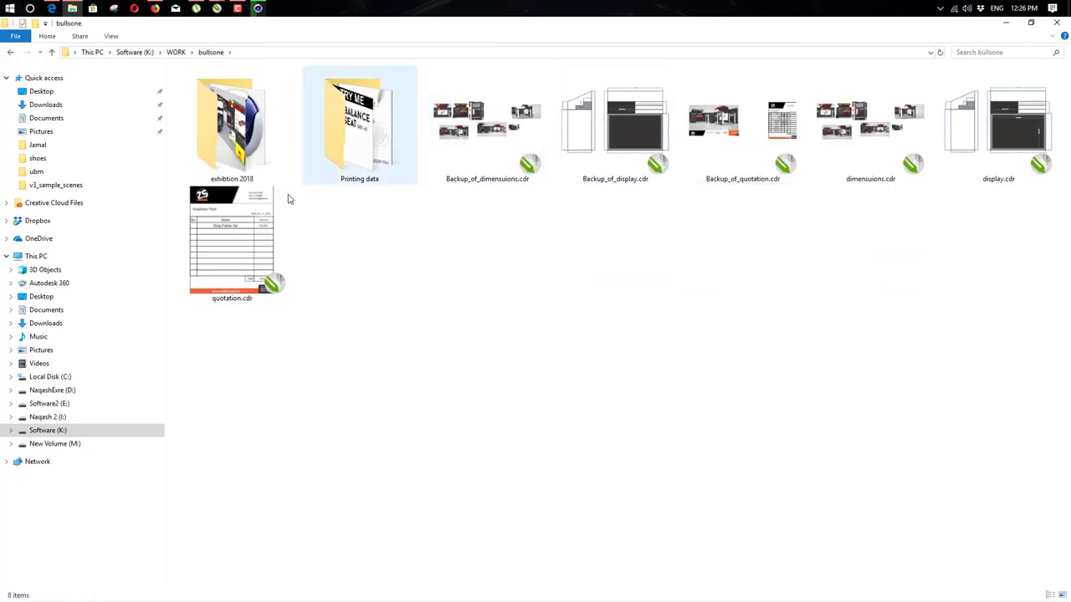
double_click(232, 122)
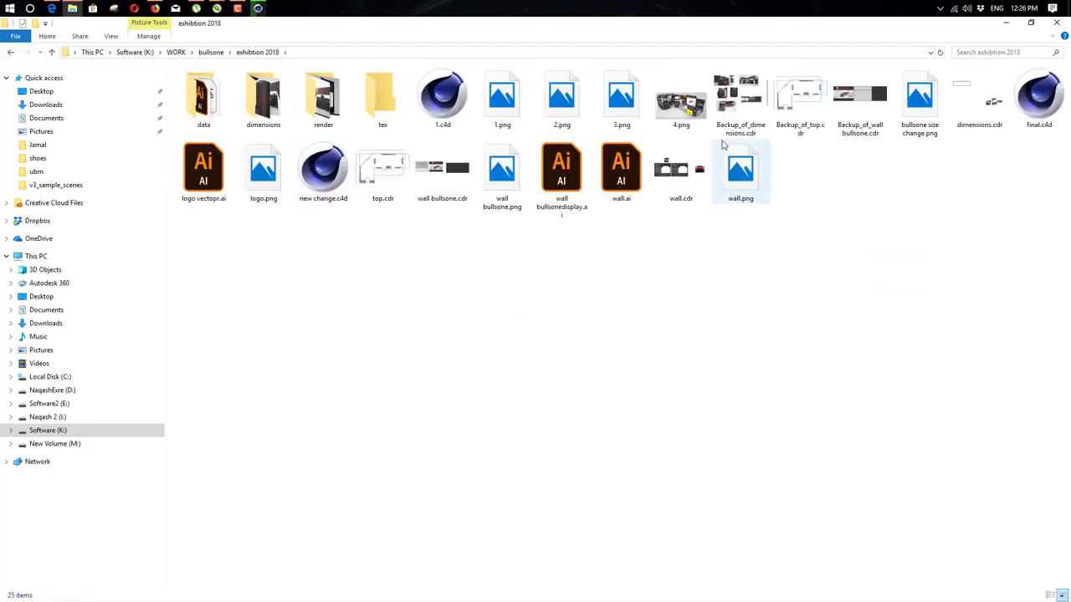
click(241, 6)
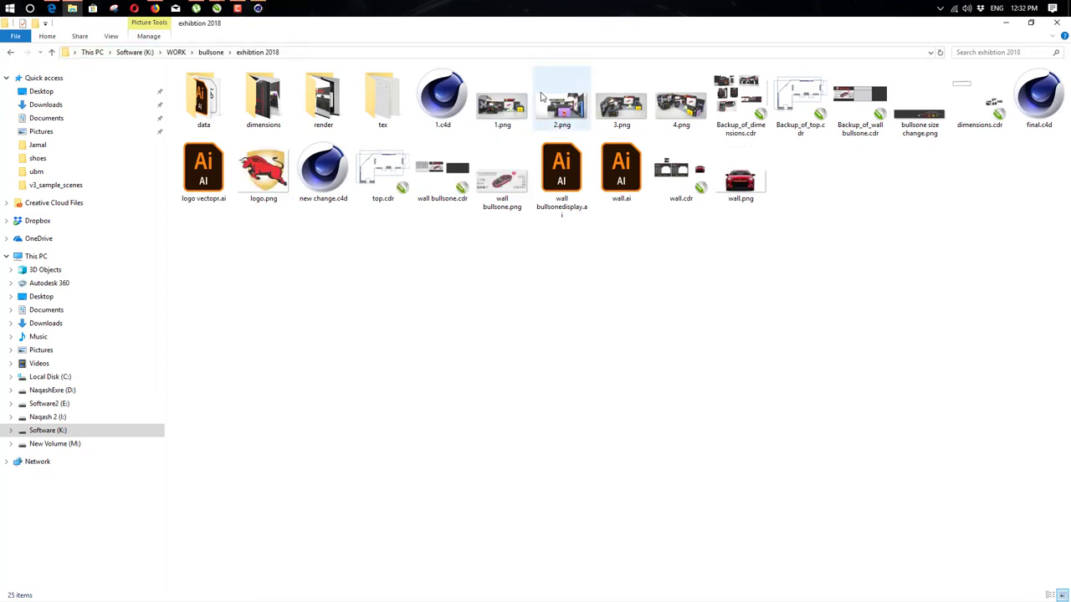
- View the Bullsone stand renders from 1.png through 4.png and go back to 3.png
double_click(480, 103)
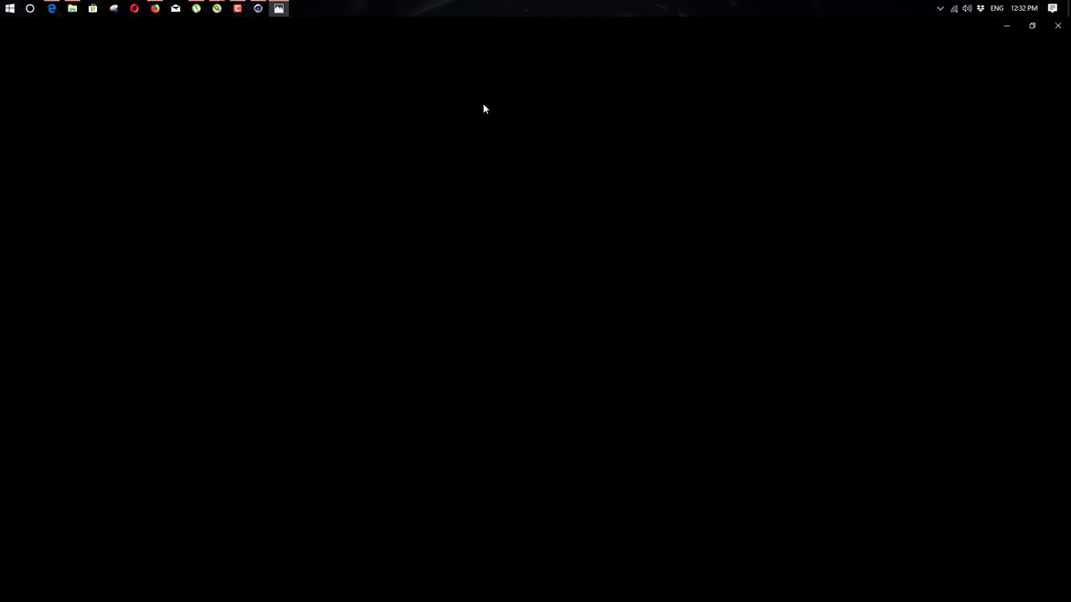
key(Right)
key(Right)
key(Right)
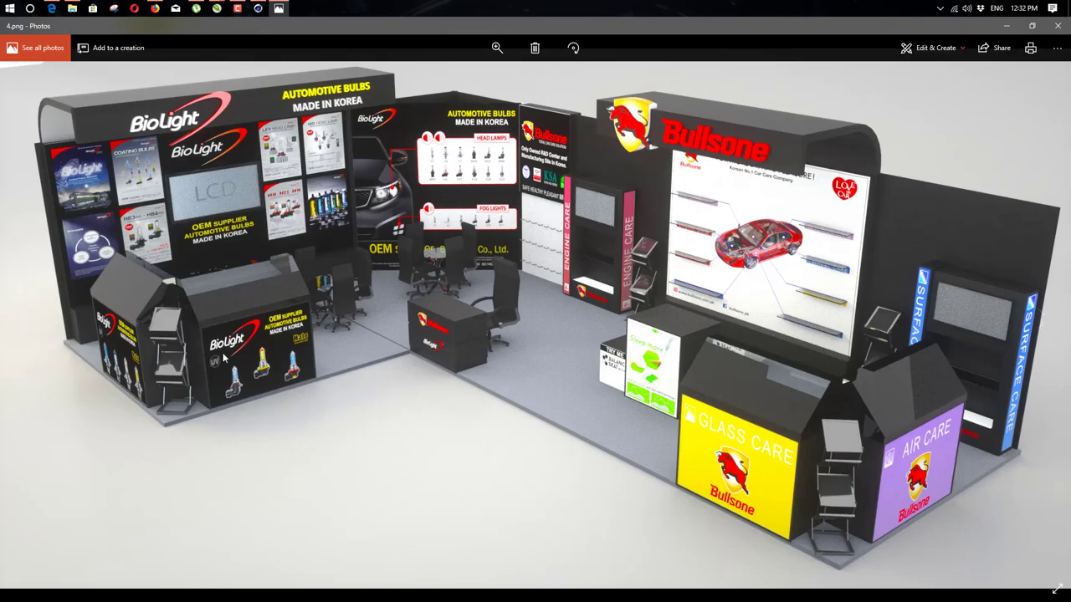
key(Left)
key(Left)
- Open the profile subfolder of the Desktop's website folder in a new File Explorer window
key(super+e)
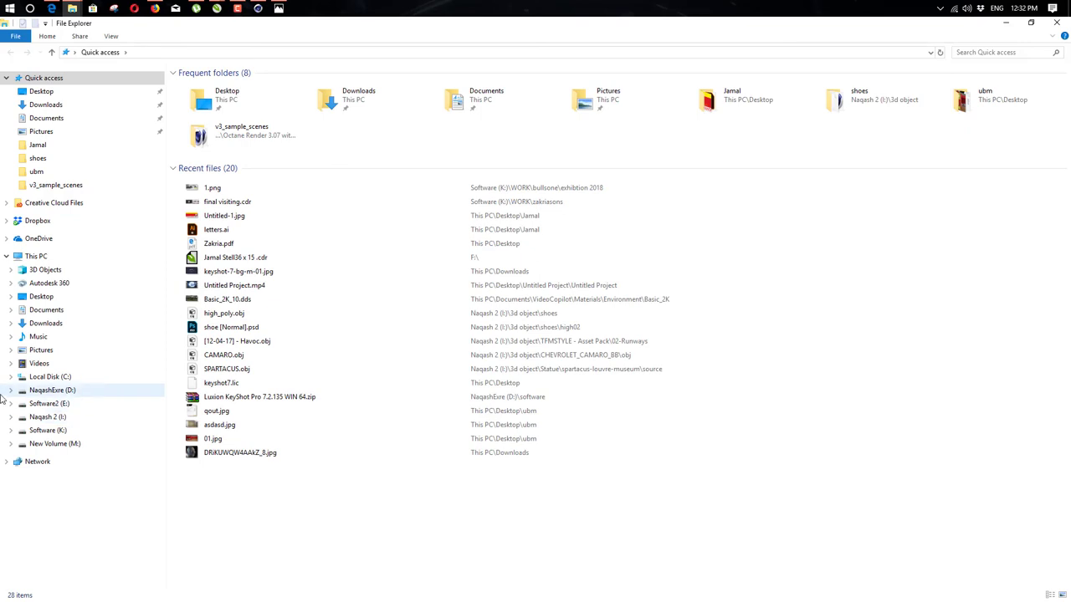
click(50, 417)
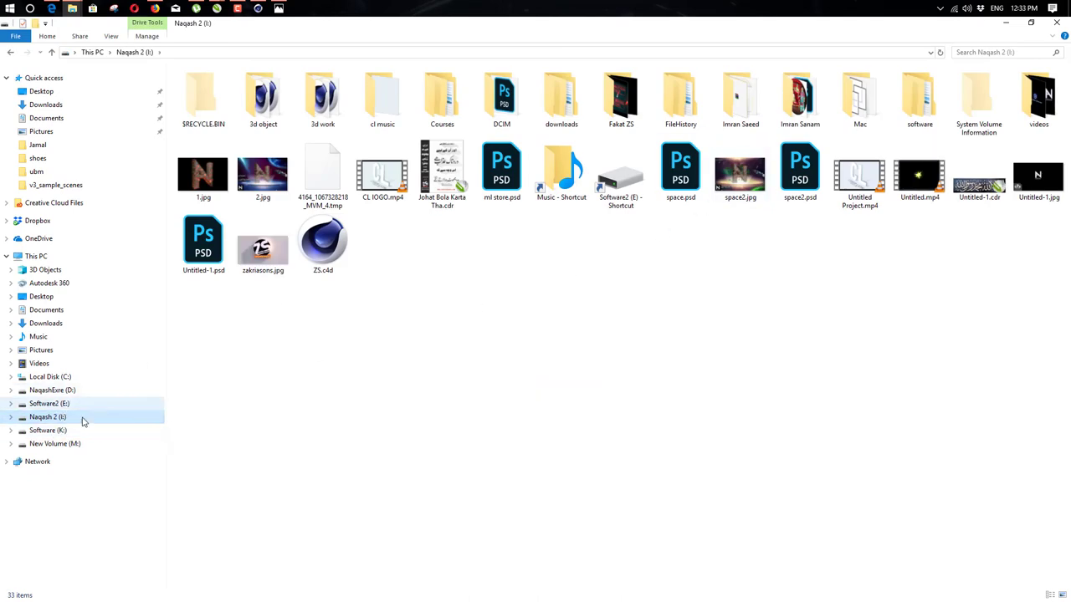
click(50, 91)
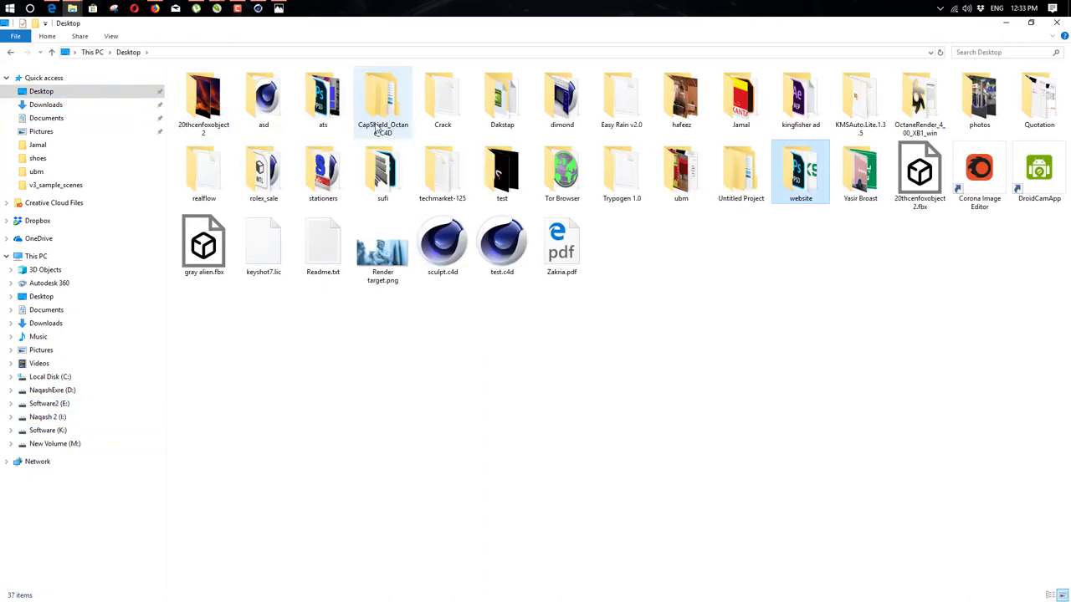
click(801, 176)
double_click(812, 192)
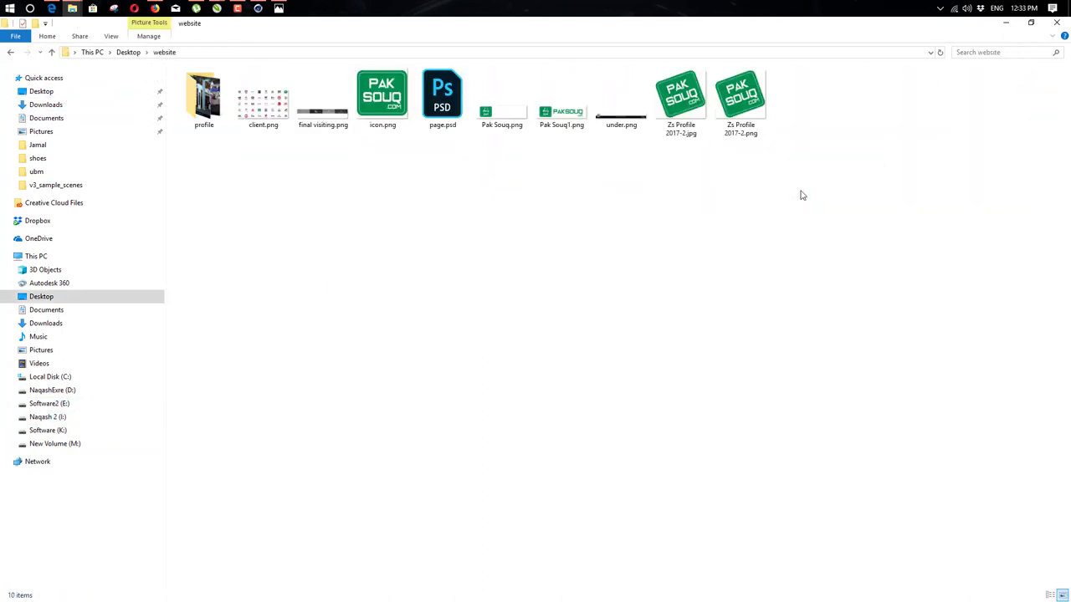
double_click(213, 97)
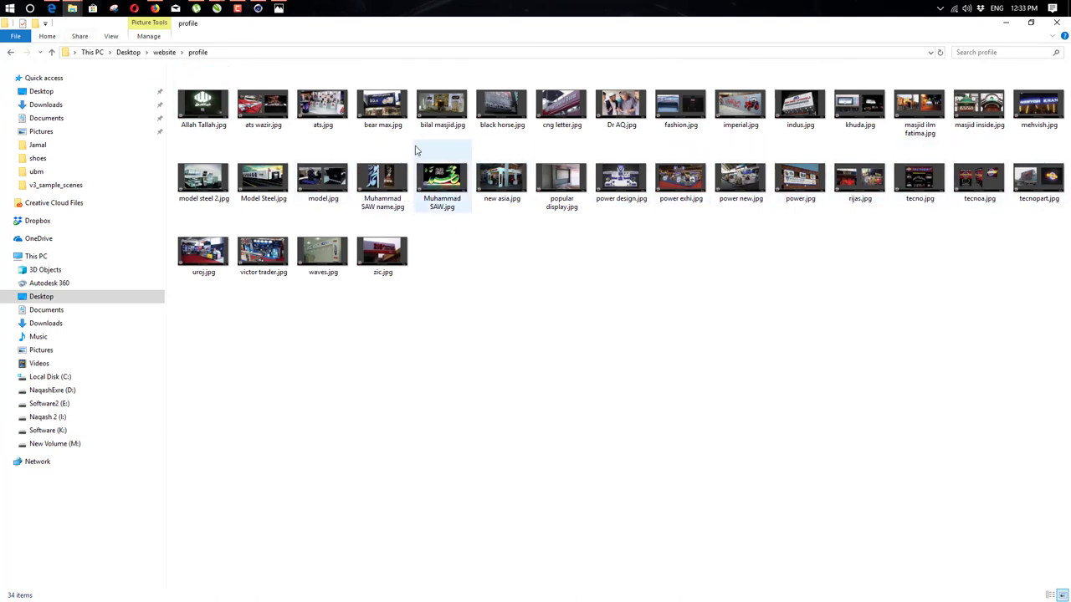
- Open uroj.jpg, the photo of the built Bullsone stand, and maximize its window
click(255, 109)
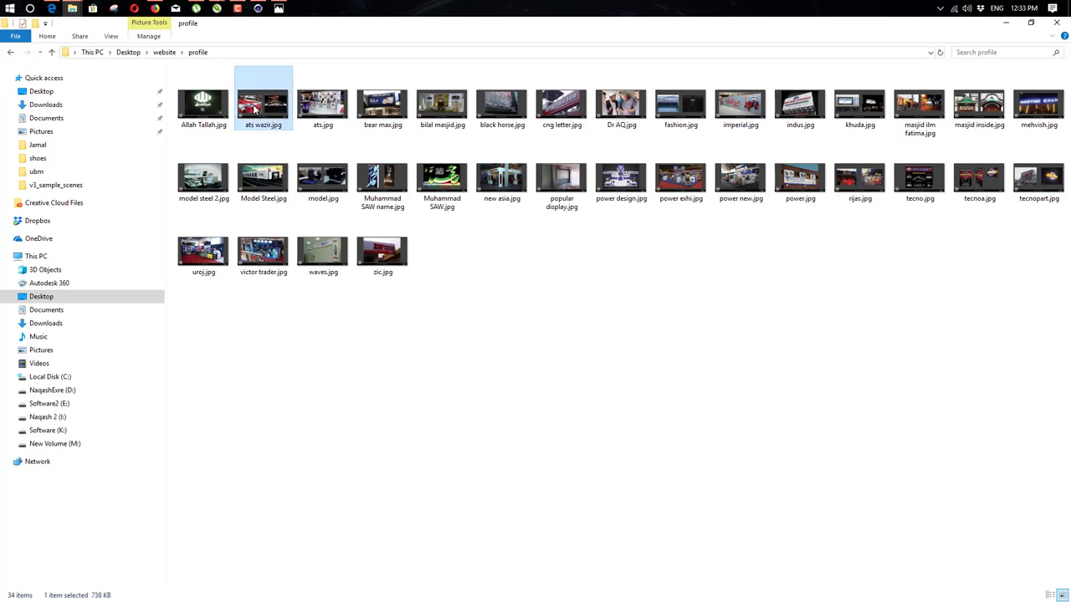
key(Down)
key(Down)
key(Left)
key(Return)
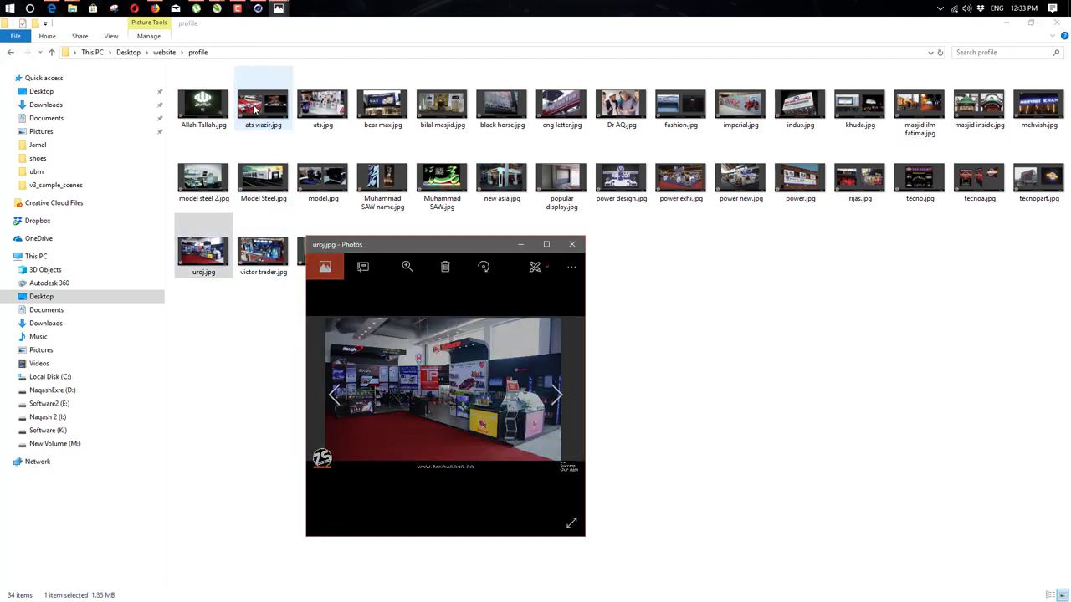
click(546, 244)
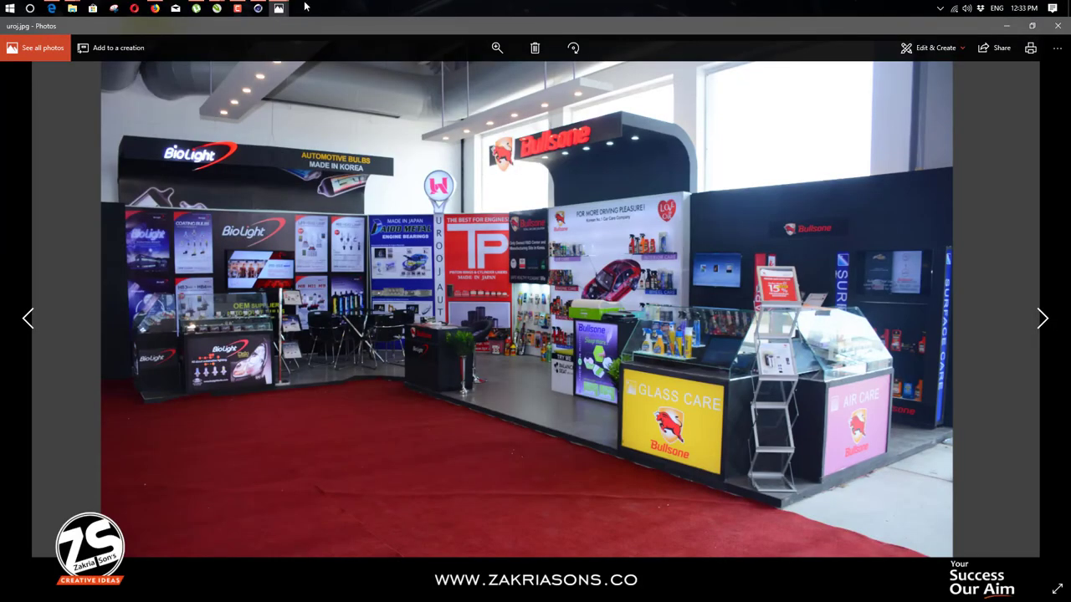
- Compare the 3.png render with the uroj.jpg photo by alternating between them, and examine the render's central counters up close
mouse_move(279, 8)
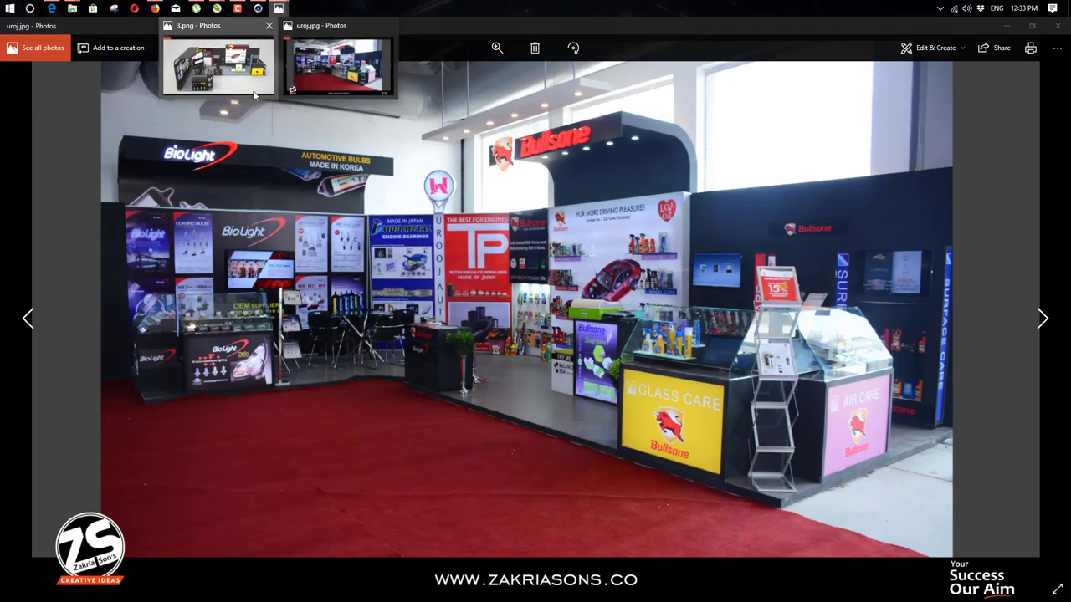
click(253, 94)
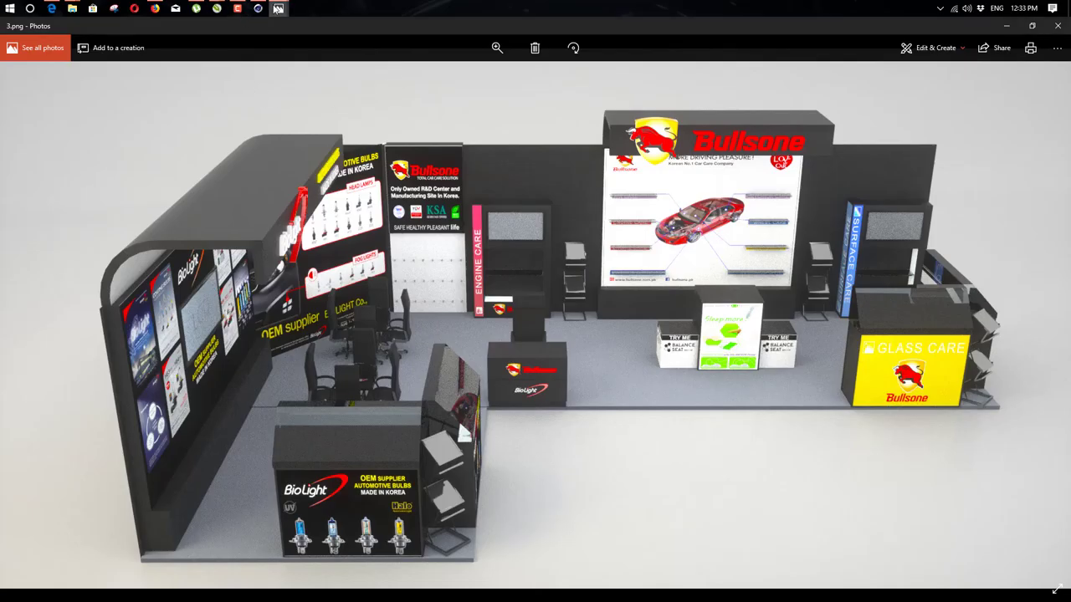
click(334, 67)
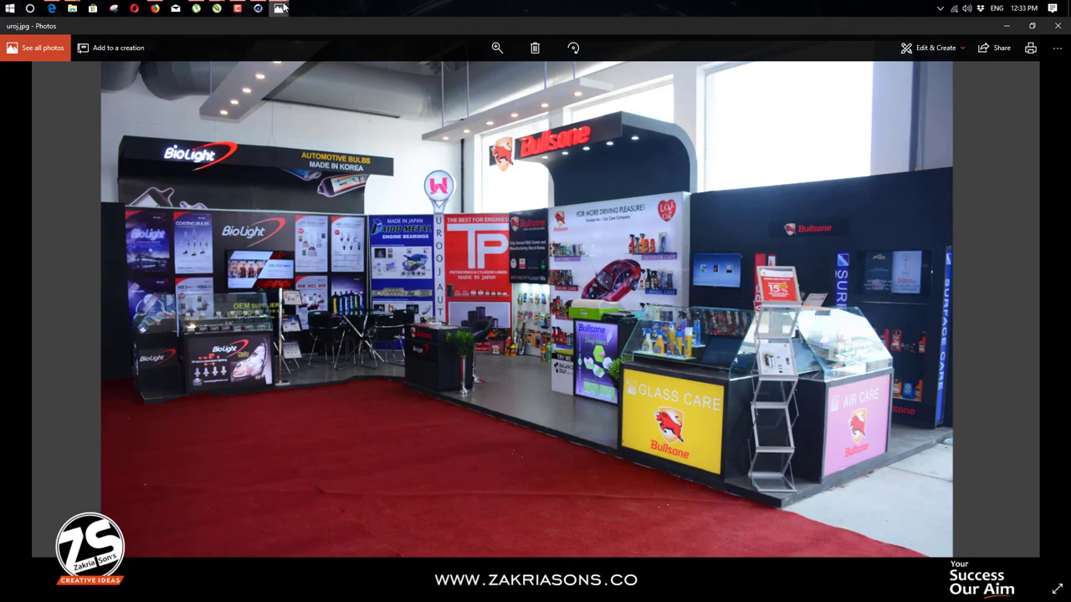
mouse_move(276, 14)
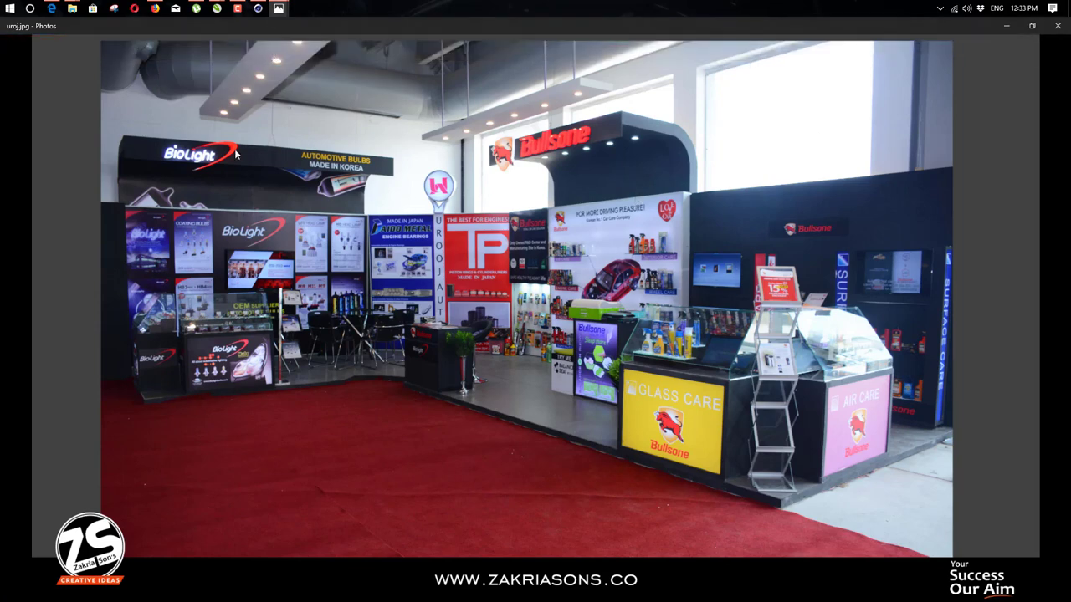
click(215, 62)
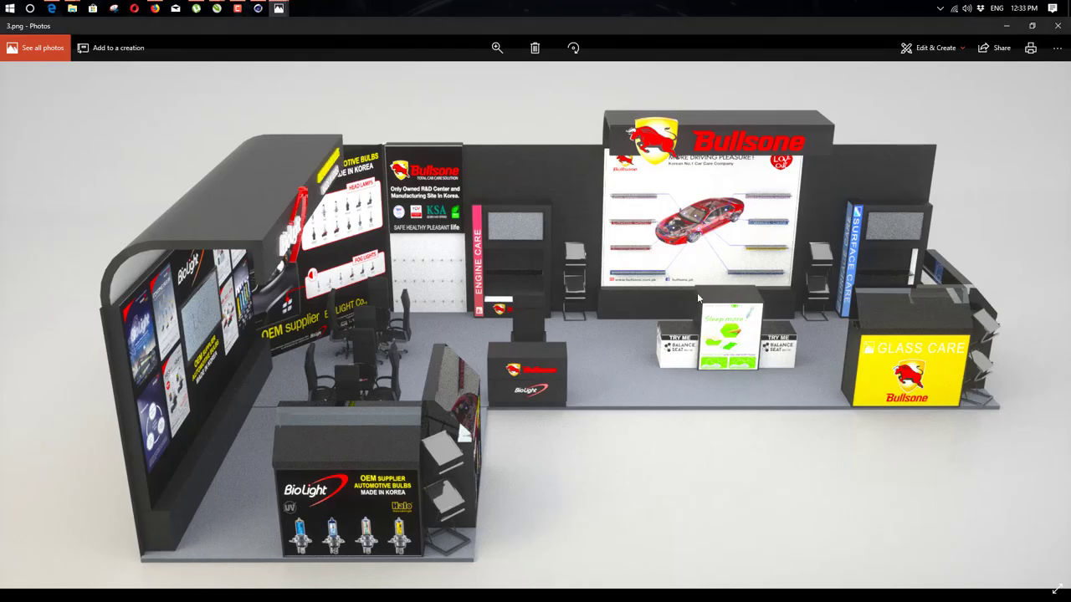
scroll(786, 326, up, 3)
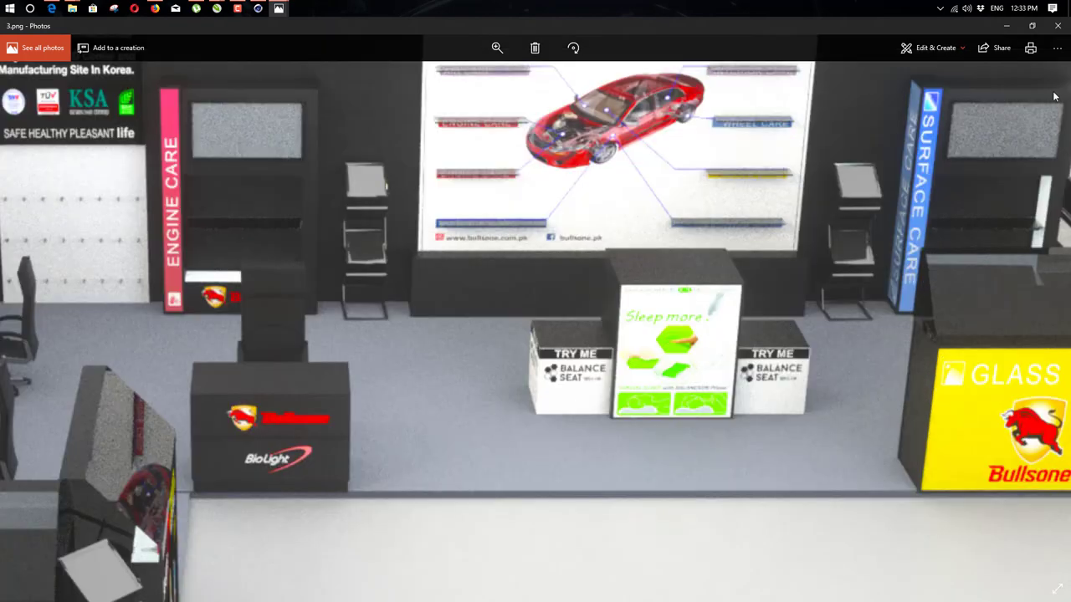
scroll(1056, 97, down, 5)
- Close both Bullsone image windows and both File Explorer windows
click(1057, 26)
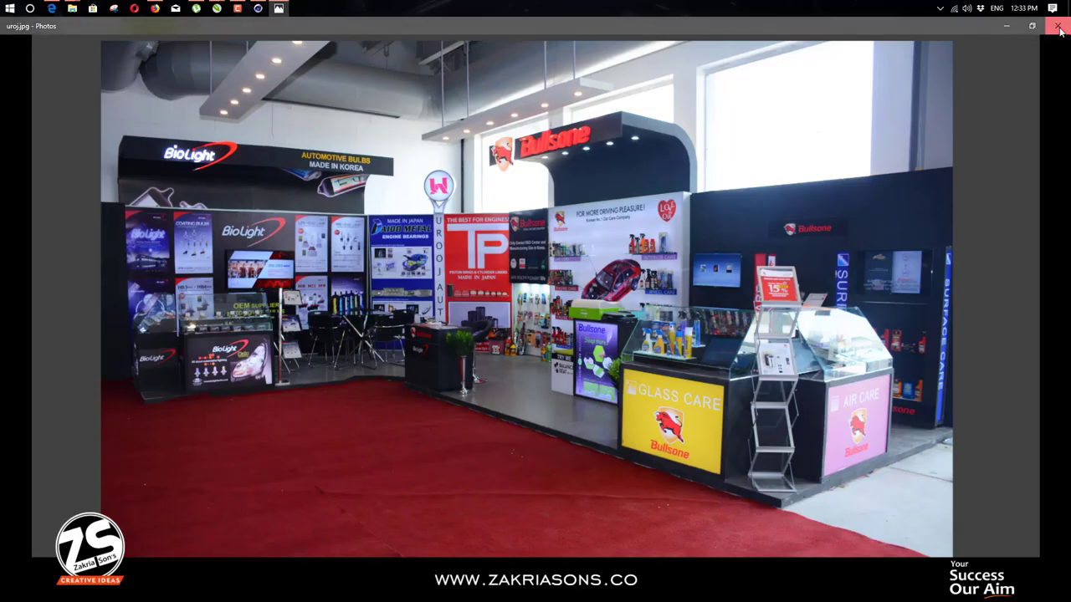
click(1058, 26)
click(1058, 23)
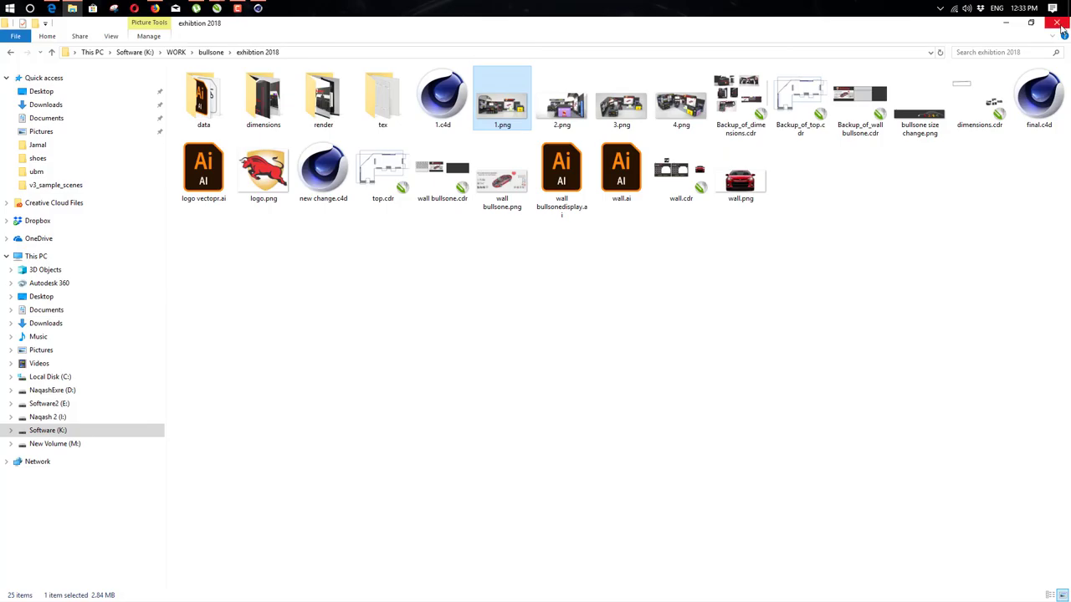
click(1059, 26)
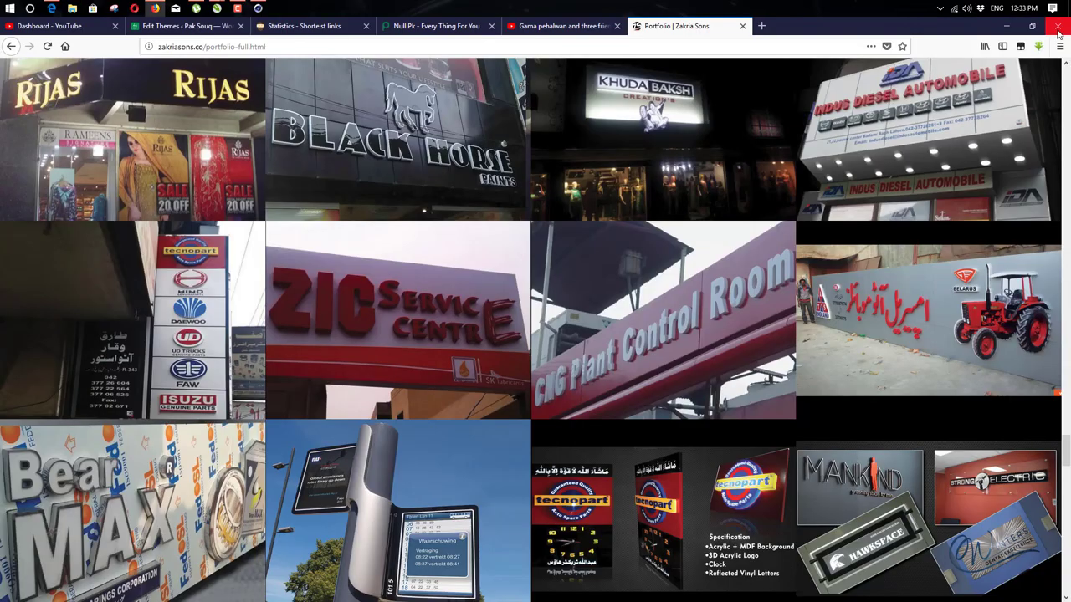
- Minimize the browser and switch to Cinema 4D's Picture Viewer showing the Jamal Steel sign render
click(1009, 28)
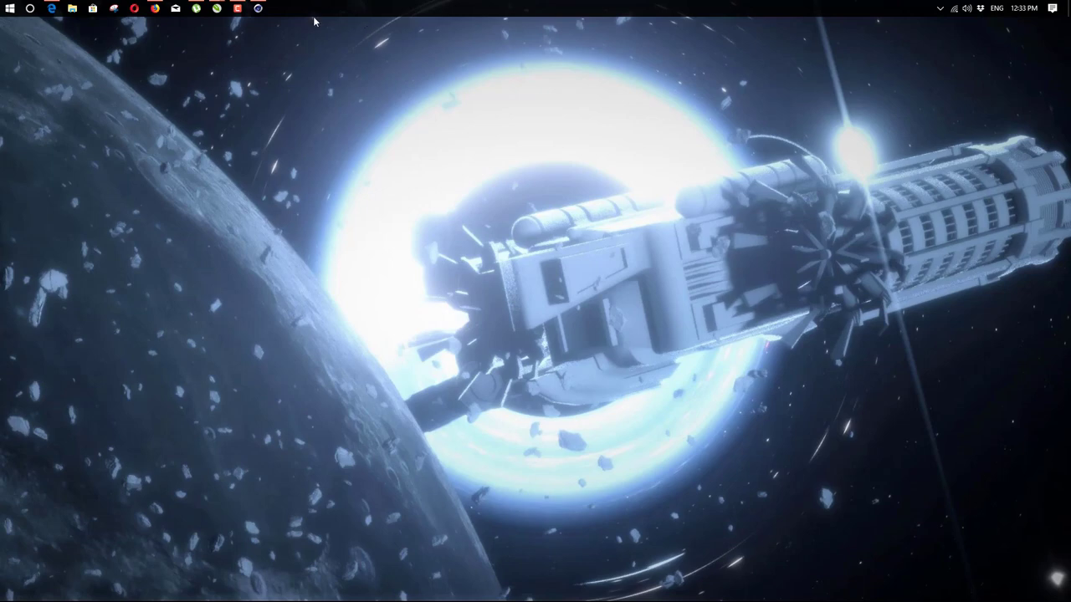
mouse_move(264, 14)
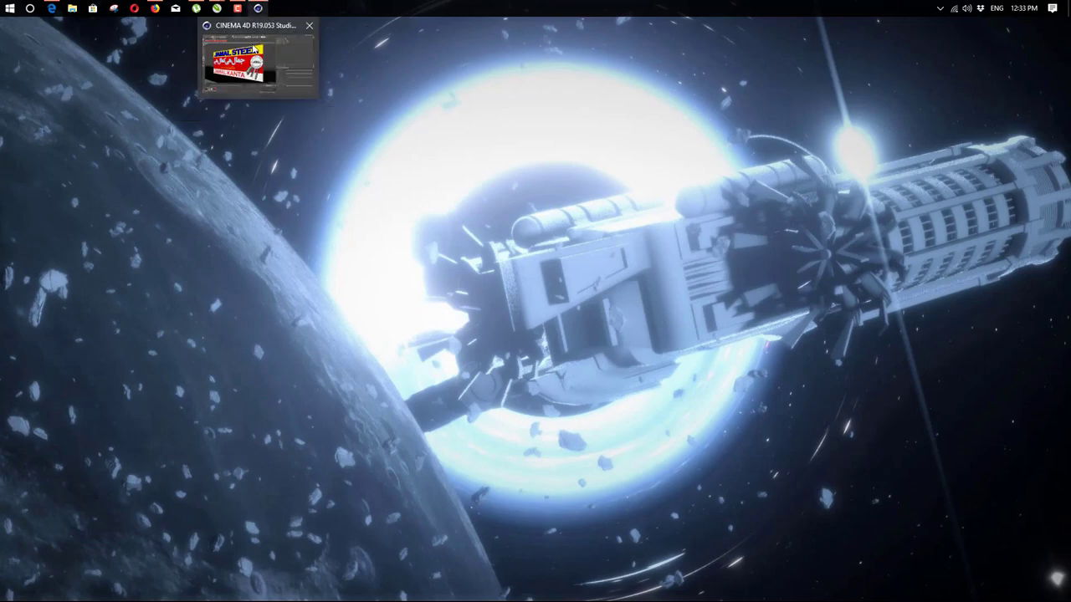
click(257, 52)
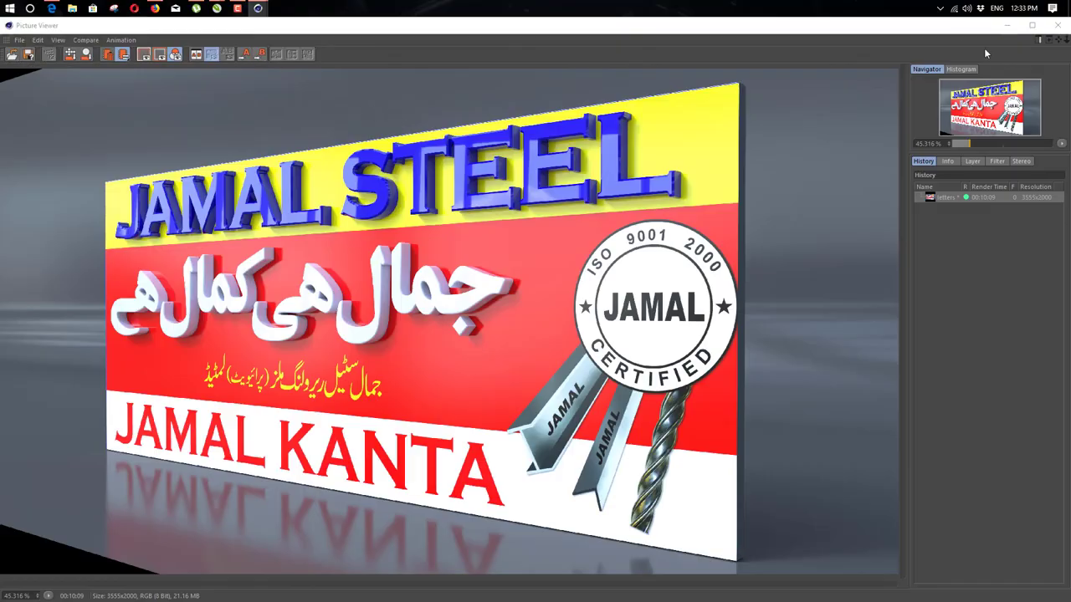